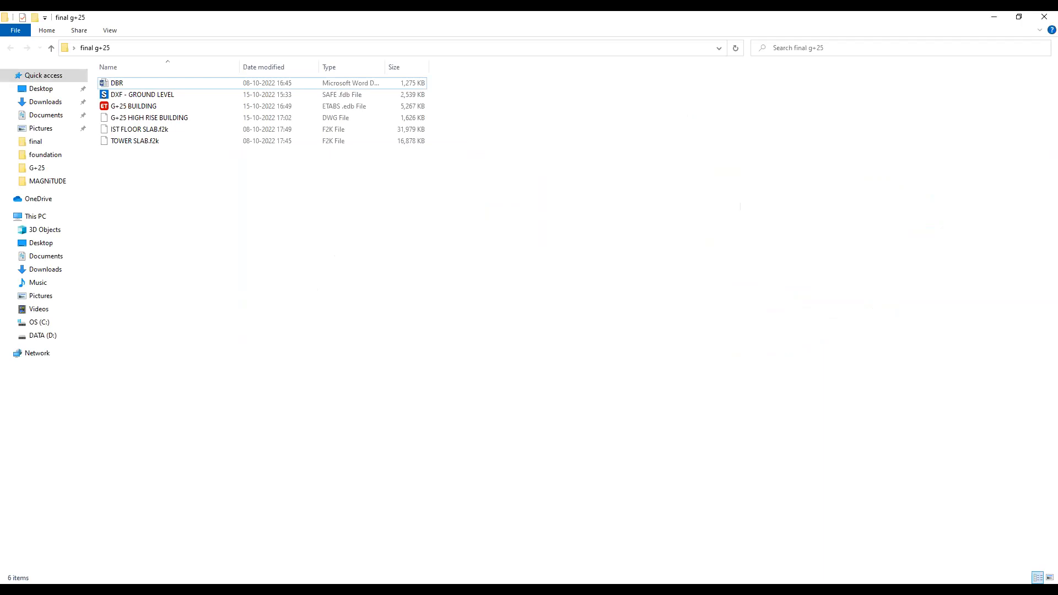
left_click(460, 227)
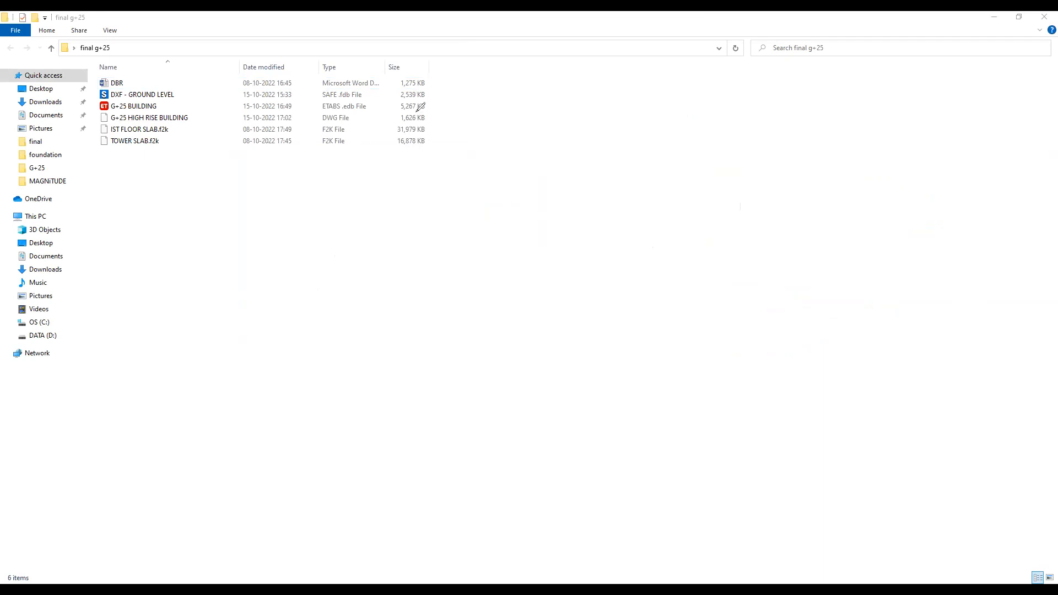
mouse_move(428, 76)
left_mouse_down()
mouse_move(440, 159)
mouse_move(395, 165)
left_mouse_up()
mouse_move(324, 187)
left_mouse_down()
mouse_move(324, 216)
mouse_move(352, 217)
left_mouse_up()
left_click_drag(337, 204, 378, 208)
left_click_drag(363, 183, 365, 209)
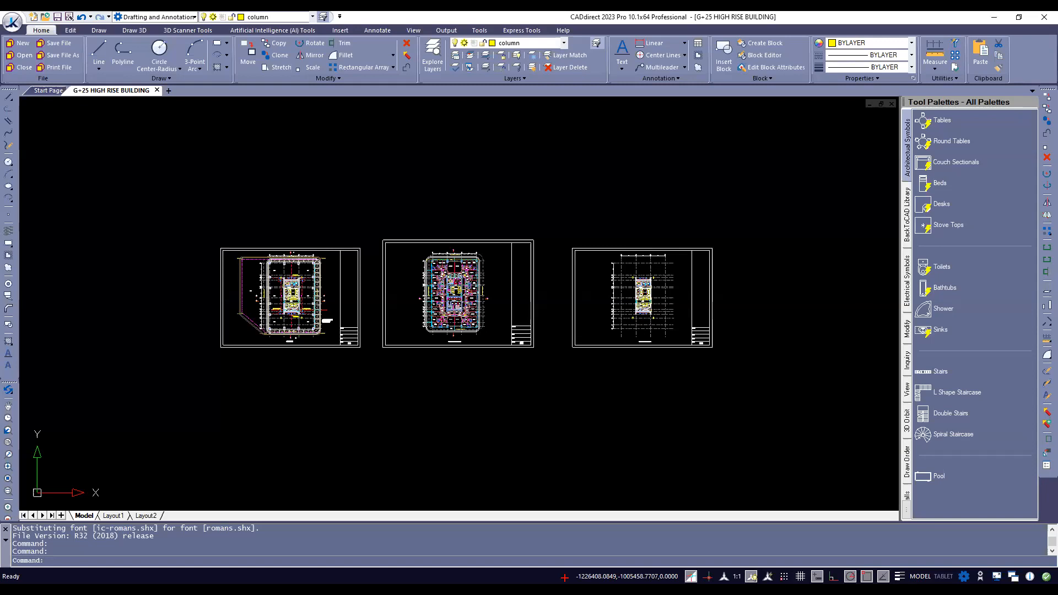
- In CADdirect, examine the three floor plan sheets of the G+25 HIGH RISE BUILDING drawing, including the ground level and second to fifth floor plans
scroll(269, 281, "up", 6)
scroll(333, 231, "down", 3)
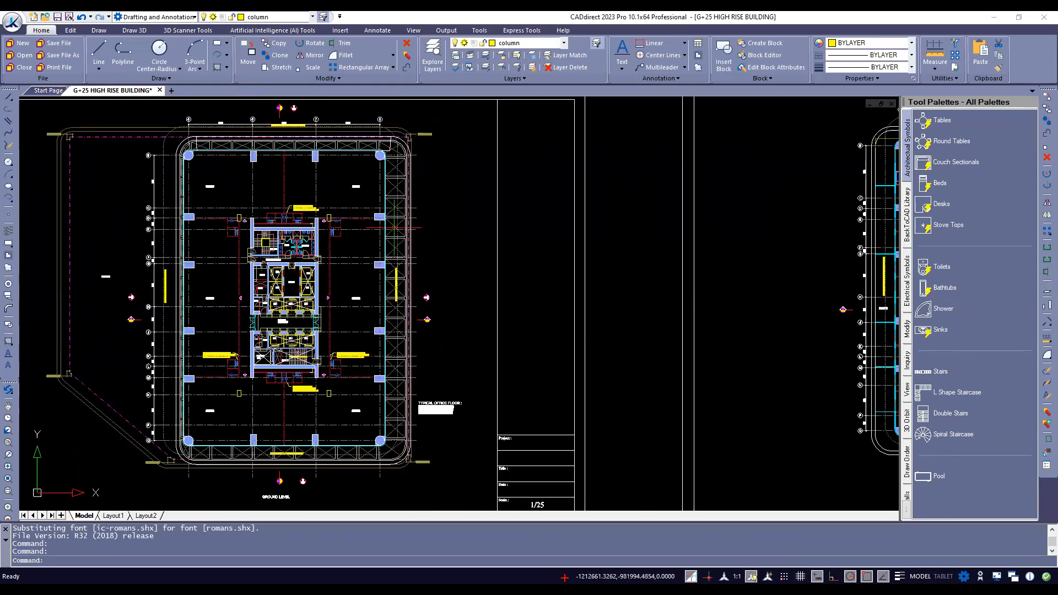
scroll(329, 229, "down", 3)
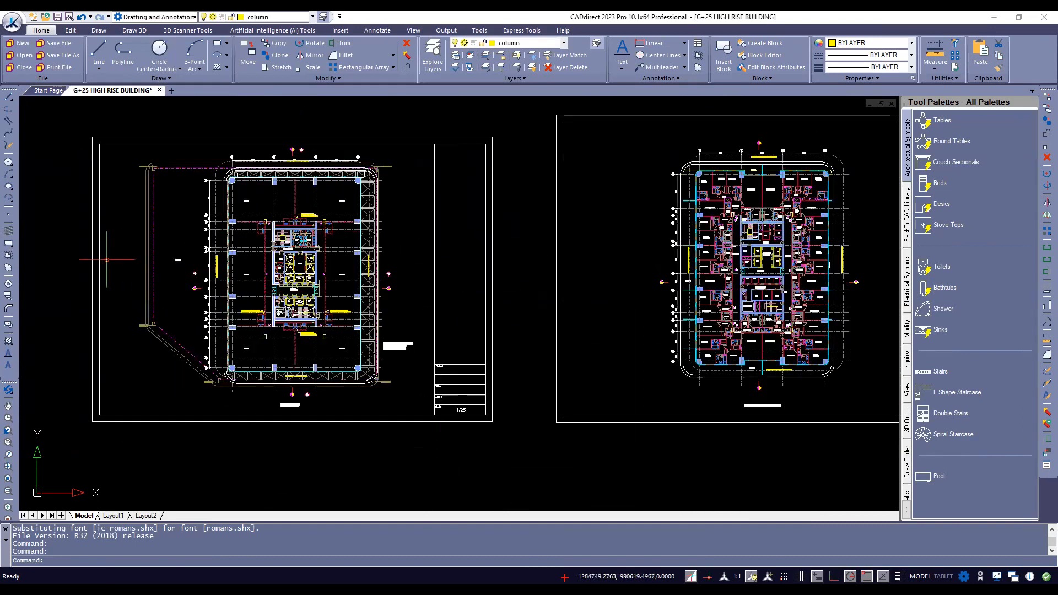
scroll(870, 204, "up", 3)
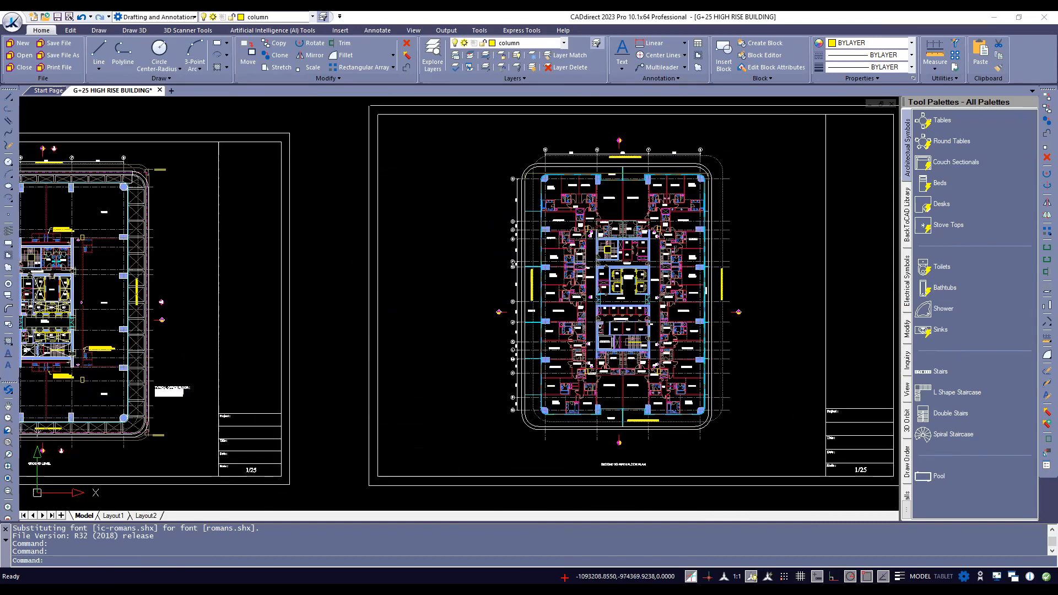
scroll(302, 181, "down", 4)
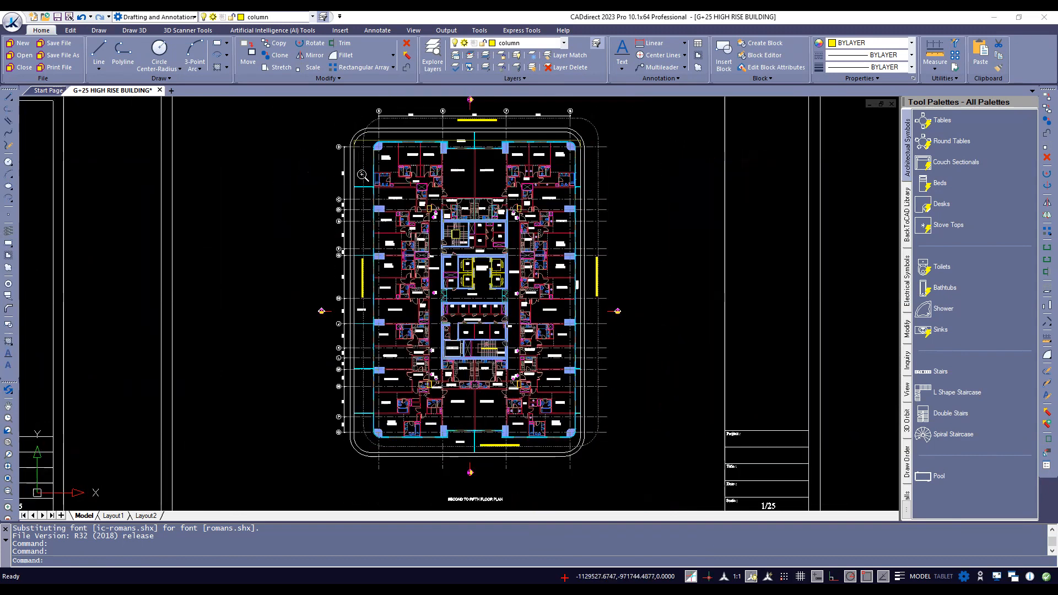
scroll(744, 186, "down", 2)
scroll(614, 230, "up", 6)
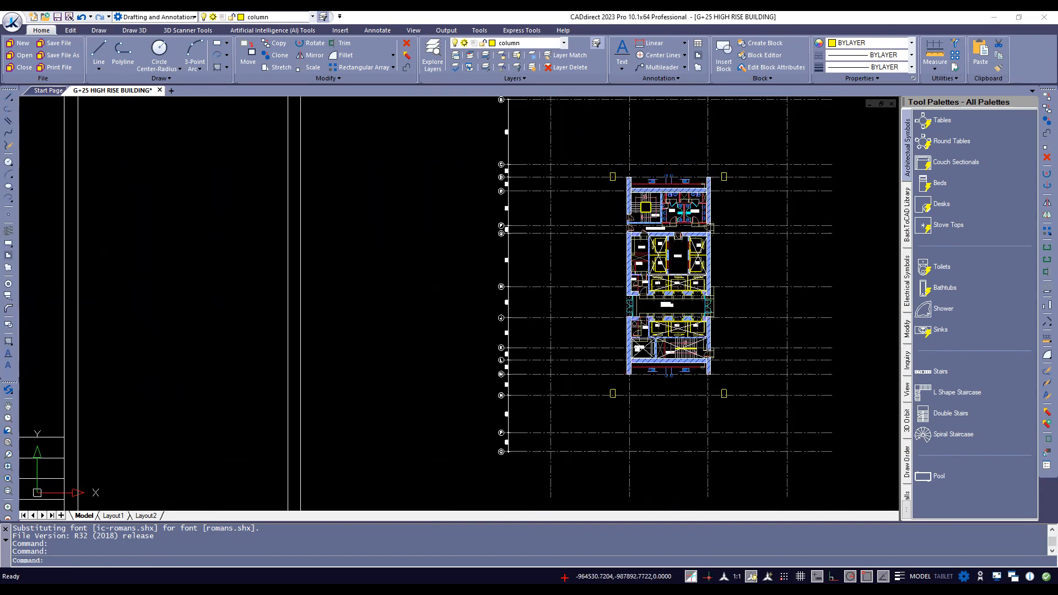
scroll(738, 179, "down", 2)
scroll(739, 179, "down", 2)
scroll(529, 330, "down", 1)
scroll(529, 329, "down", 1)
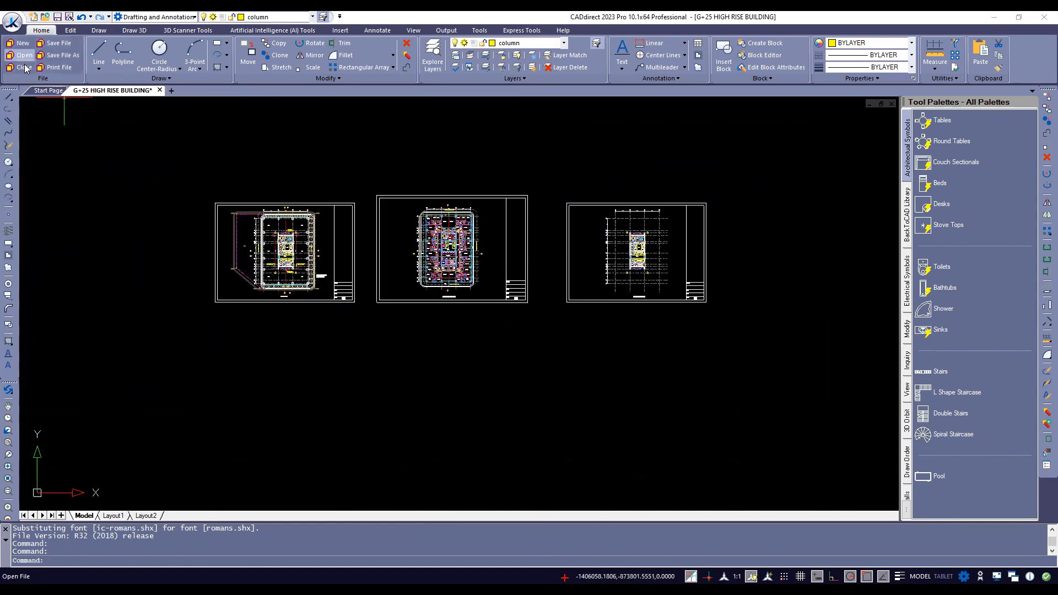
- Save the drawing and save it again as G+25 HIGH RISE BUILDING in the desktop folder final g+25, replacing the existing file
left_click(68, 48)
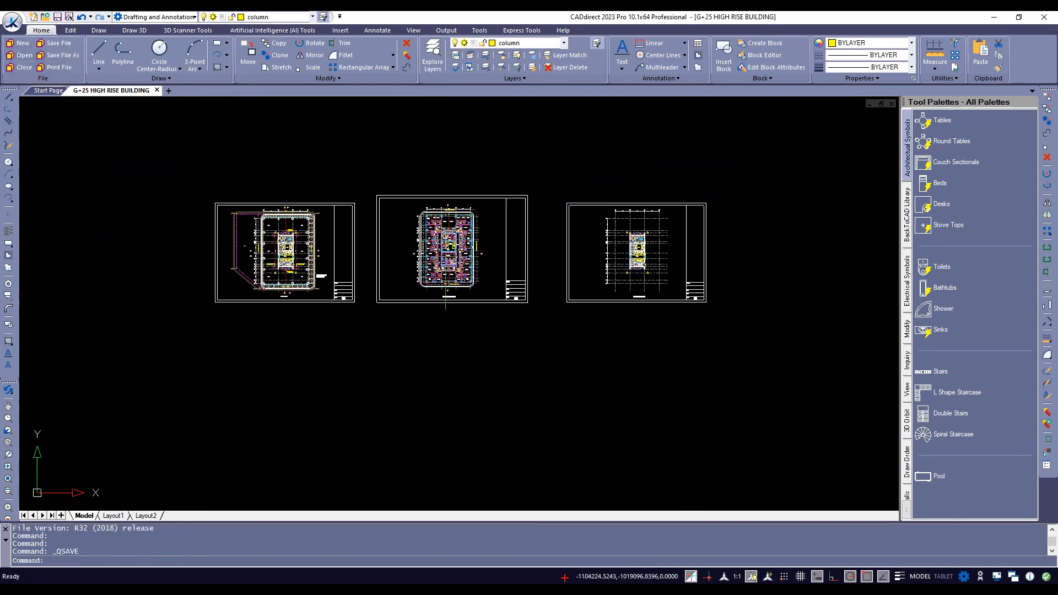
left_click(62, 57)
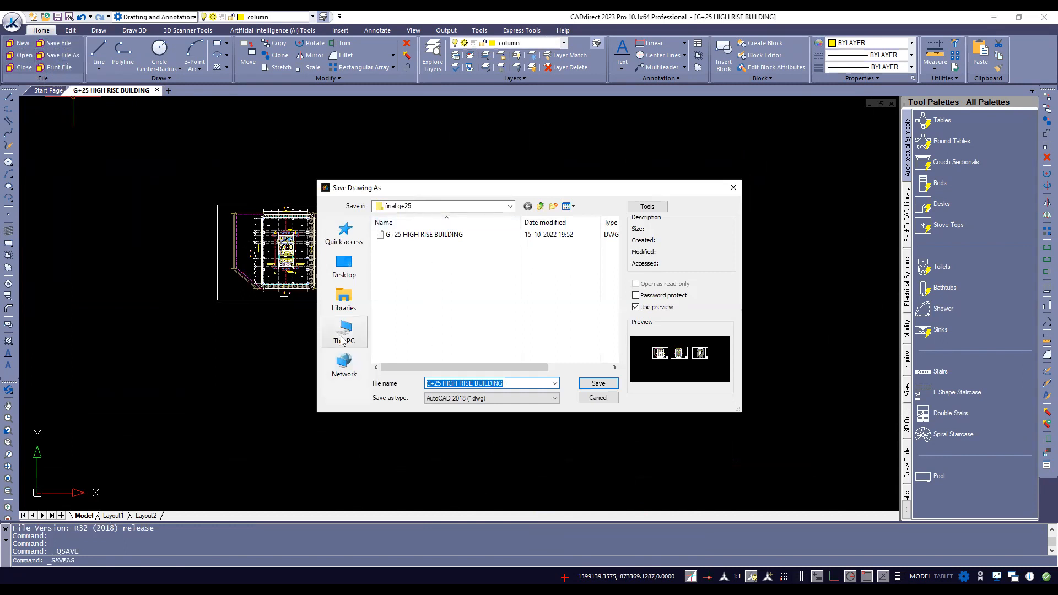
left_click(344, 264)
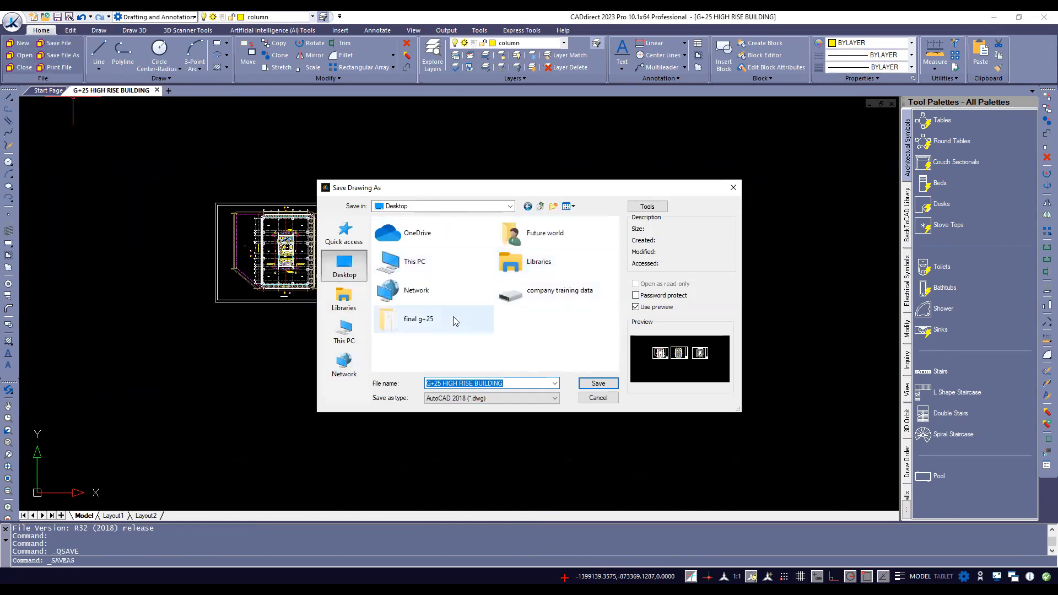
double_click(453, 319)
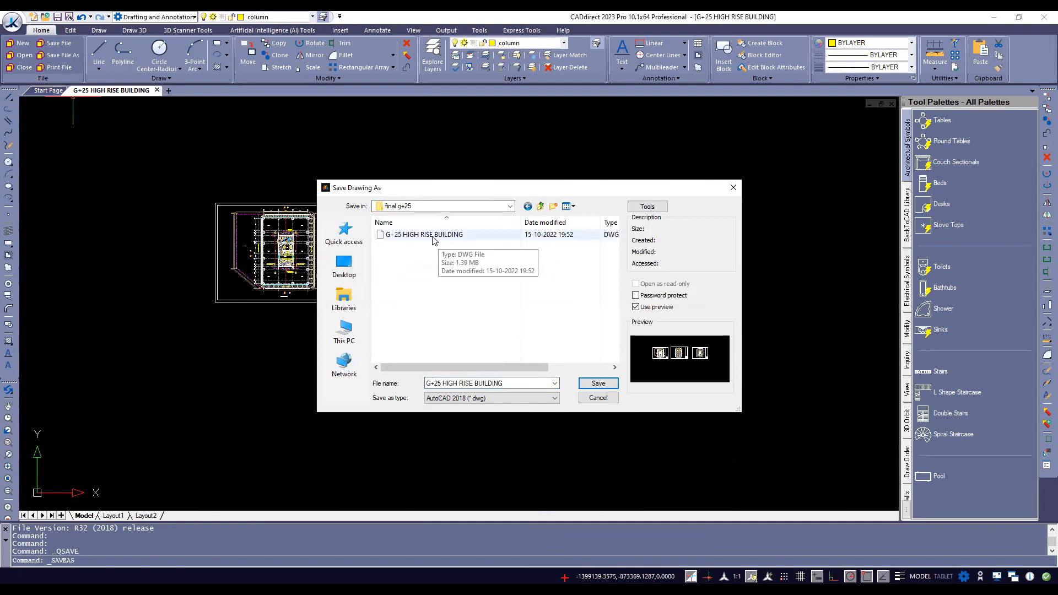
left_click(433, 236)
left_click(599, 382)
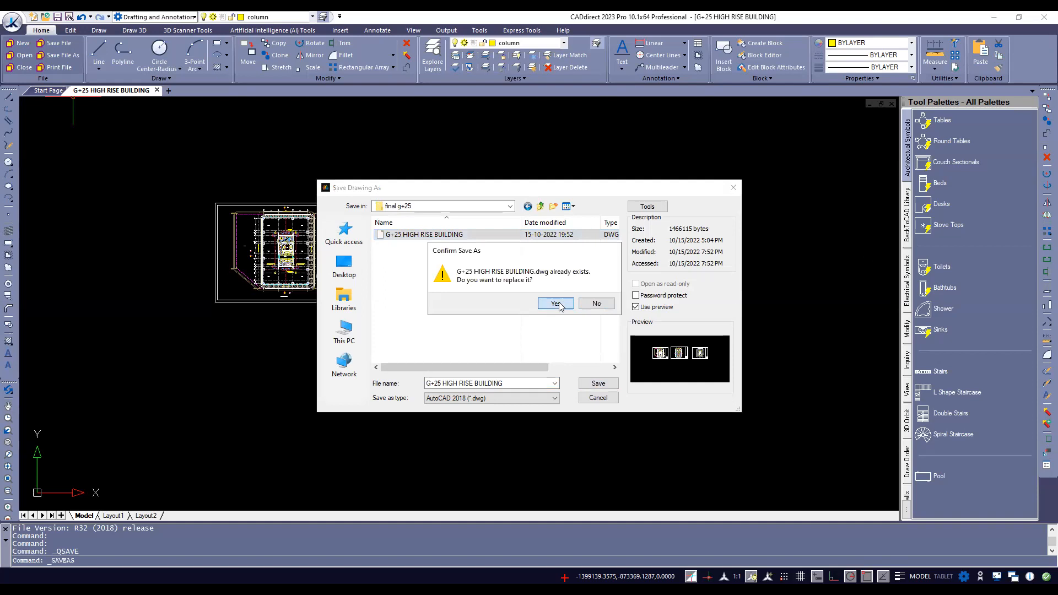
left_click(557, 304)
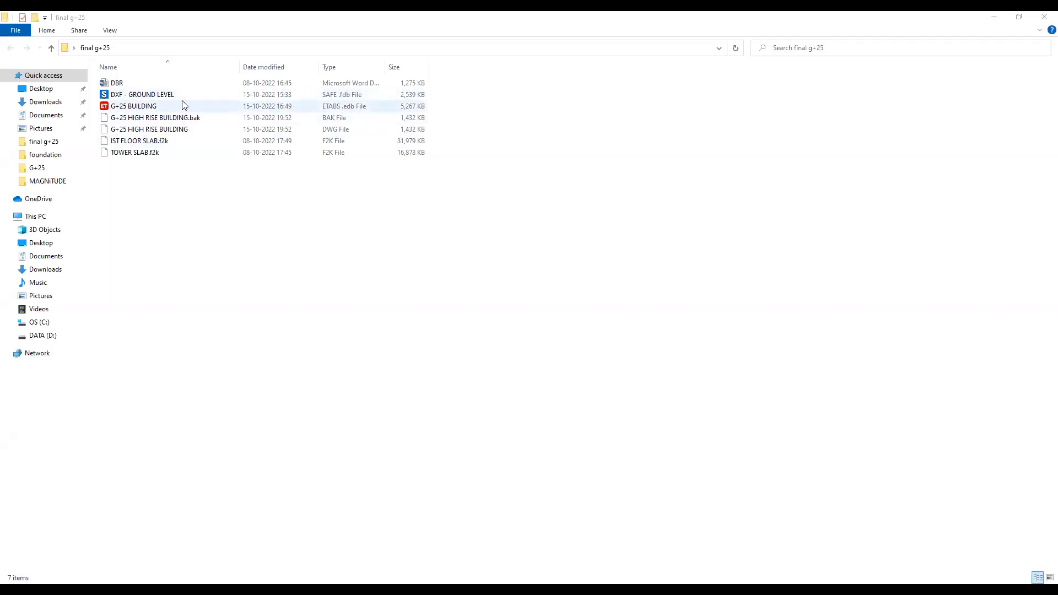
- Switch to ETABS and import the ETABS text file G+25 BUILDING.e2k from the Downloads folder
left_click(184, 105)
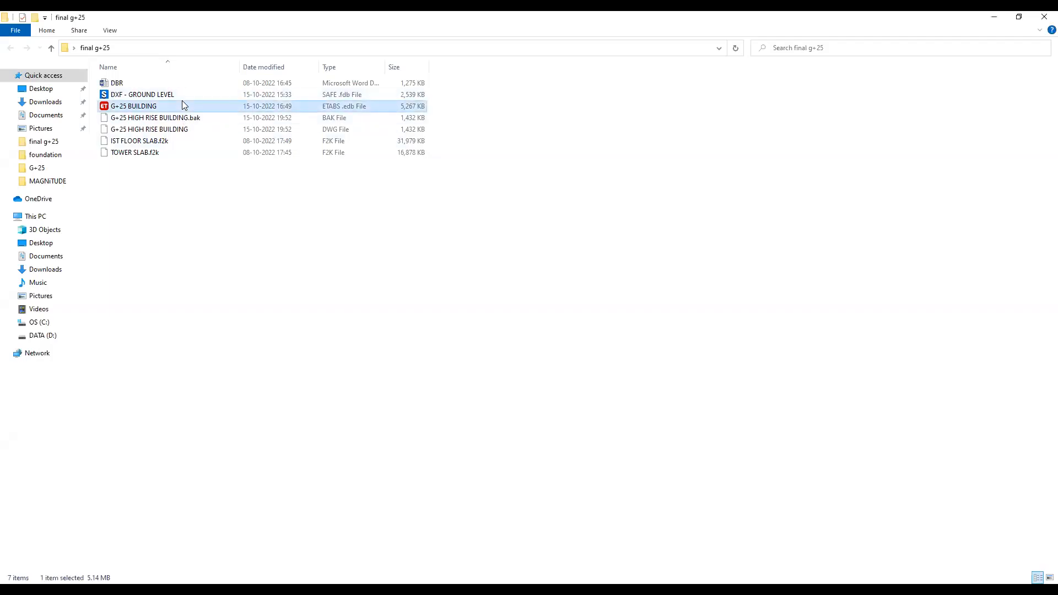
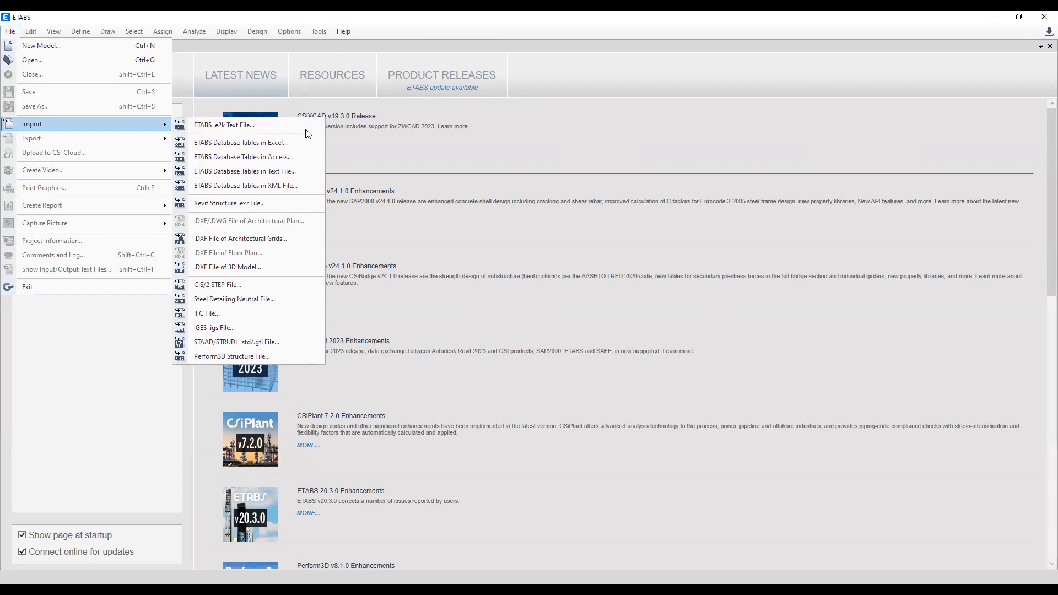
left_click(229, 126)
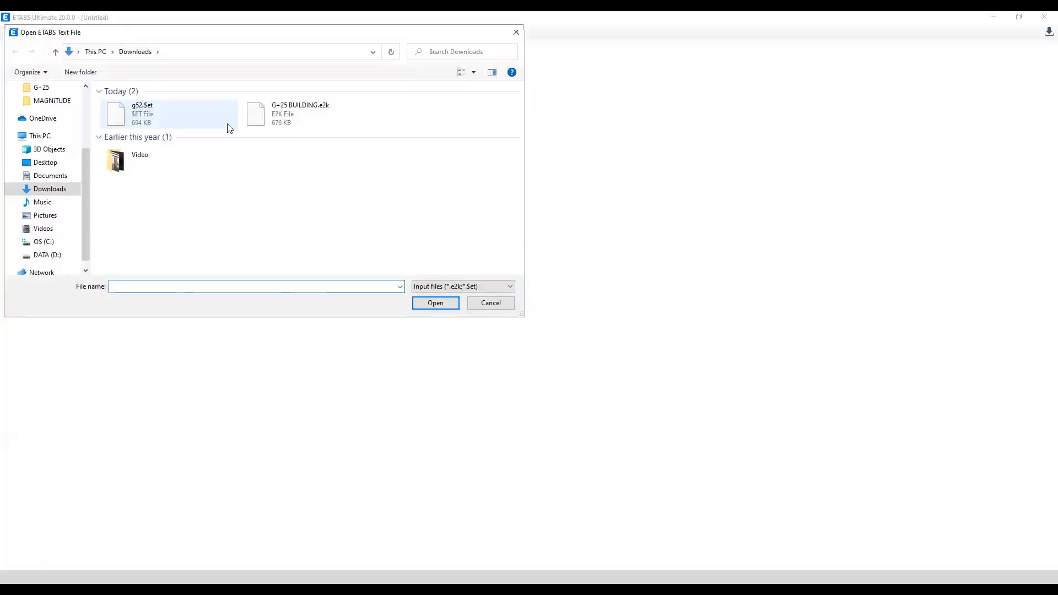
left_click(300, 113)
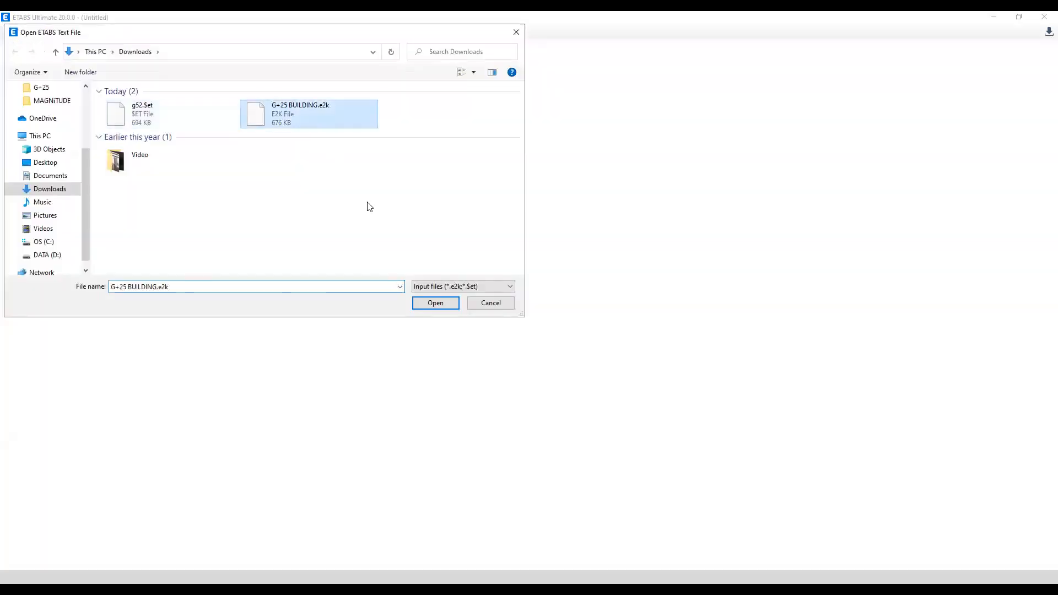
left_click(433, 302)
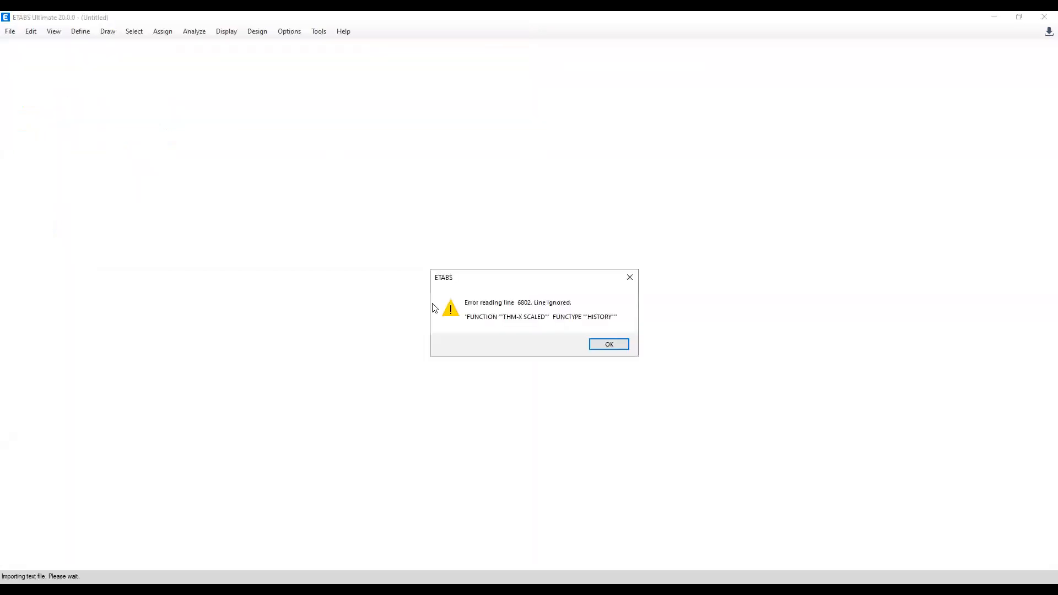
left_click(622, 345)
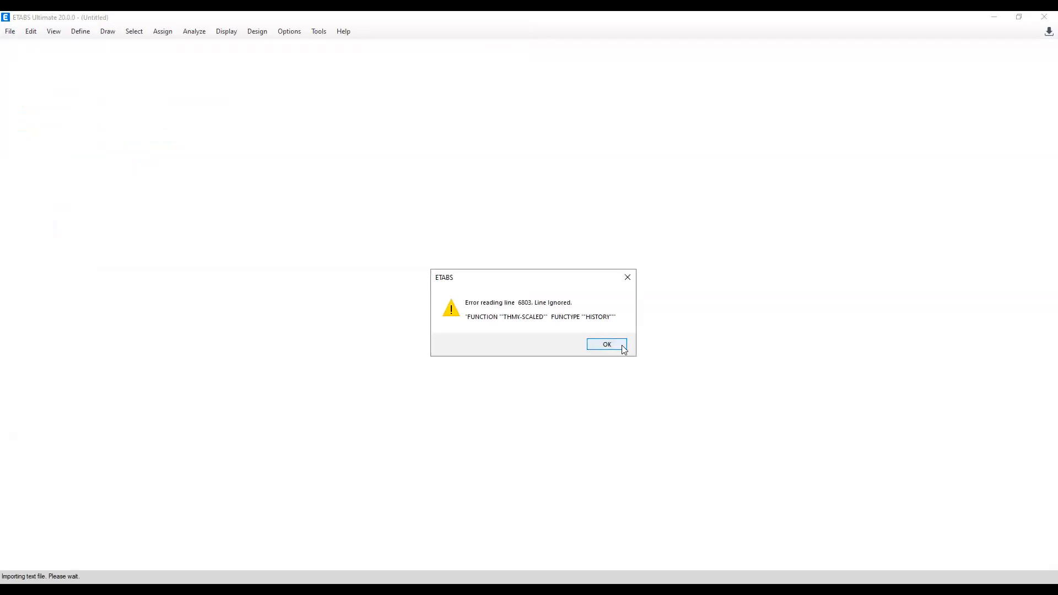
left_click(615, 347)
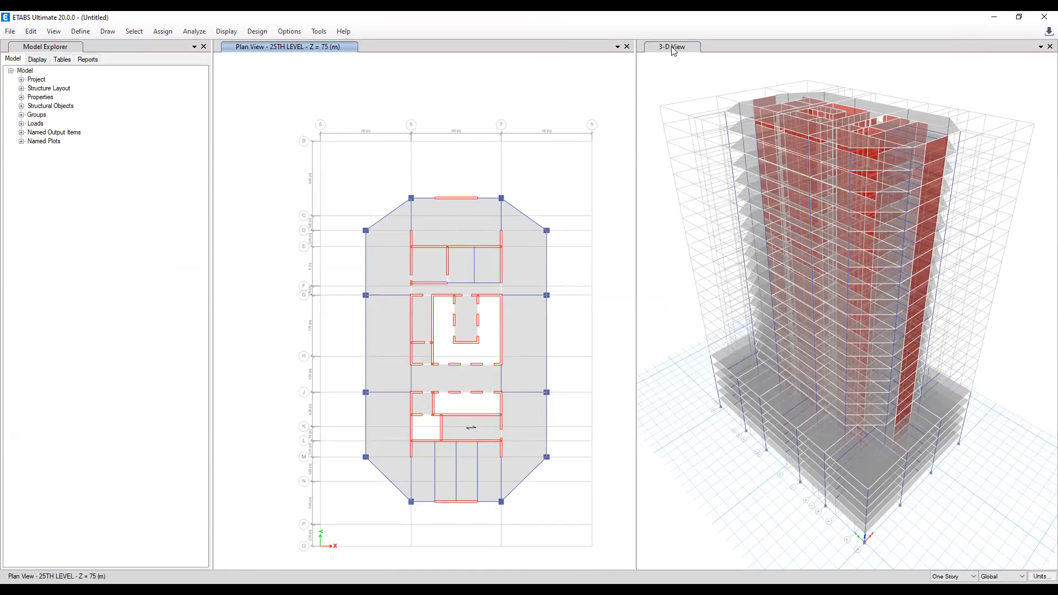
left_click(21, 80)
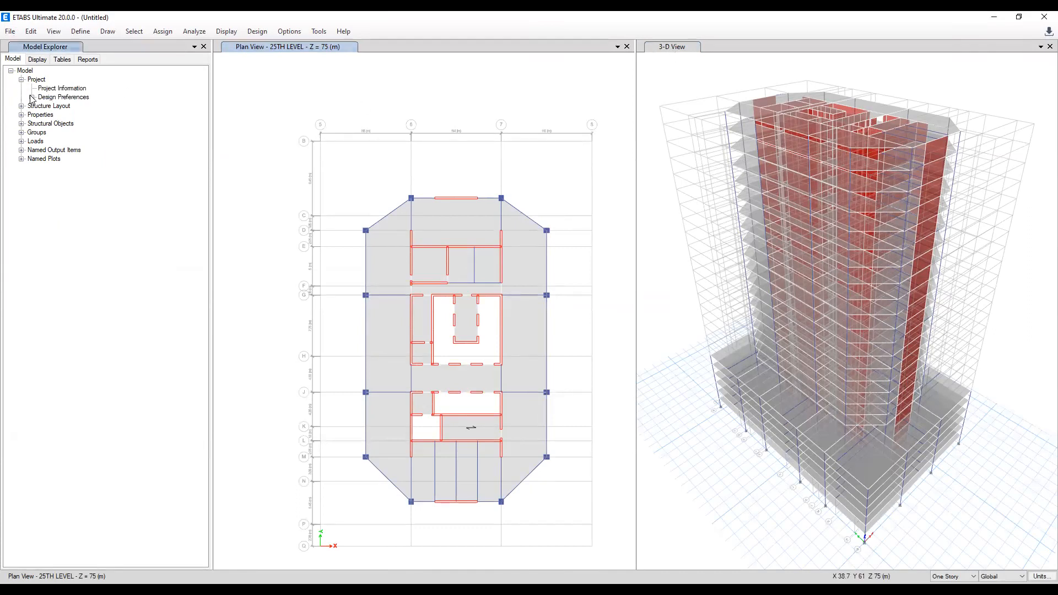
left_click(32, 97)
left_click(21, 80)
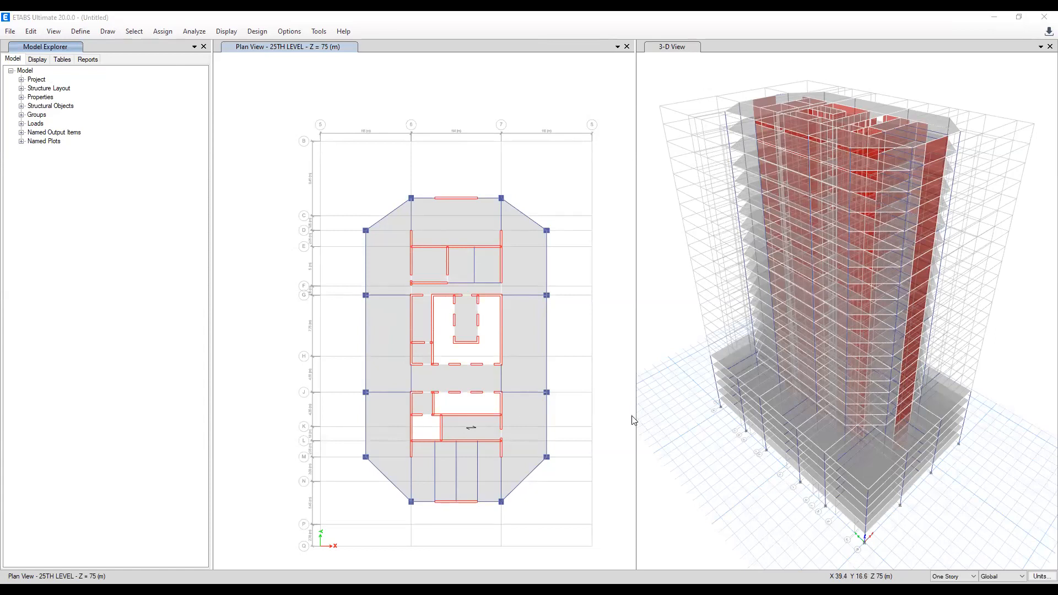
- Run the structural analysis and save the model file as SHTR in the Downloads folder
left_click(205, 32)
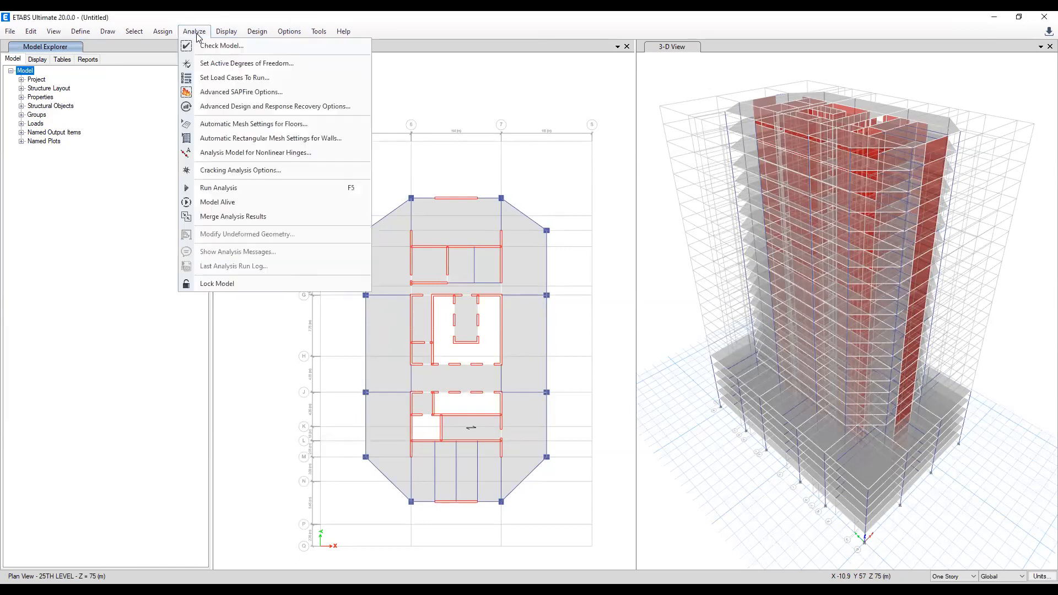
left_click(211, 188)
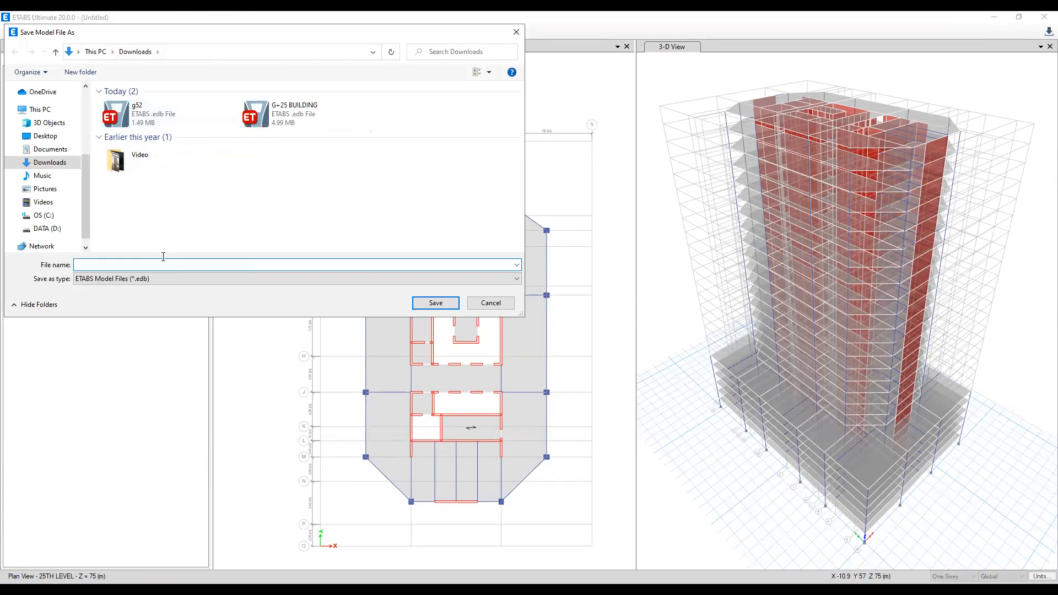
type("S")
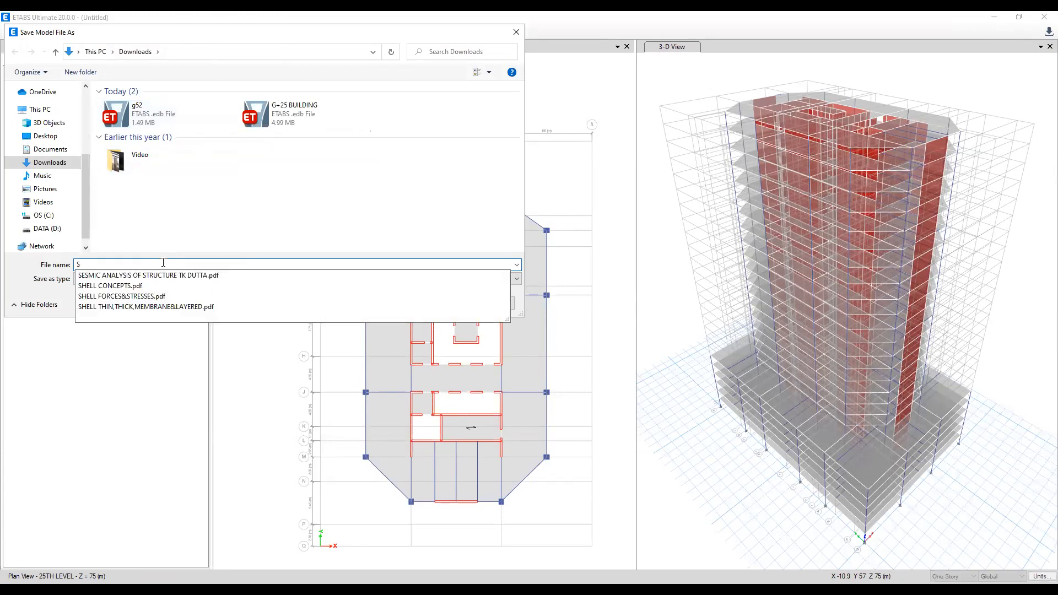
type("HTR")
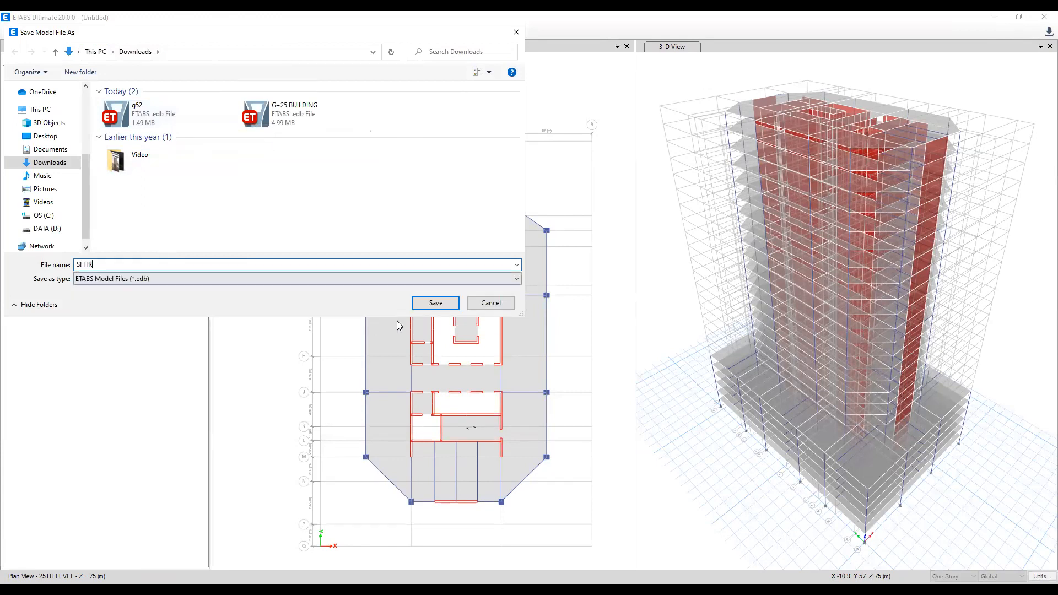
left_click(434, 303)
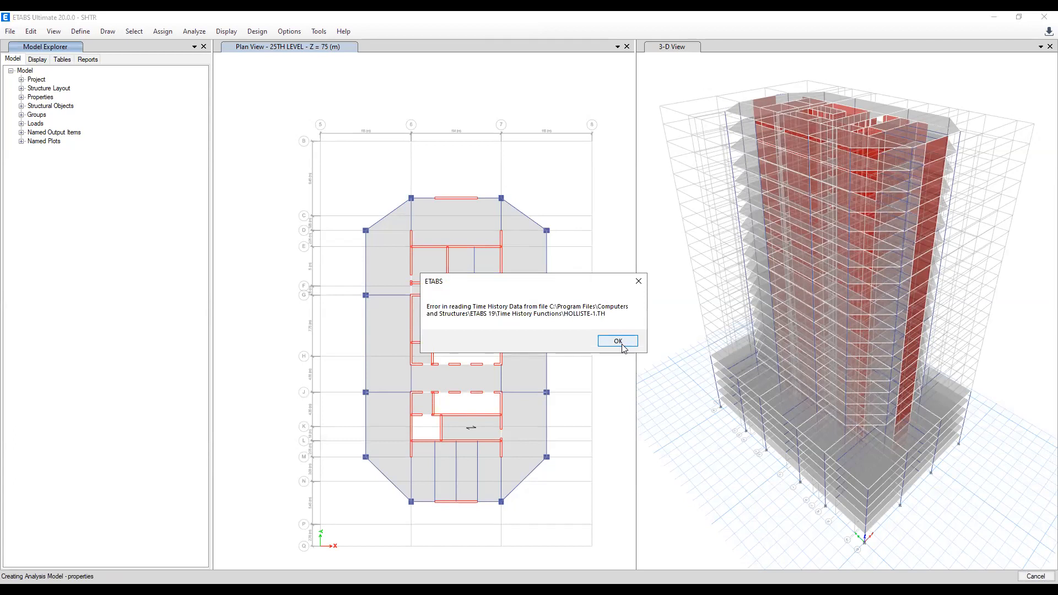
left_click(618, 341)
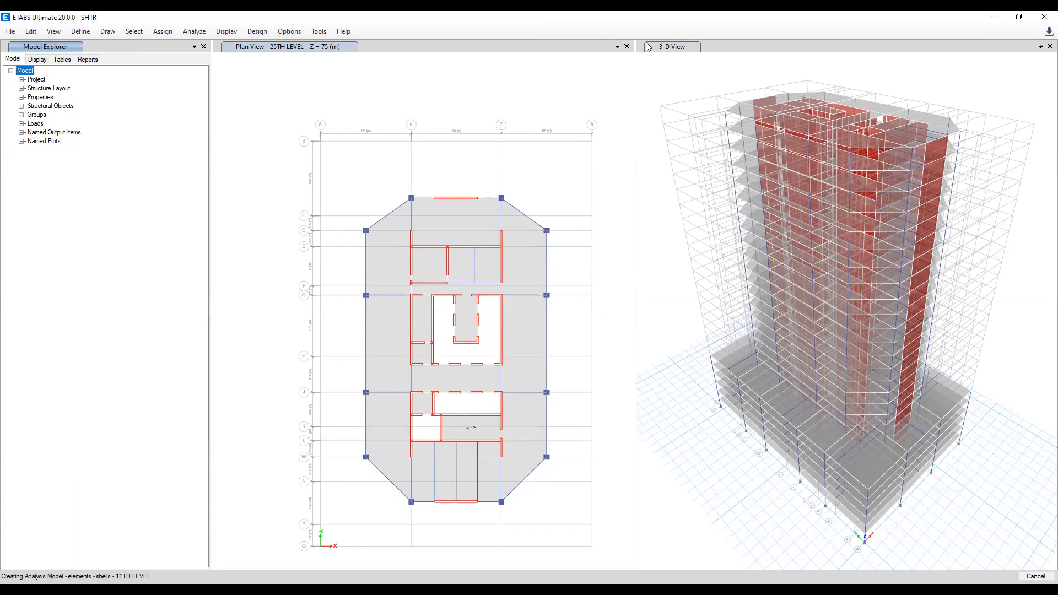
left_click_drag(108, 517, 67, 502)
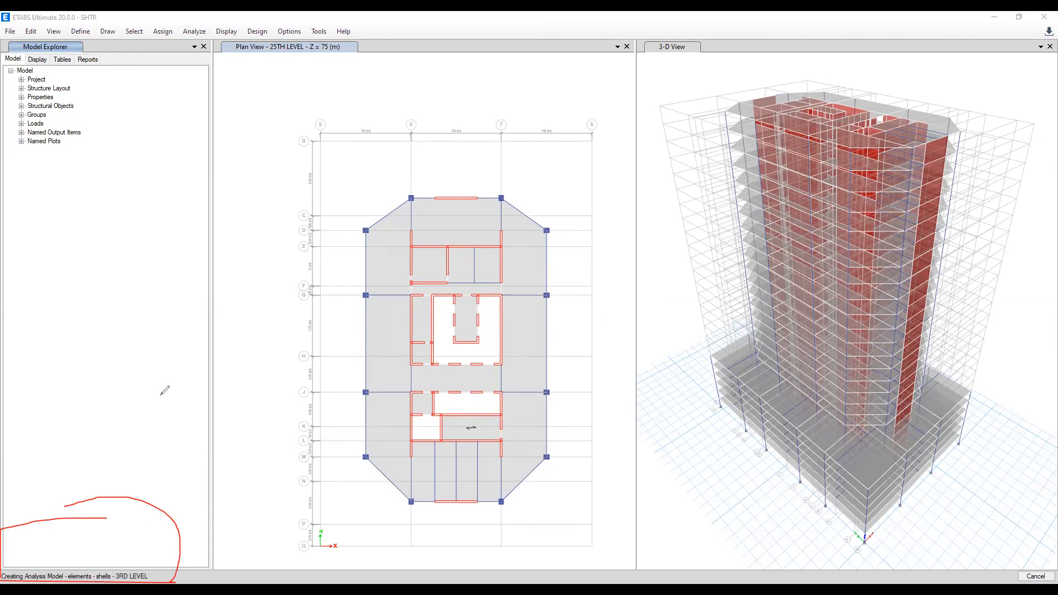
mouse_move(949, 559)
left_mouse_down()
mouse_move(858, 557)
mouse_move(1020, 565)
left_mouse_up()
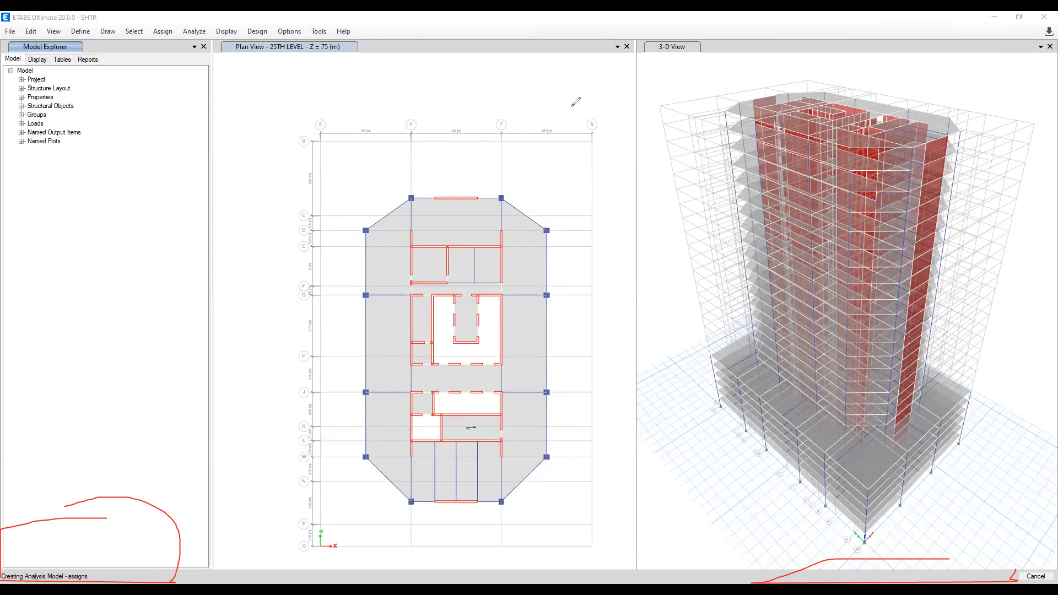
left_click(8, 553)
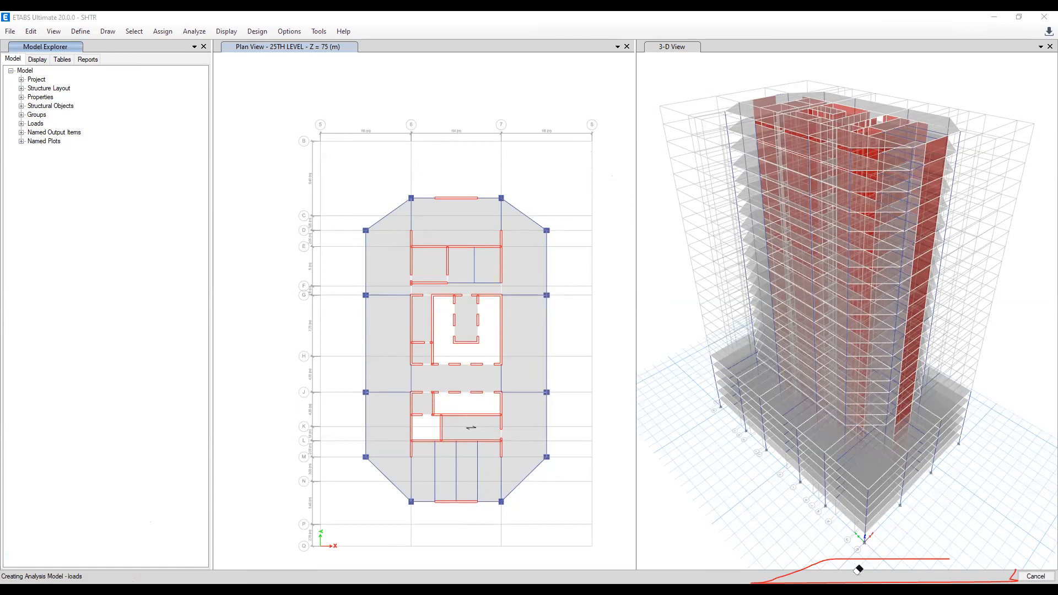
left_click(844, 551)
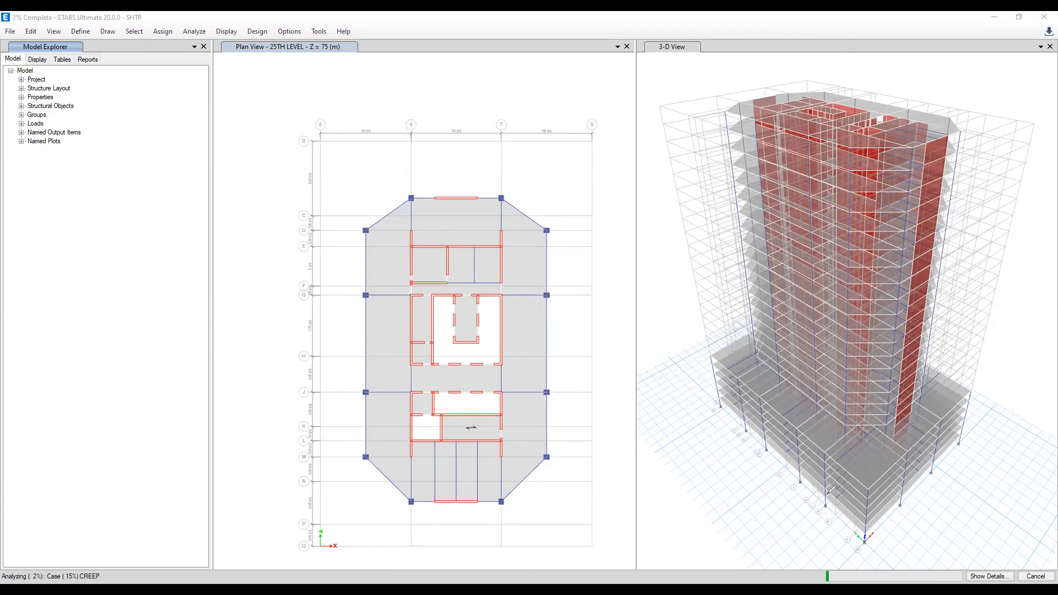
mouse_move(69, 550)
left_mouse_down()
mouse_move(3, 558)
mouse_move(3, 583)
mouse_move(51, 547)
mouse_move(36, 545)
left_mouse_up()
left_click_drag(803, 583, 899, 547)
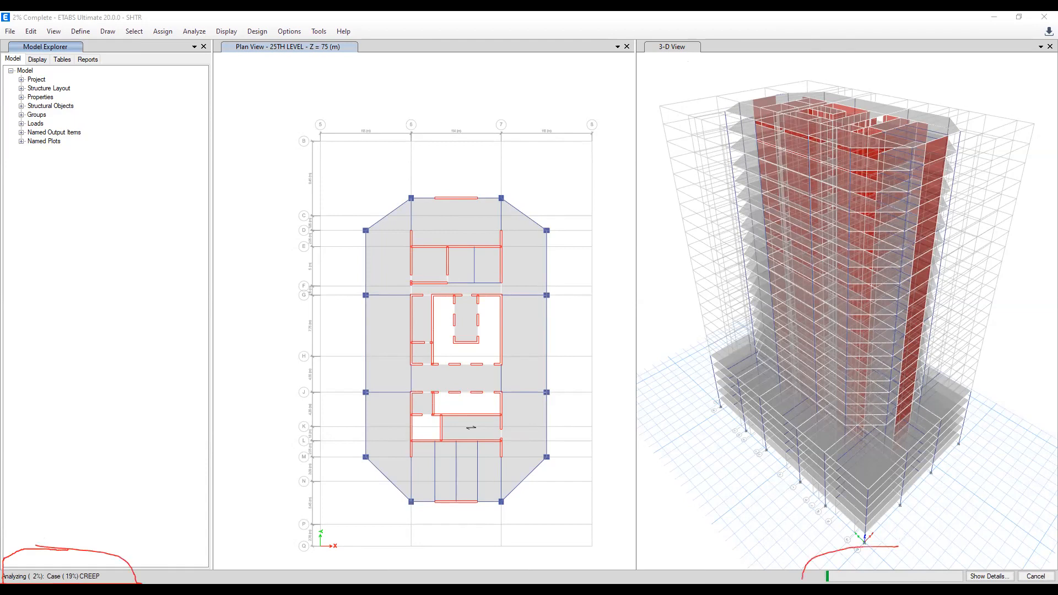
left_click_drag(971, 558, 979, 583)
left_click_drag(854, 544, 972, 558)
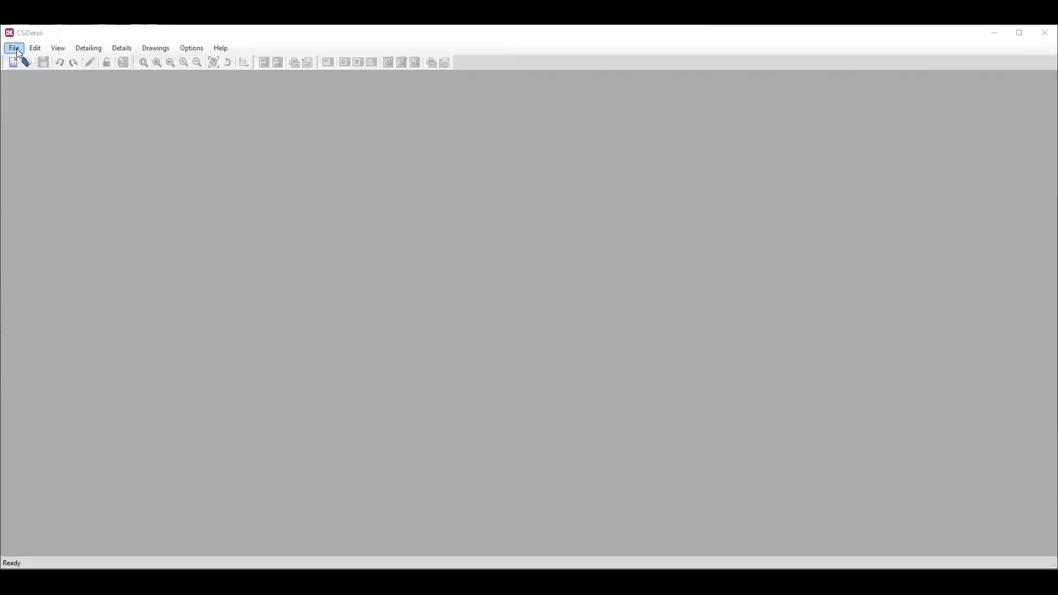
- Start a new detailing and open the ETABS model g+25 from the RCC STRUCTURE & BIM TECHNOLOGY project folder G+25 on drive D
left_click(17, 48)
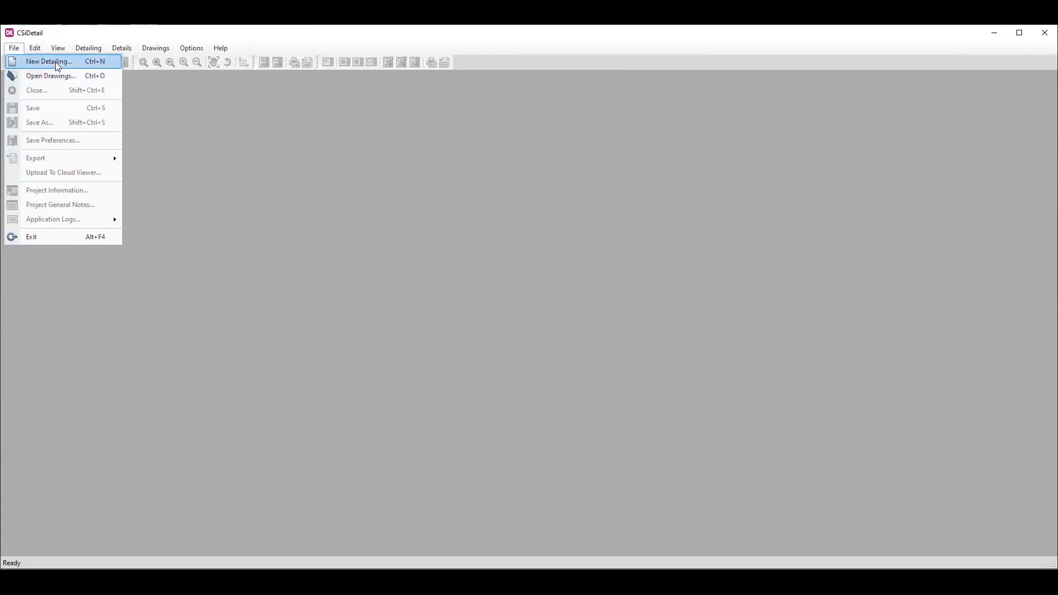
left_click(55, 61)
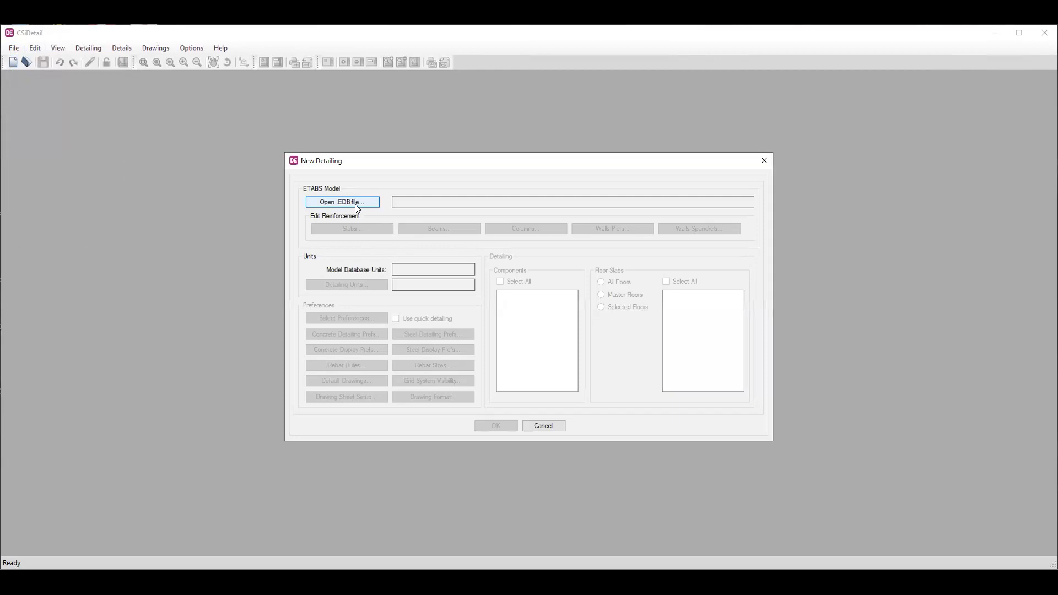
left_click(356, 206)
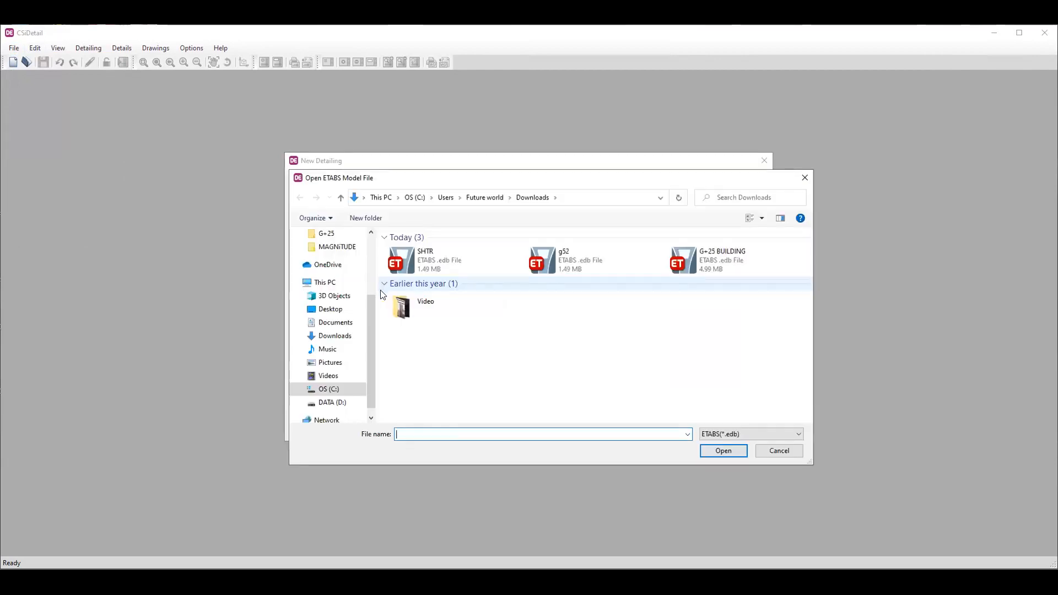
left_click(332, 402)
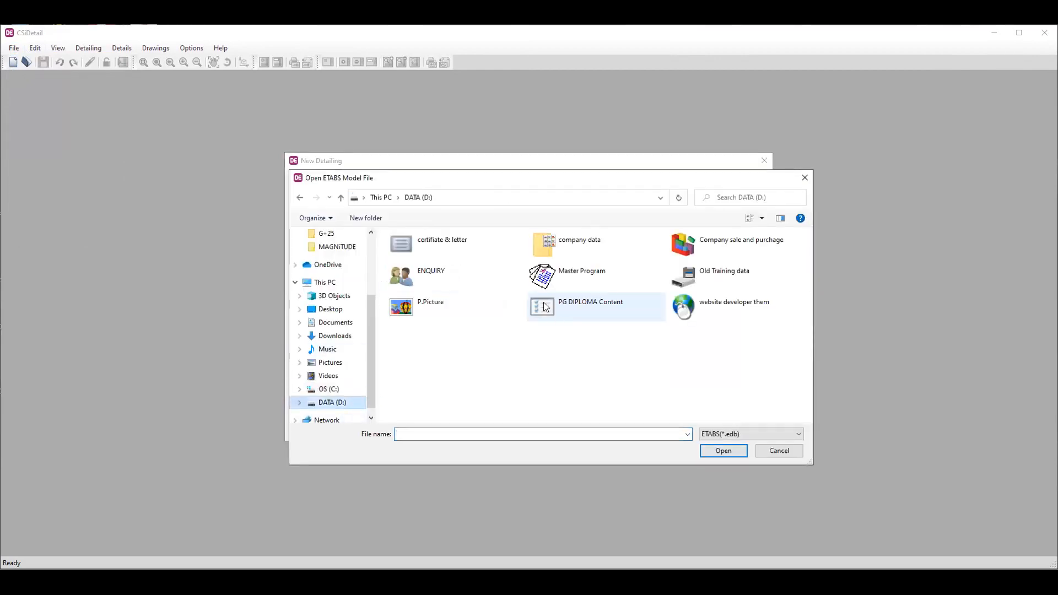
double_click(615, 316)
double_click(513, 275)
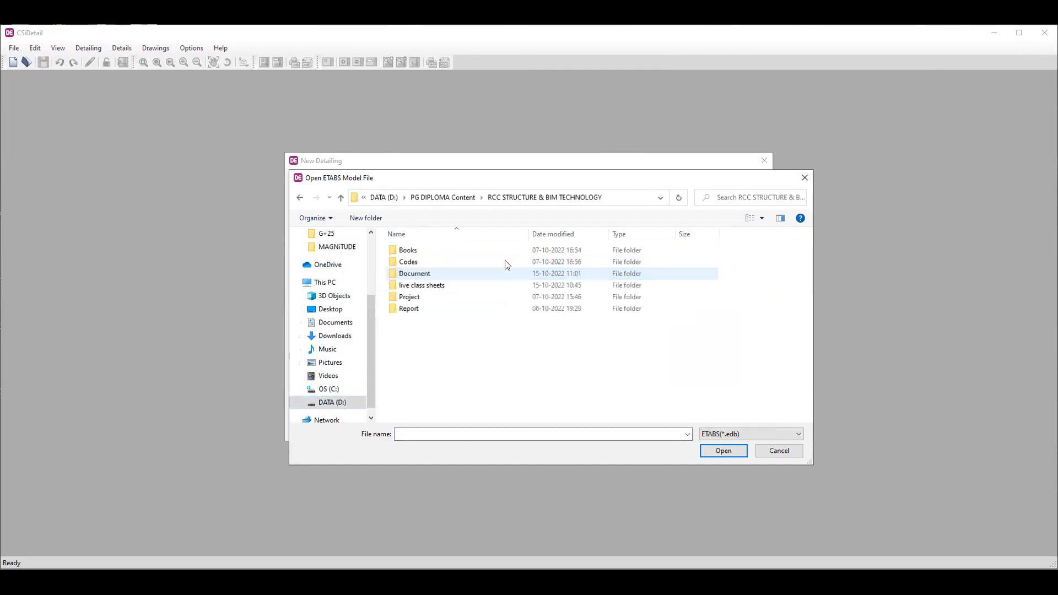
double_click(478, 297)
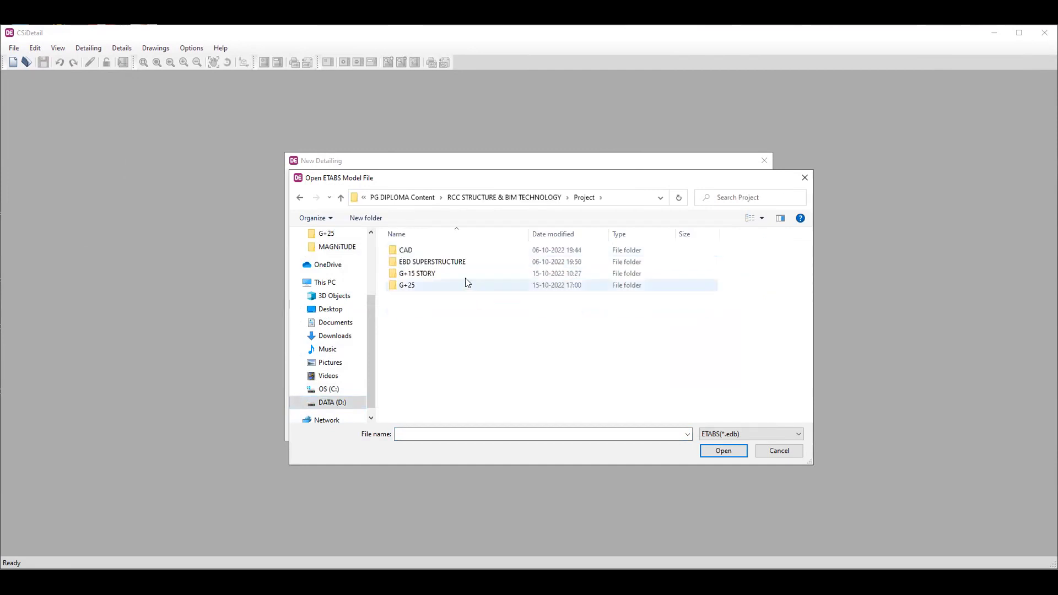
double_click(464, 287)
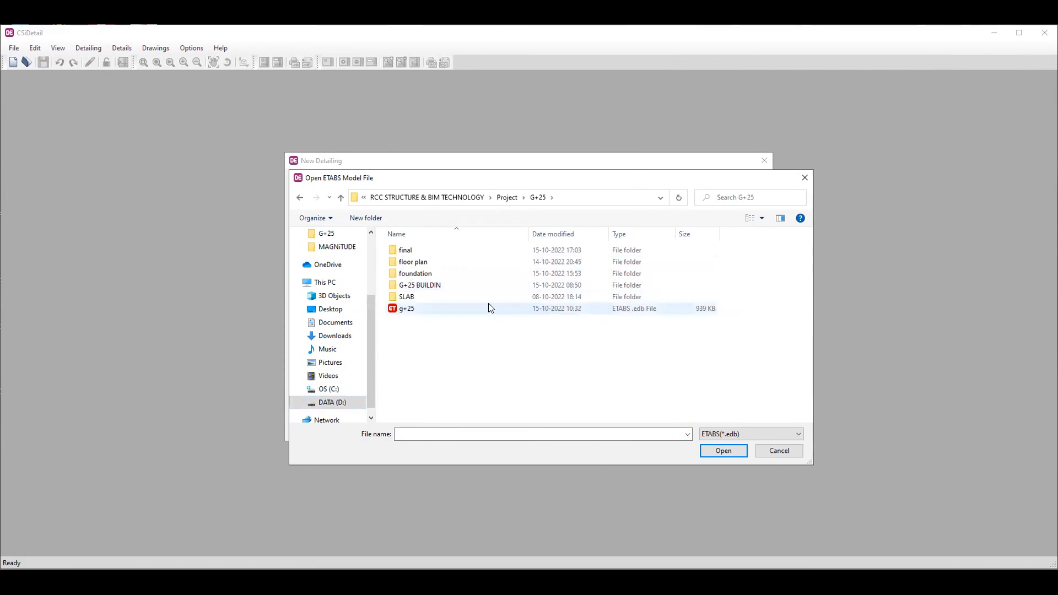
left_click(565, 315)
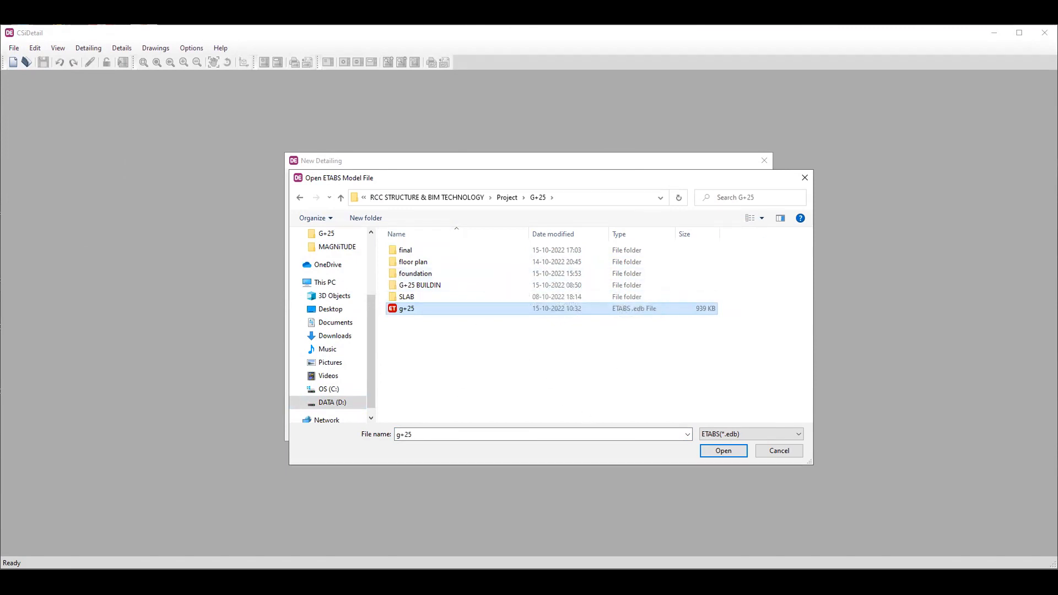
left_click(724, 451)
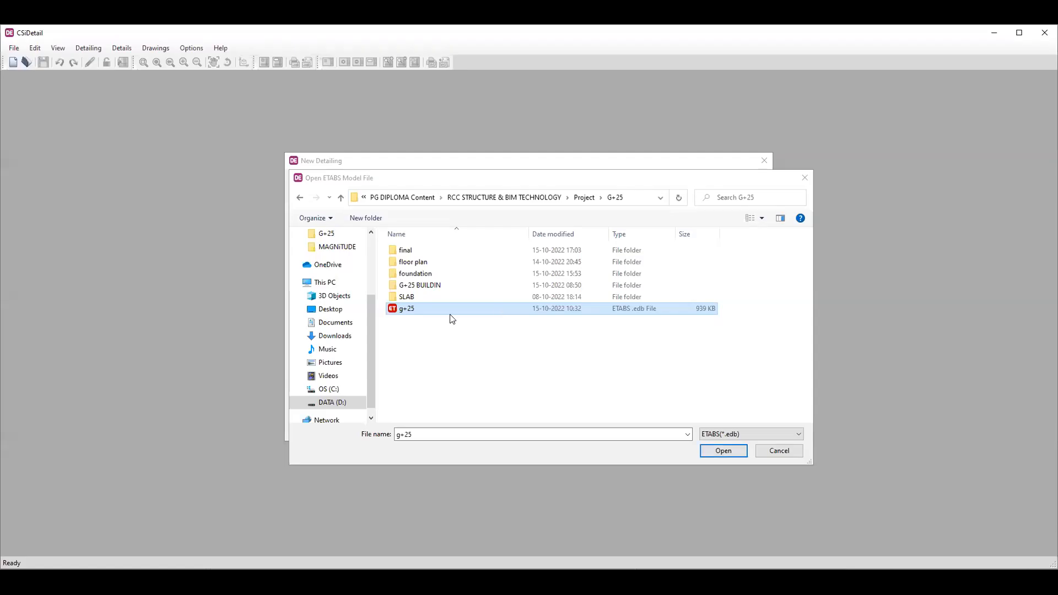
left_click(712, 452)
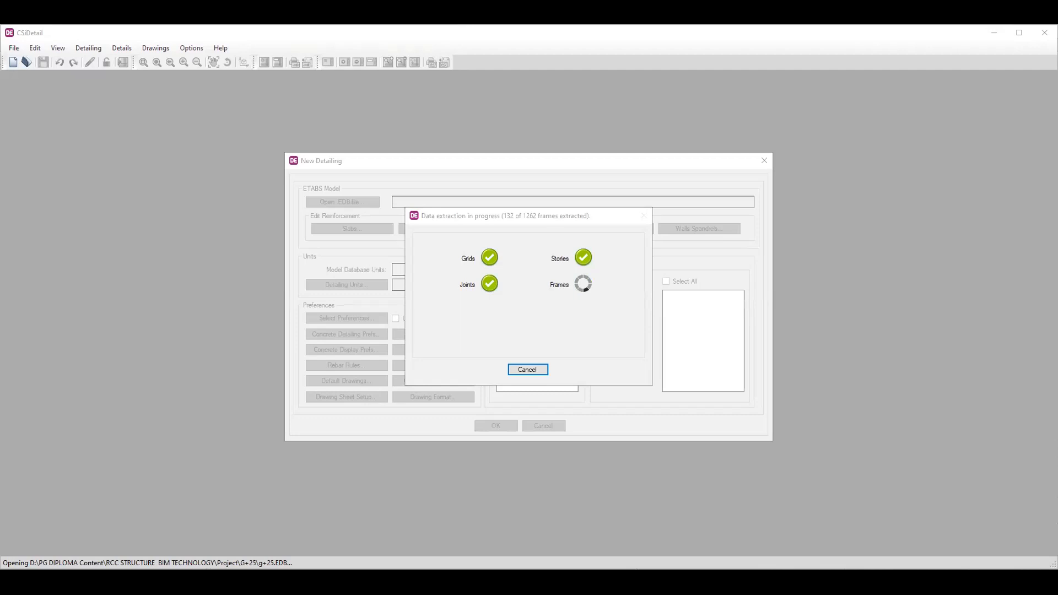
mouse_move(534, 199)
left_mouse_down()
mouse_move(435, 191)
mouse_move(631, 333)
mouse_move(429, 182)
left_mouse_up()
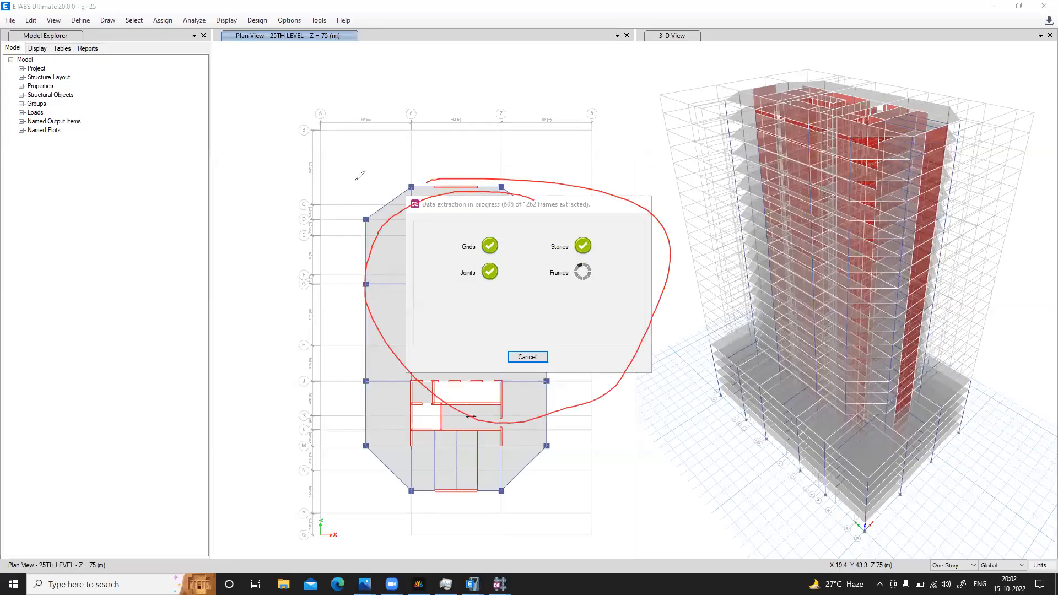
left_click(465, 110)
key("Escape")
key("ctrl+shift+Escape")
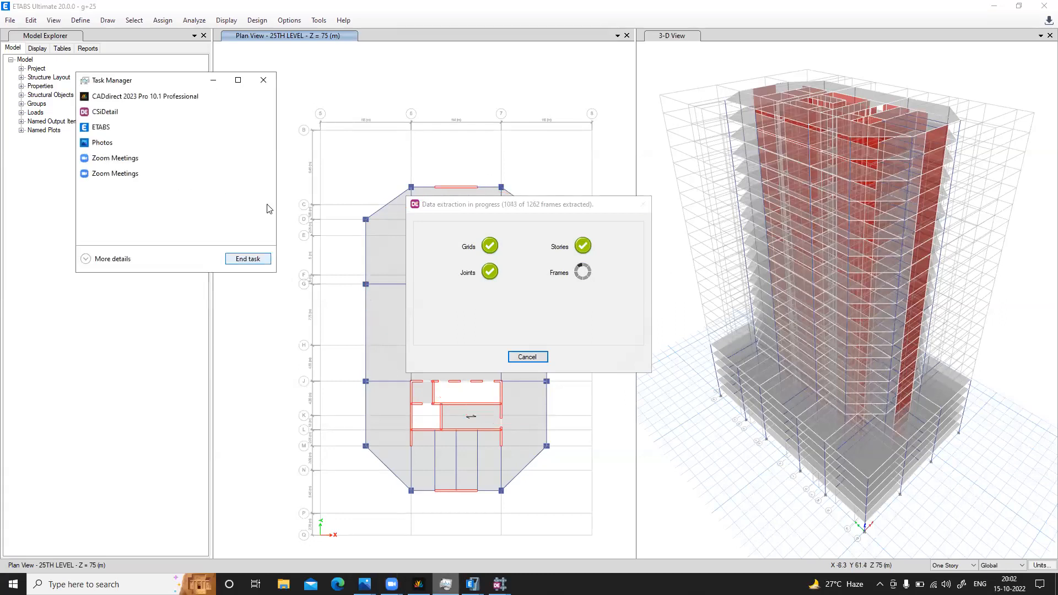
left_click(263, 81)
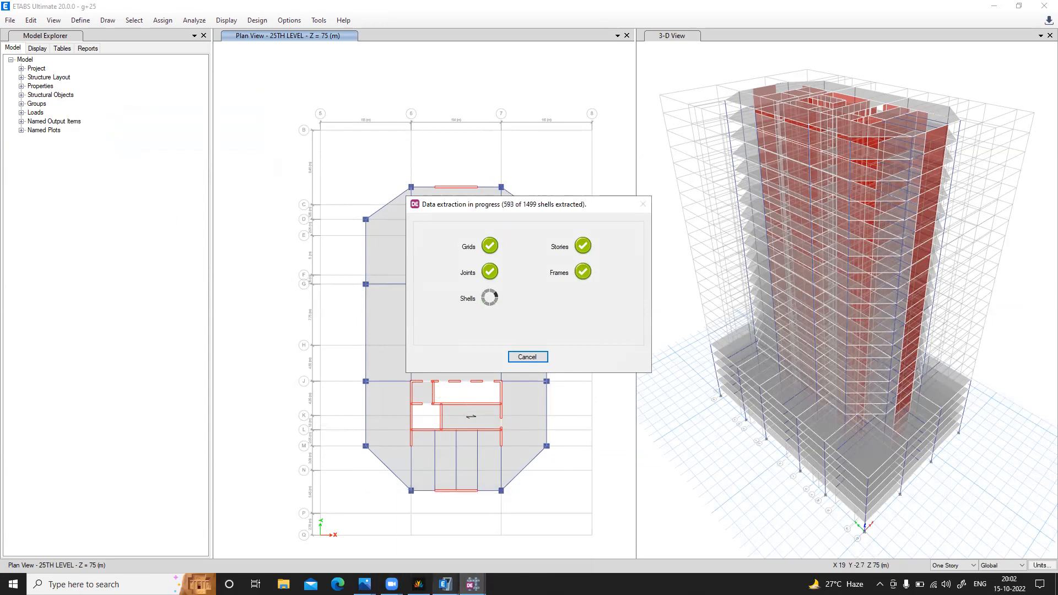
mouse_move(445, 583)
left_click(387, 555)
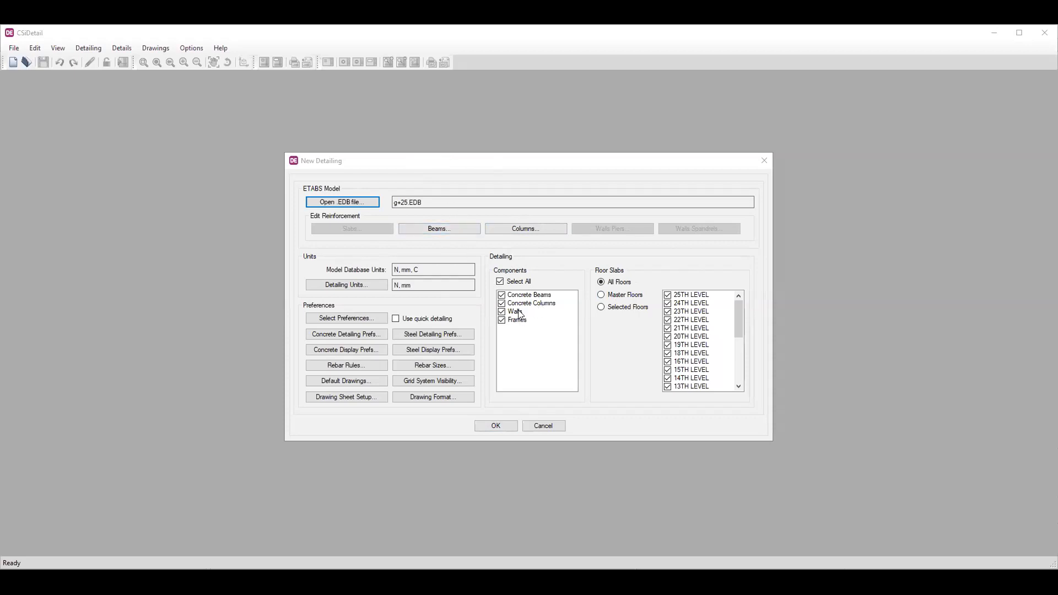
- Inspect the design reinforcement tables for the beams and the columns, closing both without changes
left_click(438, 230)
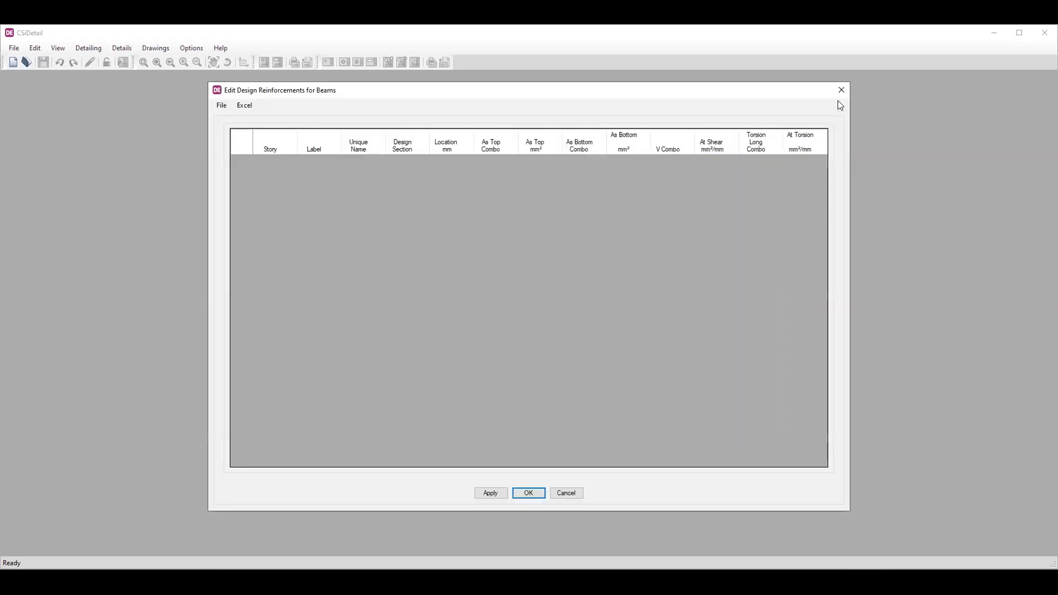
left_click(845, 95)
left_click(540, 228)
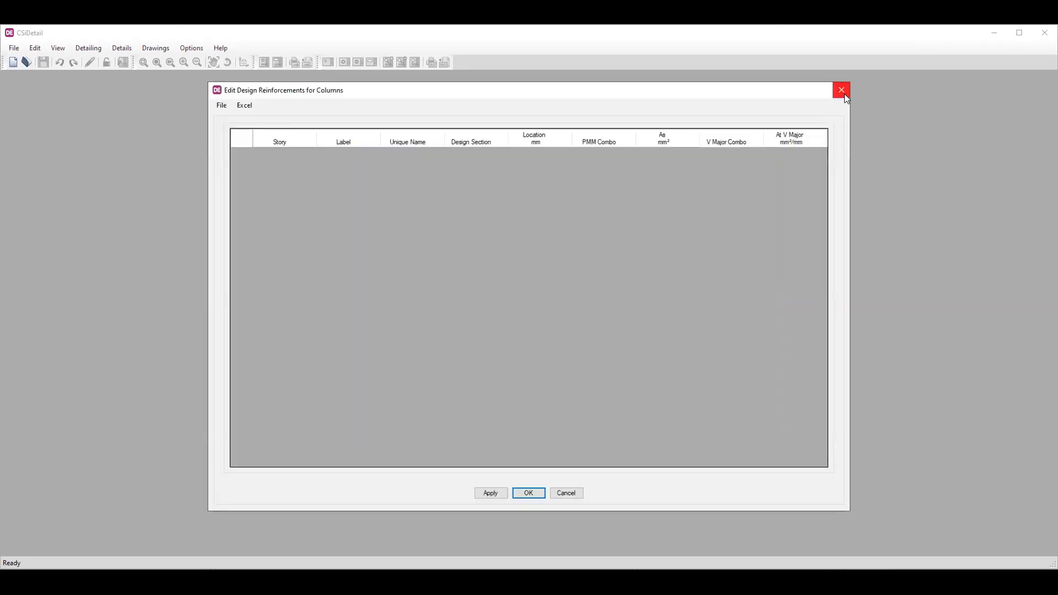
left_click(847, 97)
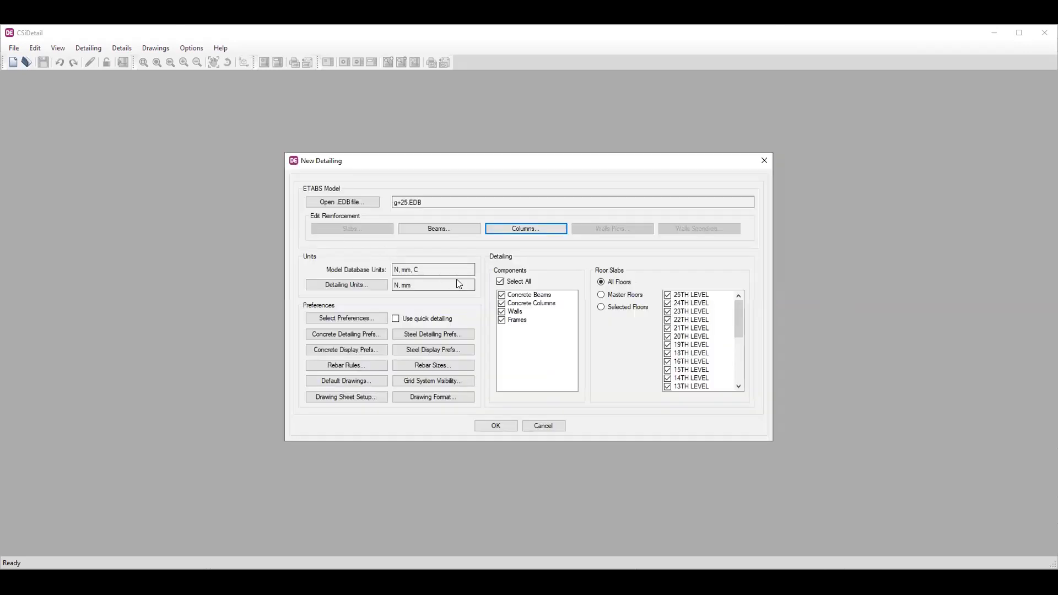
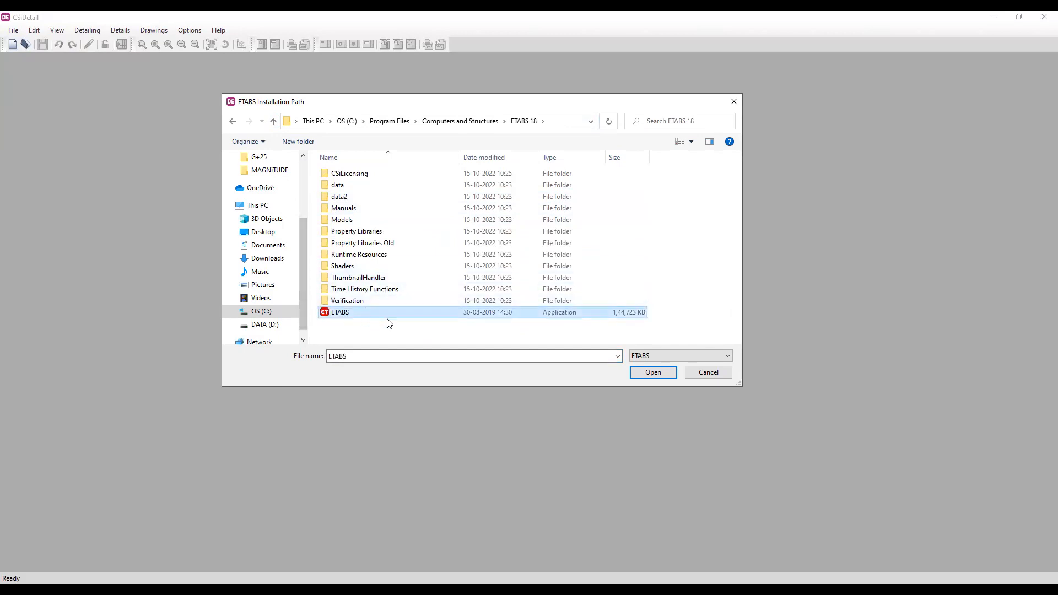
- Set the ETABS installation path to the ETABS application in C:\Program Files\Computers and Structures\ETABS 18
left_click(666, 372)
left_click(502, 341)
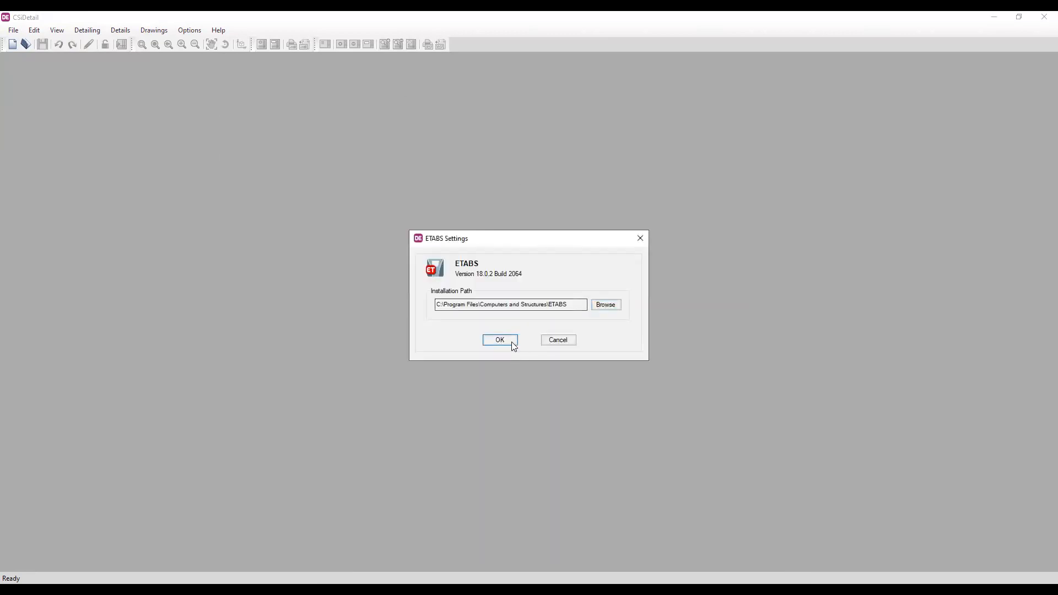
left_click(12, 30)
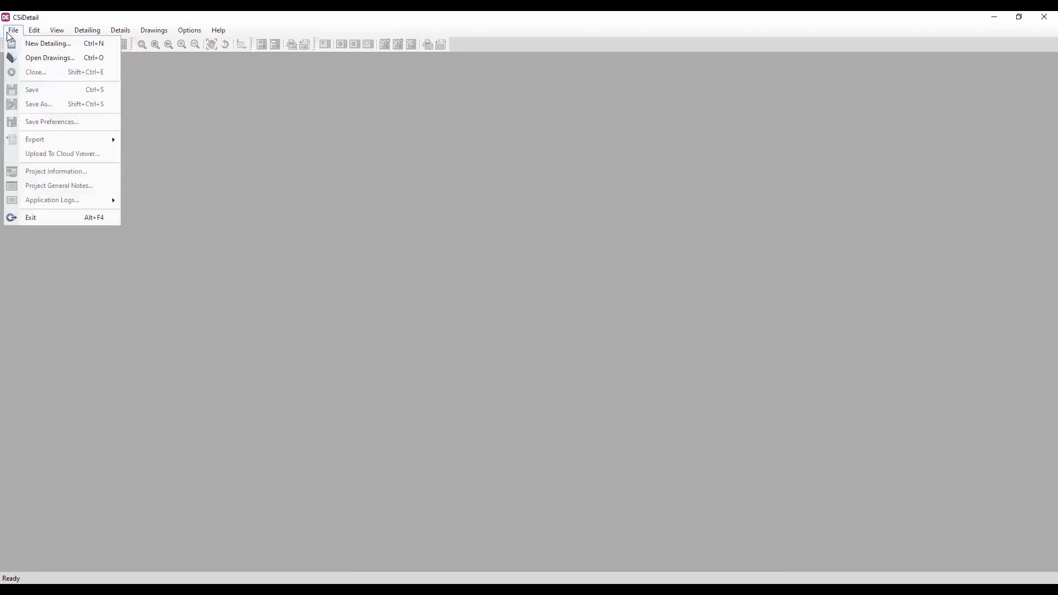
left_click(58, 56)
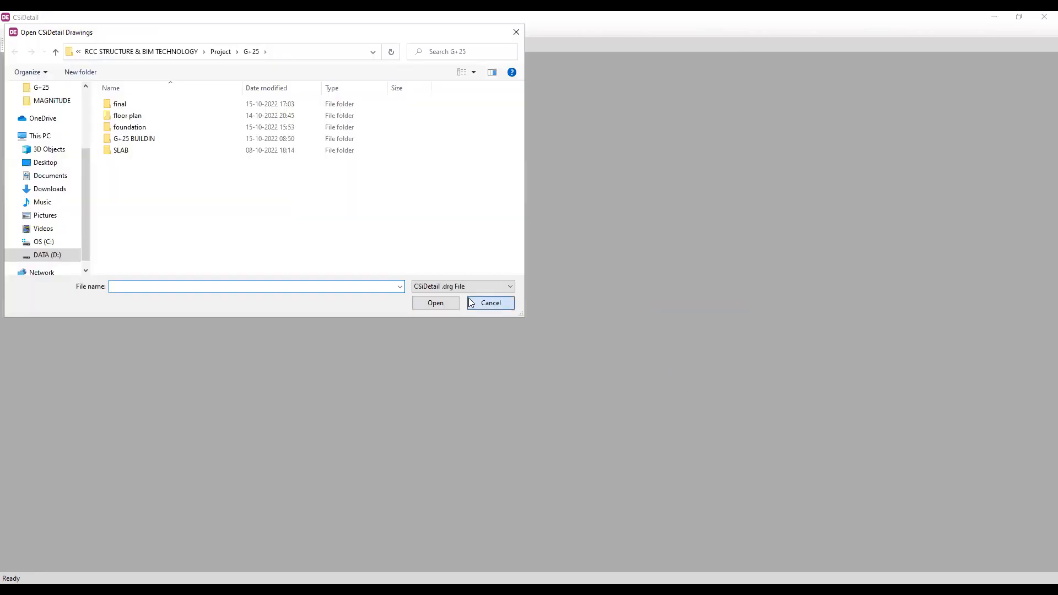
left_click(491, 303)
- Start a new detailing and load the ETABS model g+25 from the G+25 project folder, accepting the extraction warnings
left_click(13, 29)
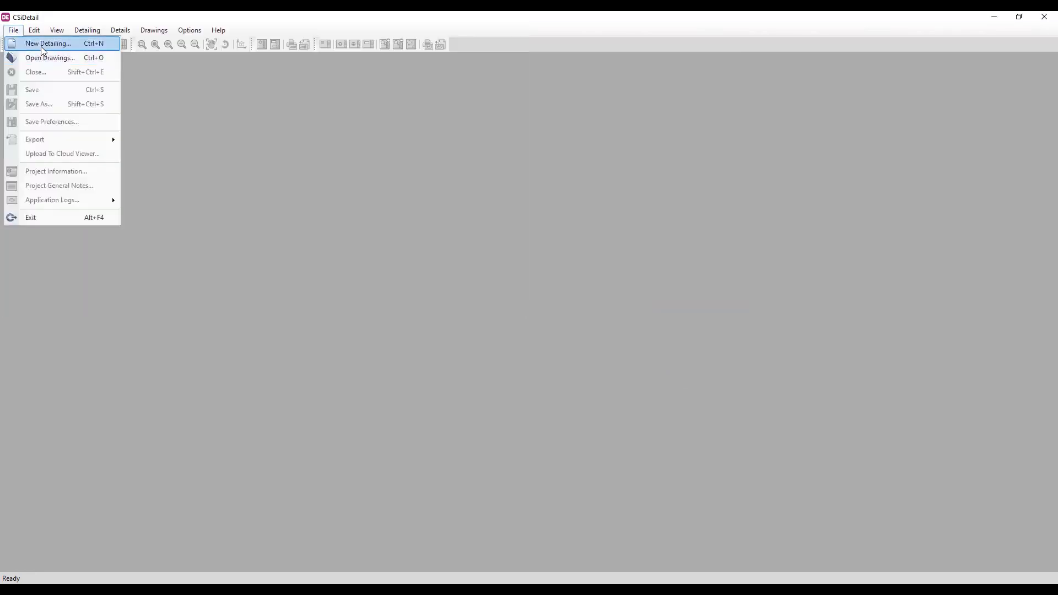
left_click(44, 44)
left_click(362, 200)
left_click(580, 312)
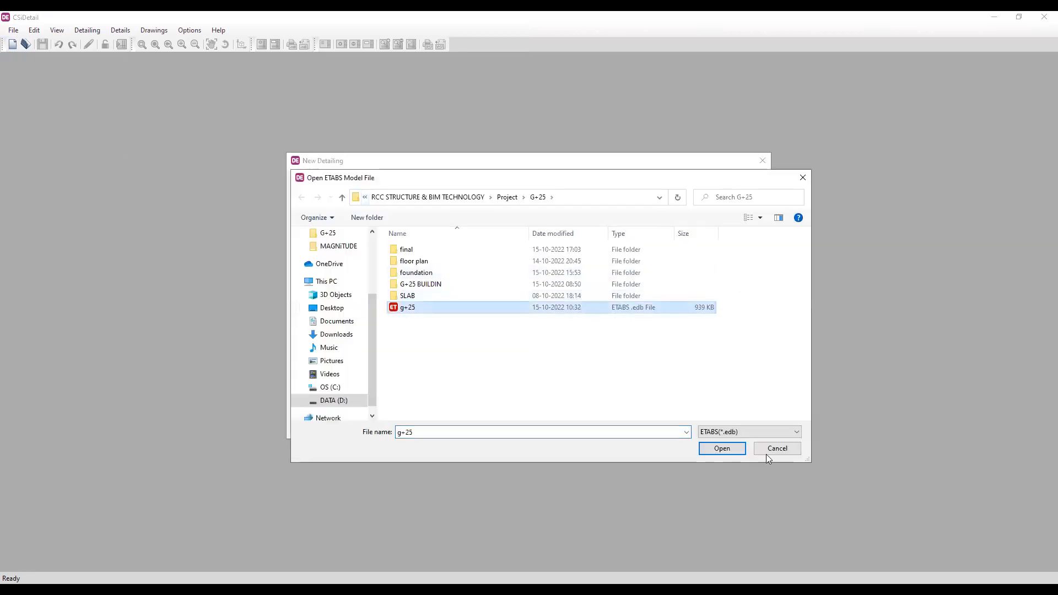
left_click(723, 449)
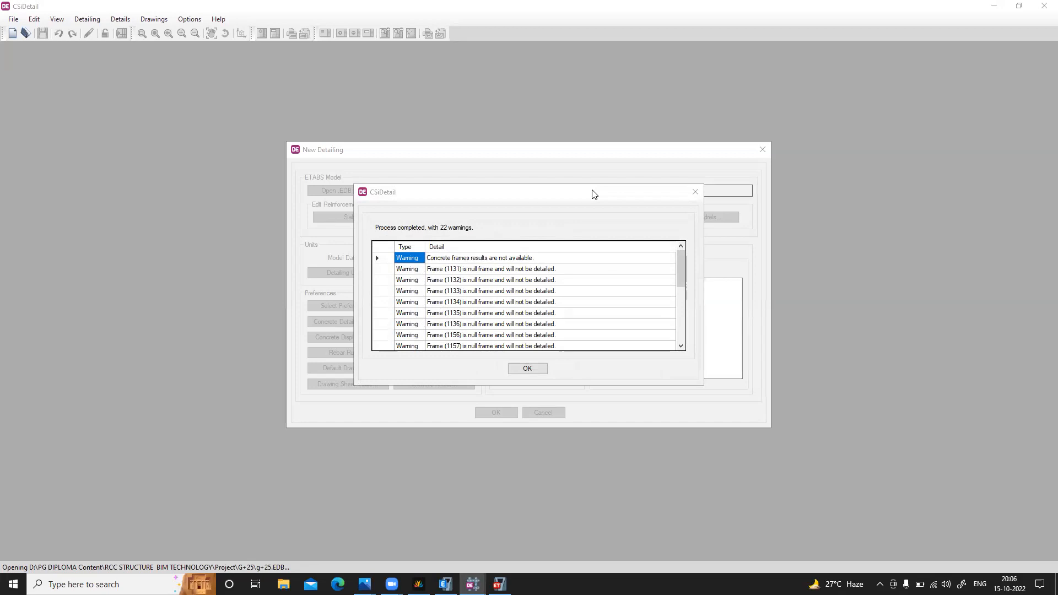
left_click(527, 369)
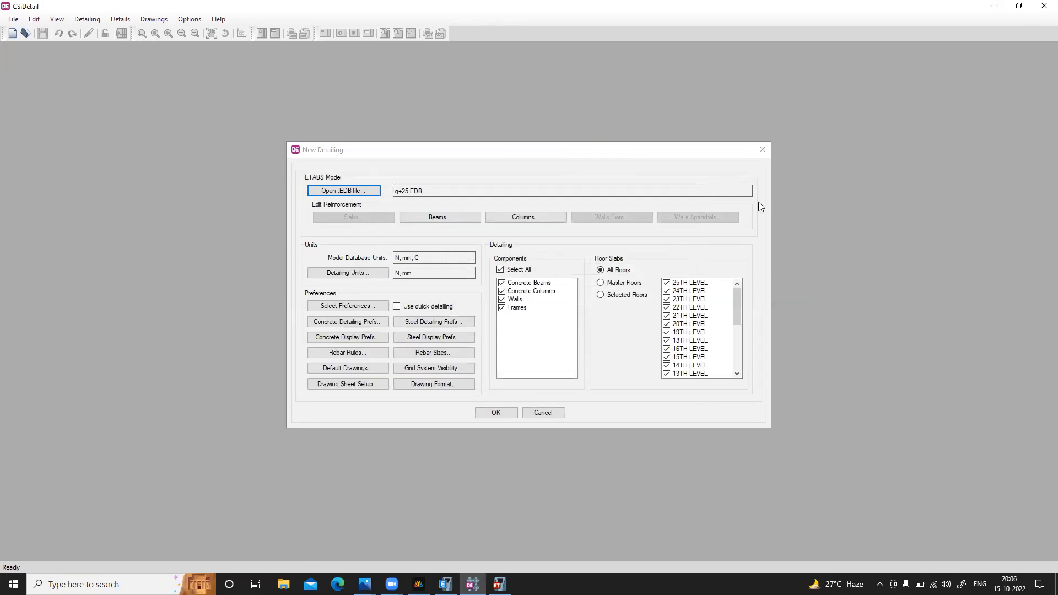
- Check the beam design reinforcement table and generate the detailing for all components and all floors
left_click(451, 216)
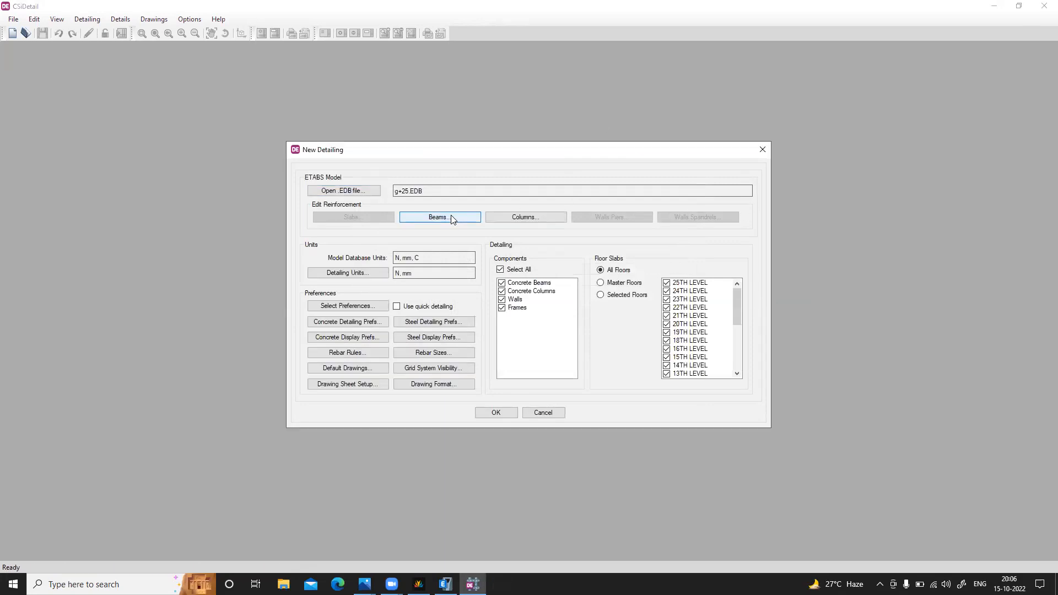
left_click(839, 80)
left_click(496, 413)
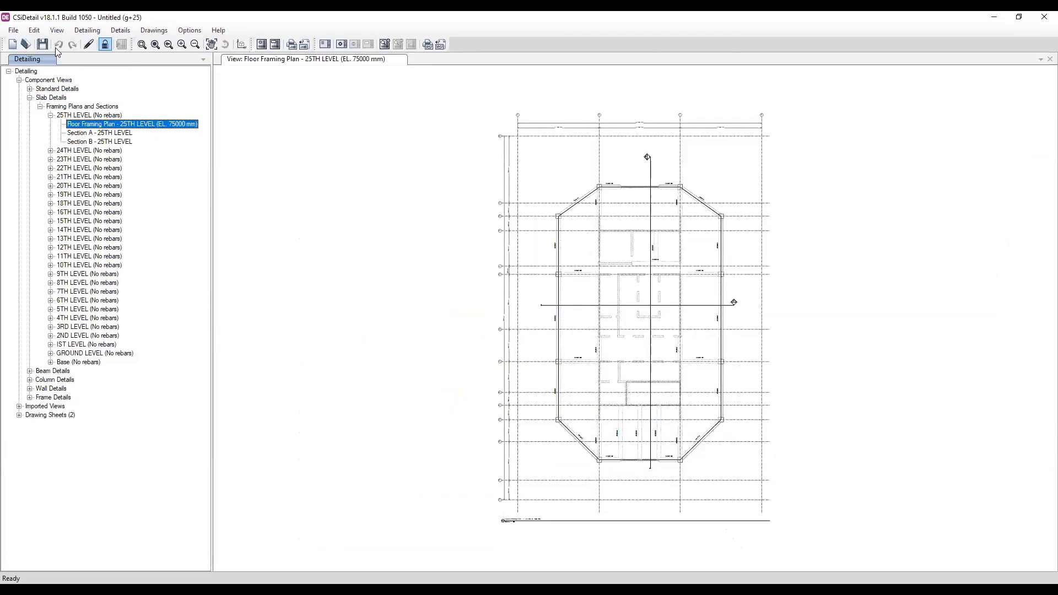
- Examine Section A, Section B and the floor framing plan of the 24TH LEVEL slab details, and refresh the view
left_click(53, 152)
left_click(51, 150)
left_click(110, 168)
double_click(103, 167)
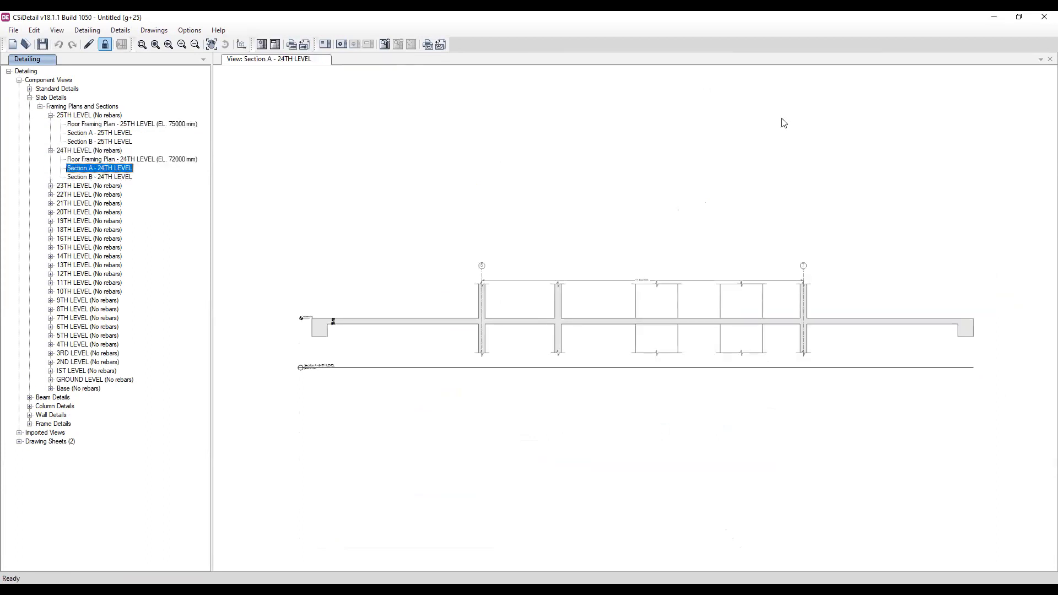
left_click(109, 177)
double_click(109, 177)
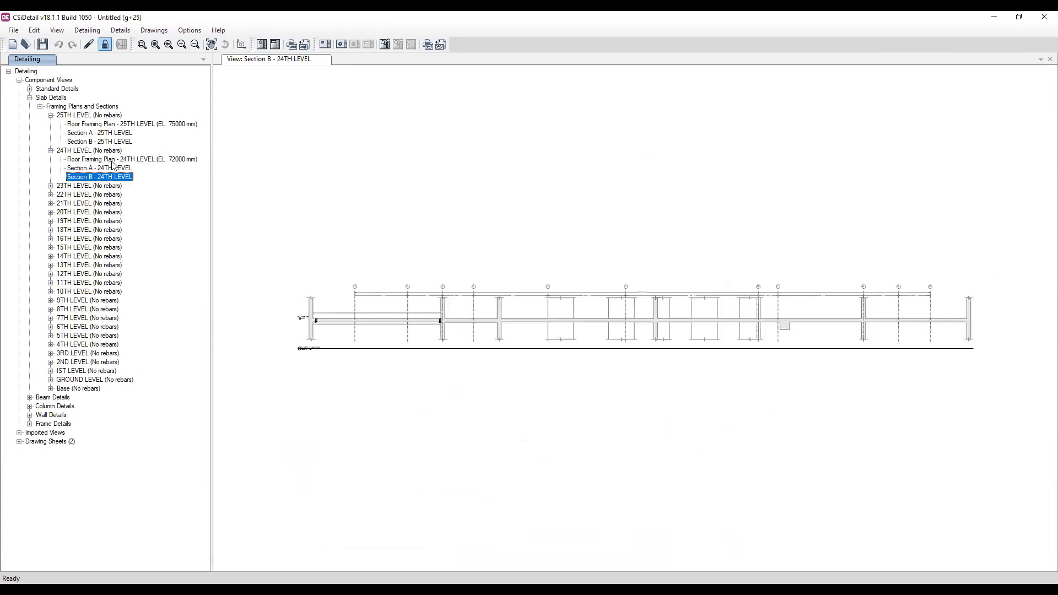
double_click(110, 159)
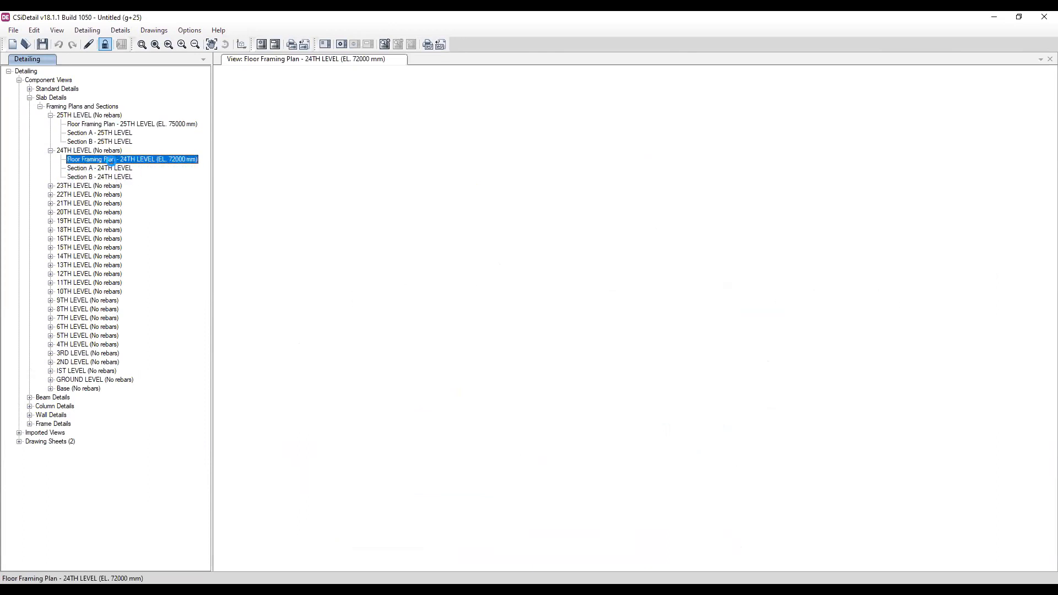
left_click(50, 150)
left_click(57, 32)
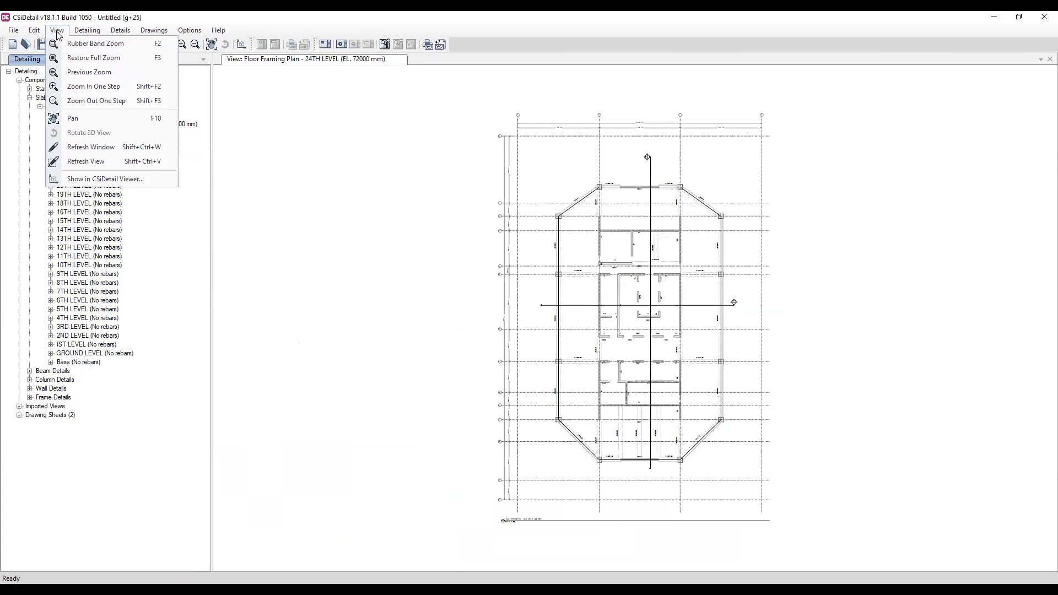
left_click(116, 160)
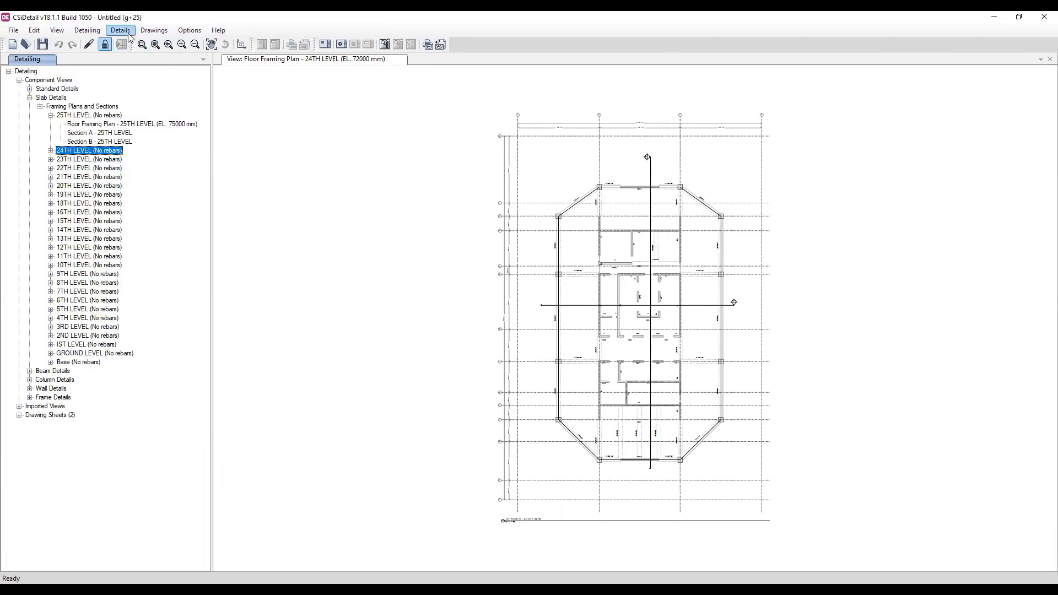
left_click(57, 30)
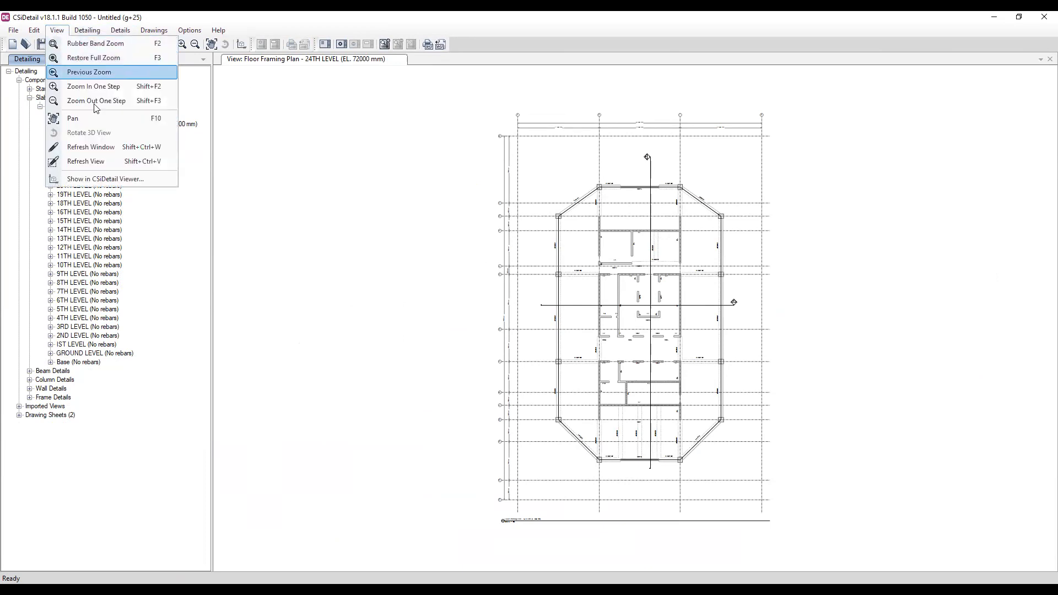
mouse_move(104, 34)
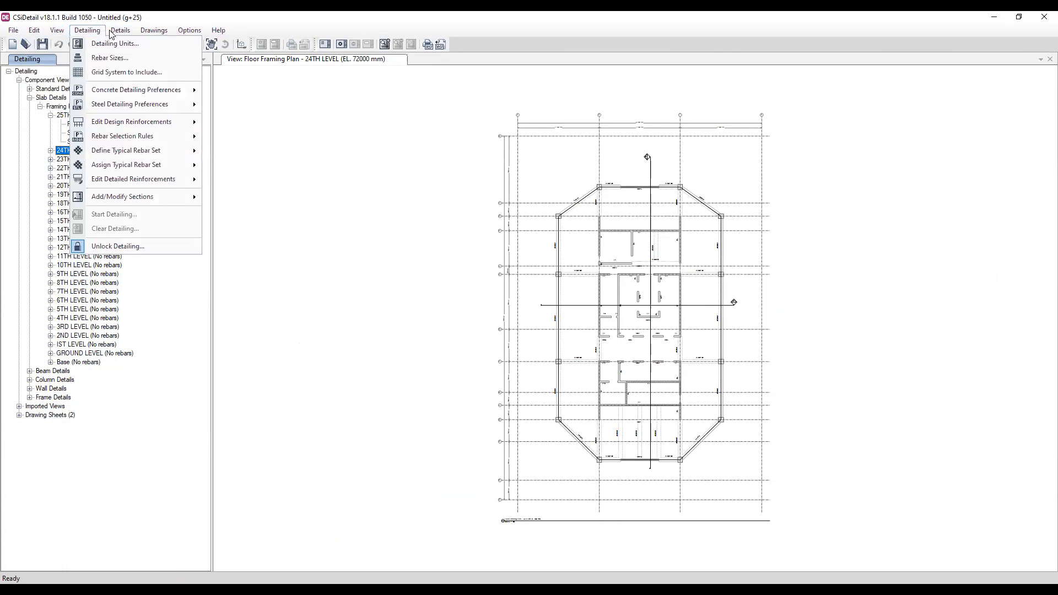
mouse_move(57, 33)
left_click(281, 108)
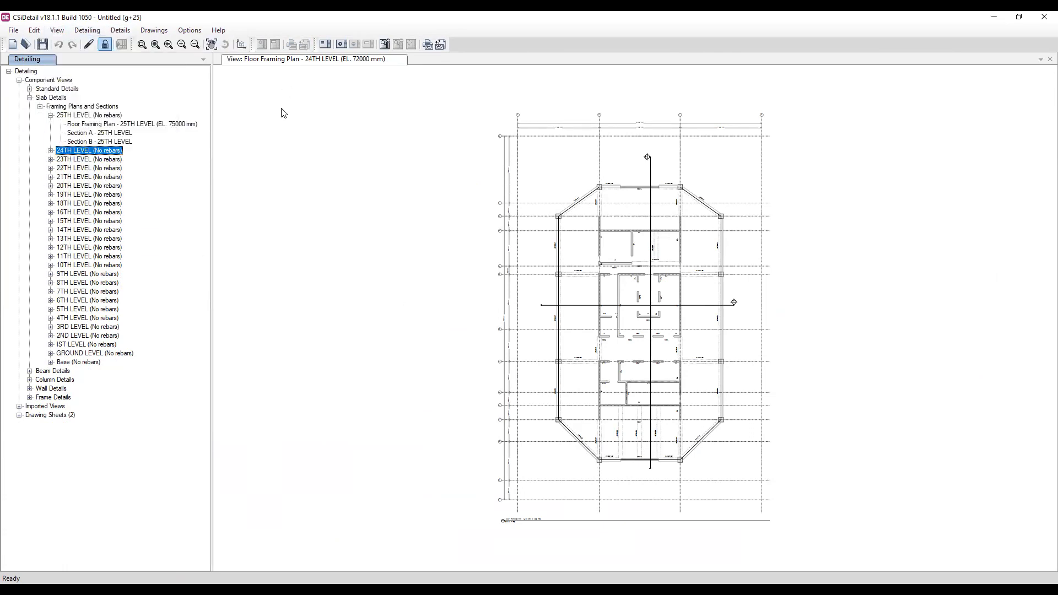
- Show the detailed building model in the CSiDetail 3D viewer
left_click(406, 79)
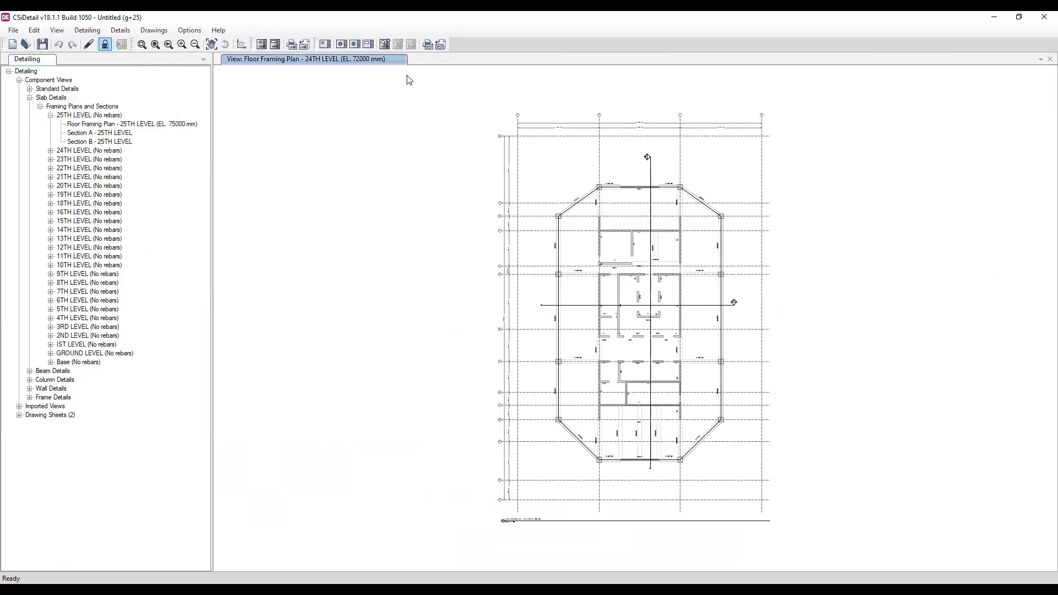
left_click(128, 33)
left_click(128, 33)
left_click(12, 32)
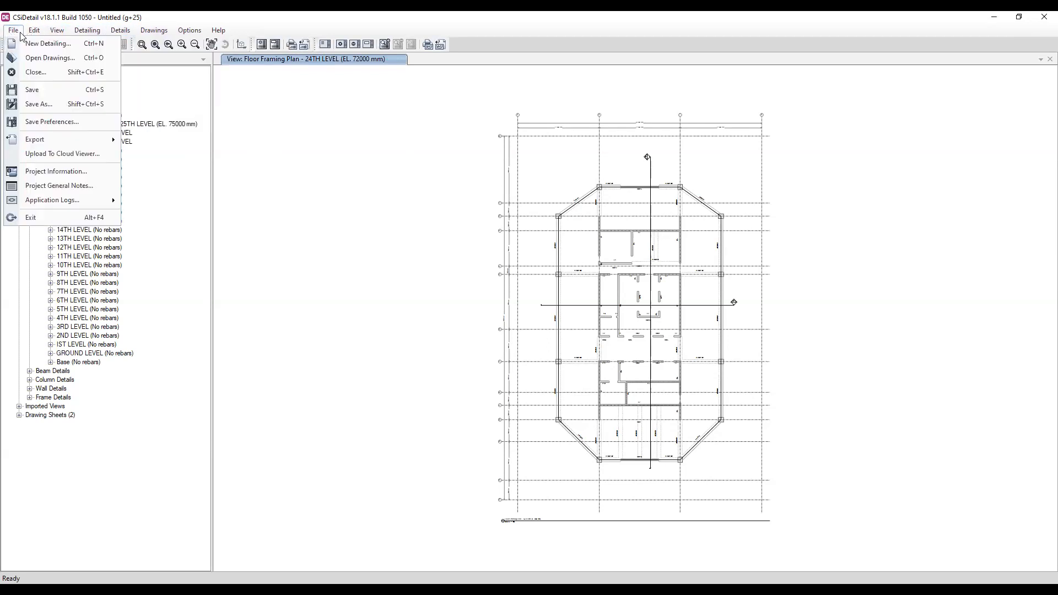
mouse_move(70, 34)
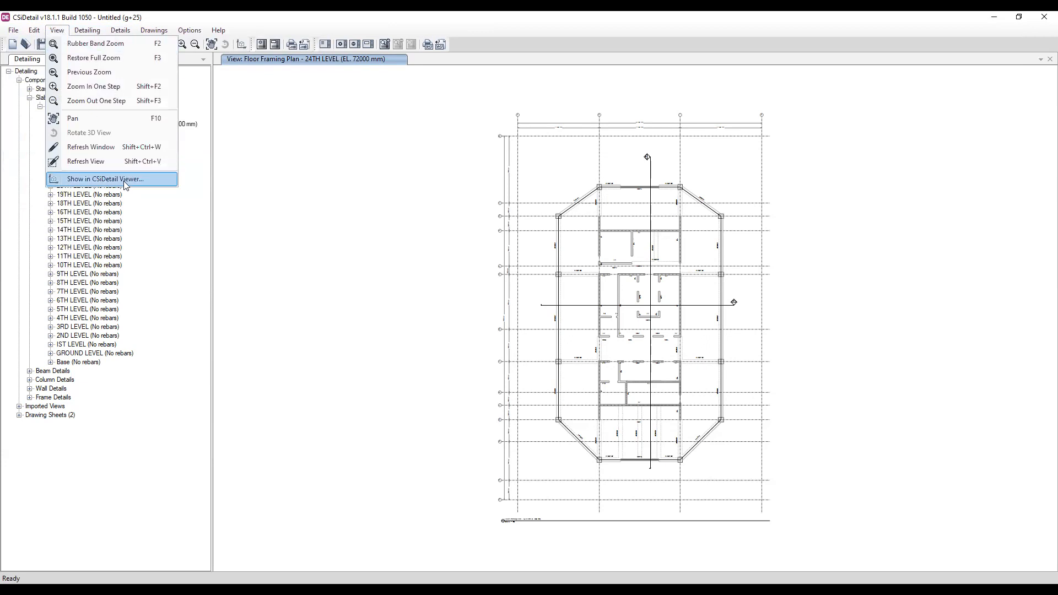
left_click(105, 179)
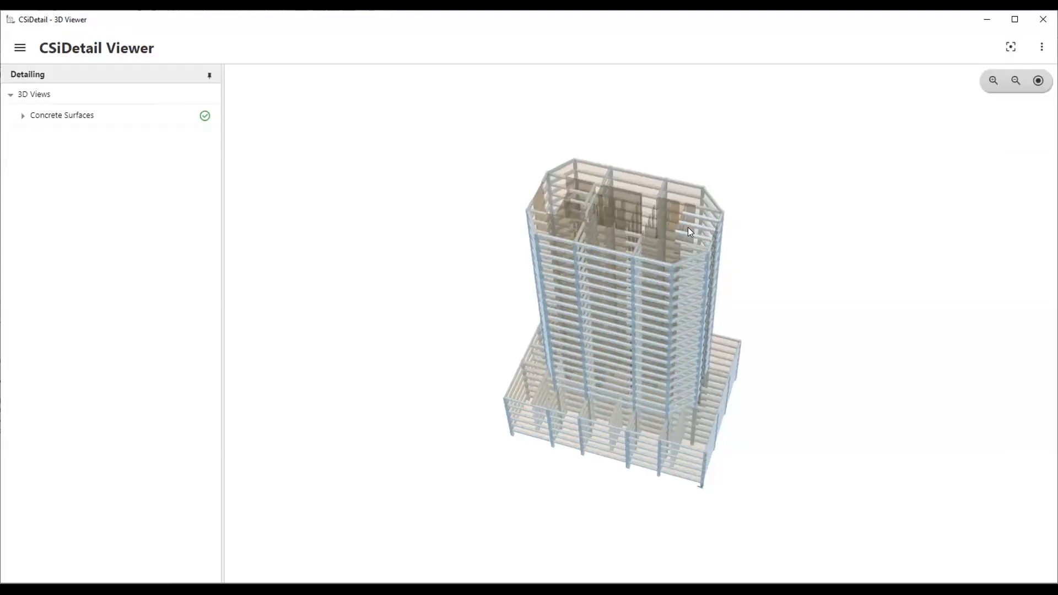
- Inspect the building's concrete frame, podium, upper floors and core walls in the 3D viewer, and return to the detailing window
left_click_drag(688, 227, 707, 454)
scroll(707, 454, "up", 5)
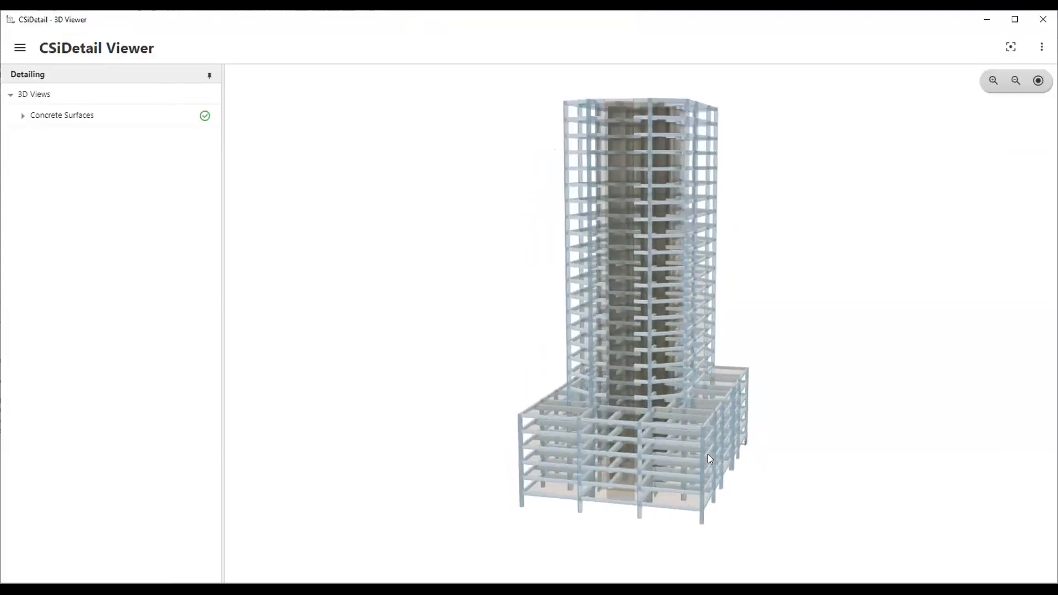
left_click_drag(419, 418, 517, 330)
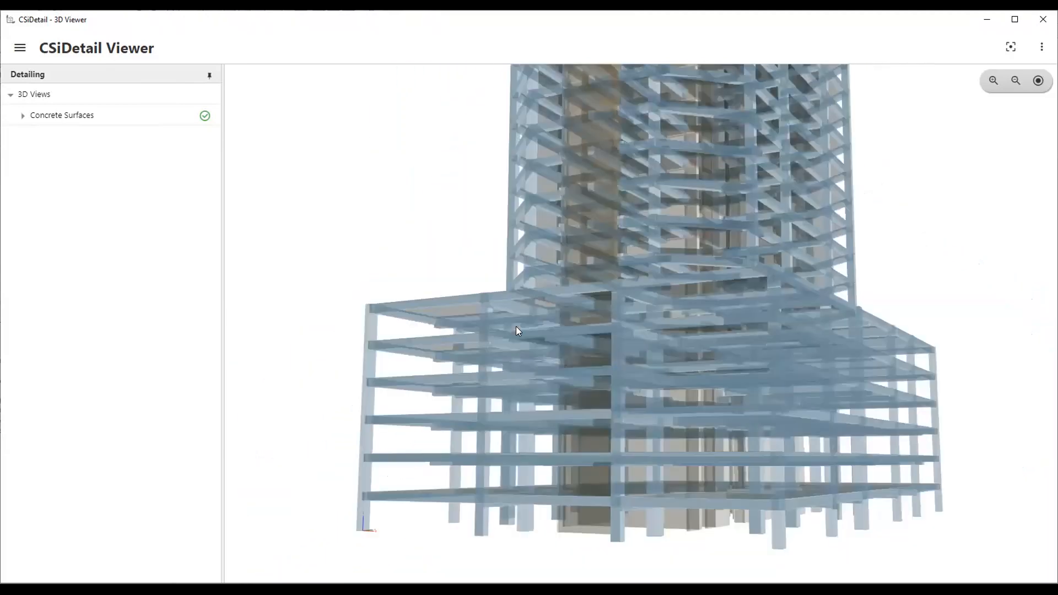
scroll(516, 327, "up", 5)
scroll(522, 356, "up", 3)
left_click_drag(522, 356, 796, 313)
scroll(794, 308, "down", 3)
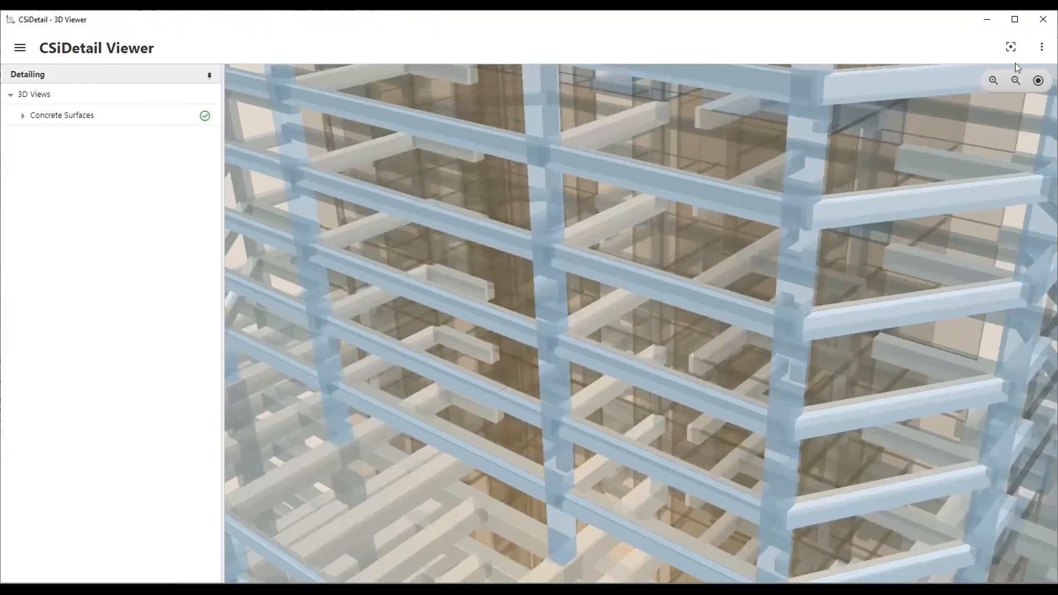
left_click_drag(1015, 64, 914, 71)
scroll(915, 72, "down", 5)
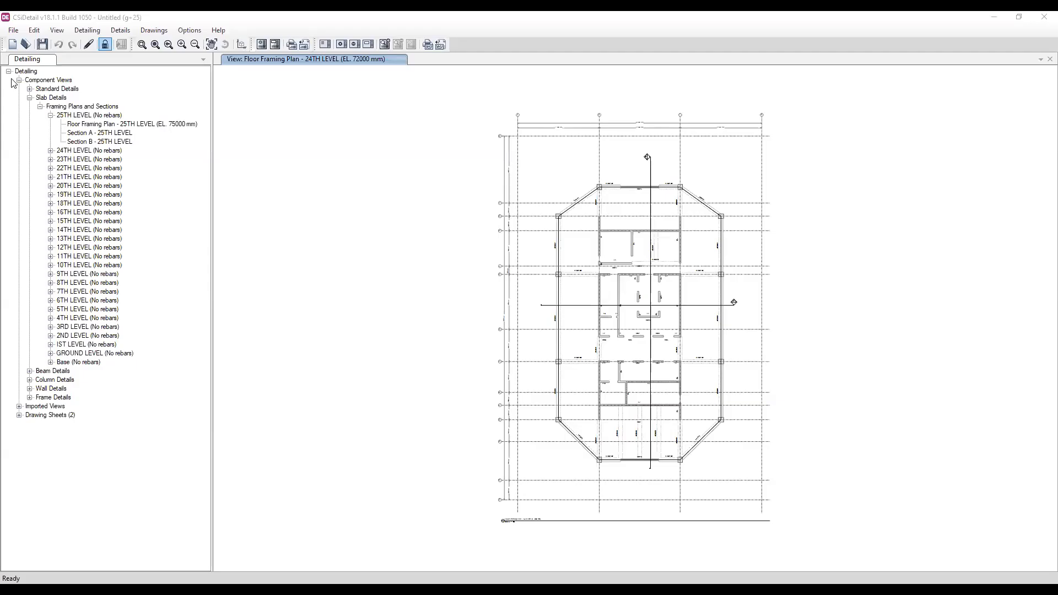
- View the concrete beam layout of the 21TH LEVEL among the beam framing plans
left_click(30, 371)
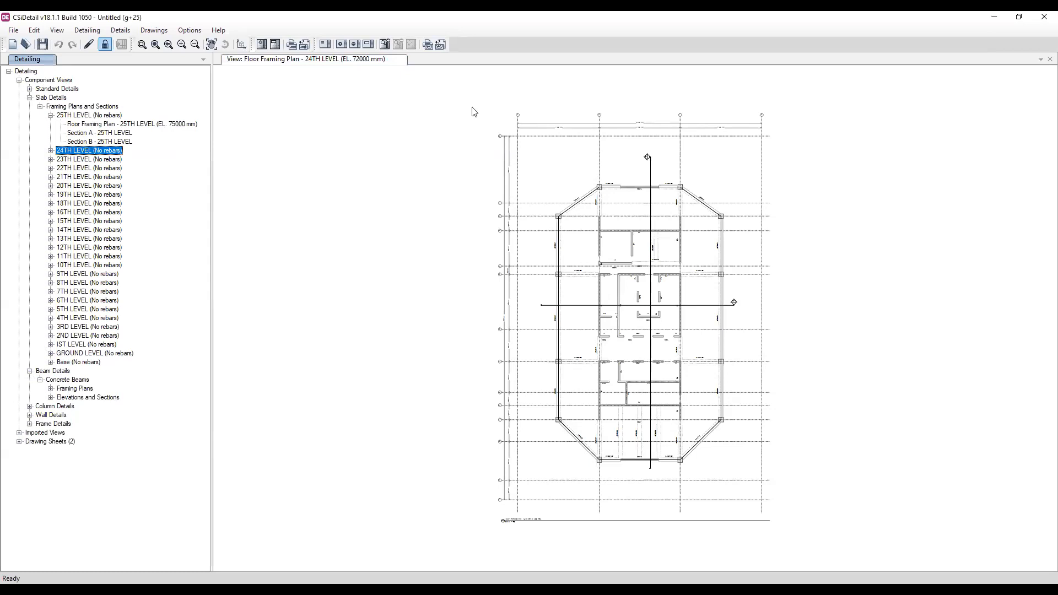
left_click(50, 388)
left_click(99, 344)
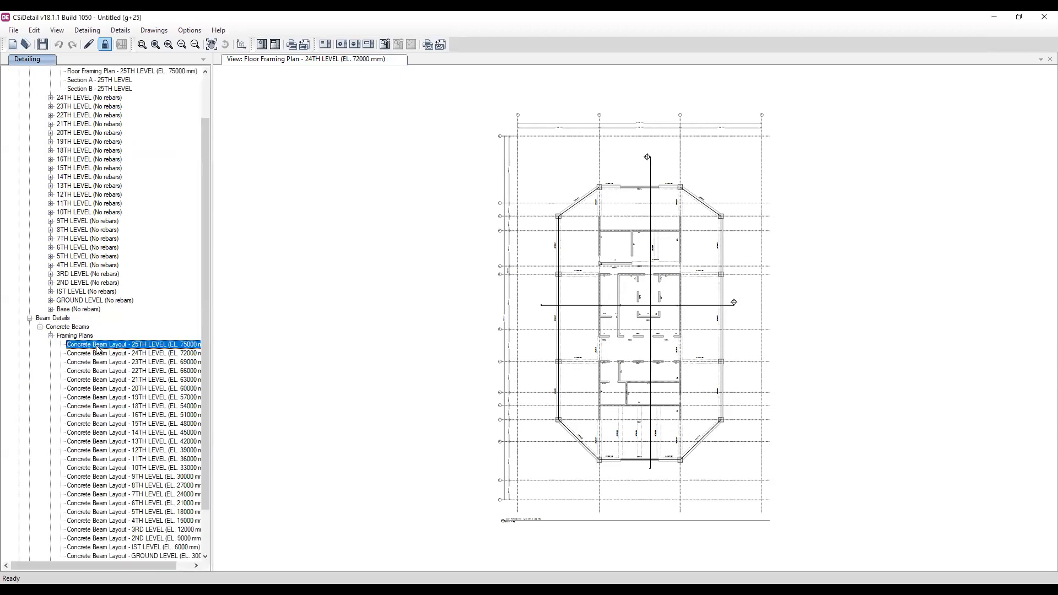
left_click(159, 379)
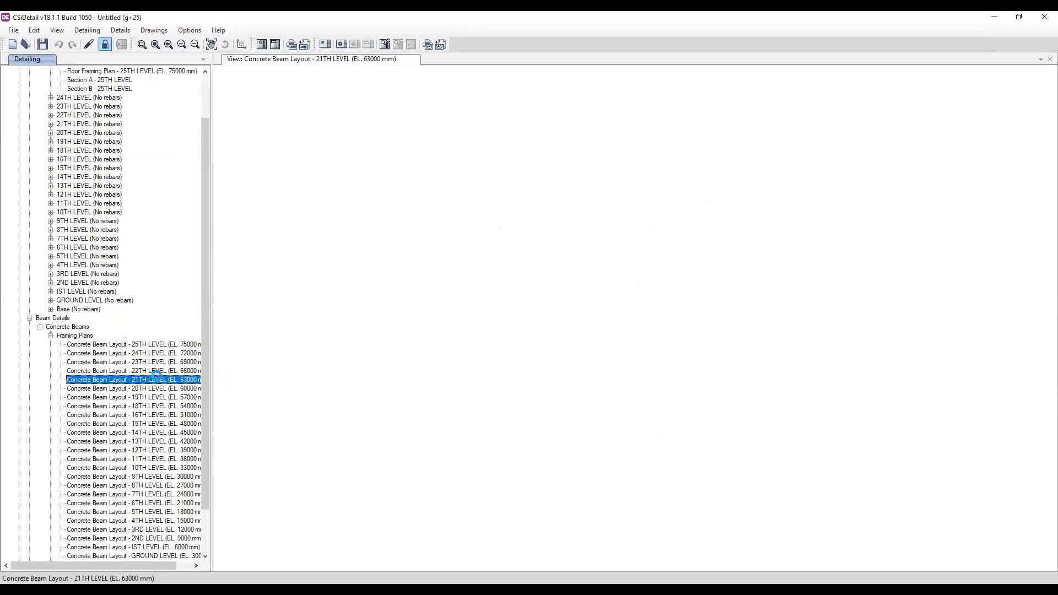
scroll(24, 395, "down", 2)
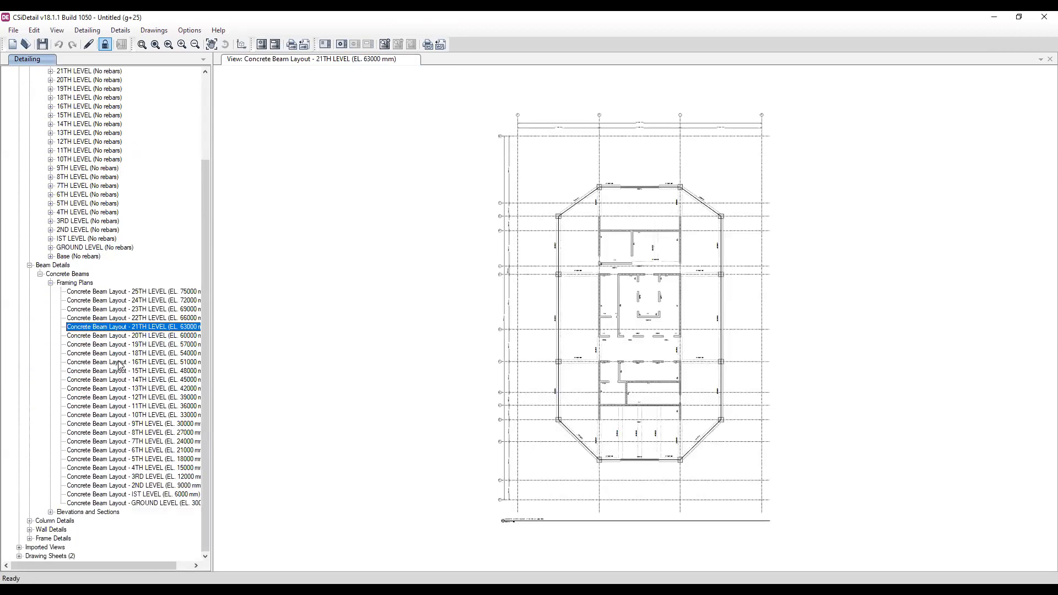
- View the concrete column layout of the Base level in the column framing plans
left_click(30, 520)
left_click(39, 530)
scroll(54, 514, "down", 1)
left_click(50, 511)
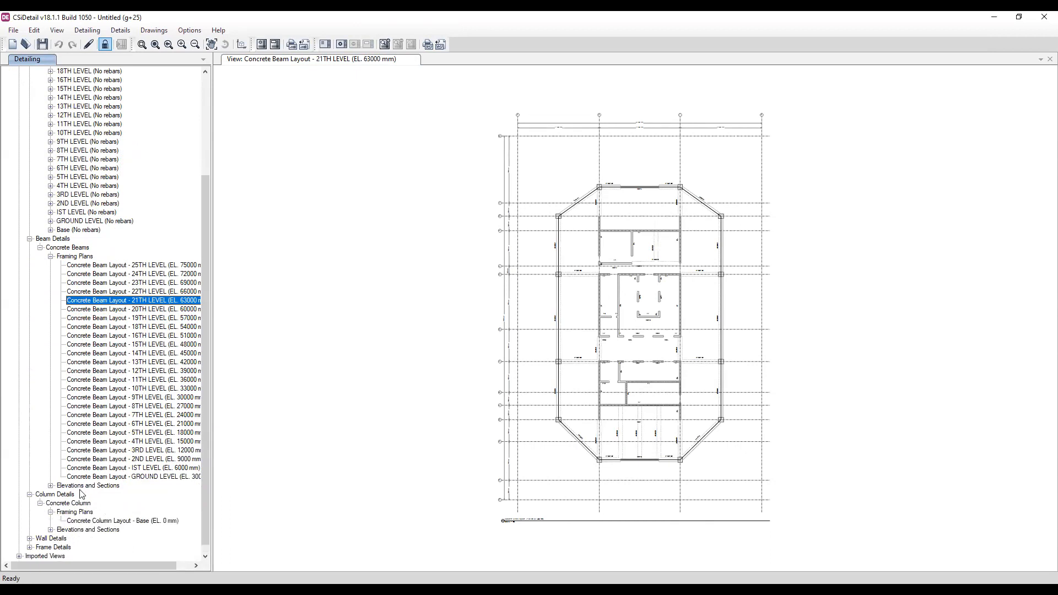
scroll(113, 479, "down", 1)
left_click(126, 513)
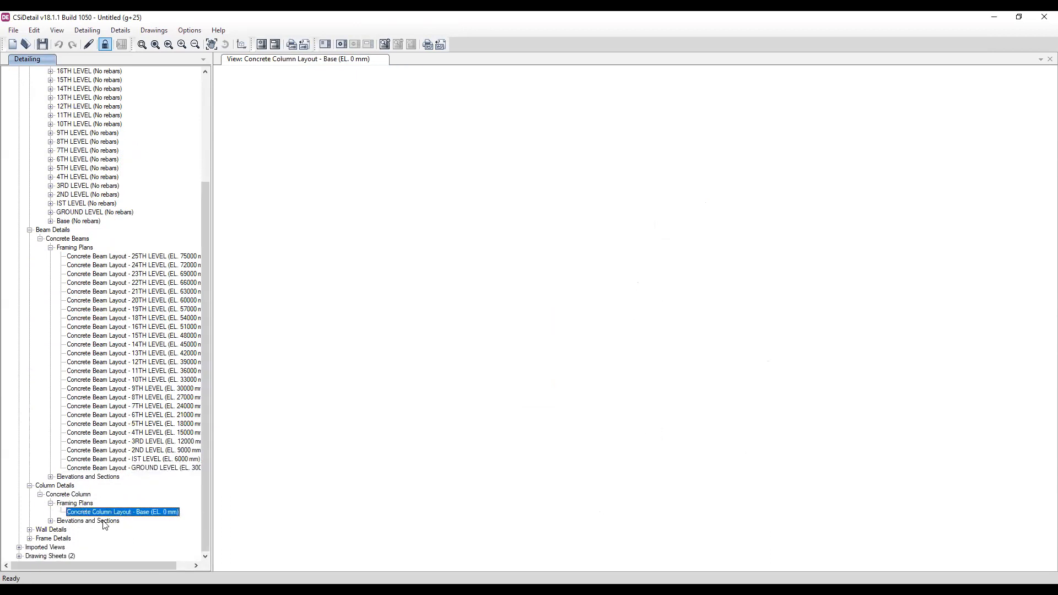
- Examine the Elevation-1 and Elevation-2 views of column CC1
left_click(51, 521)
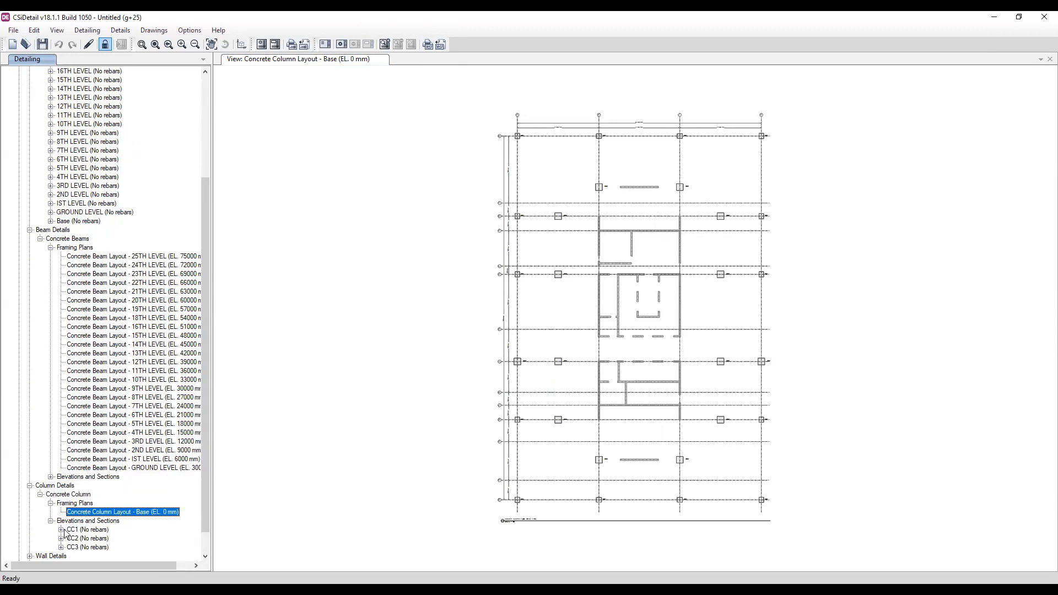
left_click(61, 530)
left_click(97, 546)
scroll(98, 546, "down", 2)
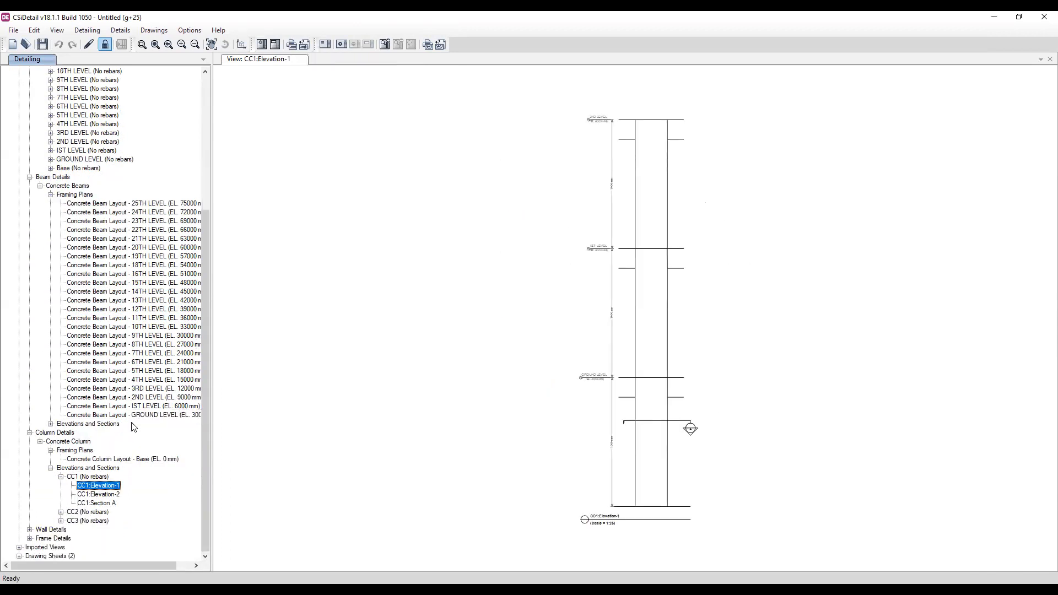
- View the wall layout of the Base level in the wall details
left_click(30, 529)
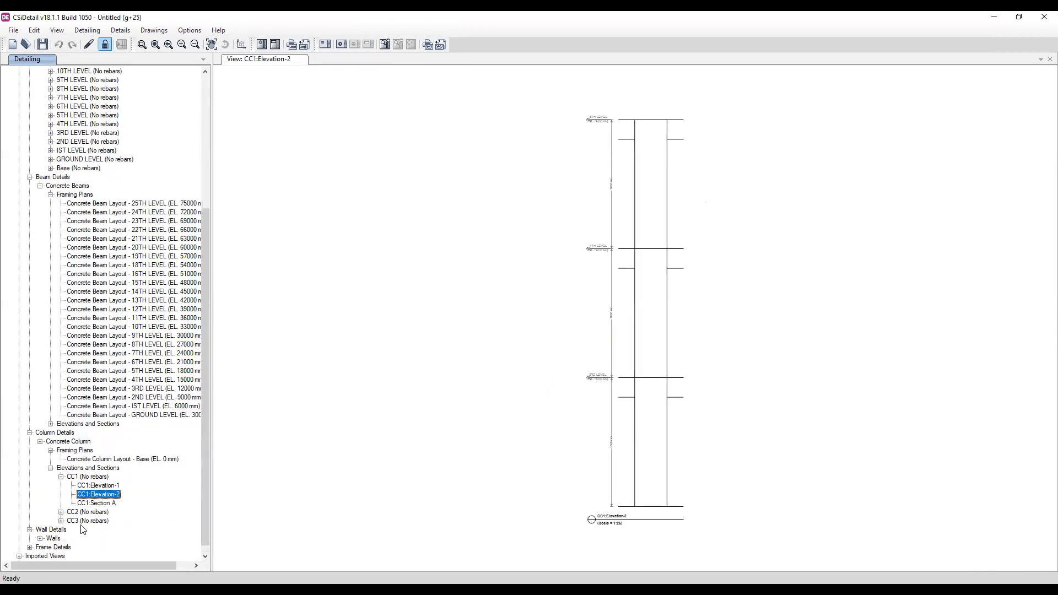
left_click(40, 529)
scroll(76, 538, "down", 1)
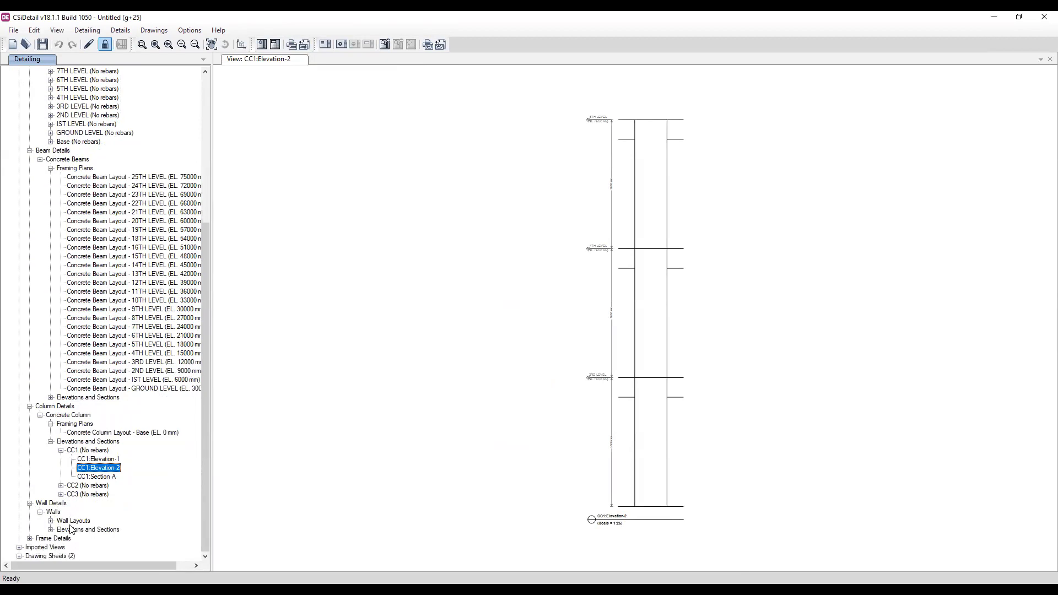
left_click(51, 521)
left_click(81, 529)
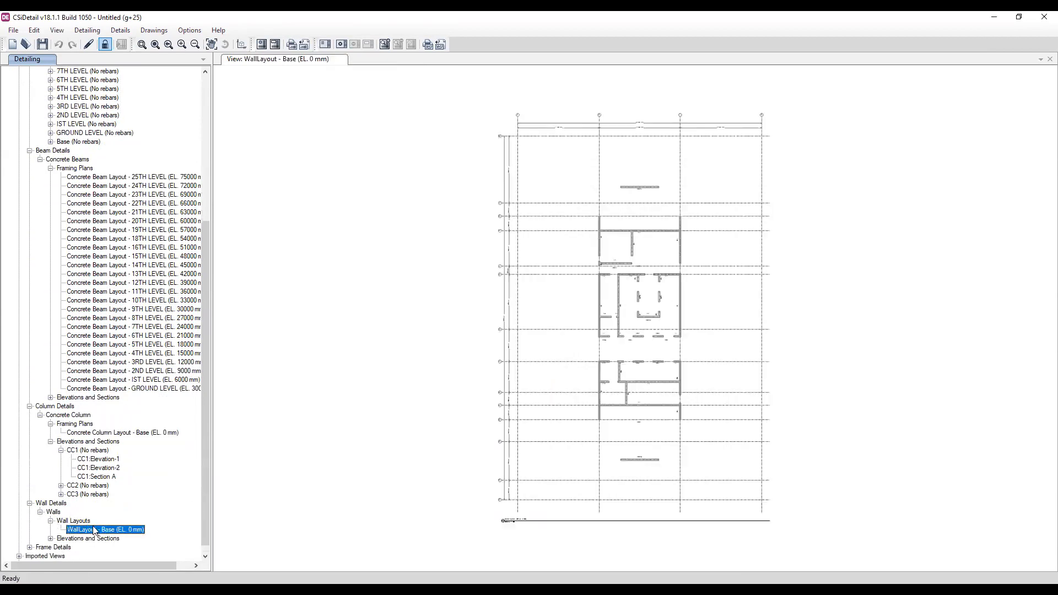
- Collapse the wall, column, beam and slab details so only the main component categories are listed
left_click(40, 511)
left_click(30, 521)
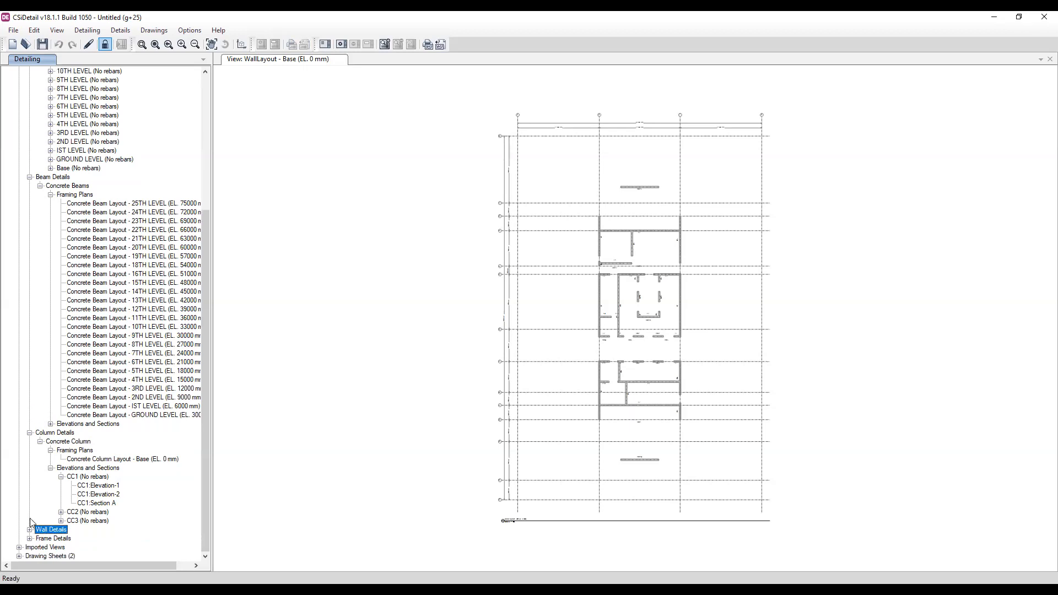
left_click(62, 477)
left_click(50, 494)
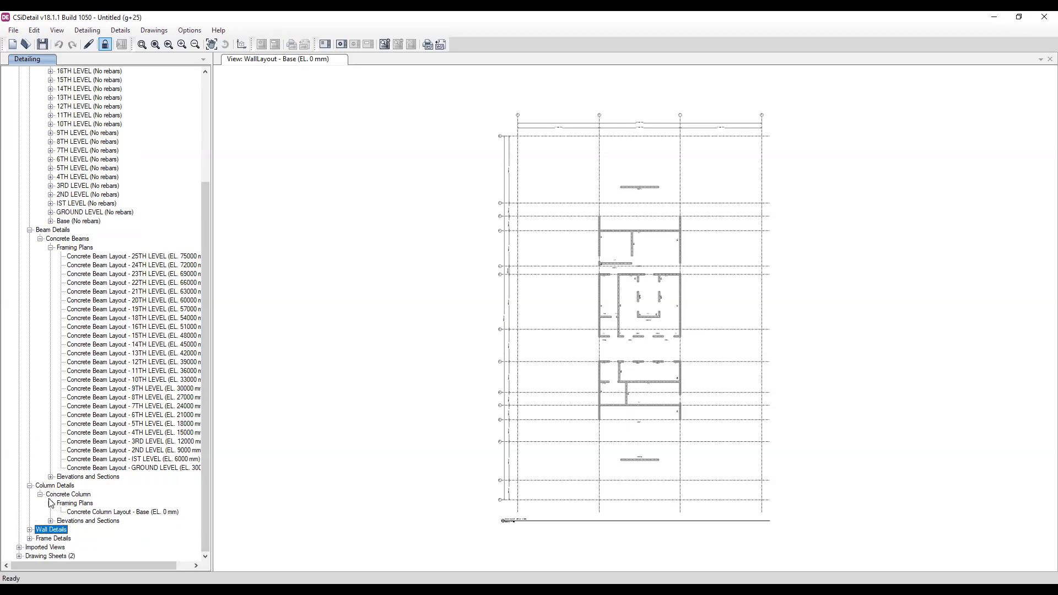
left_click(50, 503)
left_click(40, 503)
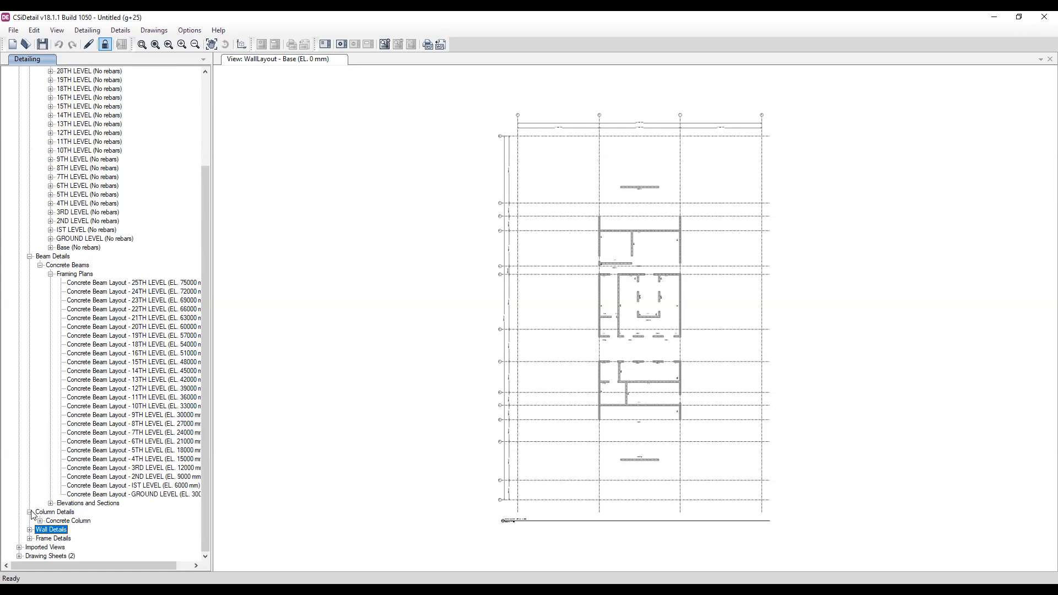
left_click(30, 512)
left_click(50, 282)
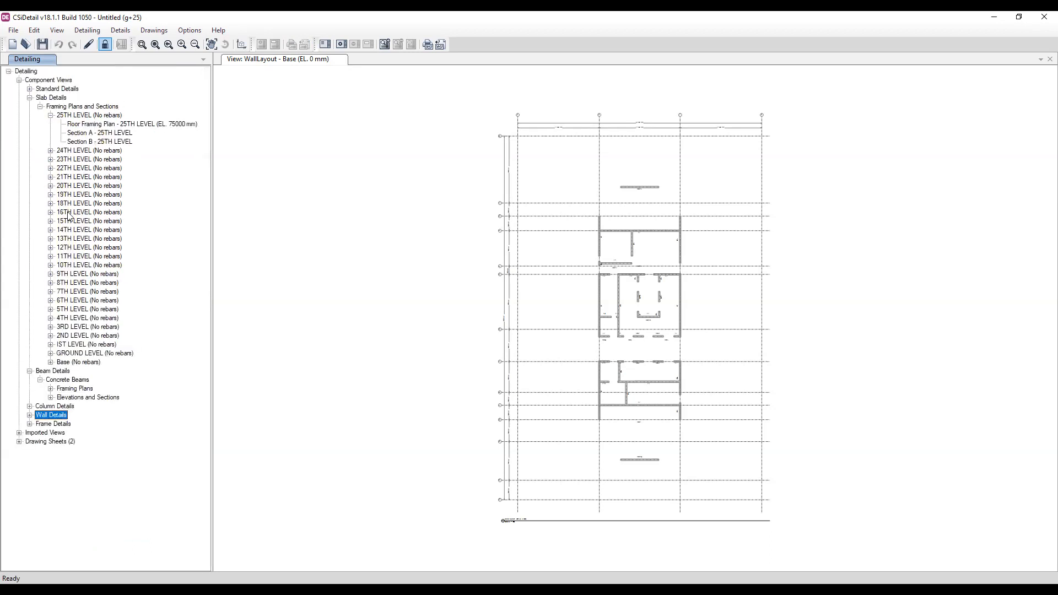
left_click(50, 116)
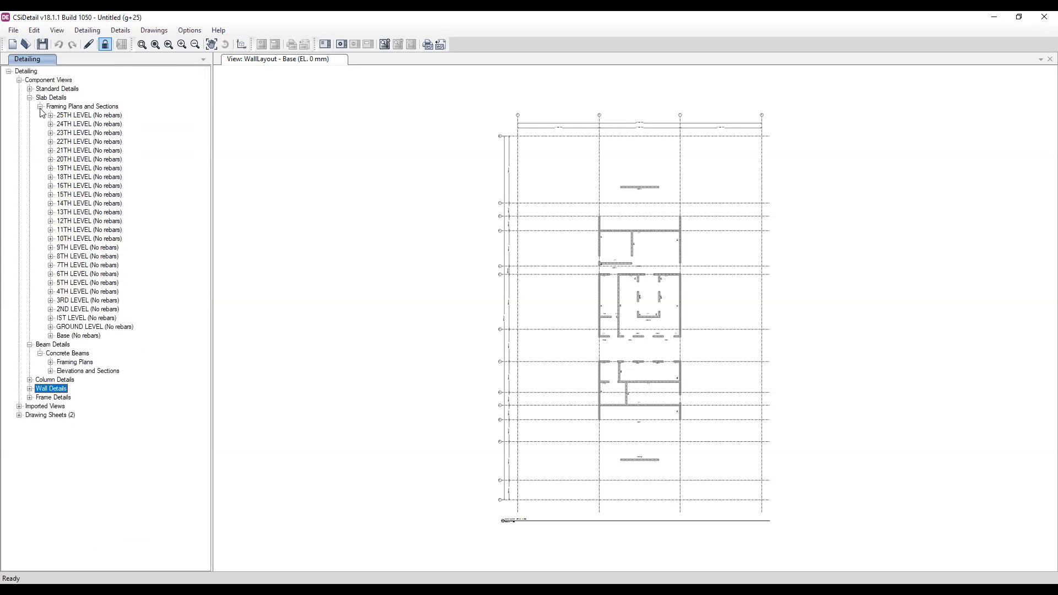
left_click(40, 106)
left_click(30, 115)
left_click(30, 98)
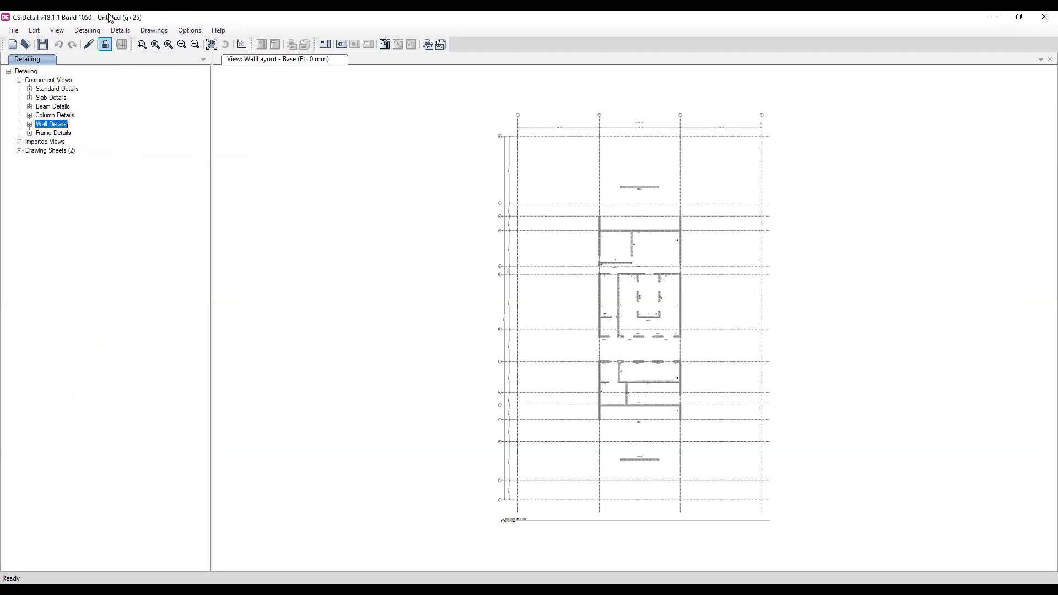
- Start a new detailing without saving the current detailing files
left_click(16, 32)
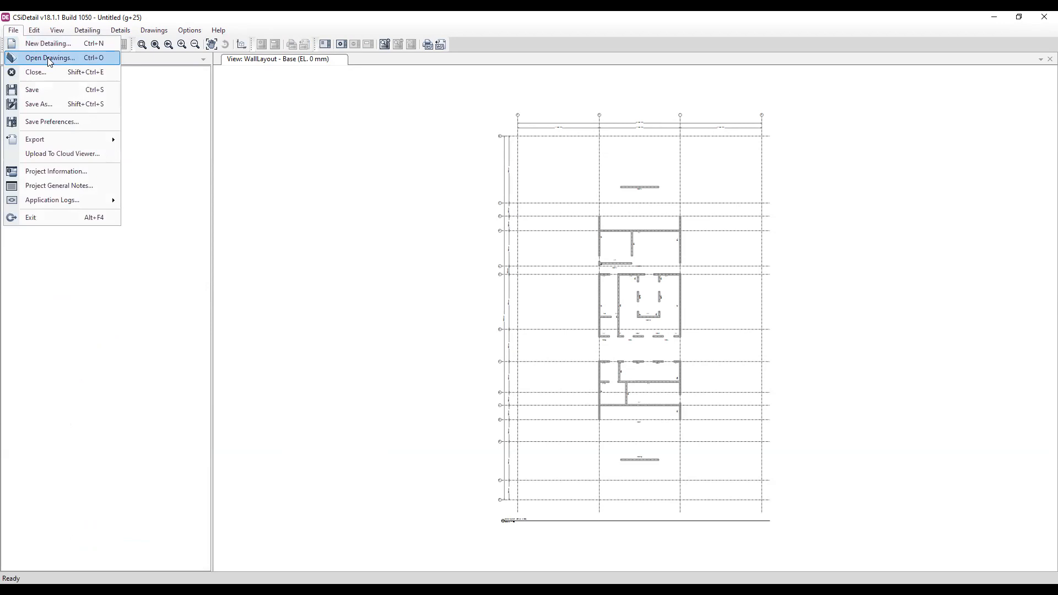
key("alt+d")
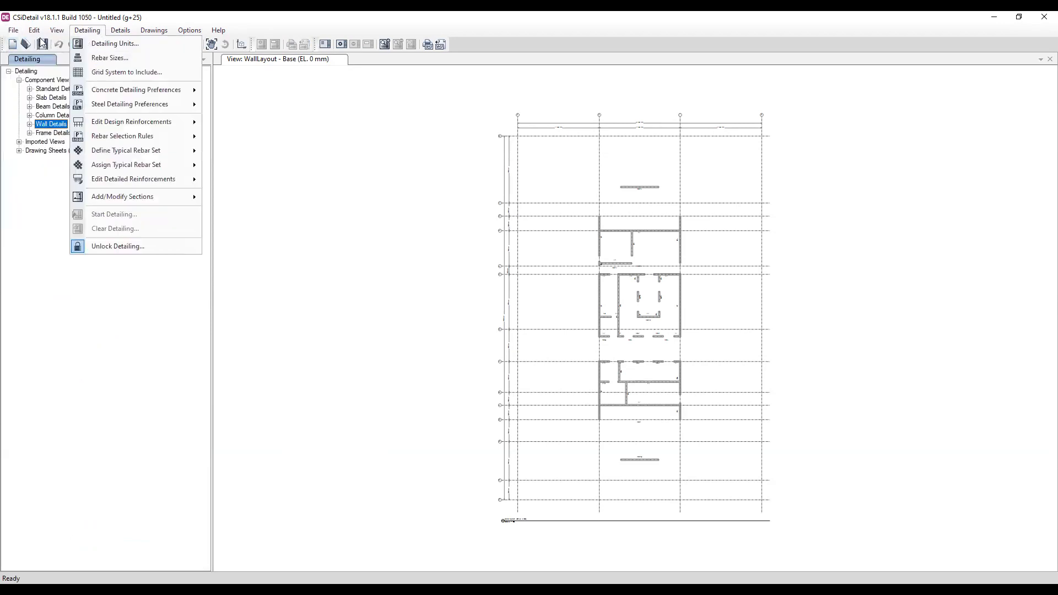
left_click(13, 31)
left_click(40, 44)
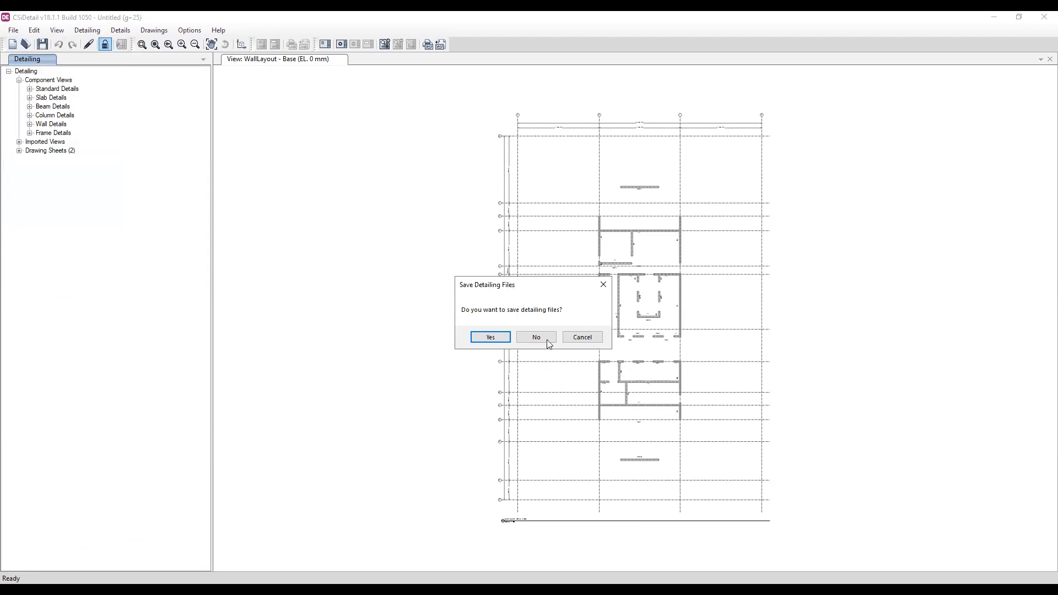
left_click(549, 344)
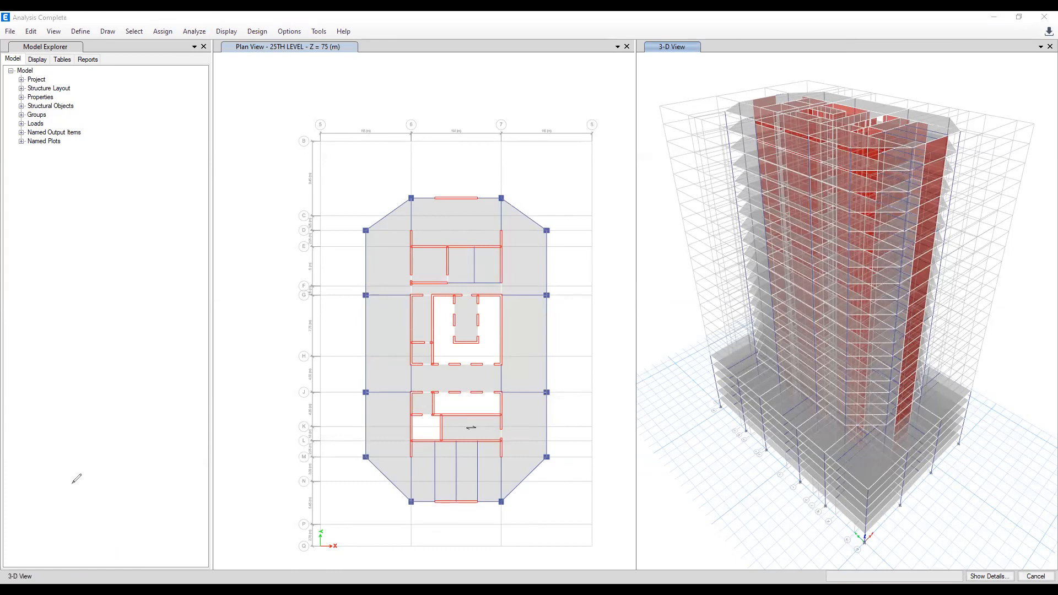
mouse_move(26, 559)
left_mouse_down()
mouse_move(4, 583)
mouse_move(47, 562)
mouse_move(8, 564)
left_mouse_up()
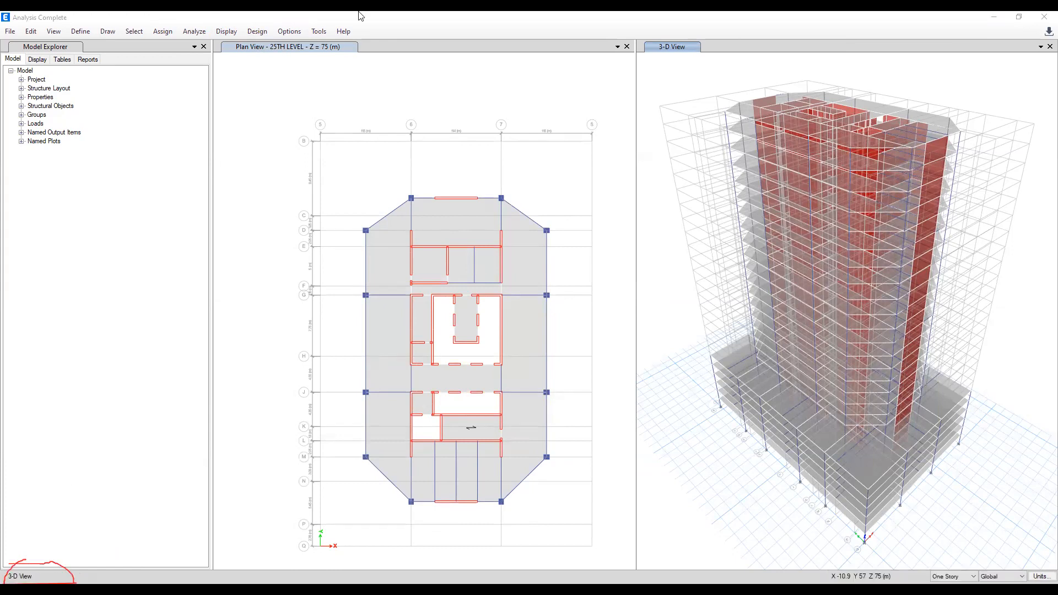
left_click(557, 53)
left_click(647, 109)
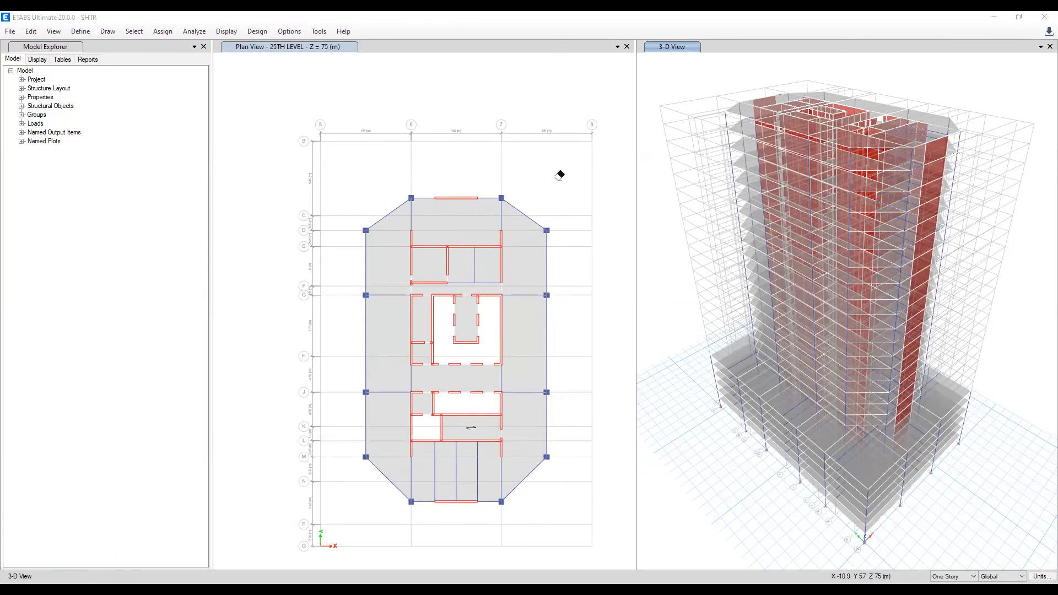
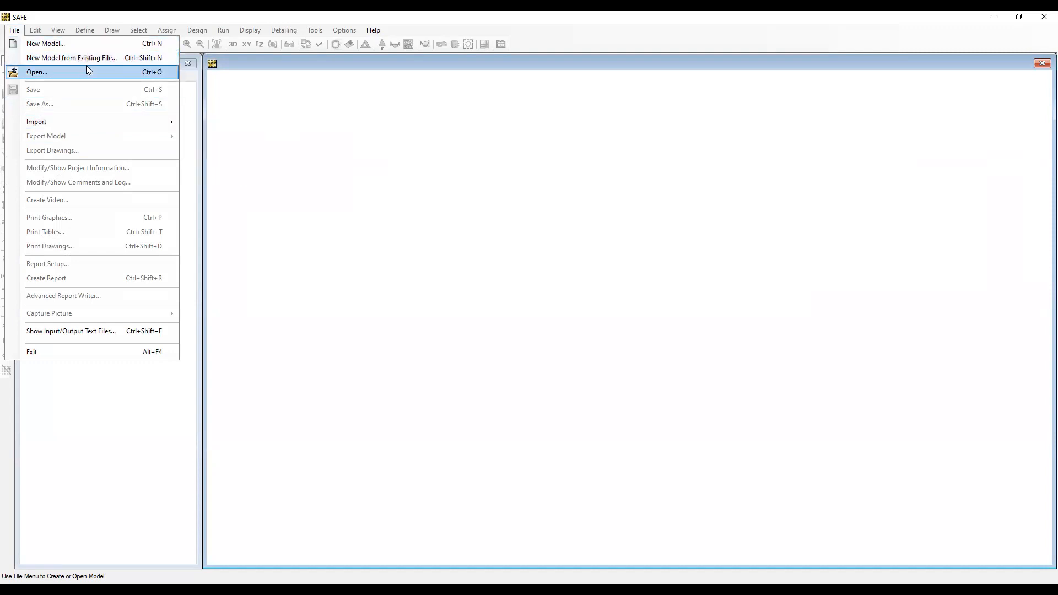
- Open the DXF - GROUND LEVEL model from the G+25 project's foundation folder in PG DIPLOMA Content on drive D
left_click(75, 74)
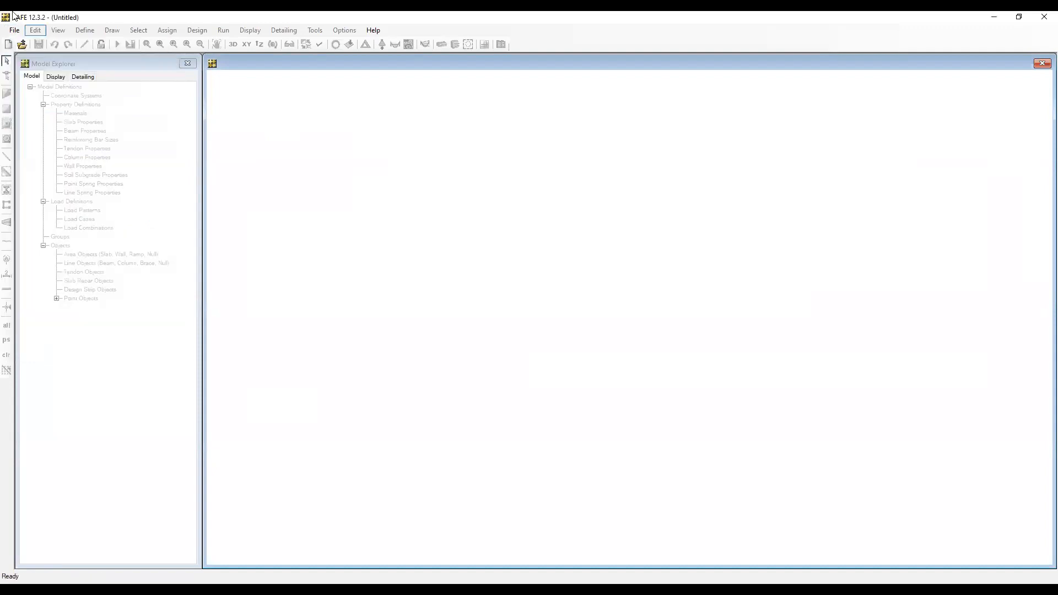
left_click(253, 129)
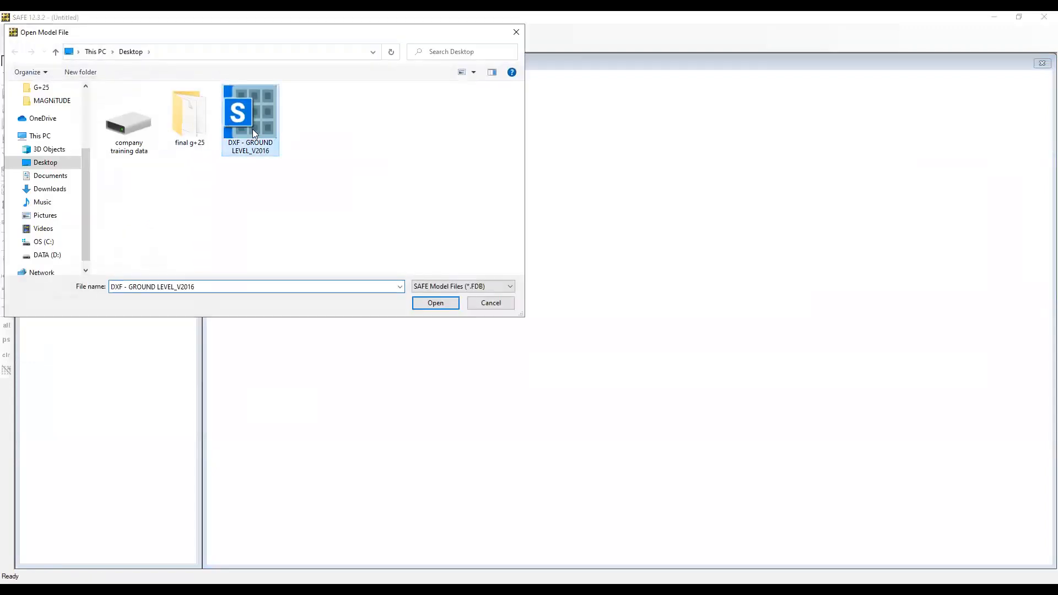
double_click(143, 132)
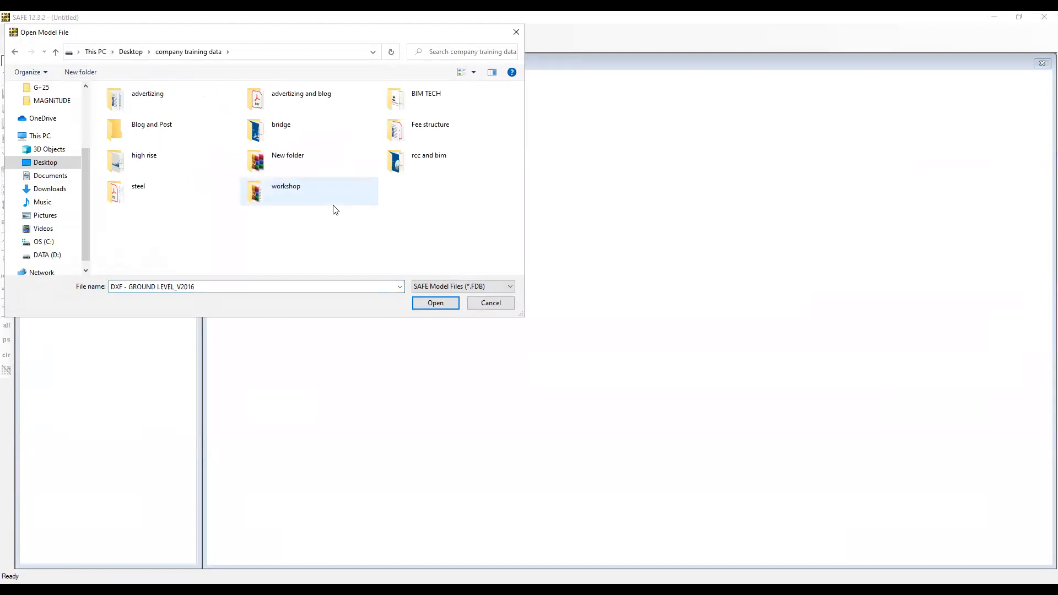
left_click(55, 255)
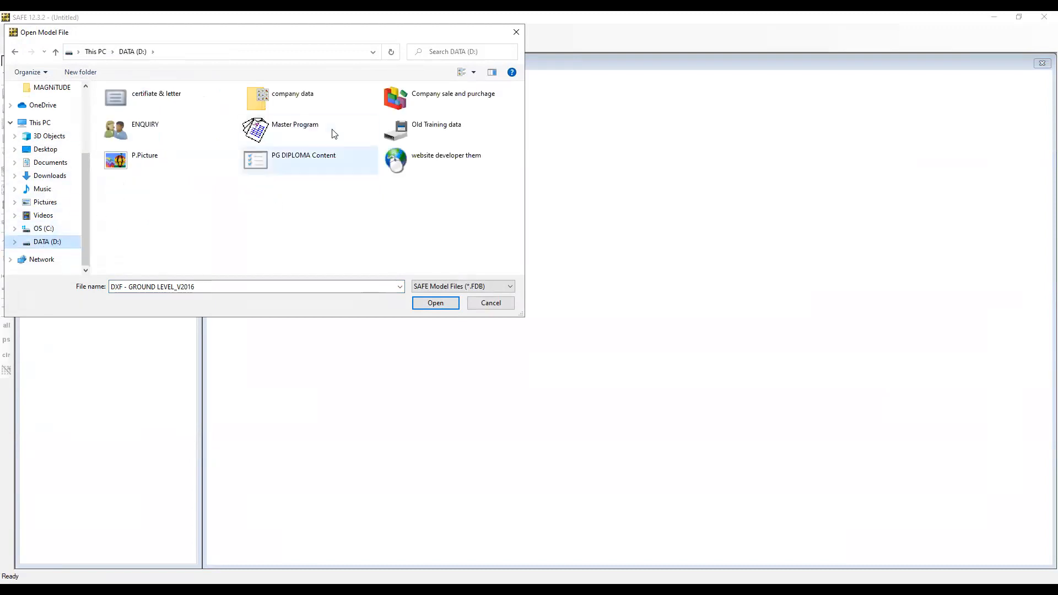
double_click(331, 152)
double_click(198, 128)
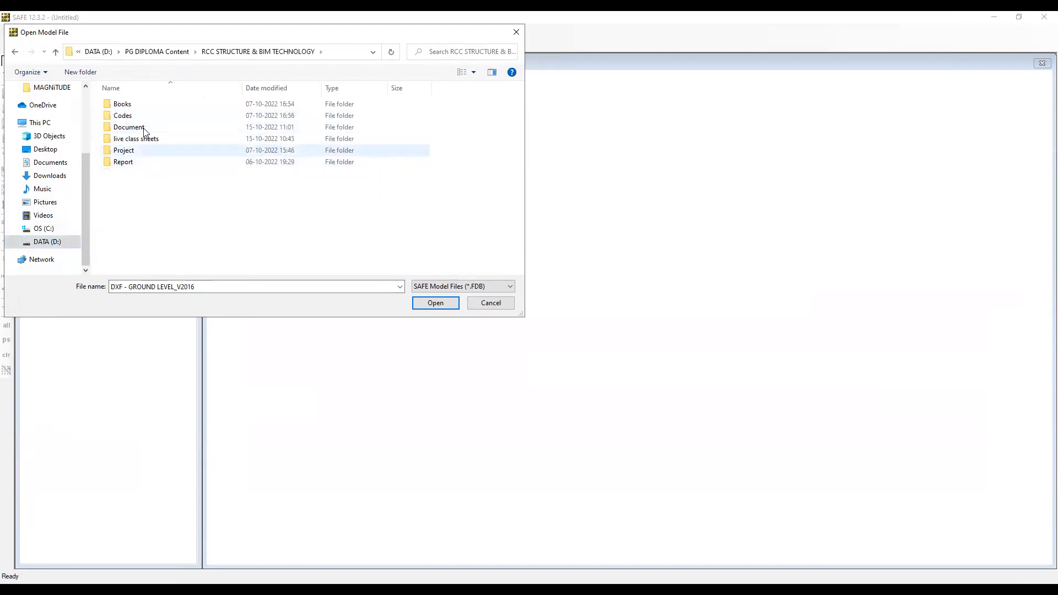
double_click(132, 150)
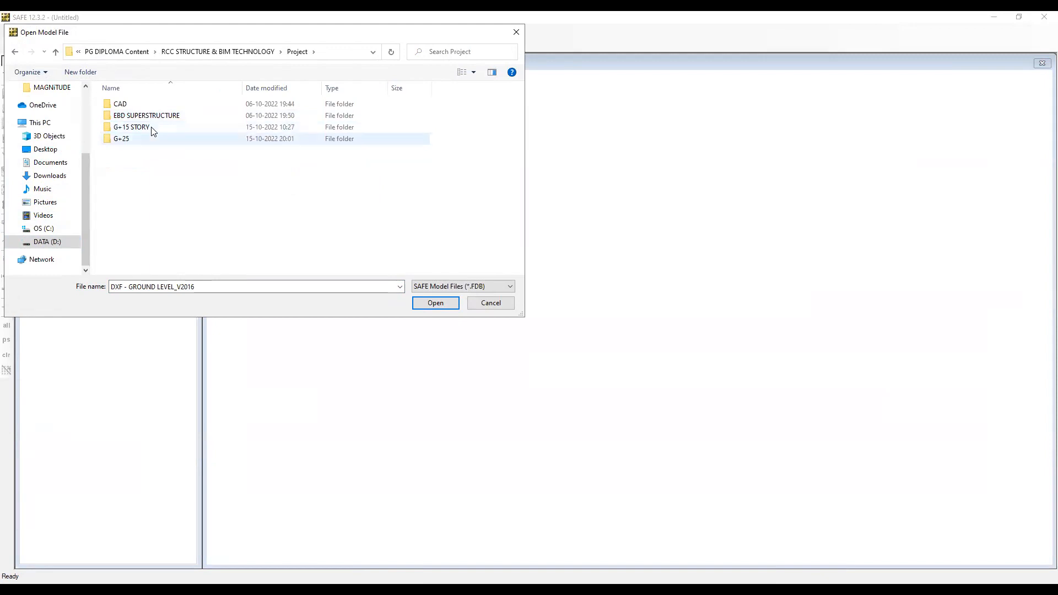
double_click(152, 137)
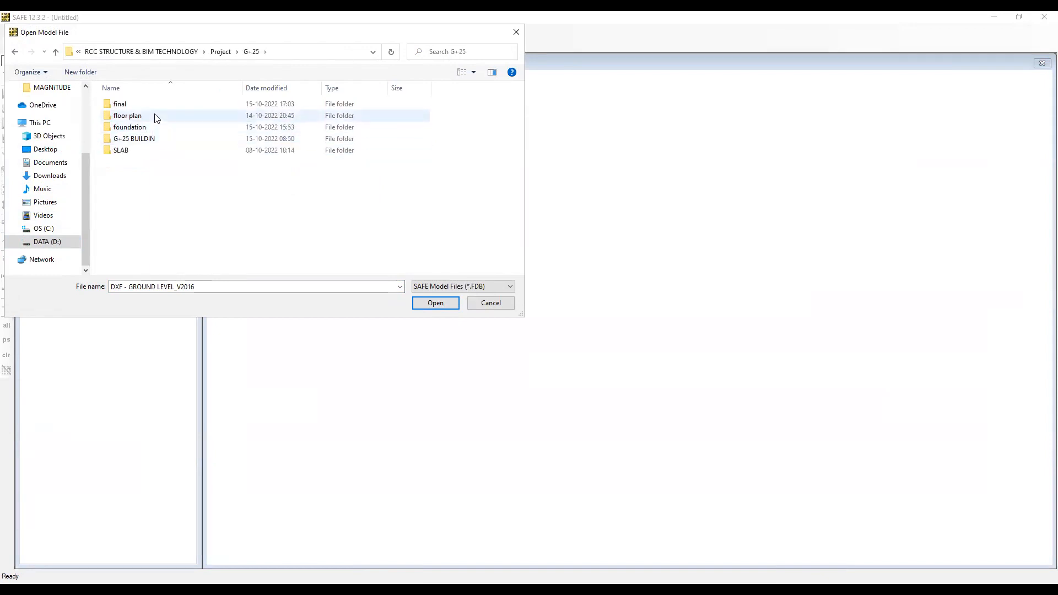
double_click(156, 127)
left_click(194, 132)
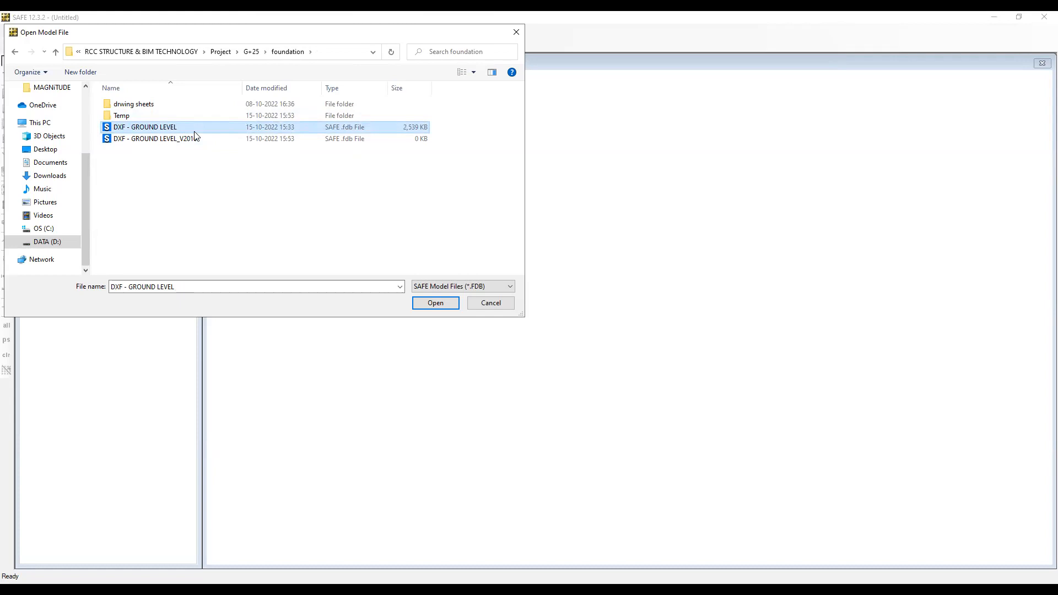
left_click(436, 303)
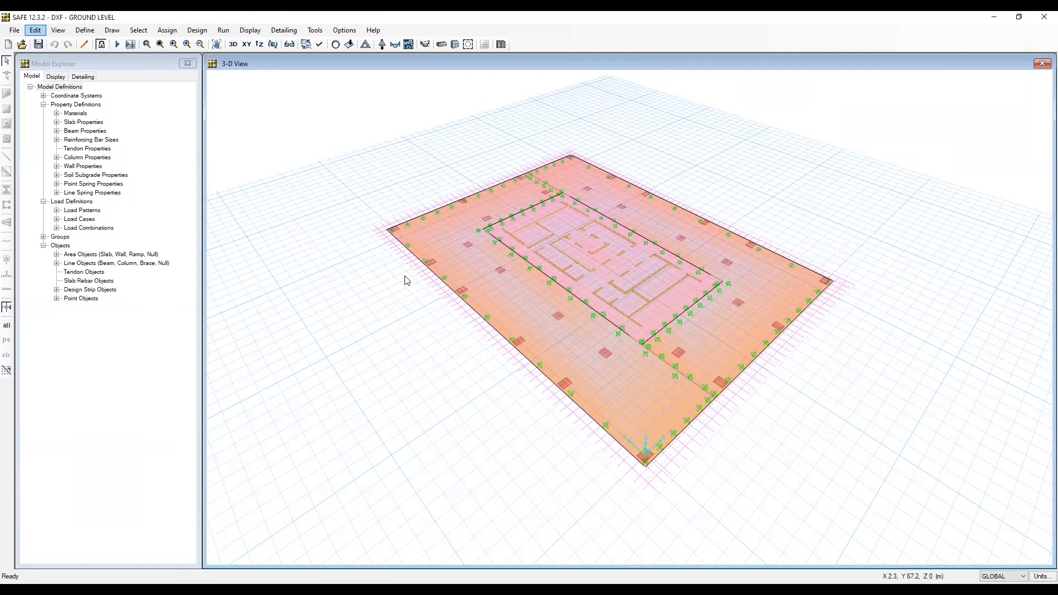
- Inspect the ground-level foundation slab model in the 3-D view
key("alt+Tab")
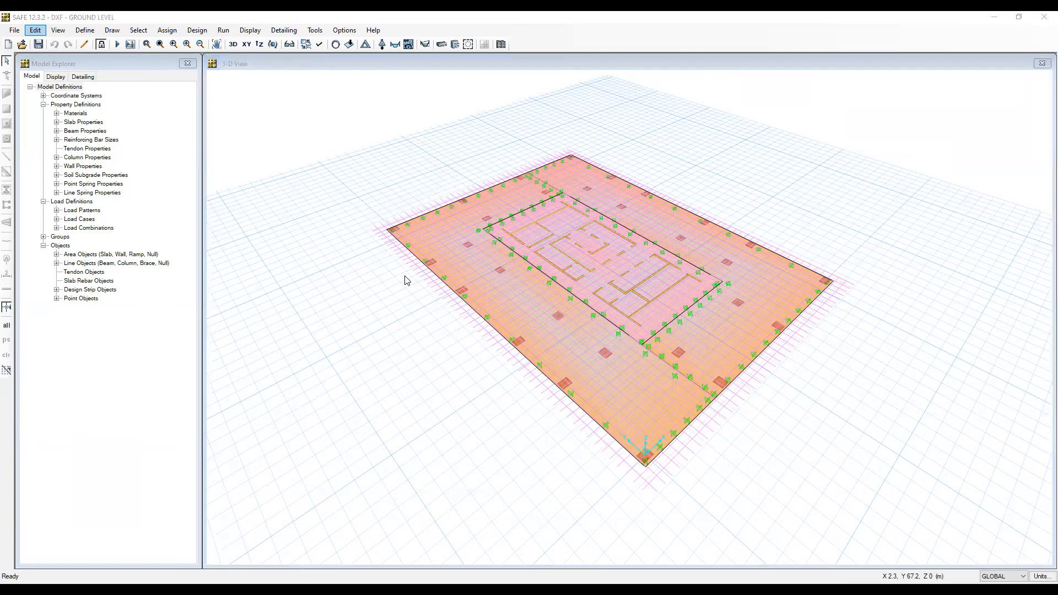
scroll(559, 315, "down", 5)
scroll(587, 231, "up", 3)
middle_click_drag(602, 337, 596, 115)
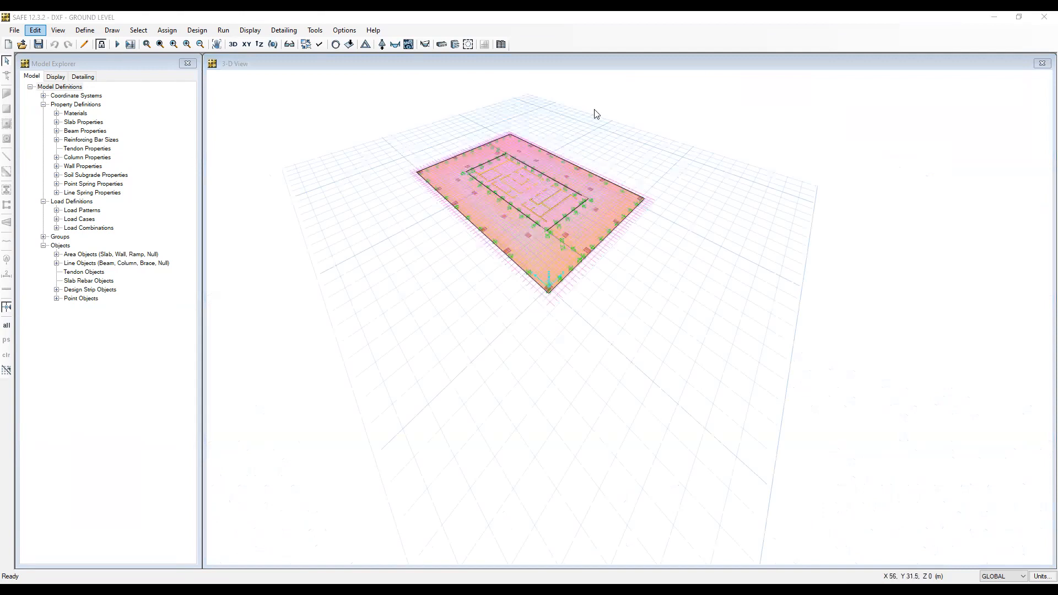
scroll(596, 114, "down", 2)
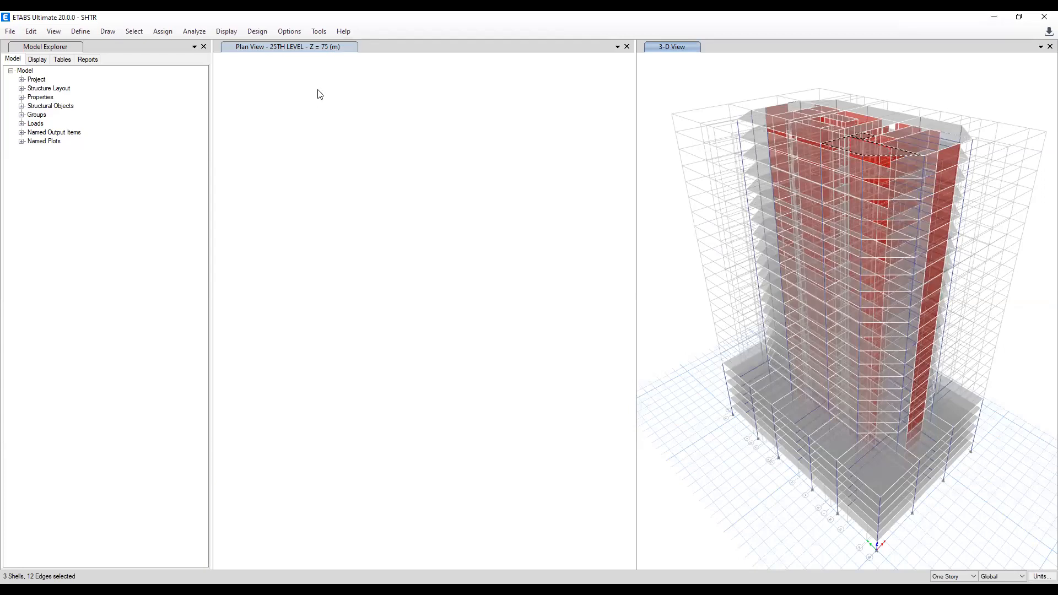
- Switch to ETABS and select all columns and beams of the SHTR model by object type
left_click(256, 33)
left_click(134, 31)
mouse_move(157, 50)
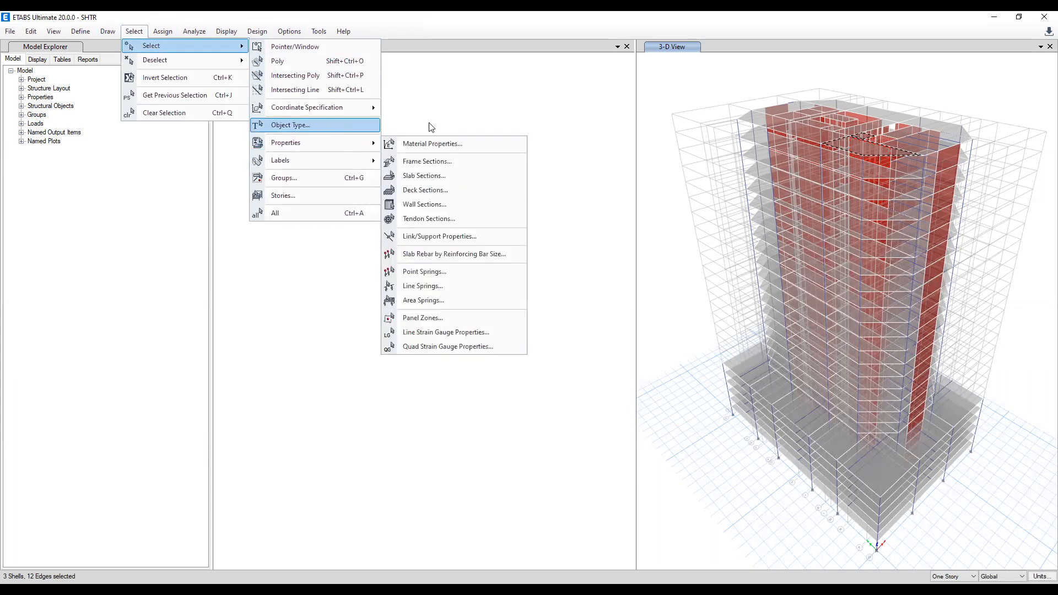
left_click(331, 126)
left_click(506, 114)
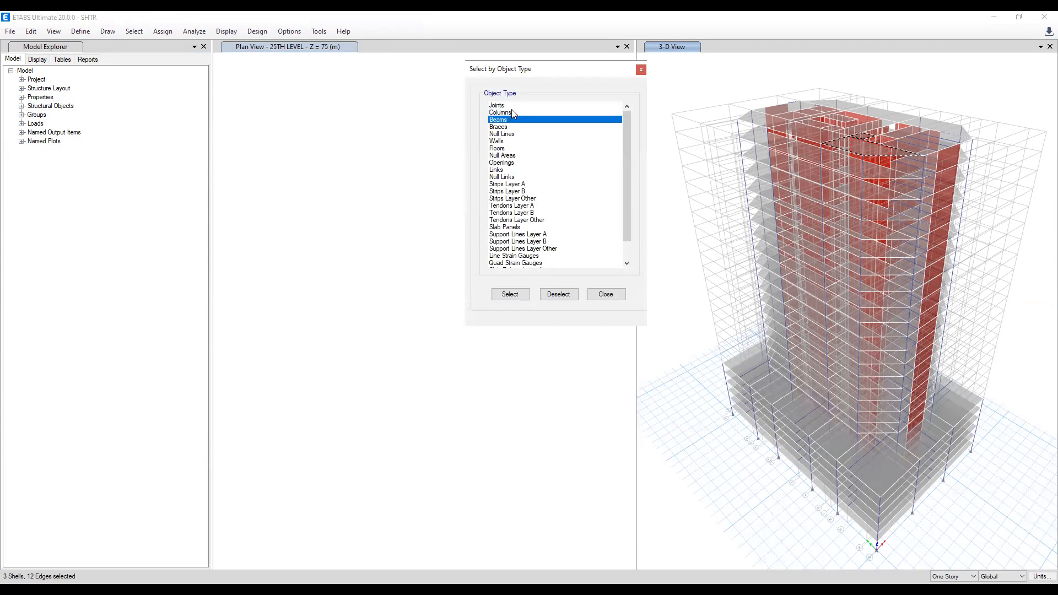
left_click(512, 115)
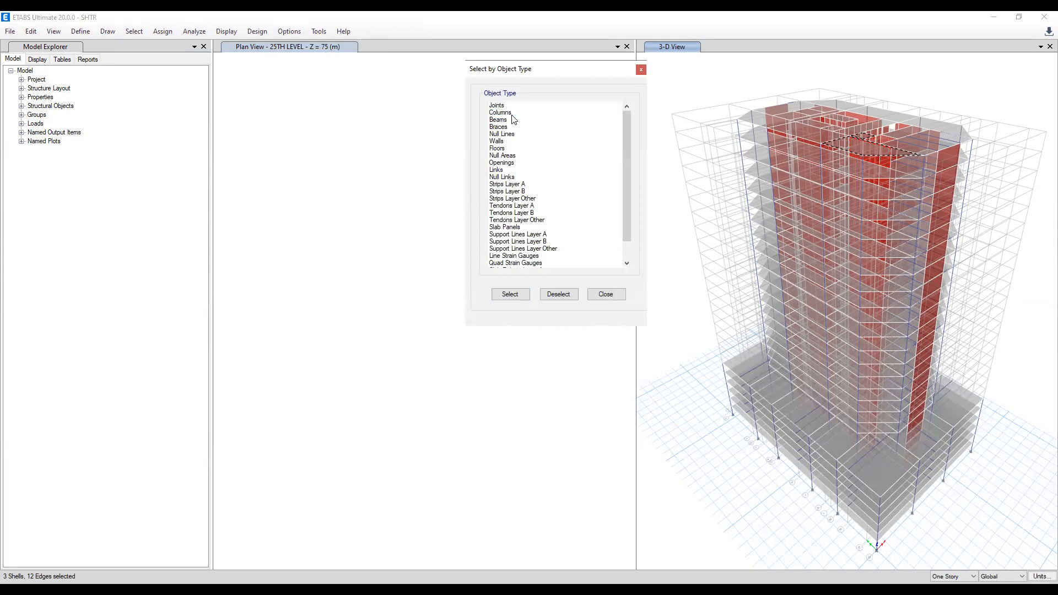
left_click(507, 112)
left_click(510, 120)
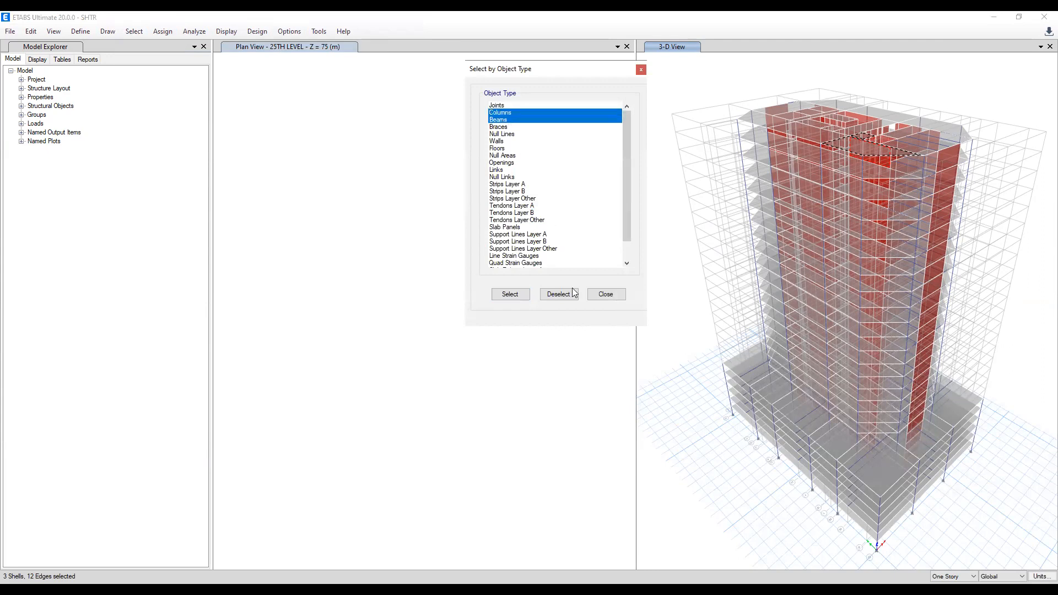
left_click(516, 297)
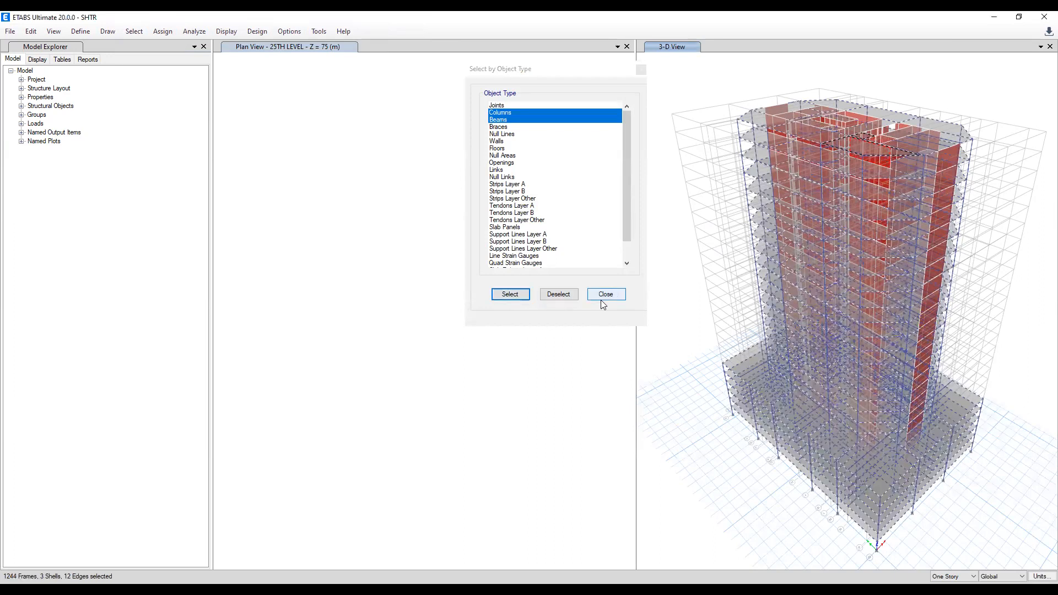
- Run the concrete frame design check on the selected columns and beams
left_click(288, 32)
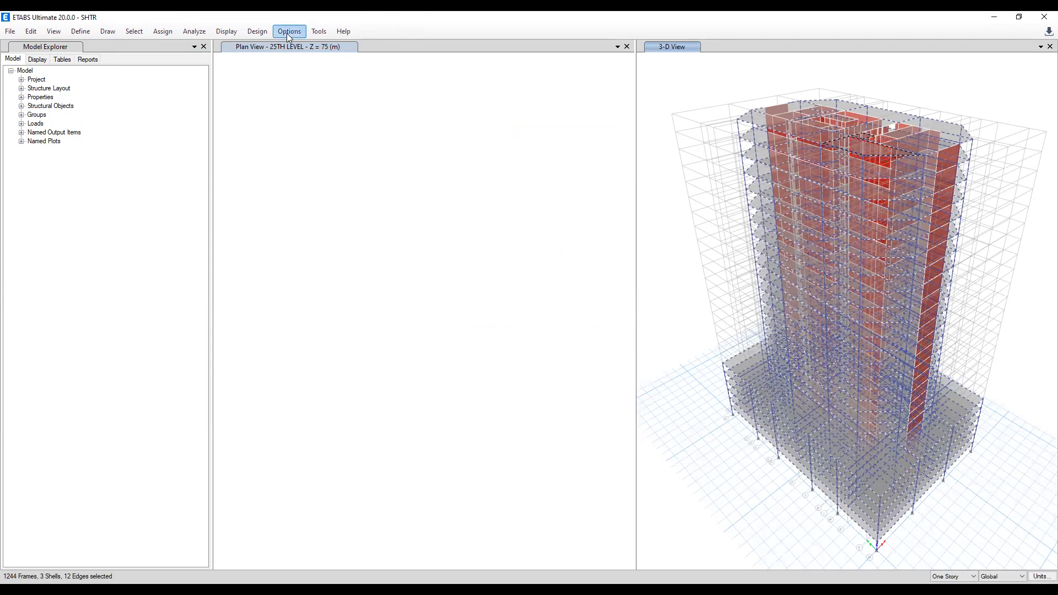
left_click(255, 32)
mouse_move(321, 68)
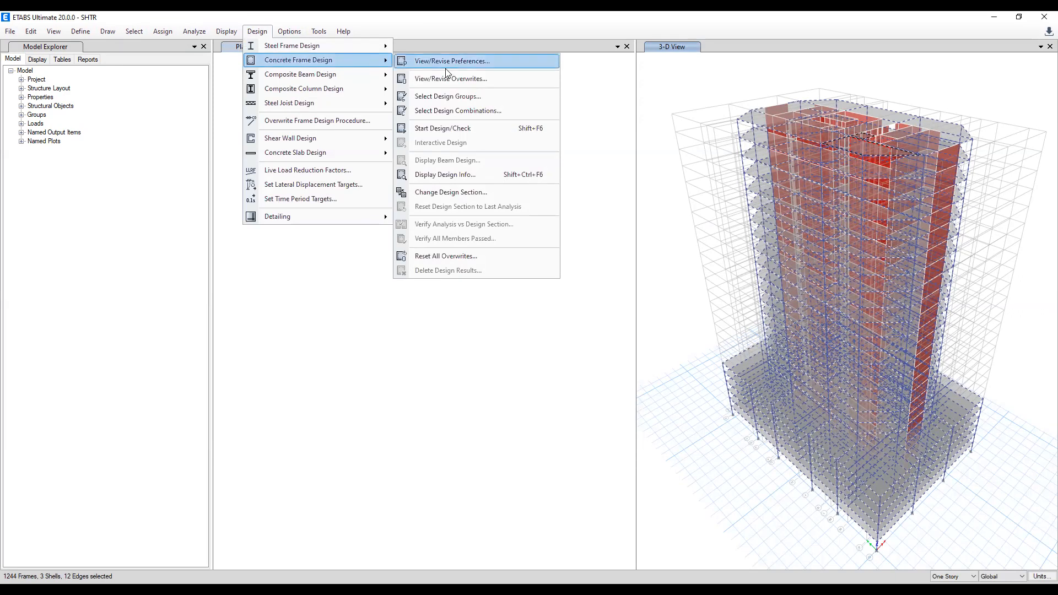
left_click(470, 129)
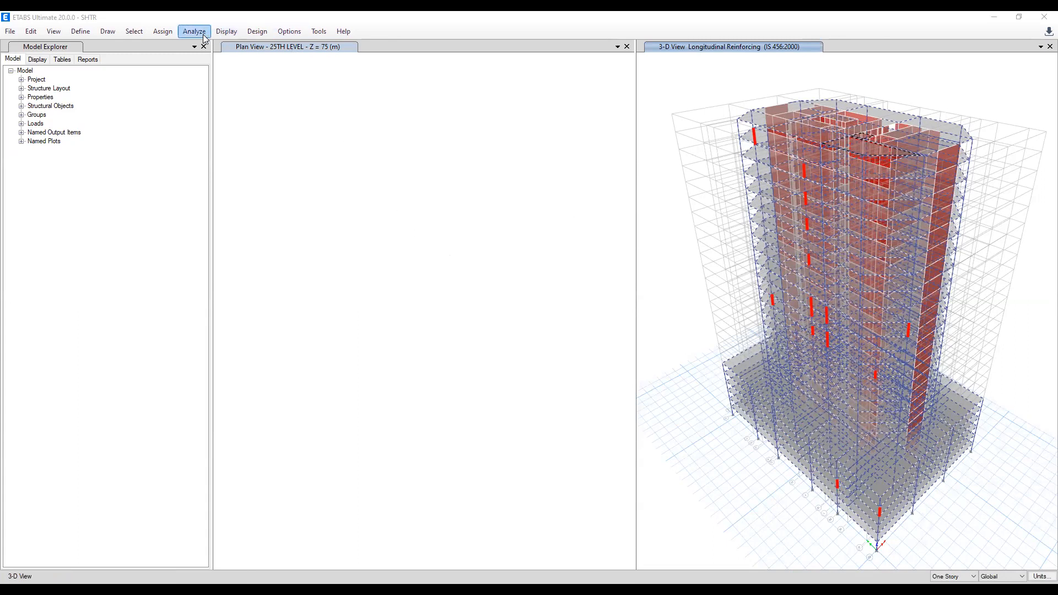
- Select all walls of the building by object type
left_click(134, 32)
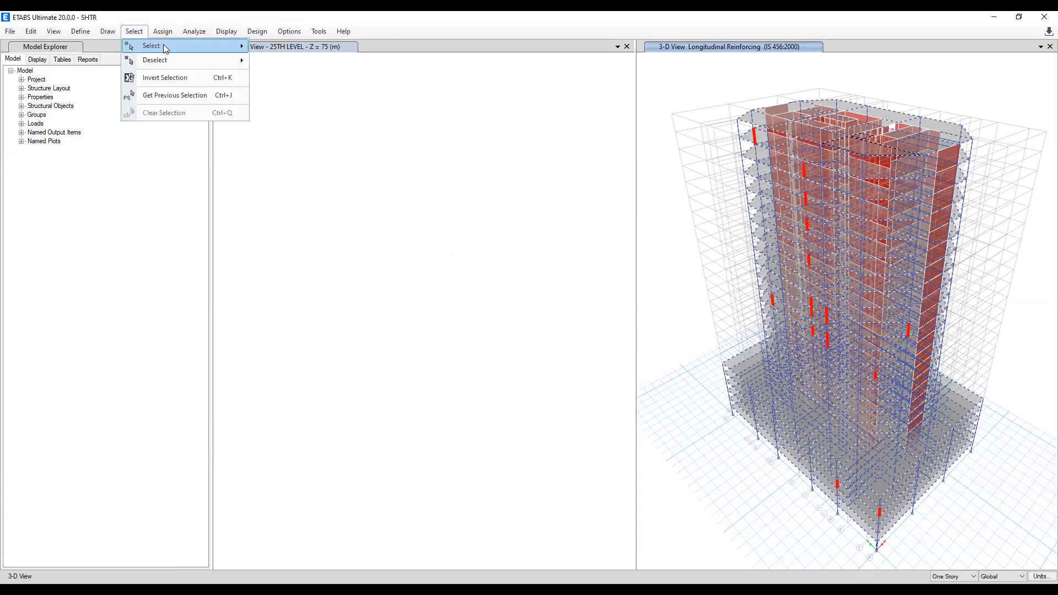
mouse_move(163, 45)
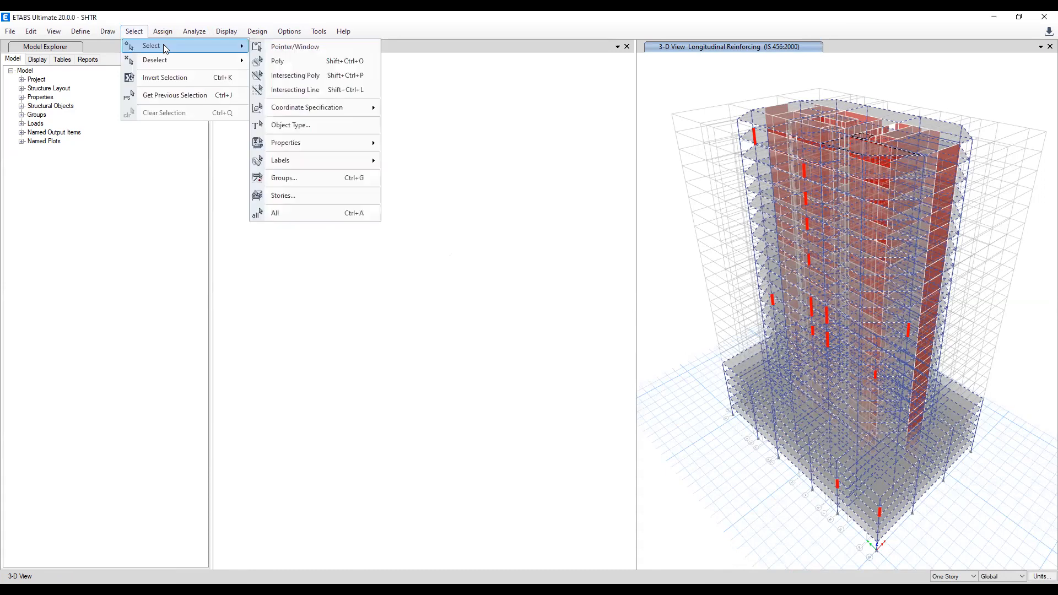
left_click(332, 125)
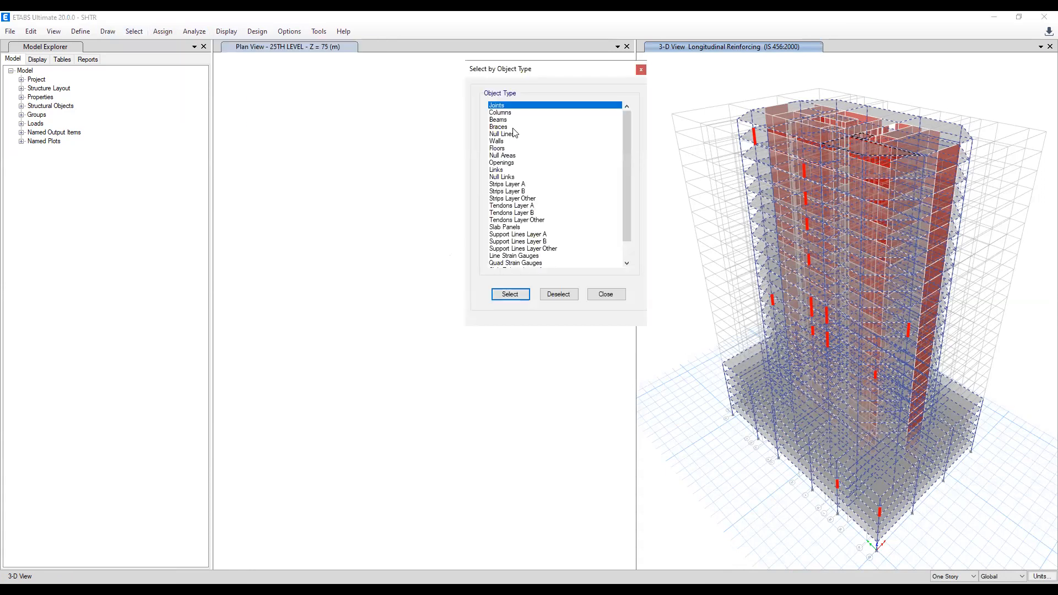
left_click(513, 141)
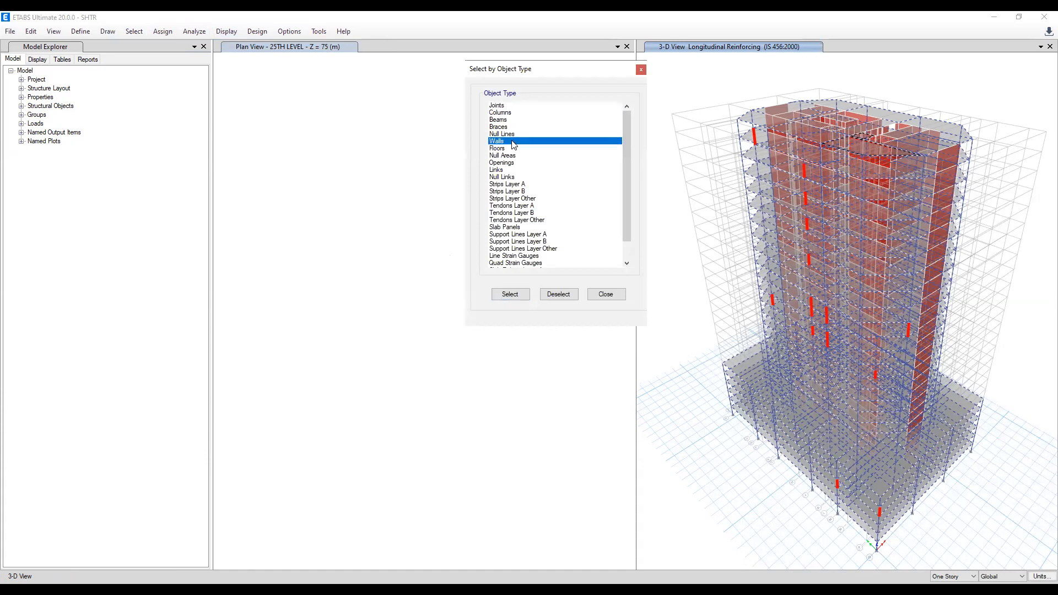
left_click(510, 295)
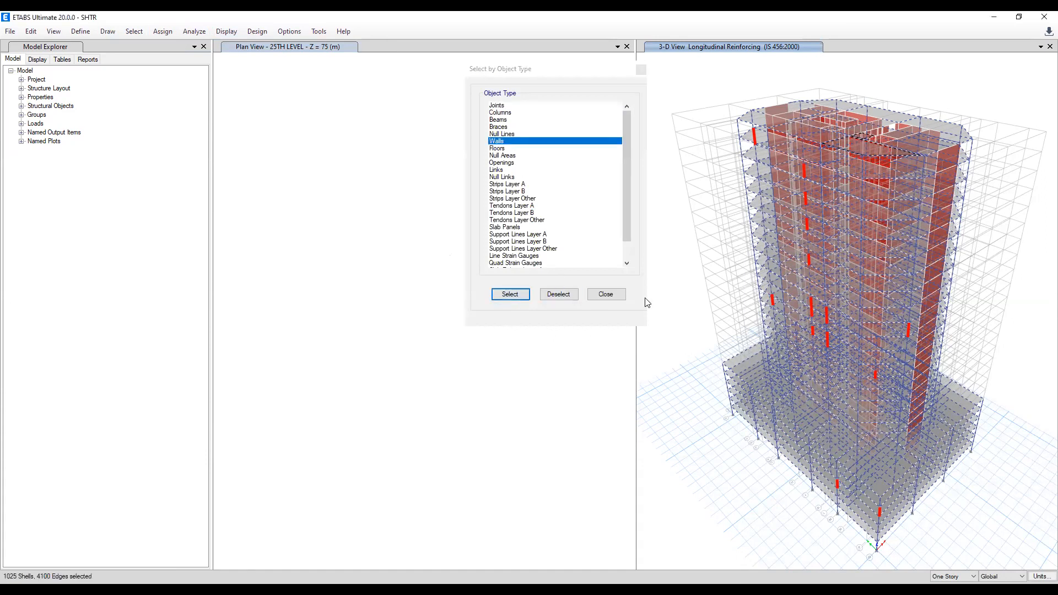
- Run the shear wall design check on the selected walls
left_click(257, 32)
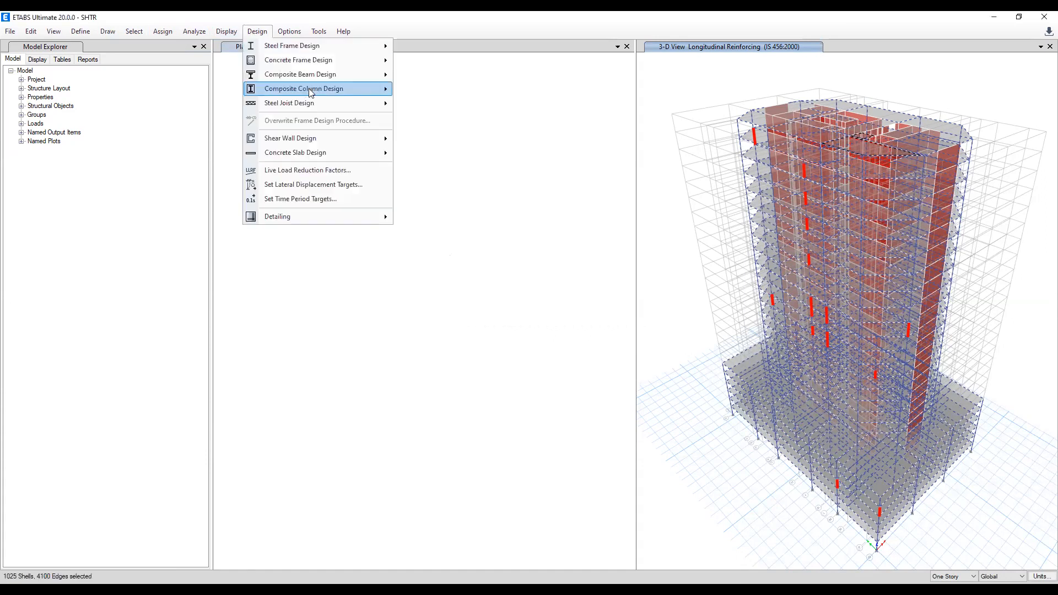
mouse_move(336, 61)
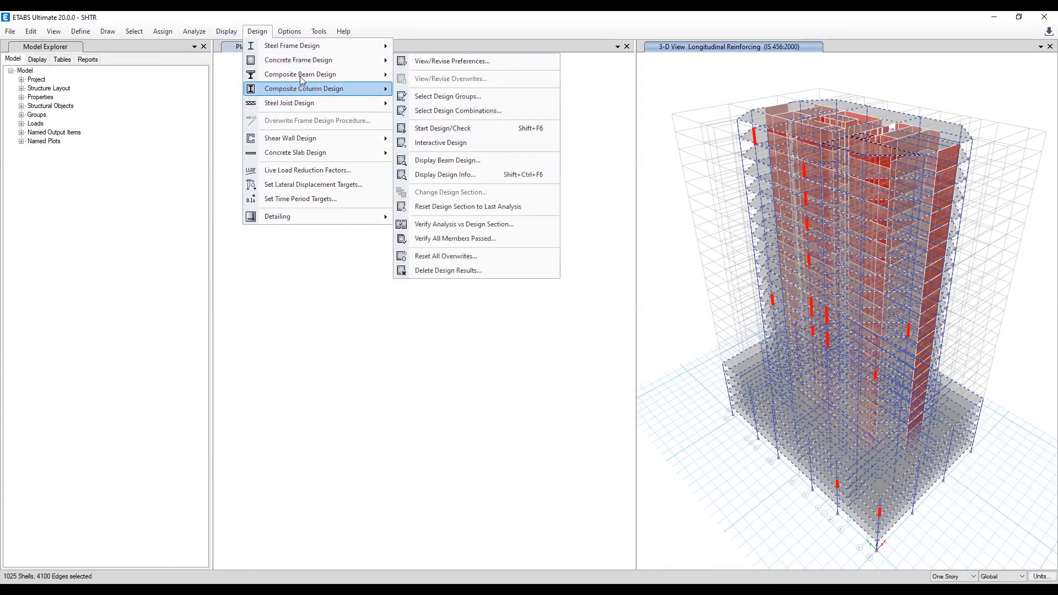
mouse_move(330, 139)
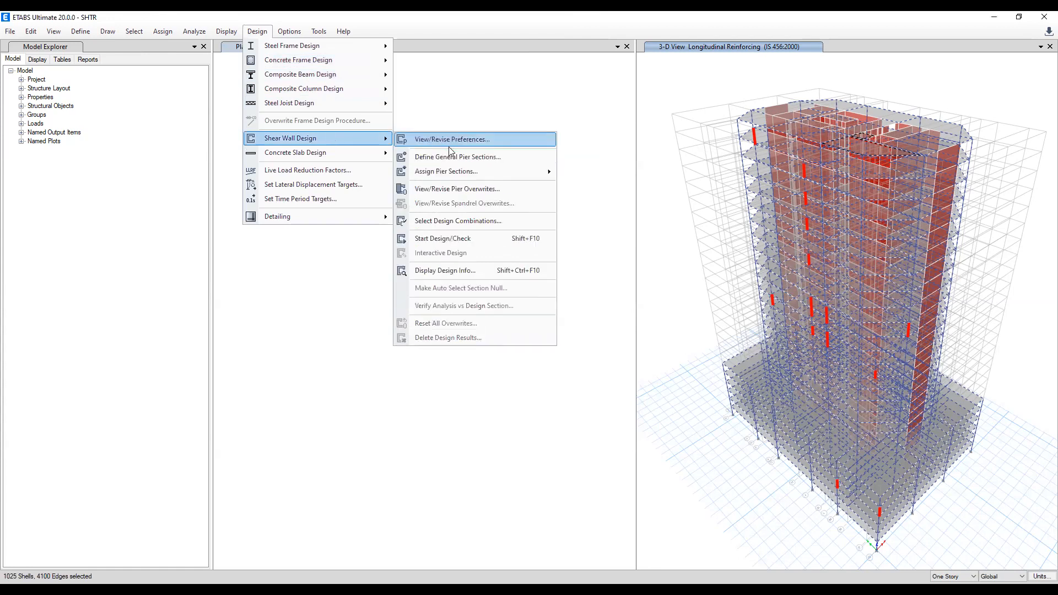
left_click(468, 243)
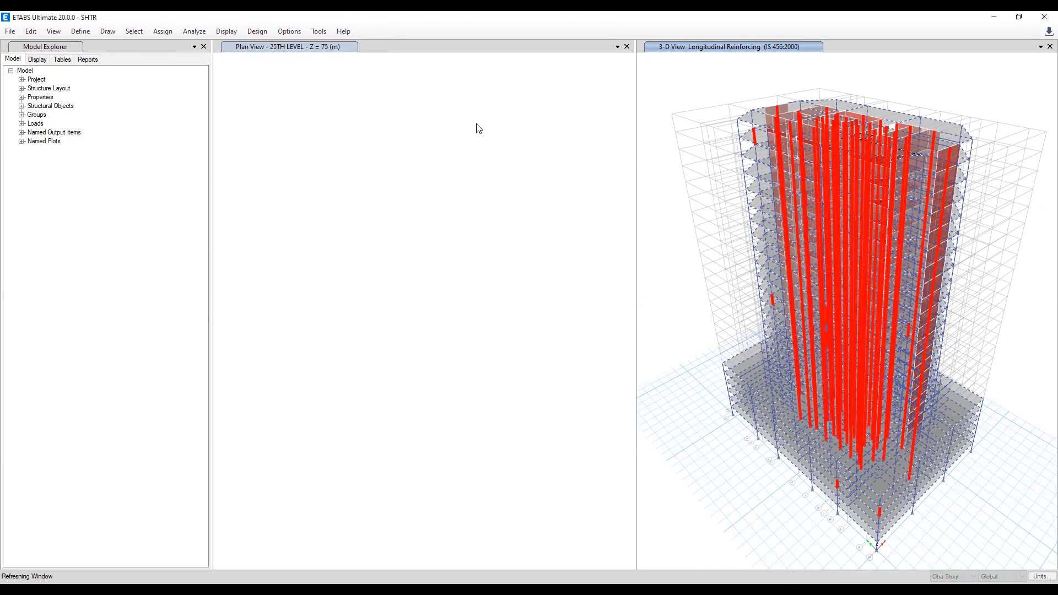
- Save the designed model as SHTR in the Downloads folder, replacing the existing file
left_click(11, 31)
left_click(18, 34)
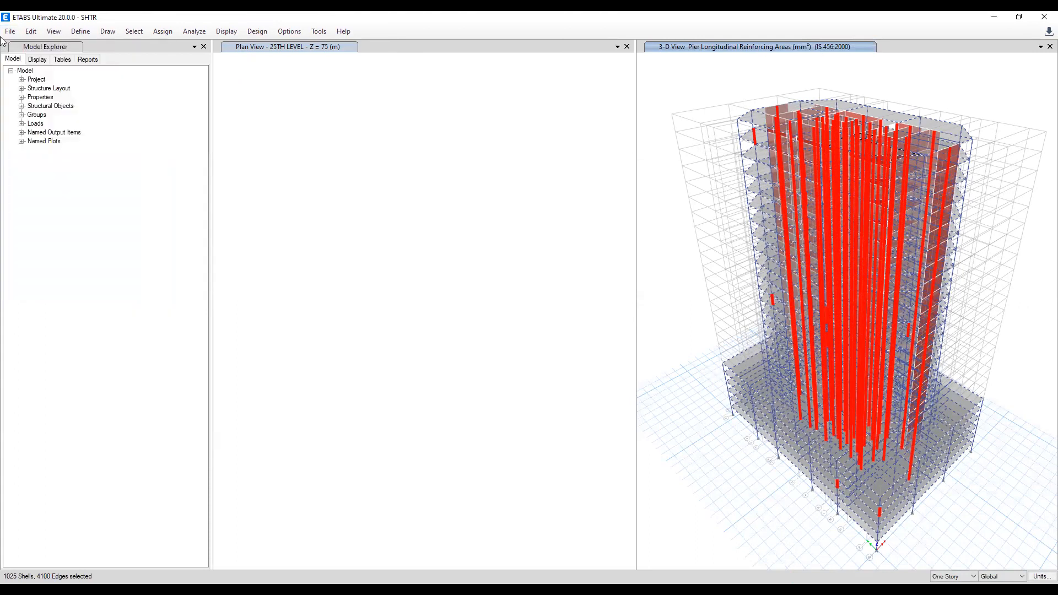
left_click(10, 31)
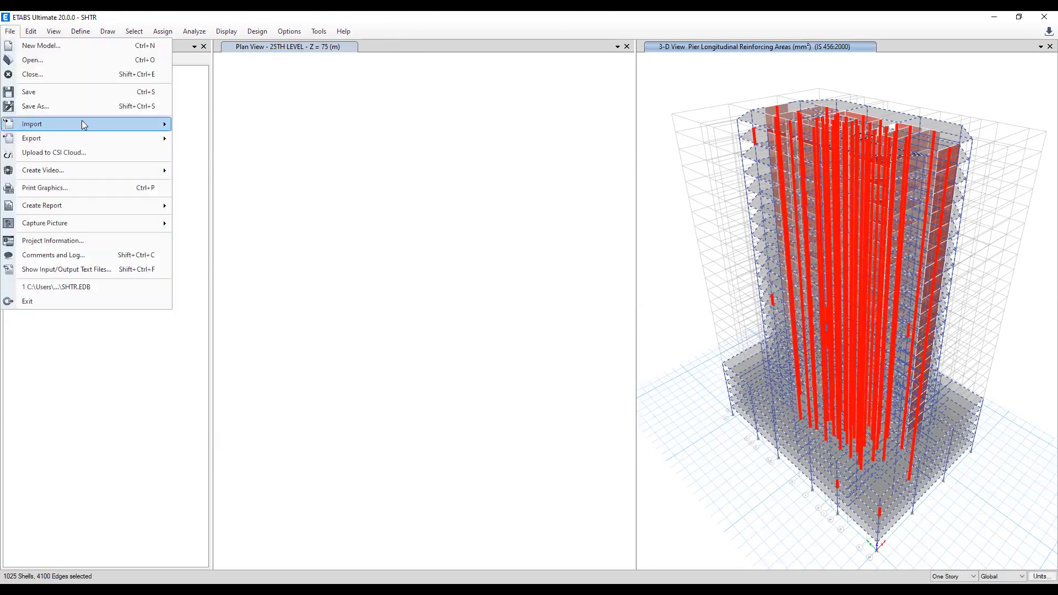
mouse_move(82, 123)
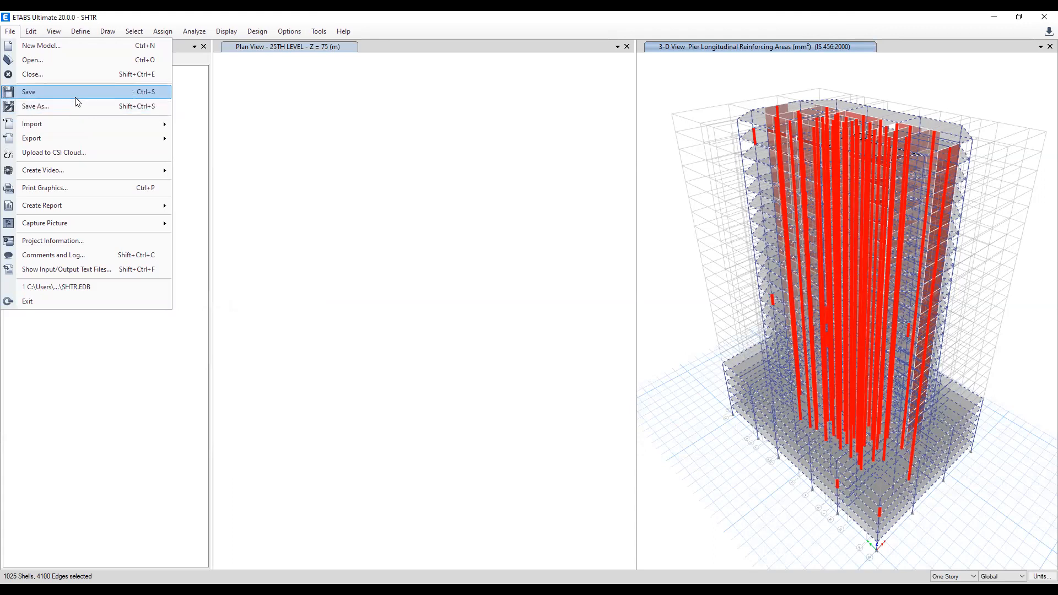
left_click(76, 97)
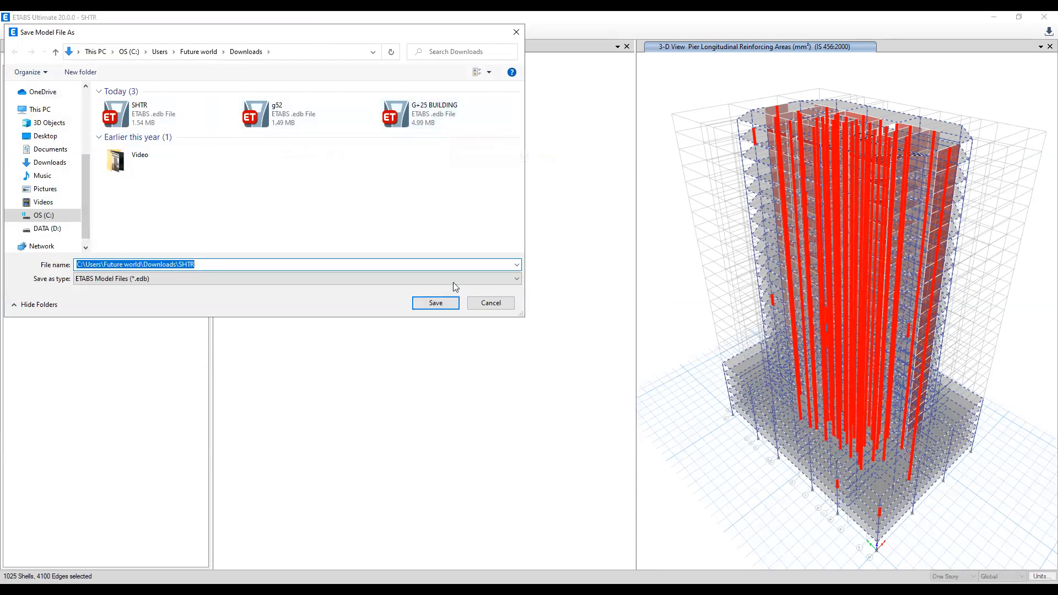
left_click(444, 298)
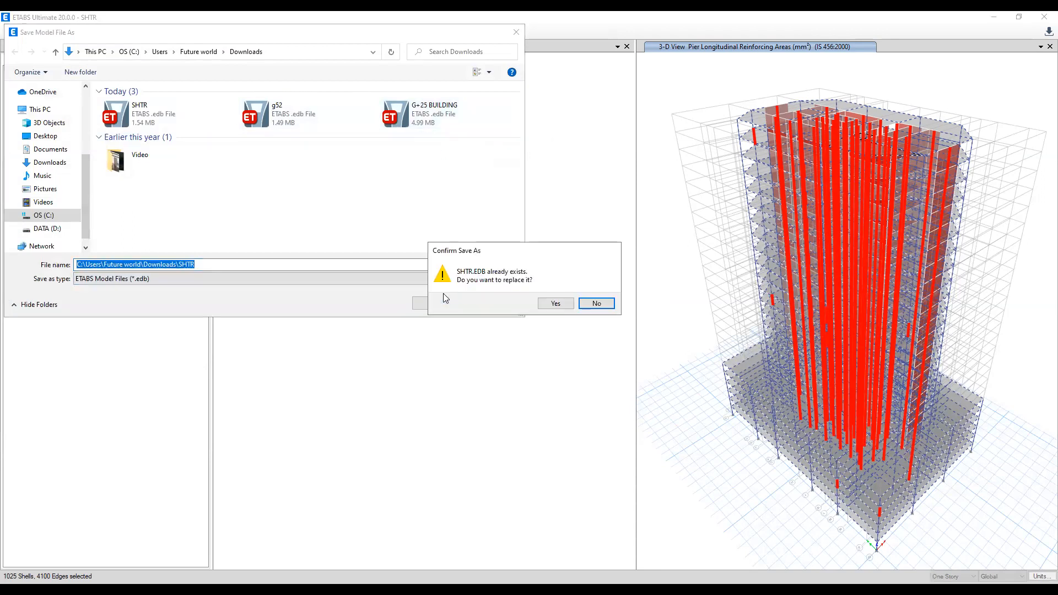
key("y")
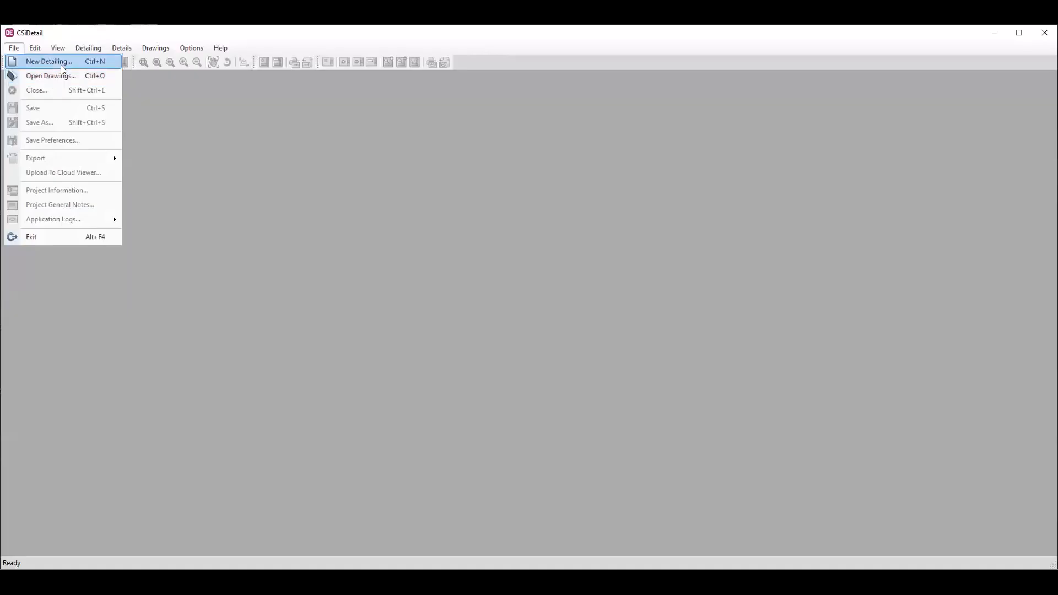
- Try to start a new detailing from the SHTR ETABS model in the Downloads folder
left_click(60, 63)
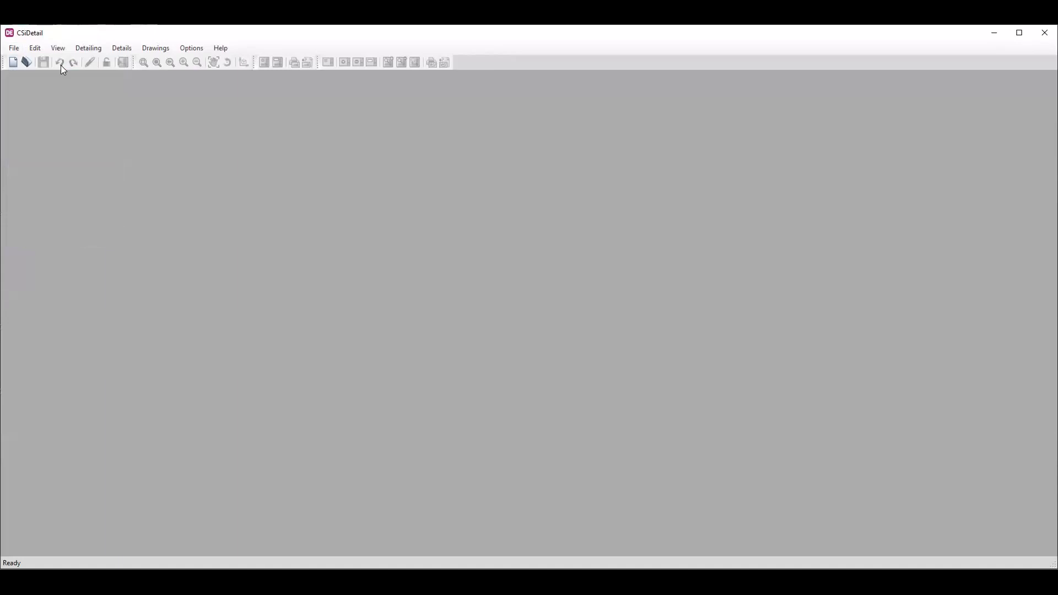
left_click(330, 201)
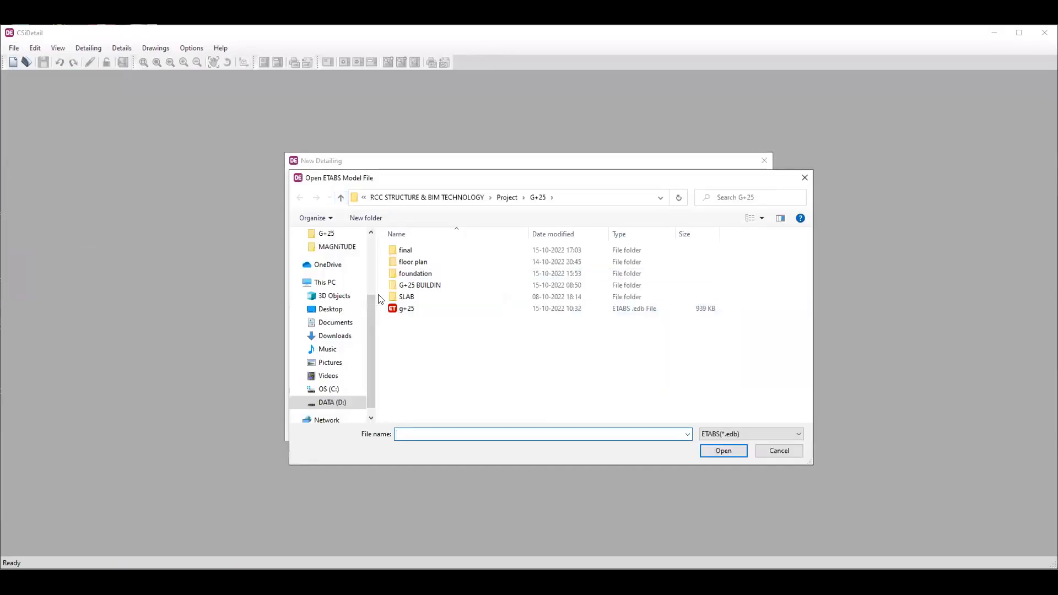
scroll(369, 246, "up", 3)
left_click(327, 269)
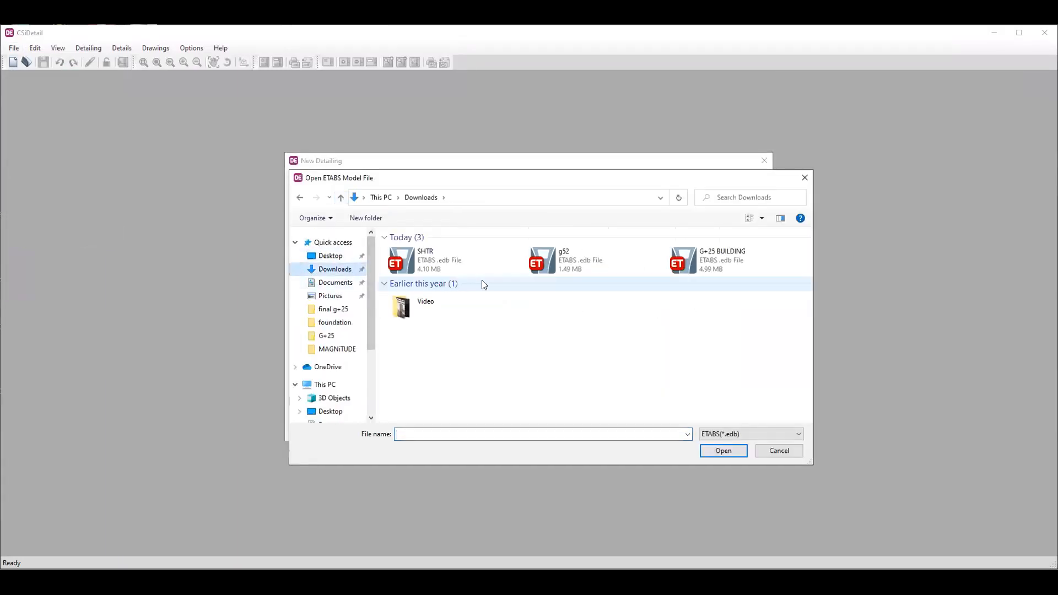
left_click(438, 258)
left_click(713, 453)
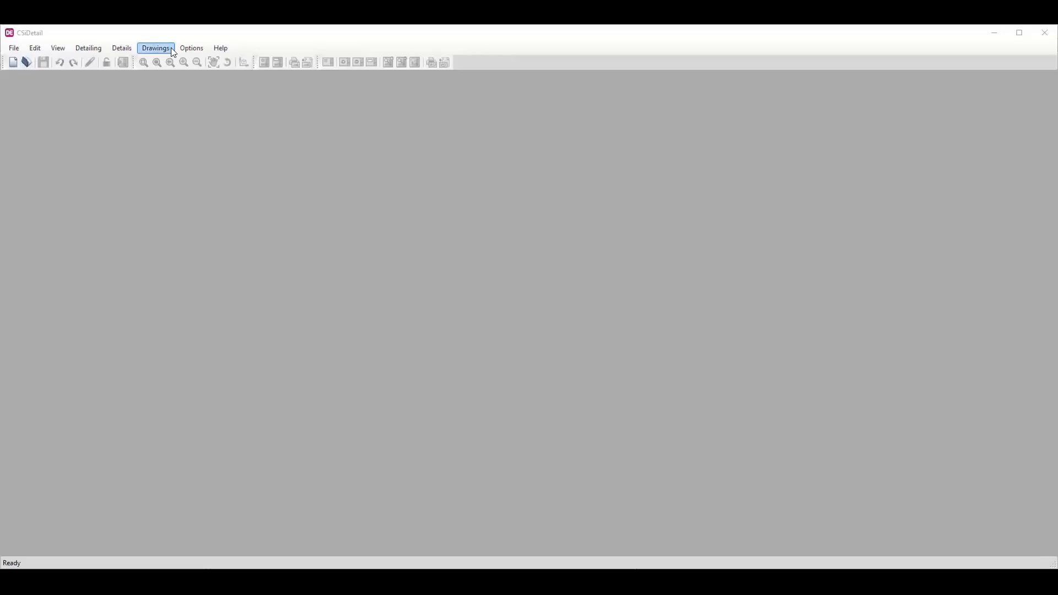
- Set the ETABS installation path to the ETABS application in the ETABS 20 folder under Program Files, Computers and Structures
left_click(191, 49)
left_click(201, 112)
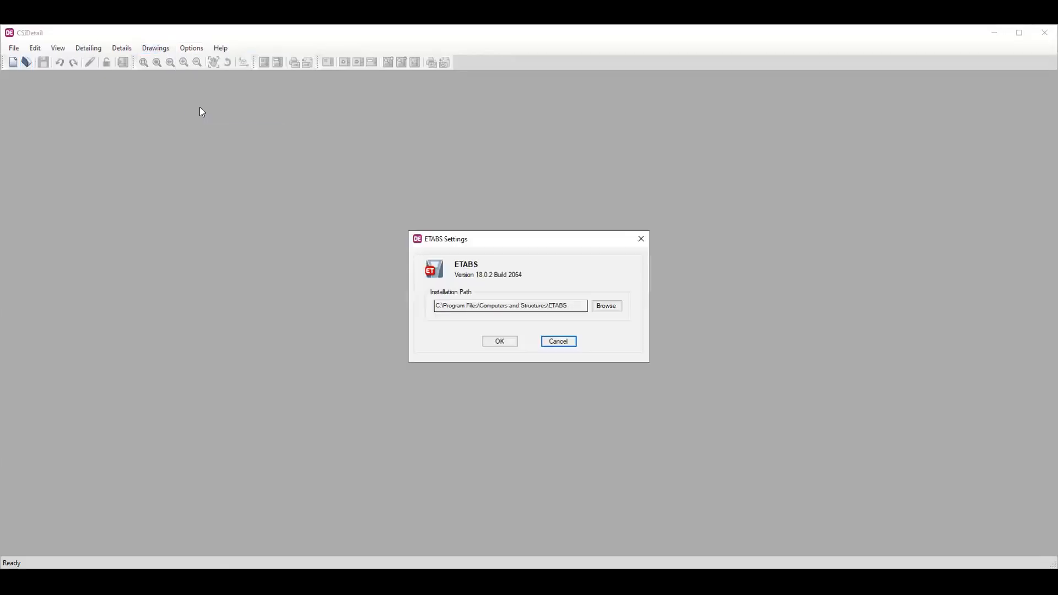
left_click(606, 305)
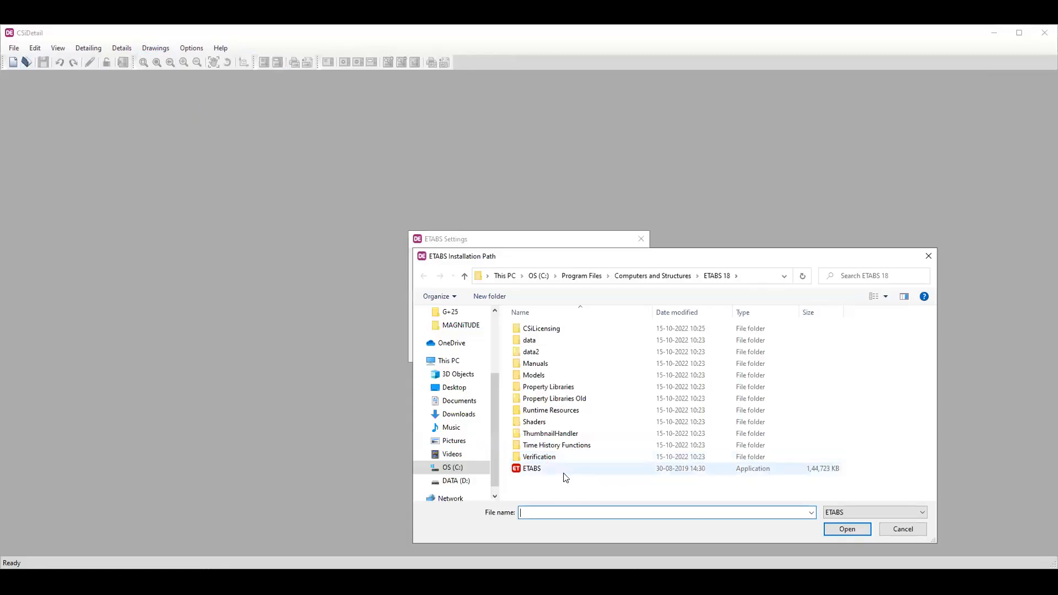
left_click(466, 467)
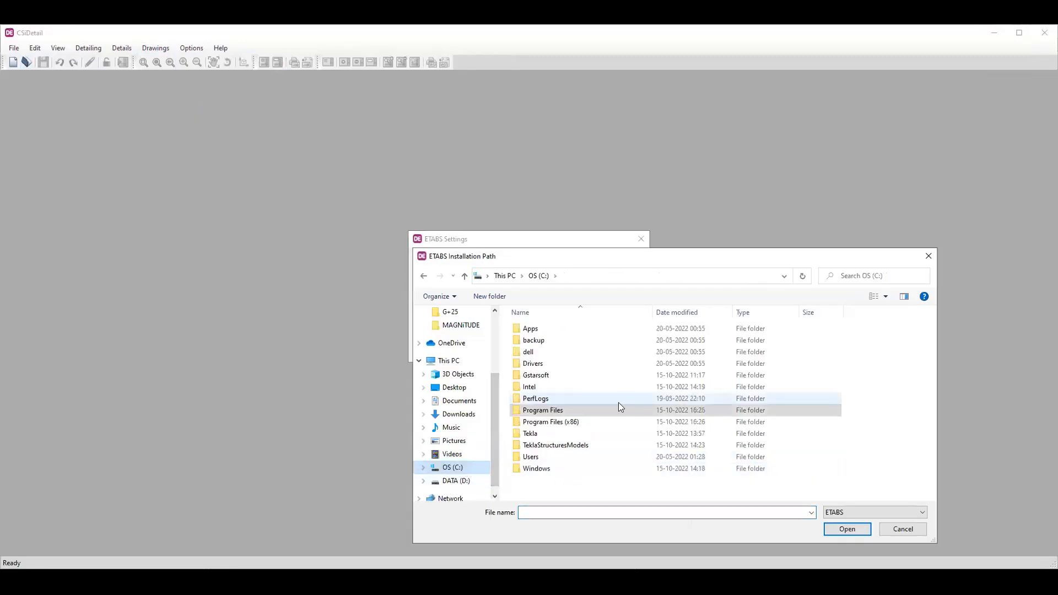
double_click(611, 408)
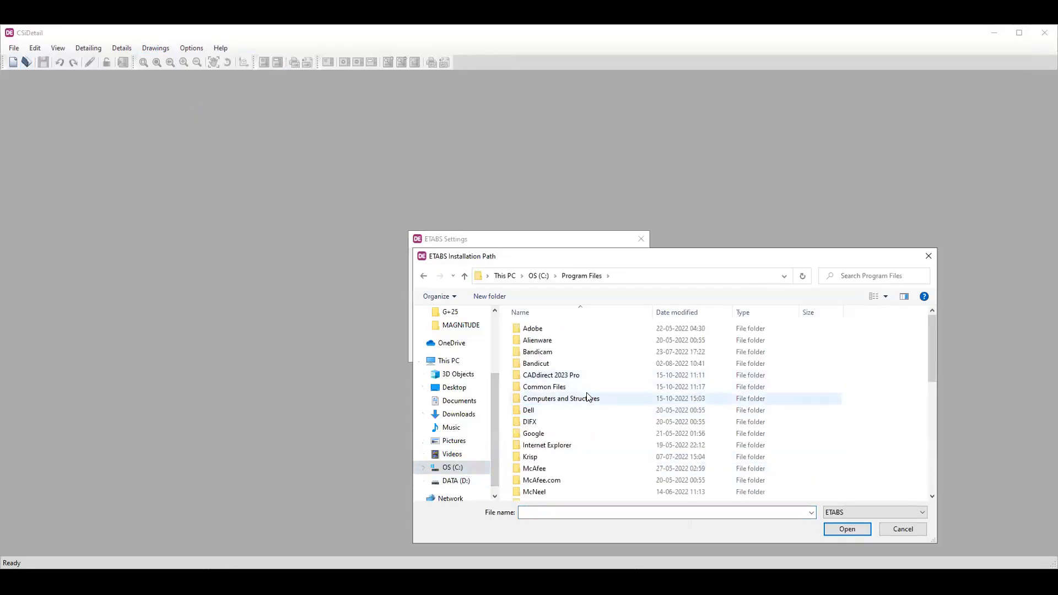
double_click(587, 398)
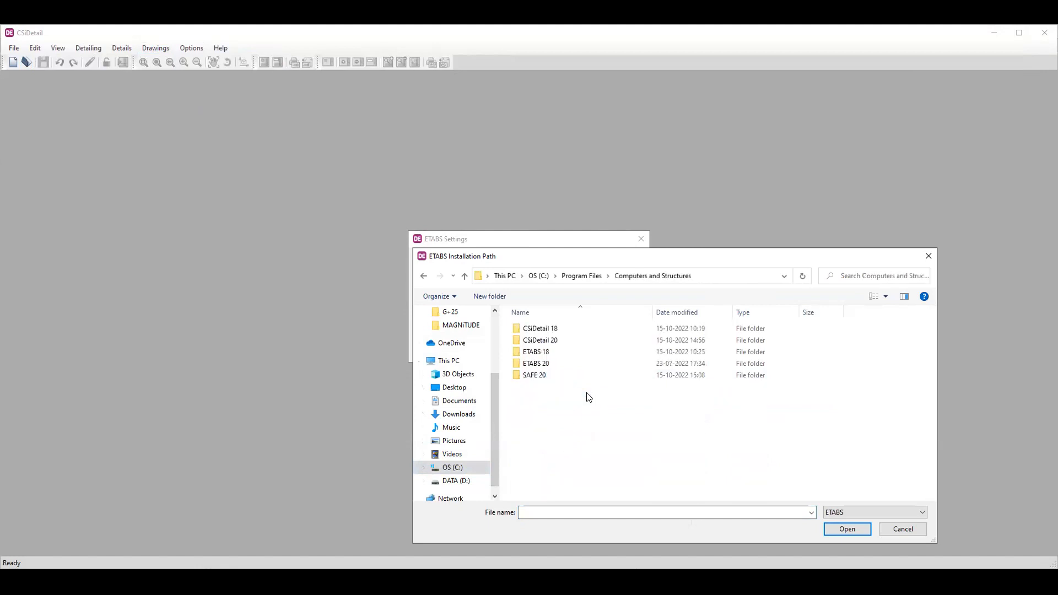
double_click(576, 364)
scroll(581, 438, "down", 1)
left_click(551, 494)
left_click(845, 529)
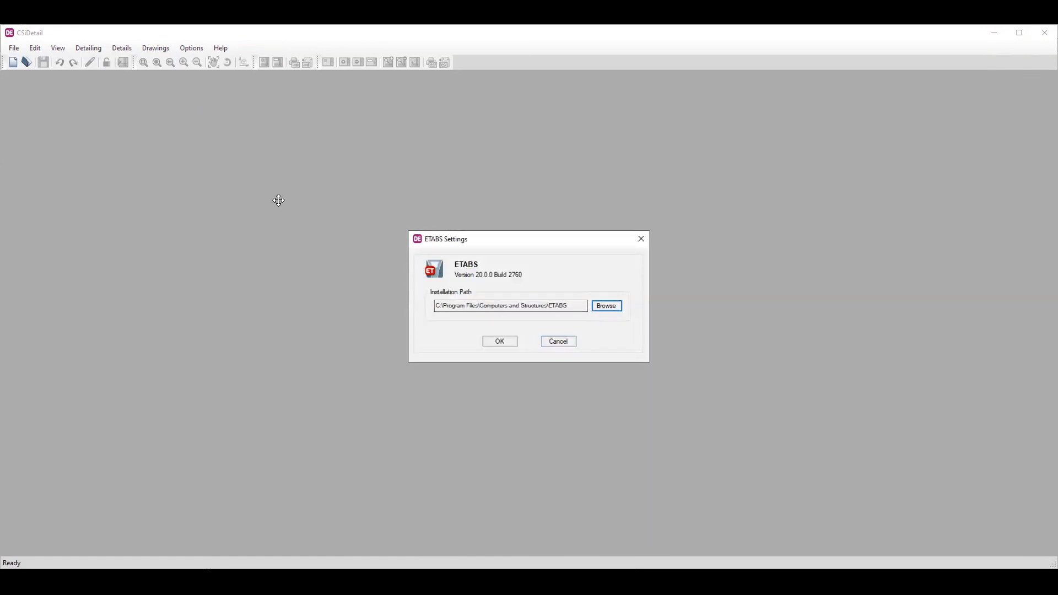
left_click(499, 342)
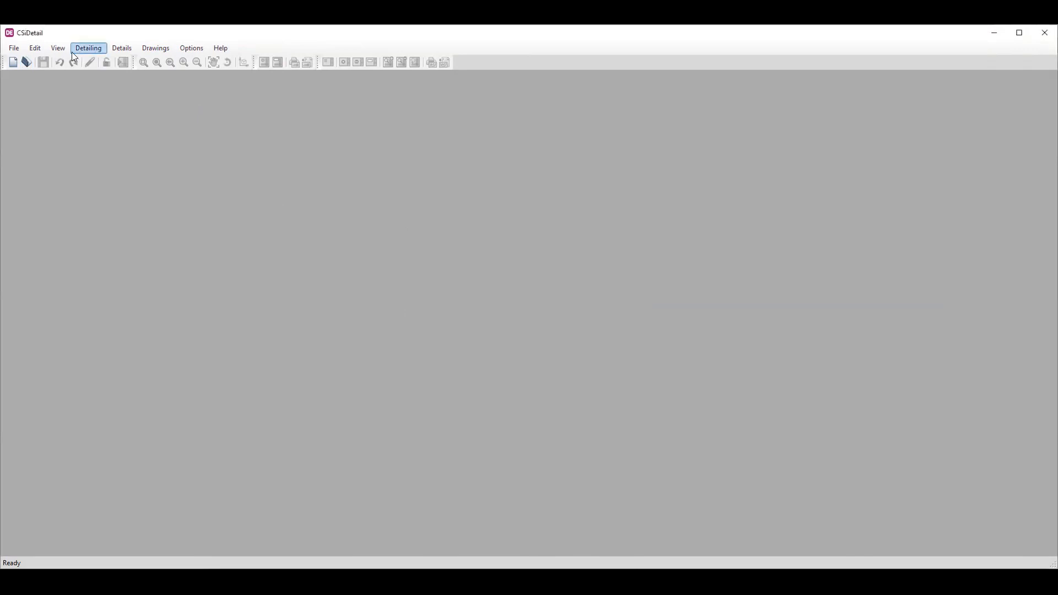
- Start a new detailing and load the SHTR ETABS model from the Downloads folder
left_click(16, 50)
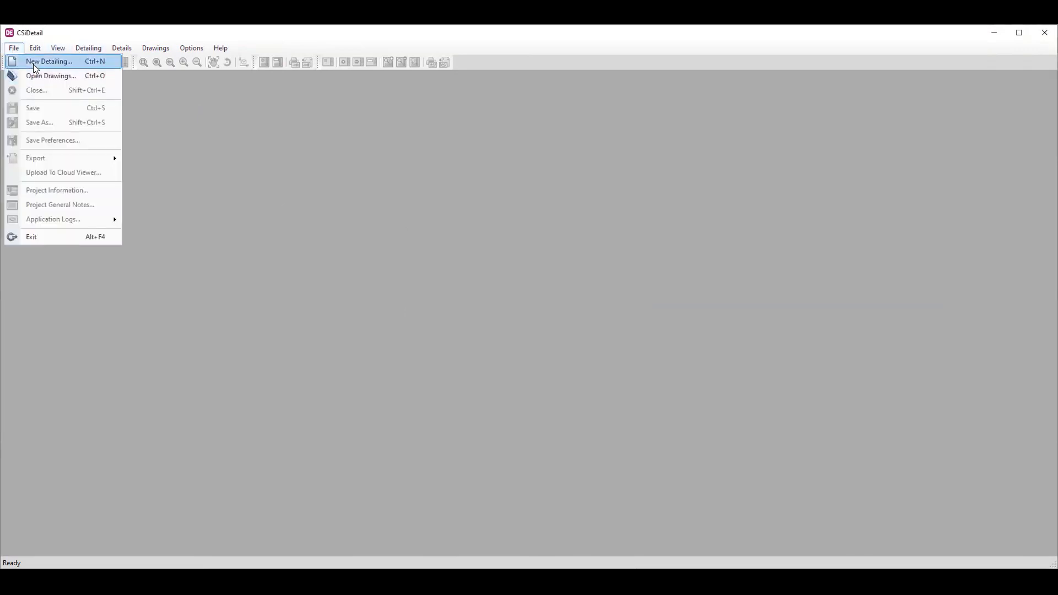
left_click(34, 61)
left_click(343, 204)
left_click(446, 263)
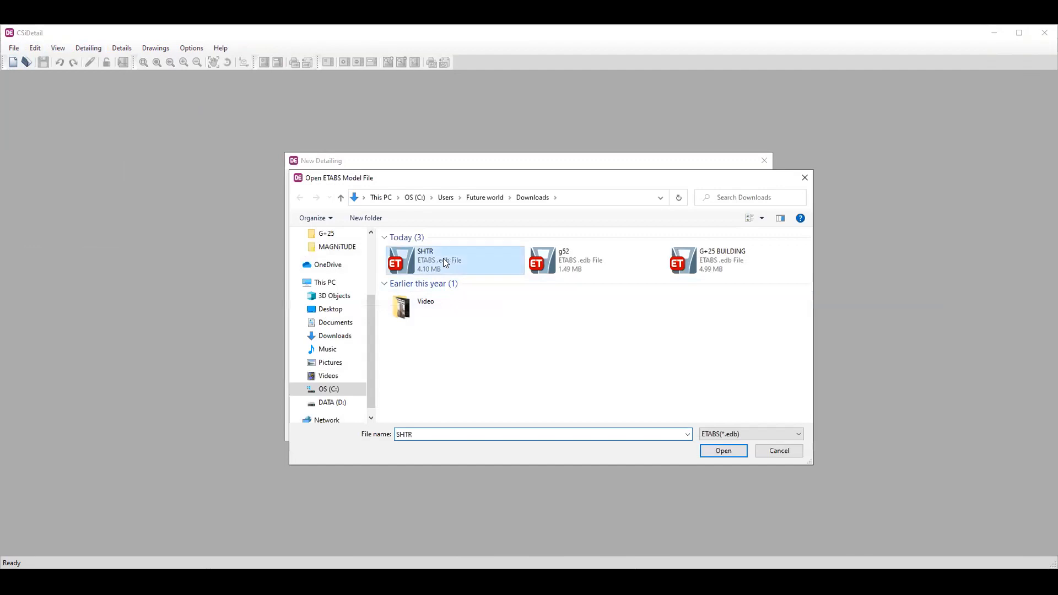
left_click(730, 455)
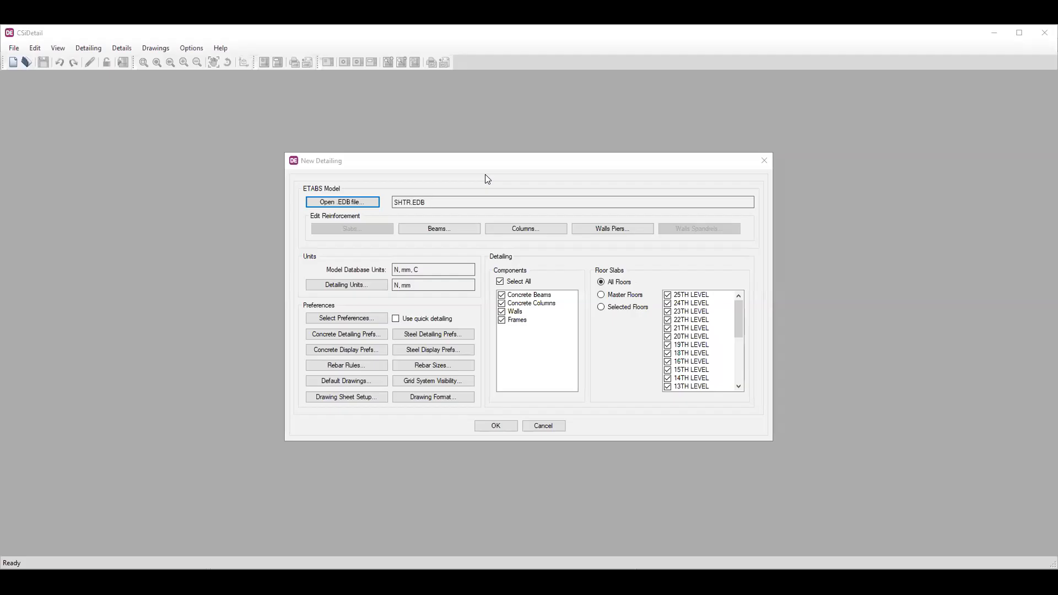
- Review the beams' design reinforcement table, then apply and accept it
left_click_drag(495, 167, 517, 117)
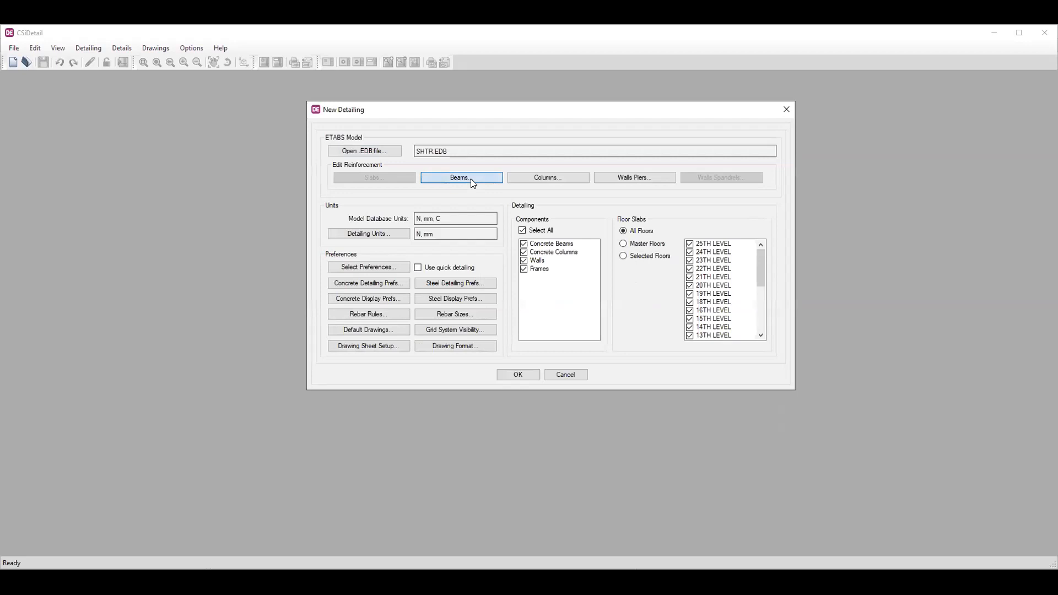
left_click(471, 179)
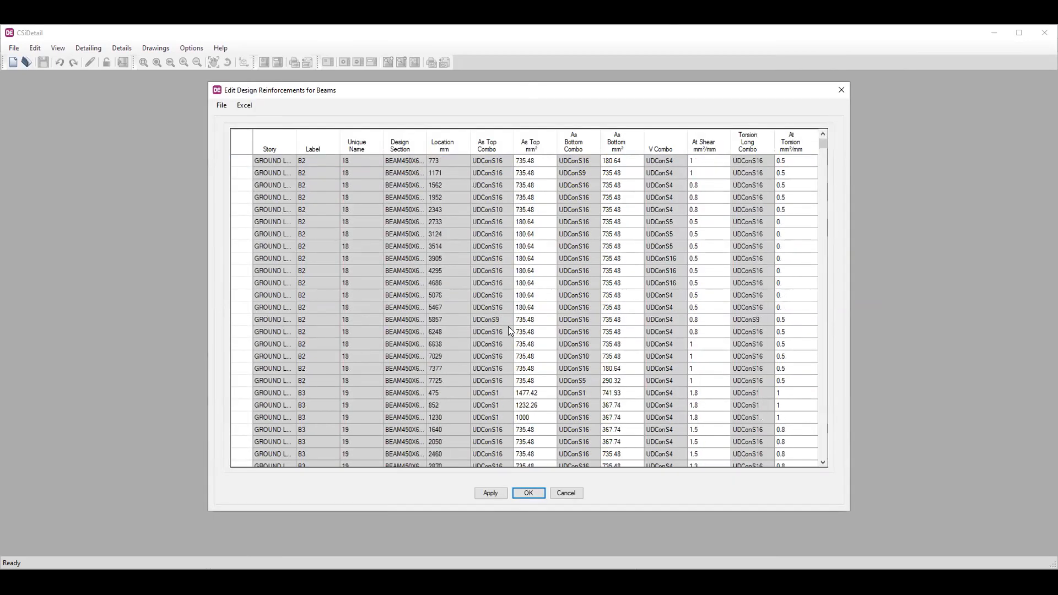
left_click(496, 494)
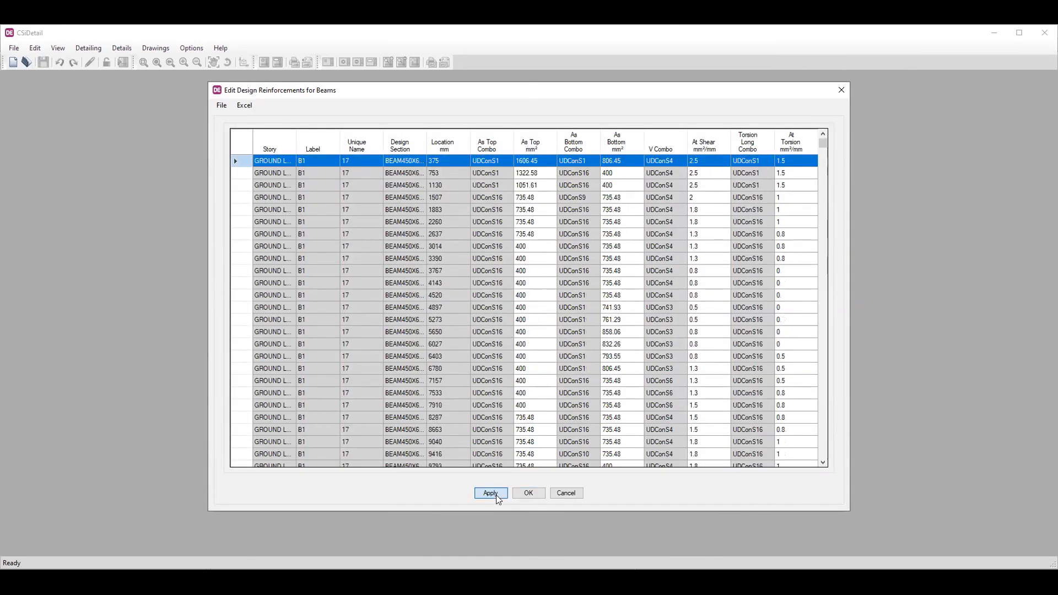
left_click(553, 338)
left_click(529, 493)
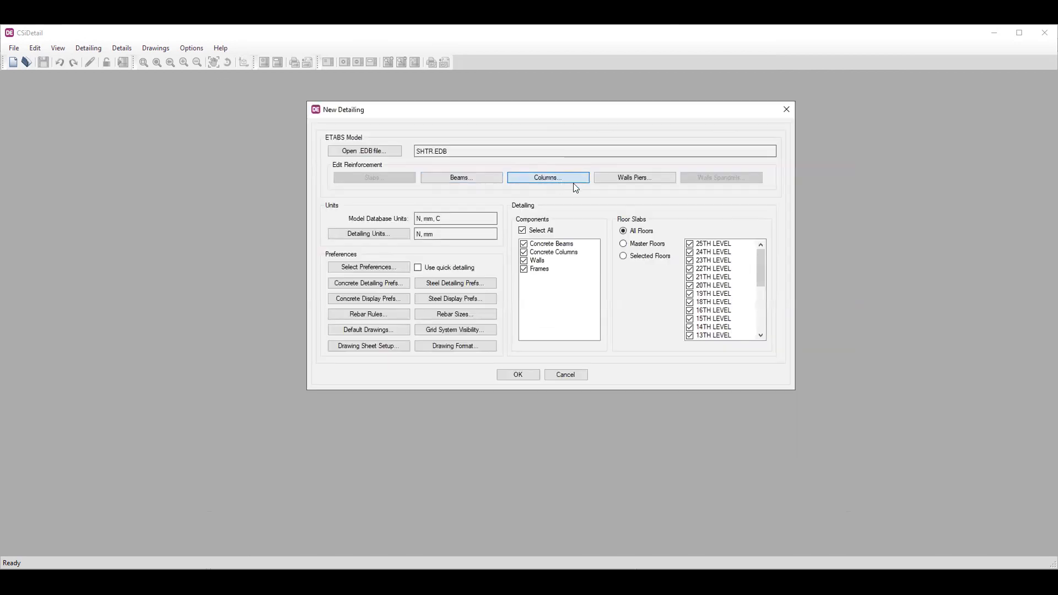
- Accept the design reinforcement of the columns and wall piers, and generate the detailing for all components and floors
left_click(572, 181)
left_click(538, 495)
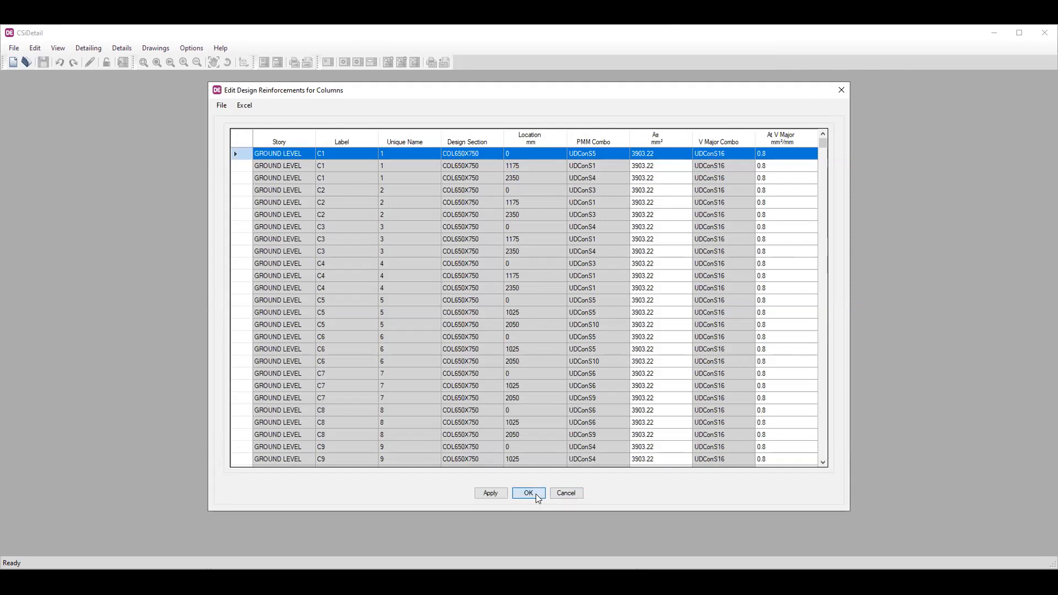
left_click(633, 176)
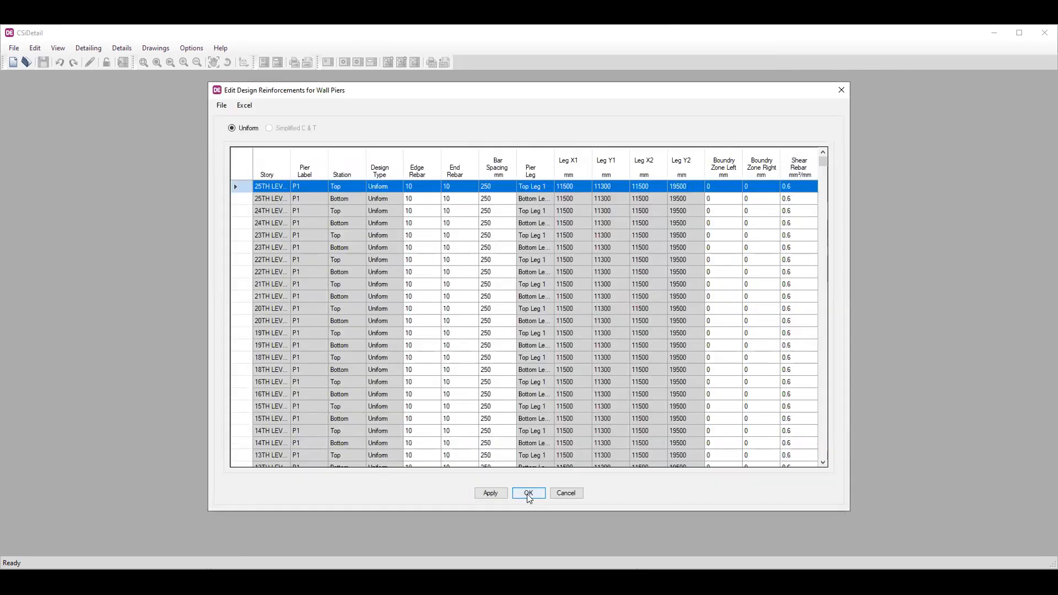
left_click(527, 494)
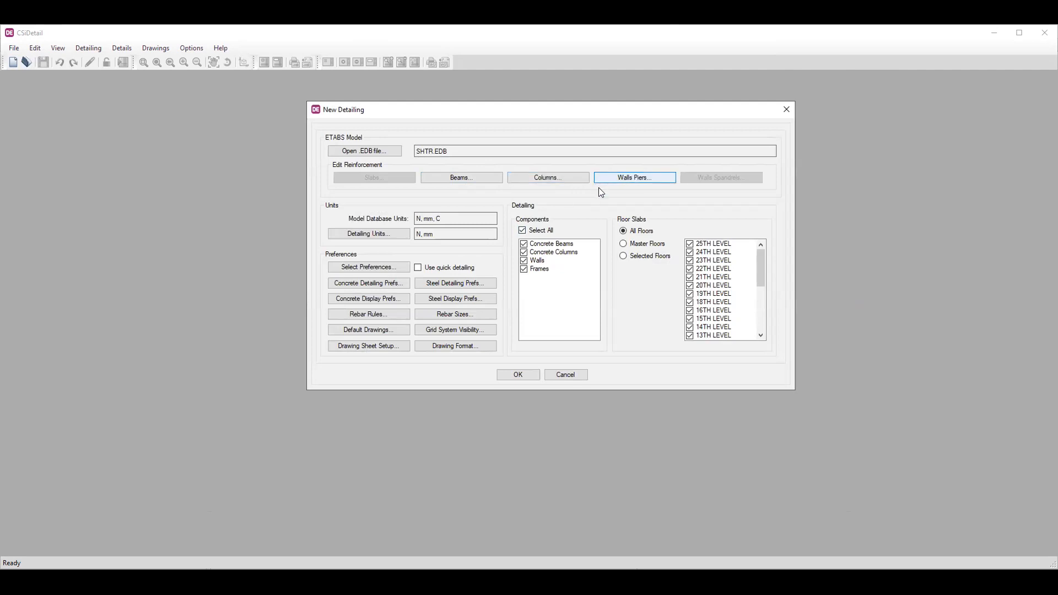
left_click(516, 374)
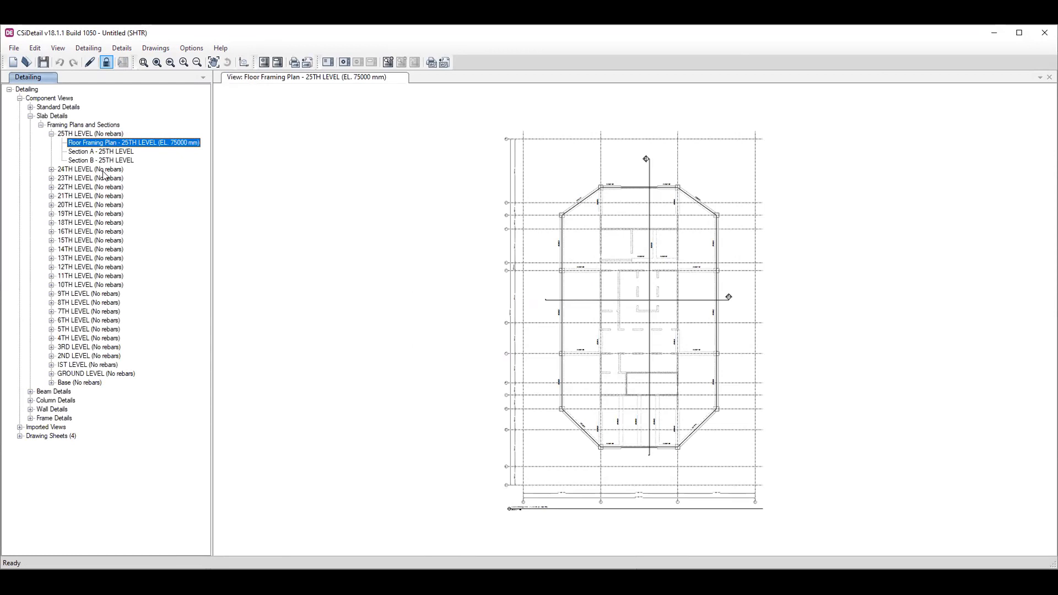
- View the concrete beam framing plans of the 25TH LEVEL and the 18TH LEVEL
left_click(31, 391)
left_click(41, 401)
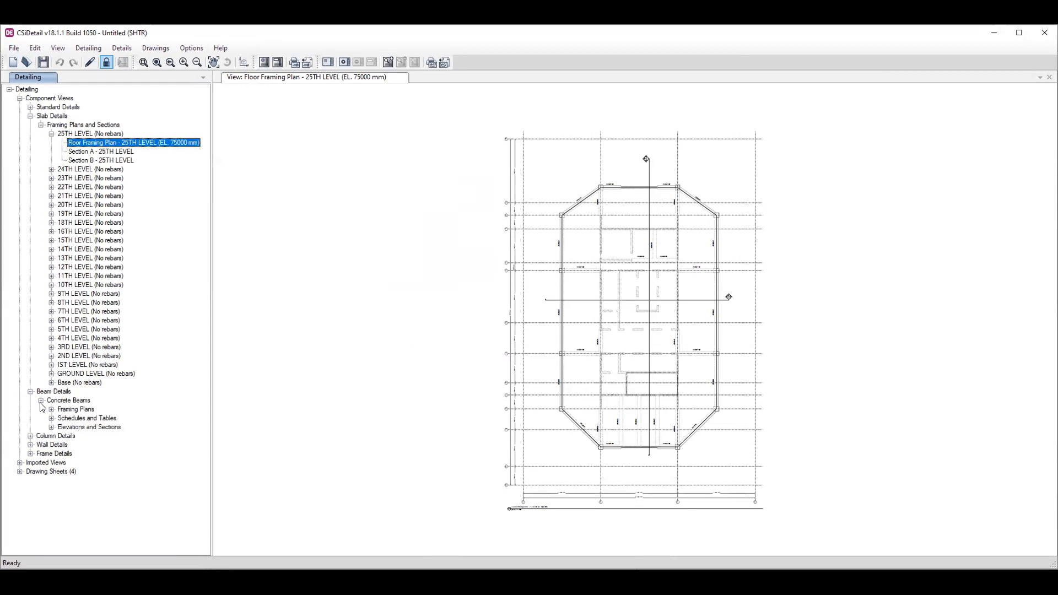
left_click(51, 409)
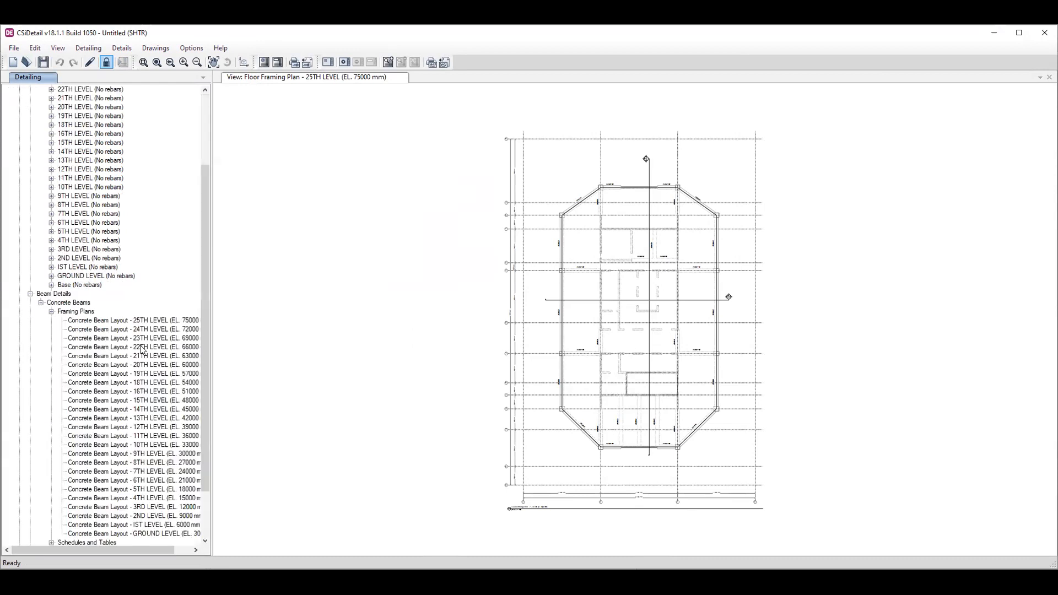
left_click(159, 321)
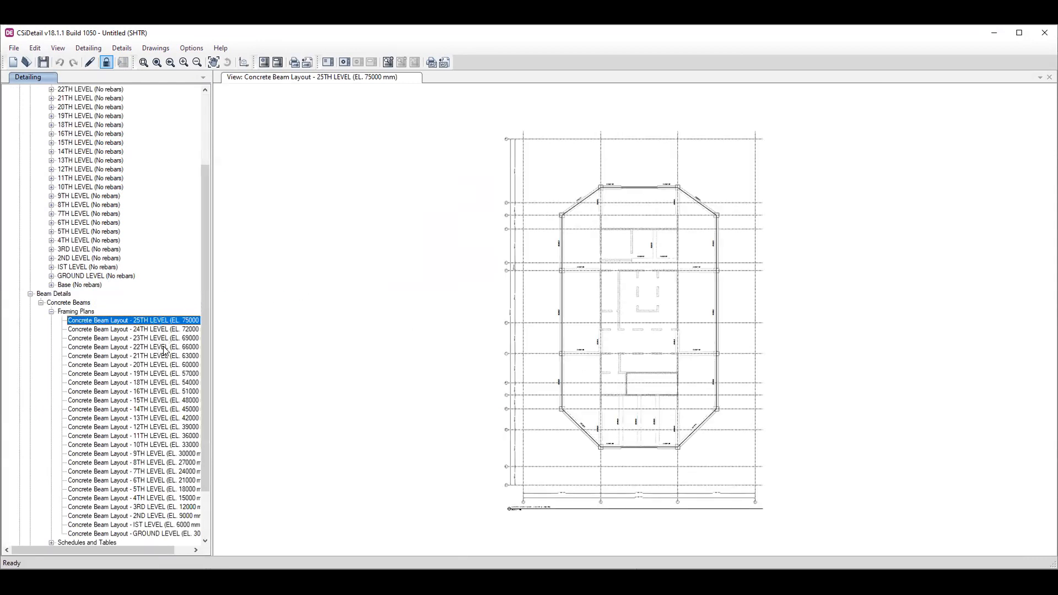
left_click(137, 383)
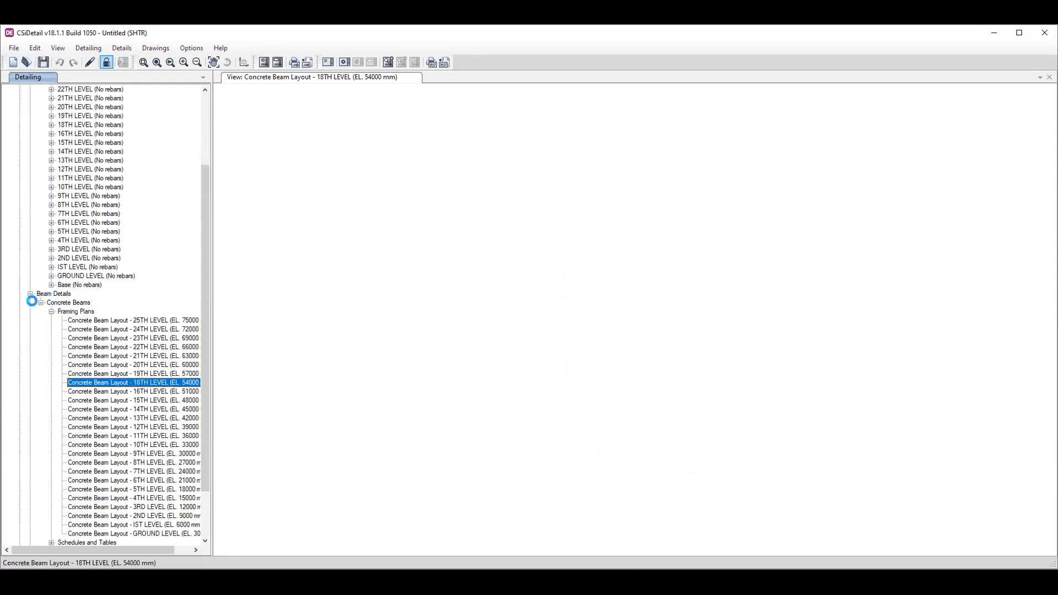
- Examine the seismic concrete beam rebar tables, from sheet 1 of 12 to sheet 3 of 12
scroll(98, 289, "down", 3)
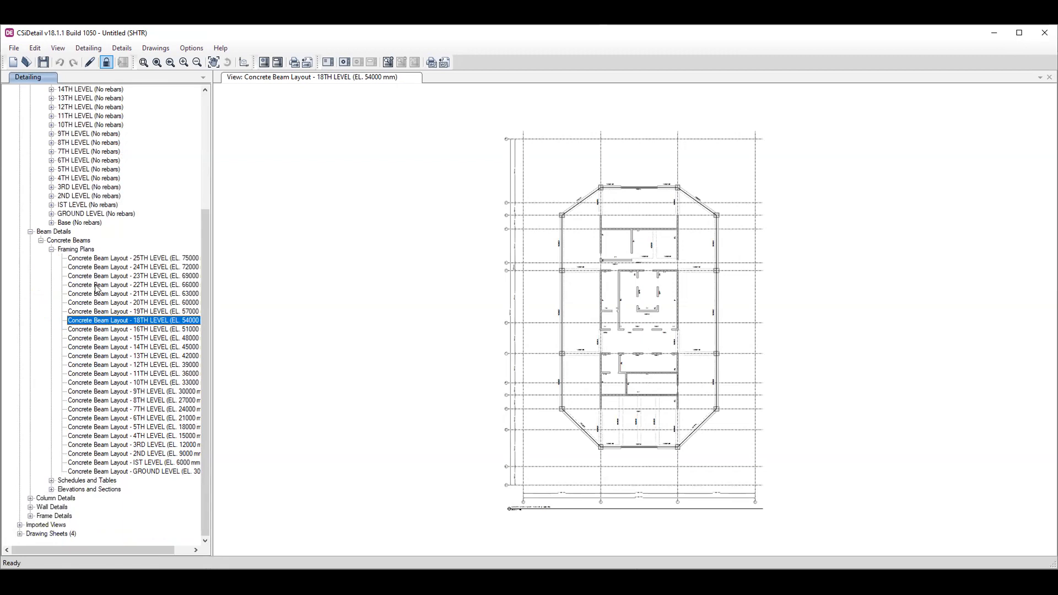
left_click(51, 481)
left_click(98, 419)
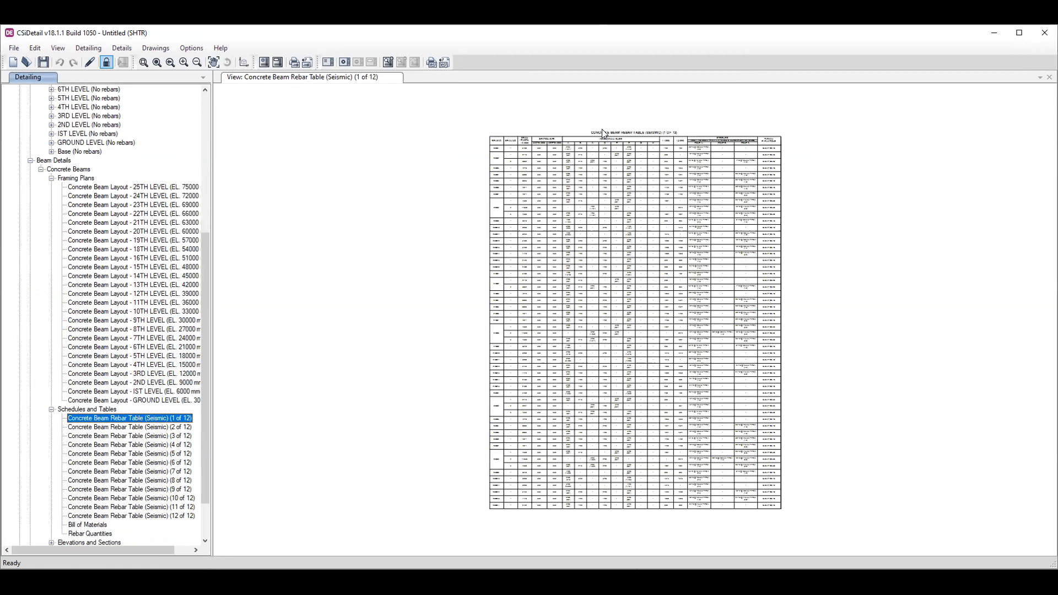
scroll(602, 132, "up", 1)
scroll(572, 165, "up", 8)
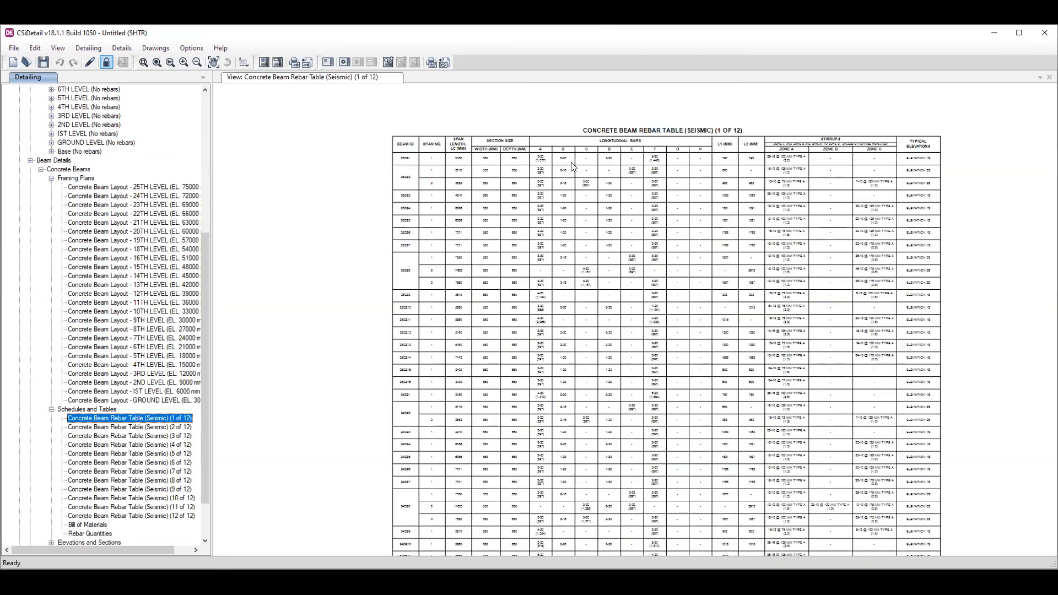
key("Down")
key("Down")
key("Down")
key("Down")
key("Down")
key("Down")
key("Down")
key("Down")
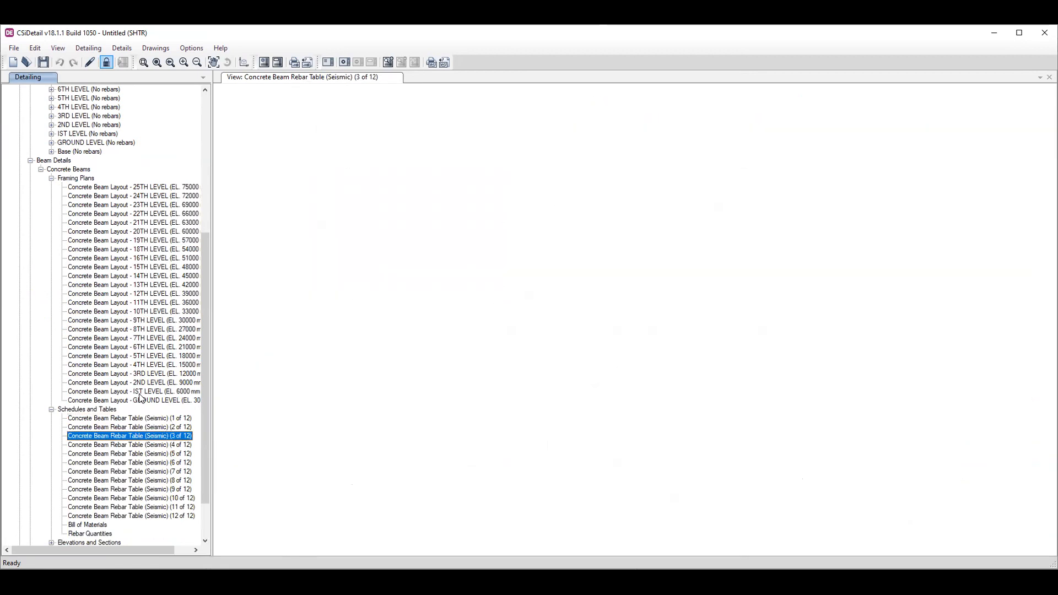
- View the rebar quantities and the bill of materials for the concrete beams
scroll(88, 490, "down", 2)
left_click(91, 481)
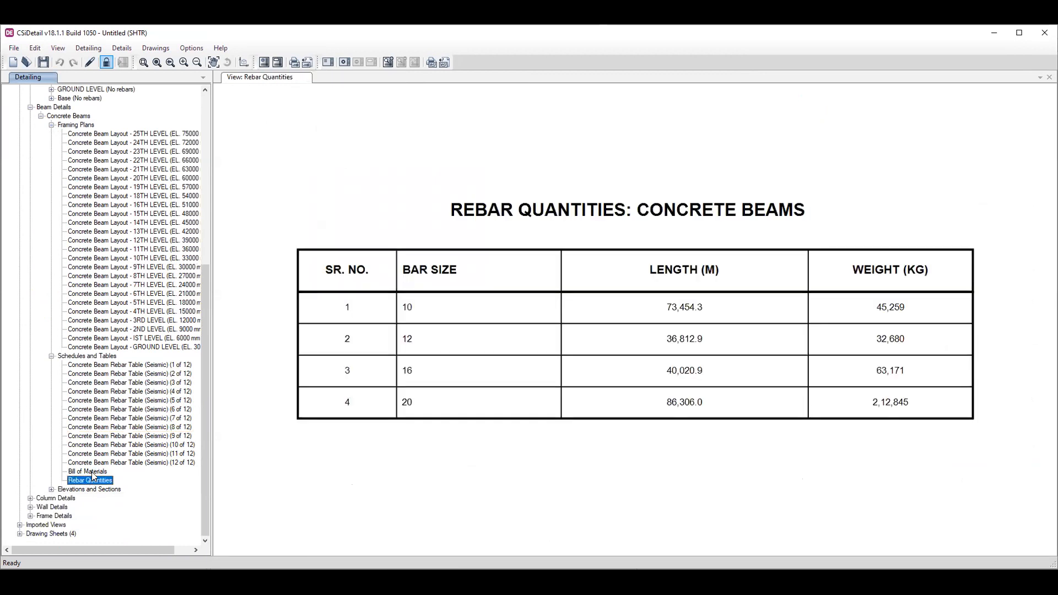
left_click(93, 473)
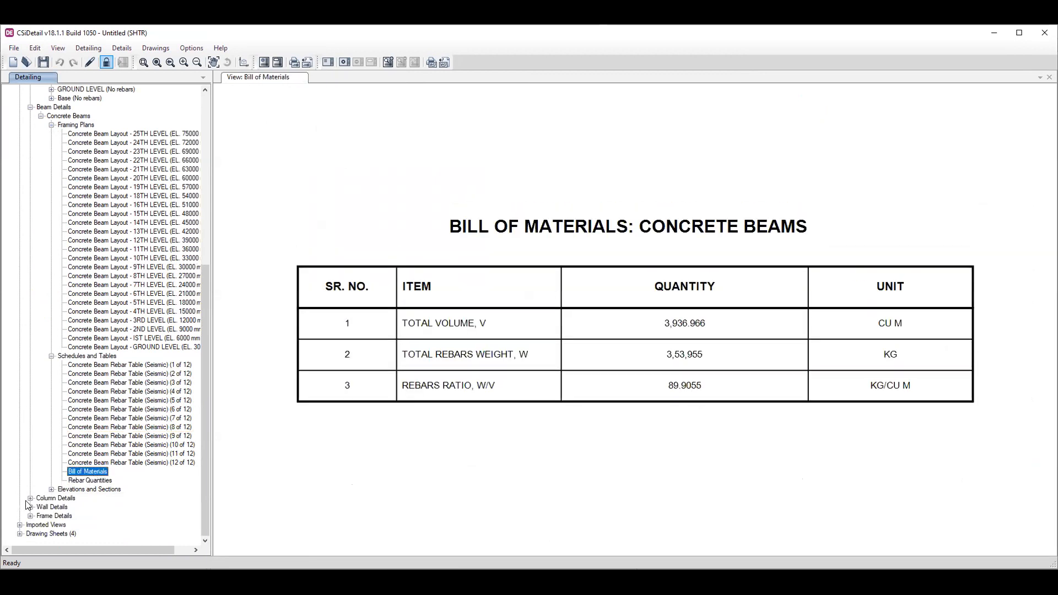
- View the elevation and Section A of beam 25CB1 on the 25TH LEVEL
left_click(52, 490)
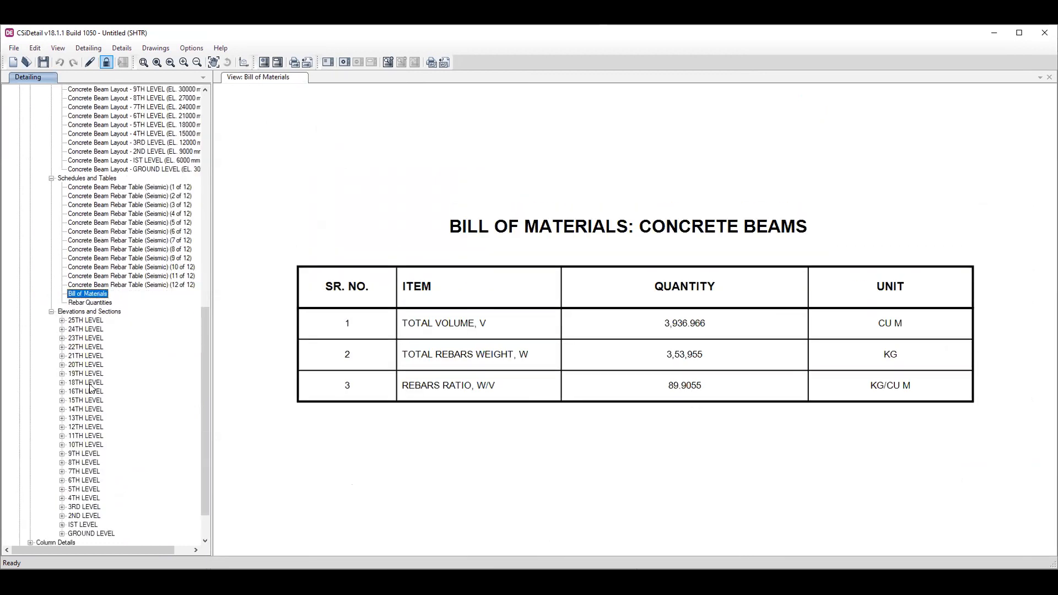
left_click(62, 320)
left_click(72, 329)
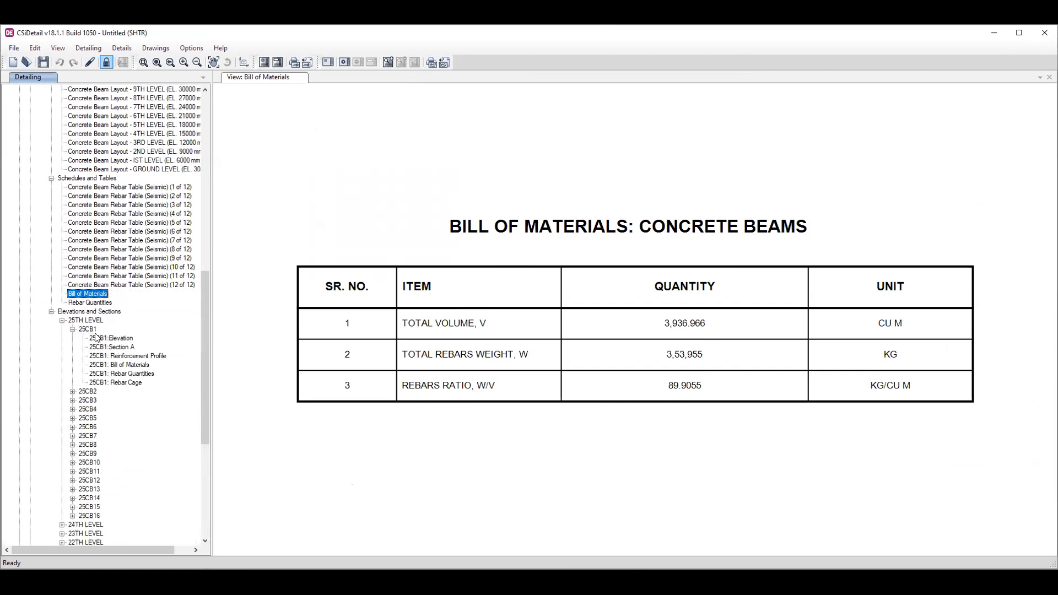
left_click(113, 339)
left_click(122, 348)
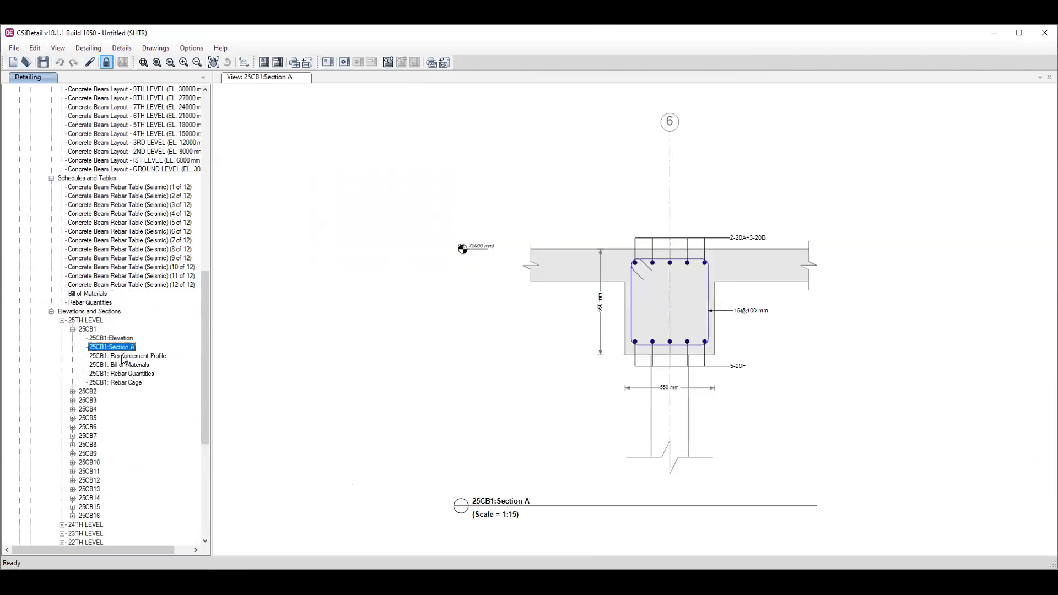
- View the reinforcement profile, bill of materials and rebar quantities of beam 25CB1
left_click(122, 356)
left_click(124, 366)
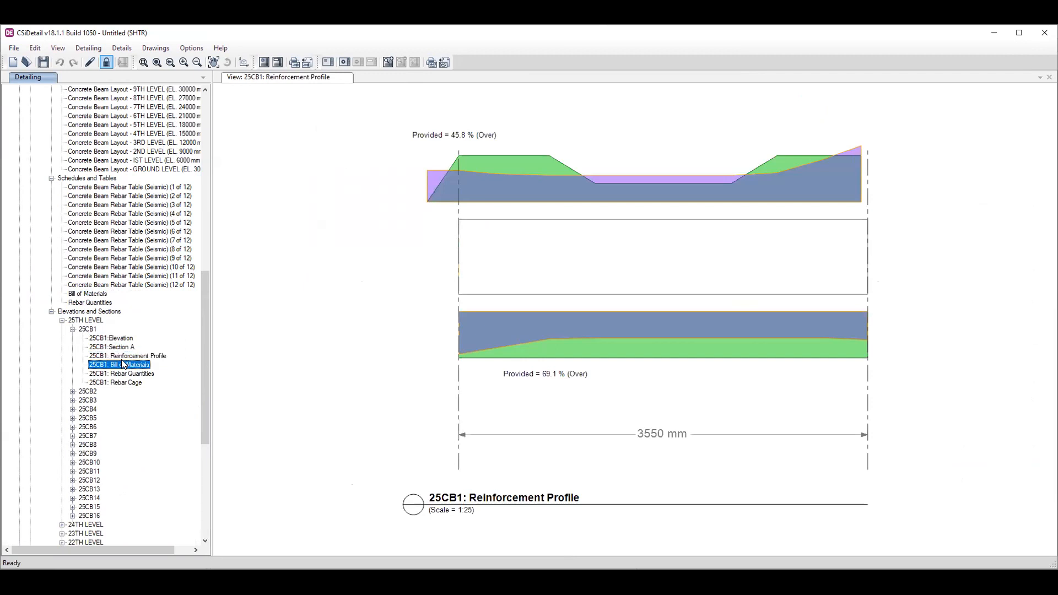
left_click(126, 374)
- Examine the 3D rebar cage of beam 25CB1 up close and return to the beam's rebar quantities
left_click(119, 383)
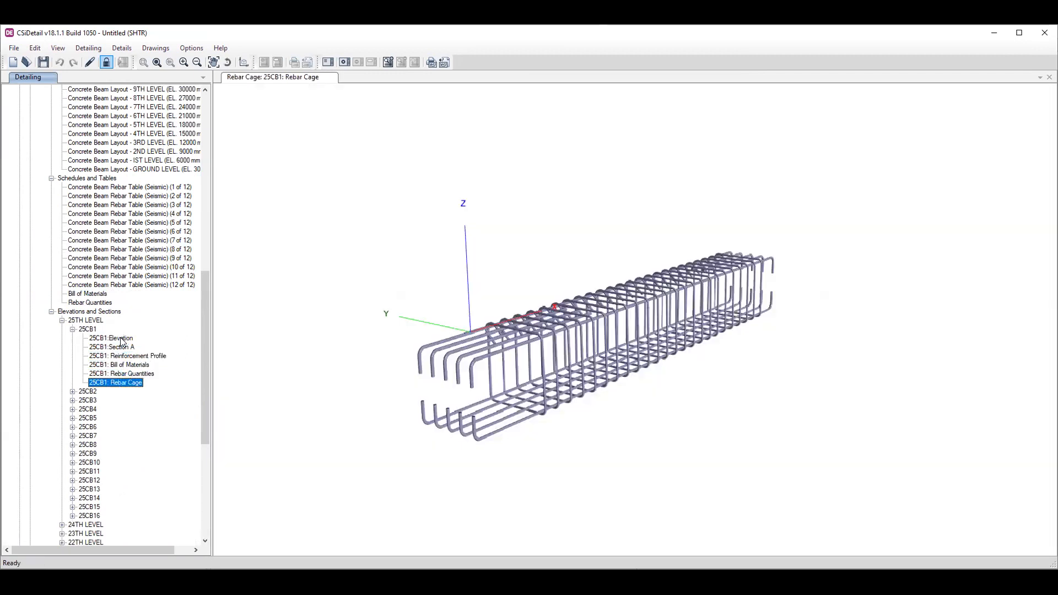
scroll(507, 326, "up", 3)
scroll(584, 301, "down", 6)
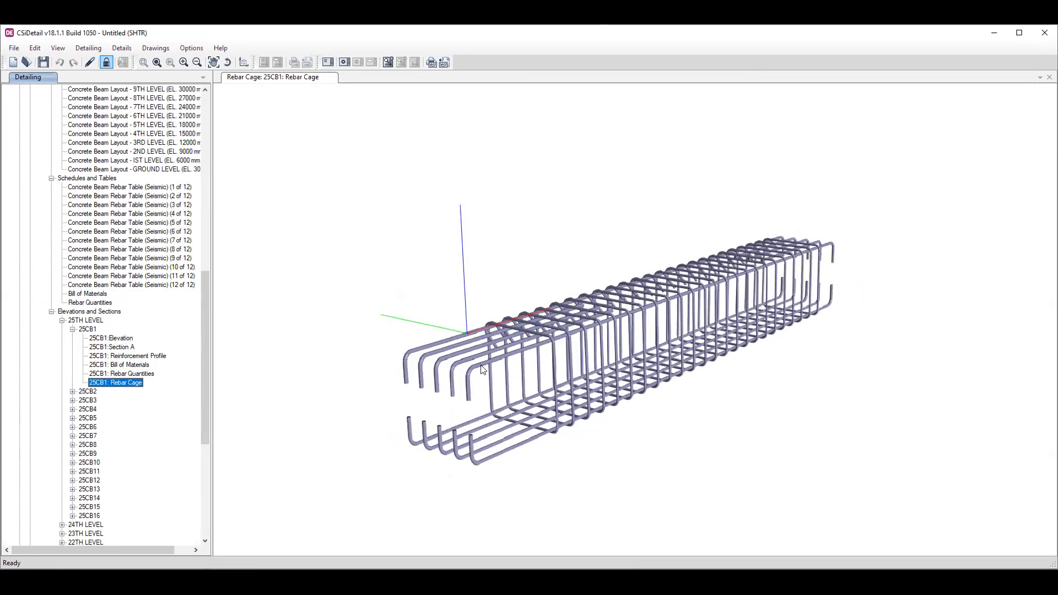
scroll(601, 299, "up", 5)
scroll(600, 298, "down", 1)
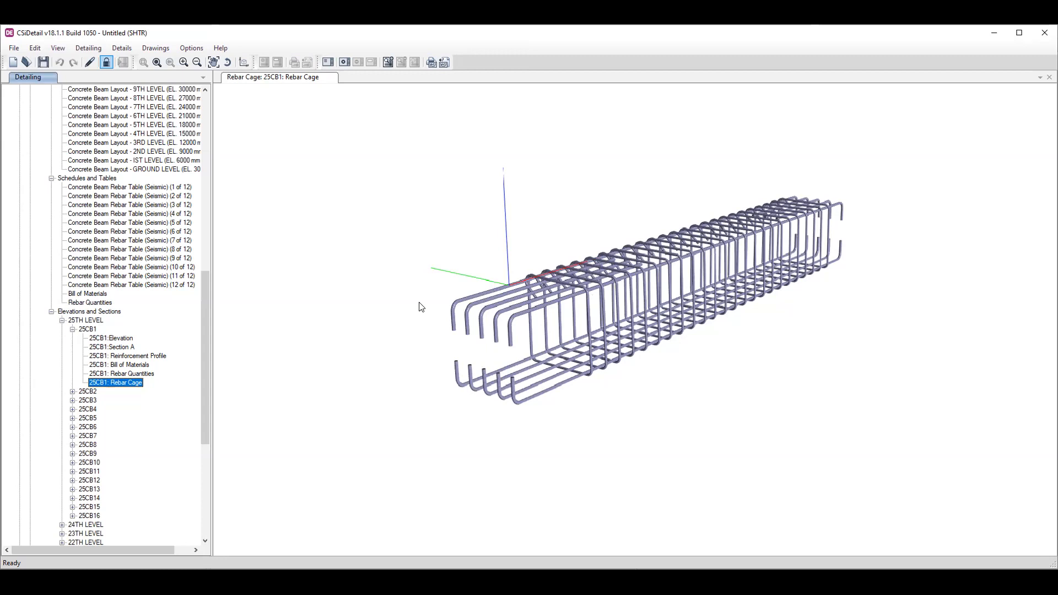
left_click(118, 373)
- View the elevation, rebar quantities and 3D rebar cage of beam 25CB2 on the 25TH LEVEL
left_click(72, 391)
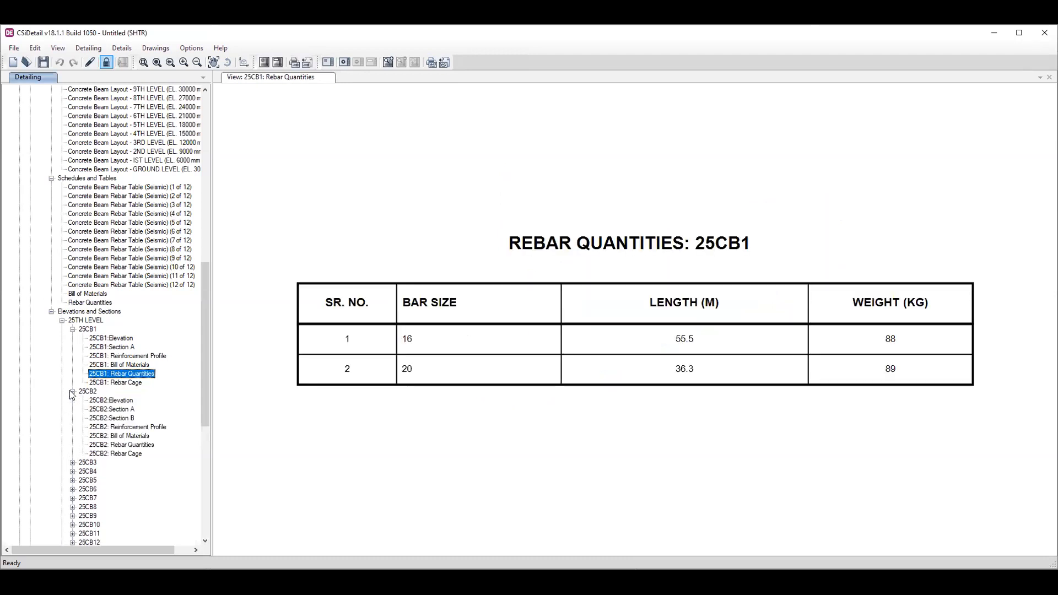
scroll(72, 396, "down", 3)
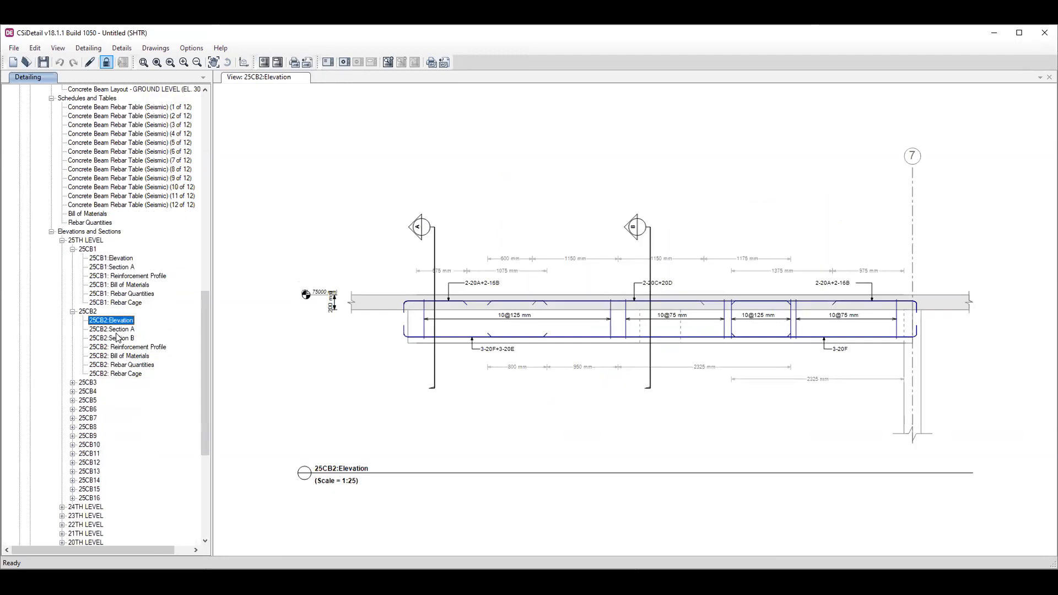
left_click(112, 375)
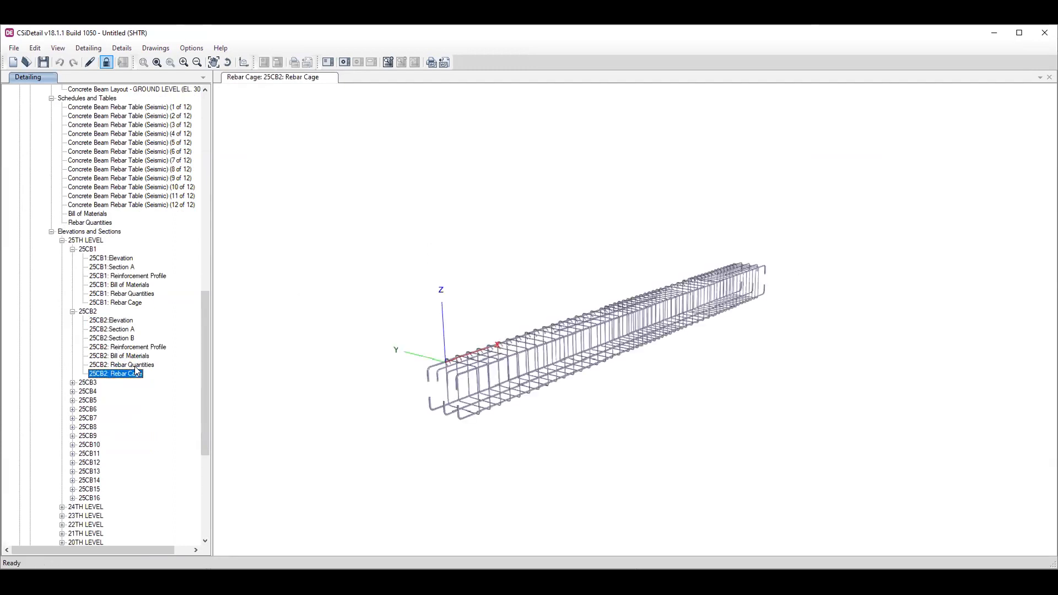
left_click(135, 365)
left_click(110, 375)
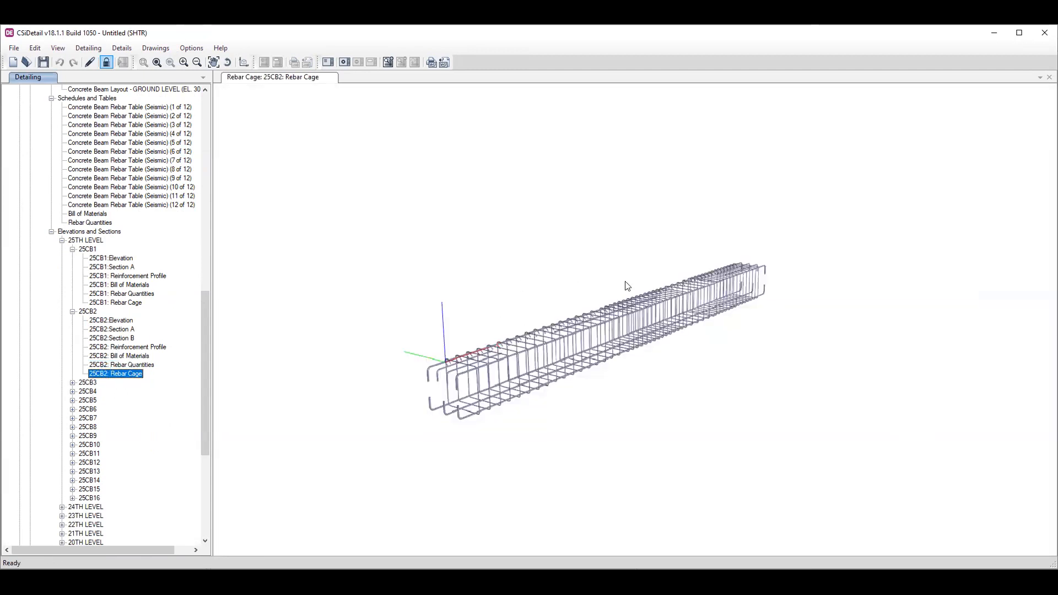
- Go through all detail views of beam 25CB9, from its elevation to its rebar cage
scroll(98, 367, "down", 2)
left_click(72, 382)
left_click(116, 392)
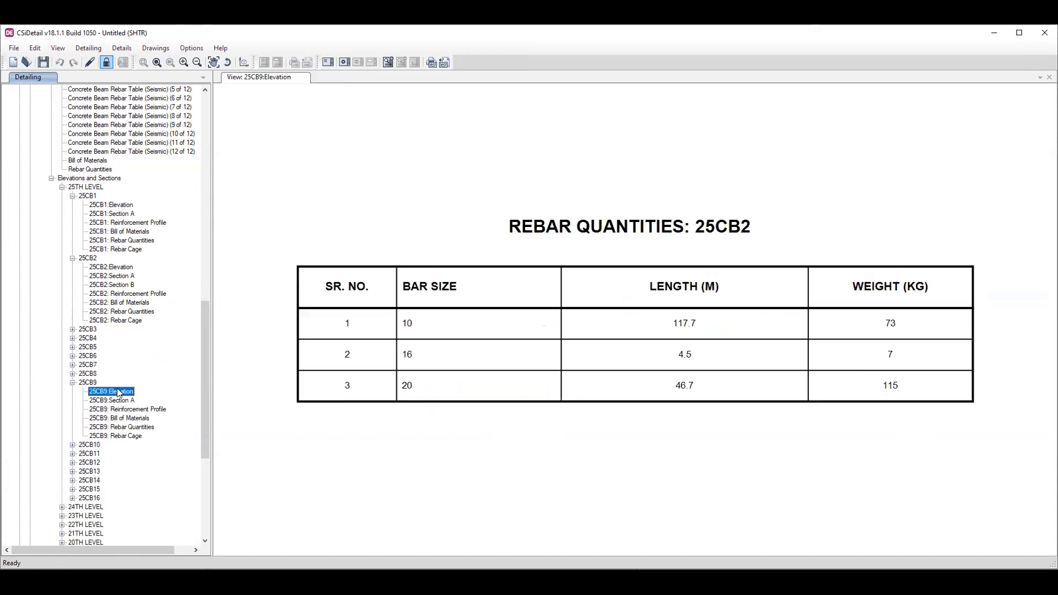
key("Down")
key("Down")
key("Down")
key("Down")
key("Down")
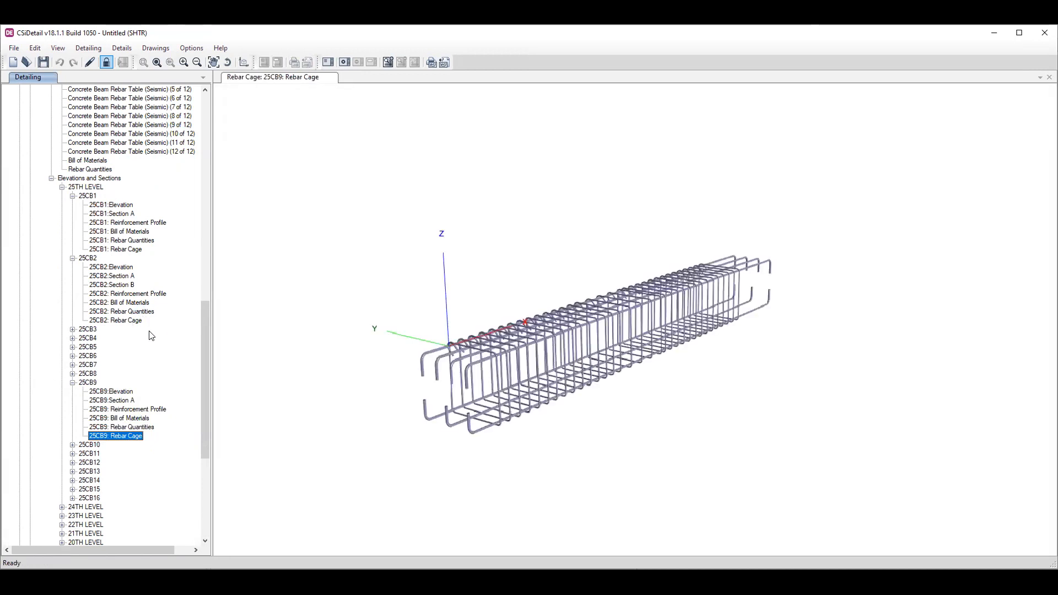
- Open the concrete column framing plan for the Base level (EL. 0 mm)
scroll(110, 353, "down", 6)
scroll(94, 350, "down", 3)
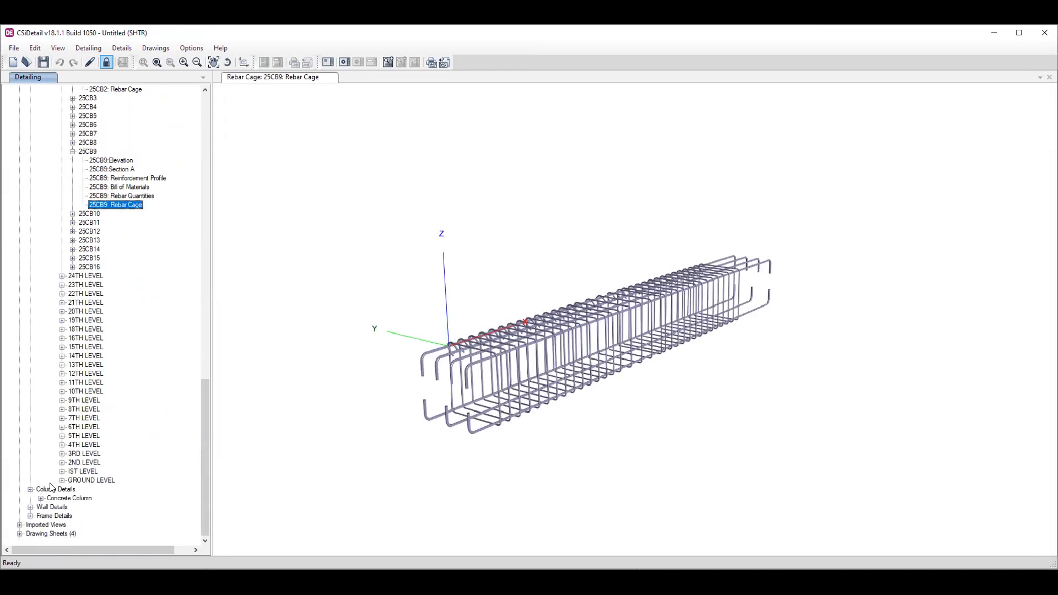
left_click(30, 498)
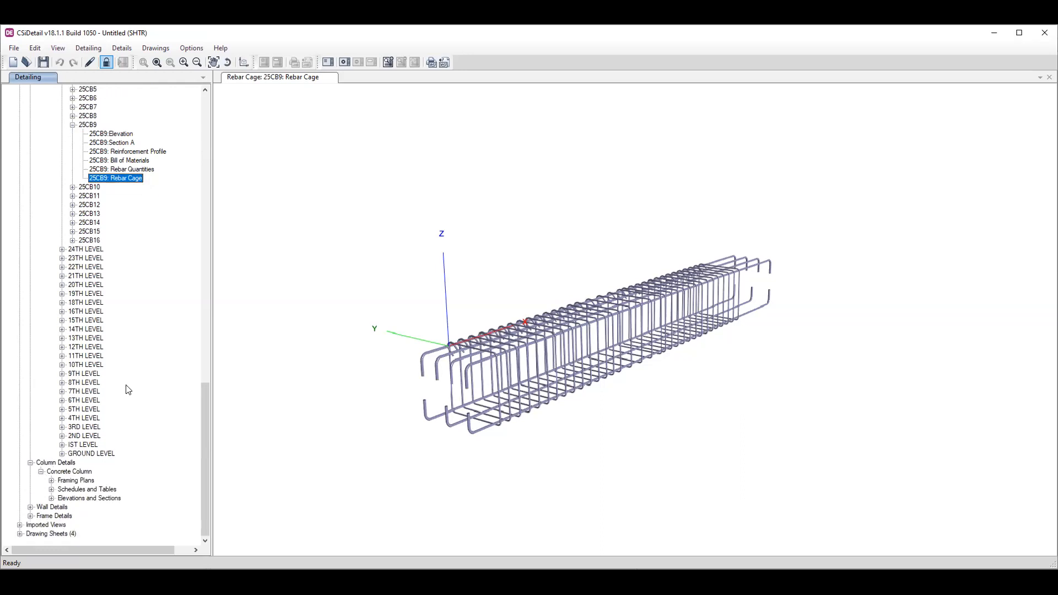
left_click(51, 480)
left_click(143, 482)
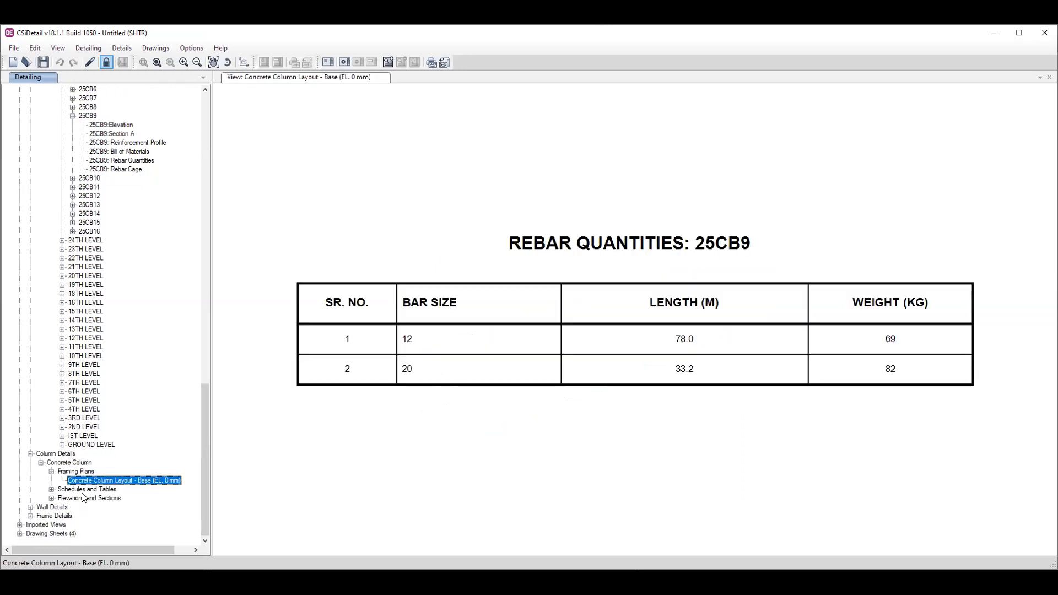
- View both concrete column schedule sheets, plus the columns' bill of materials and rebar quantities
left_click(51, 490)
left_click(110, 498)
scroll(157, 358, "down", 2)
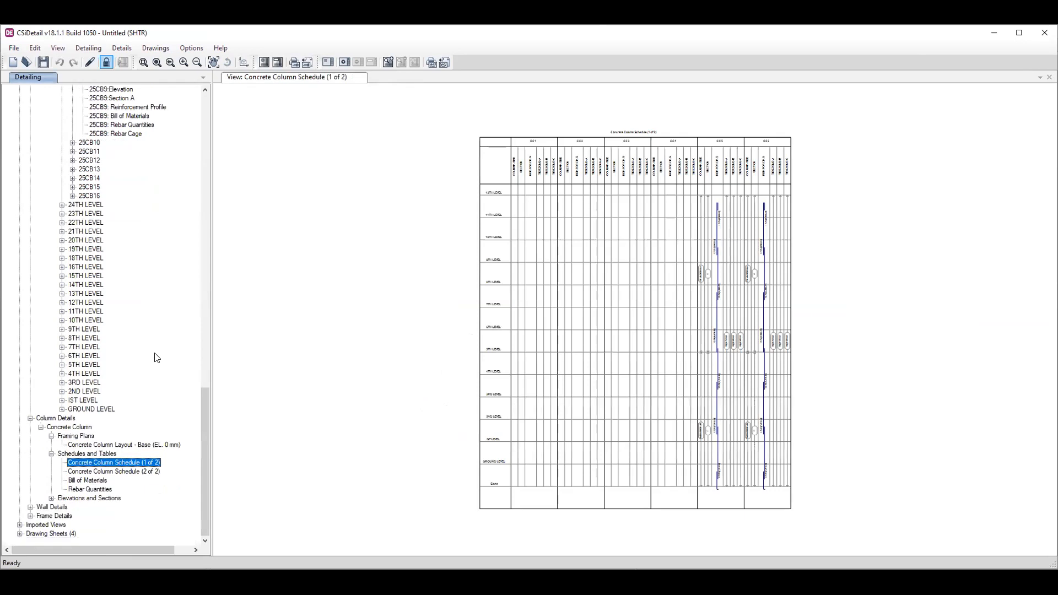
left_click(96, 473)
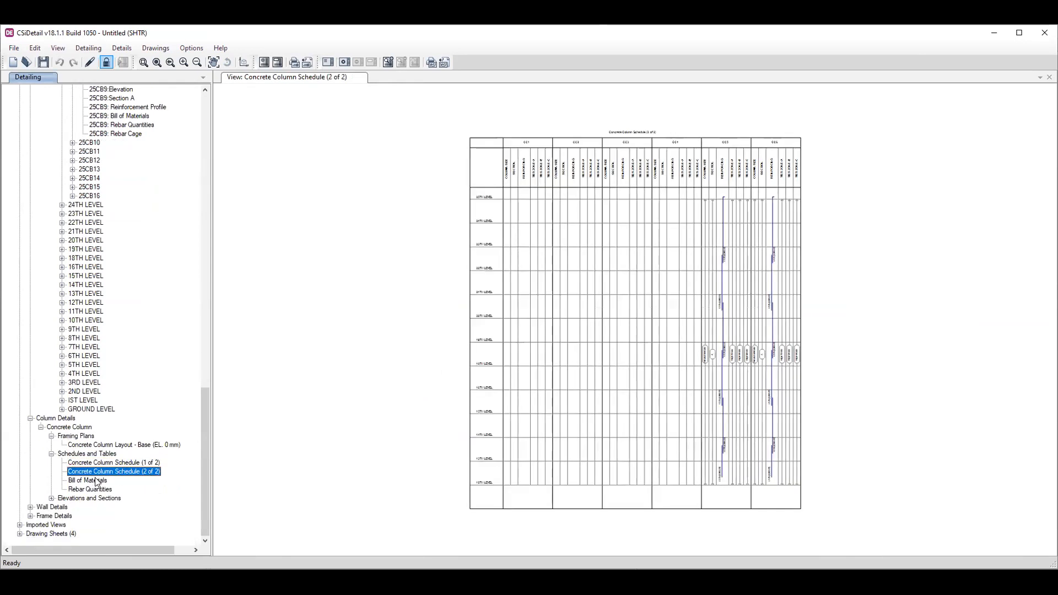
left_click(97, 481)
left_click(96, 490)
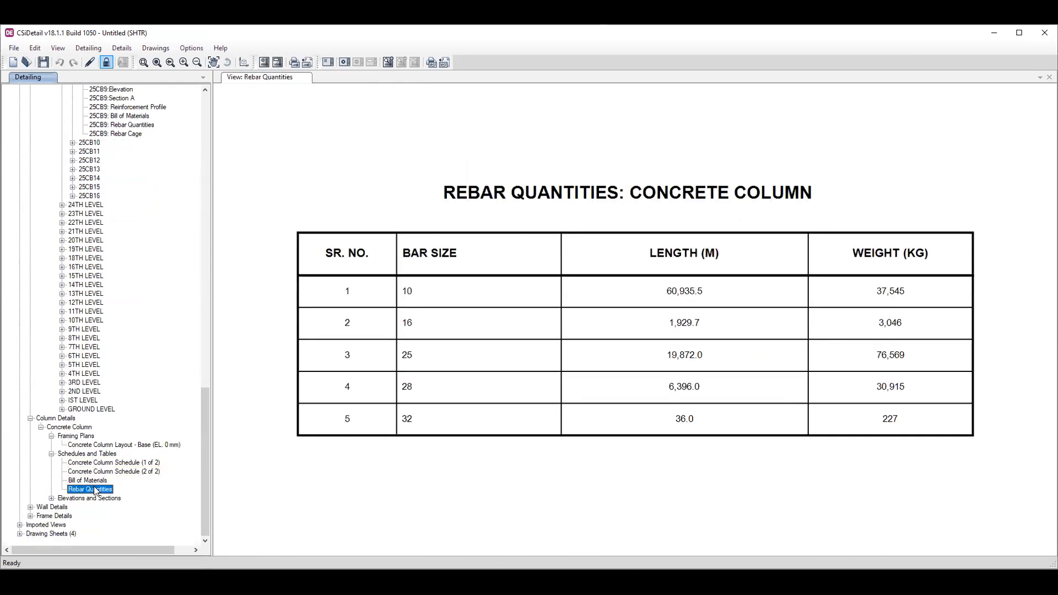
- Open the 3D rebar cage of concrete column CC1
left_click(51, 499)
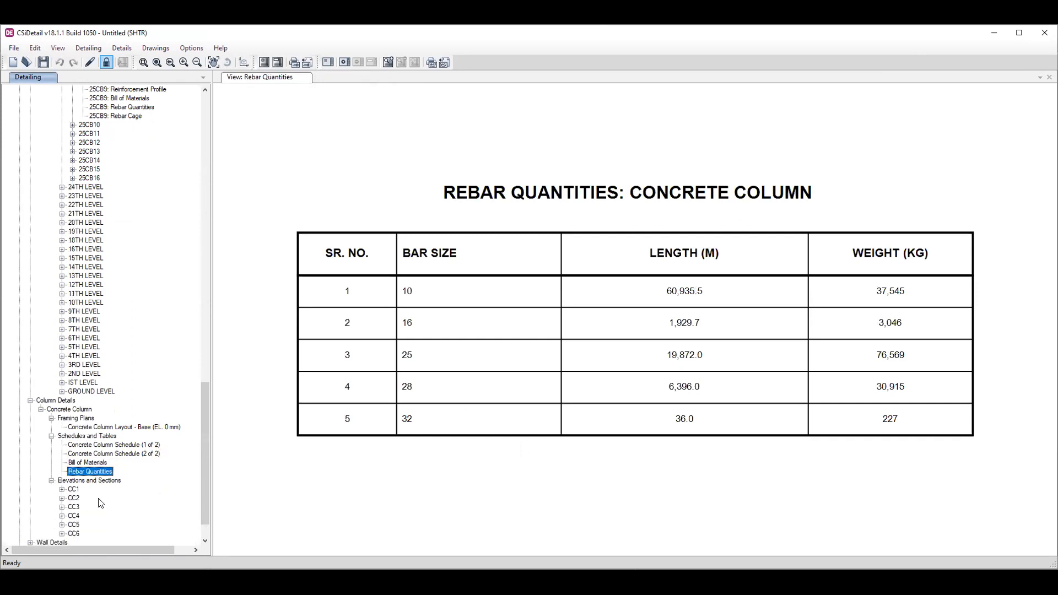
left_click(62, 489)
scroll(83, 485, "down", 4)
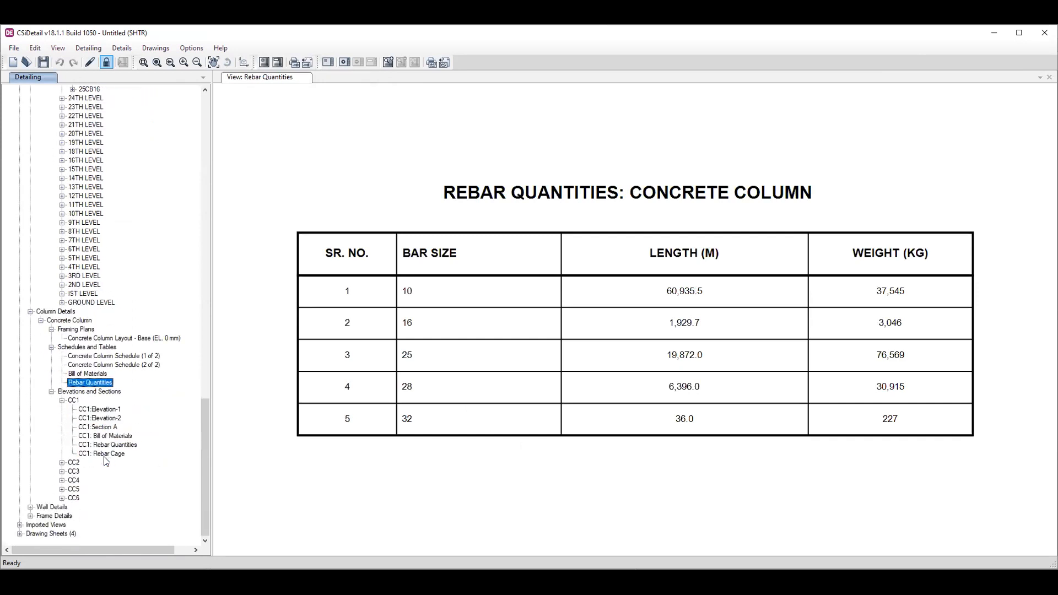
left_click(103, 453)
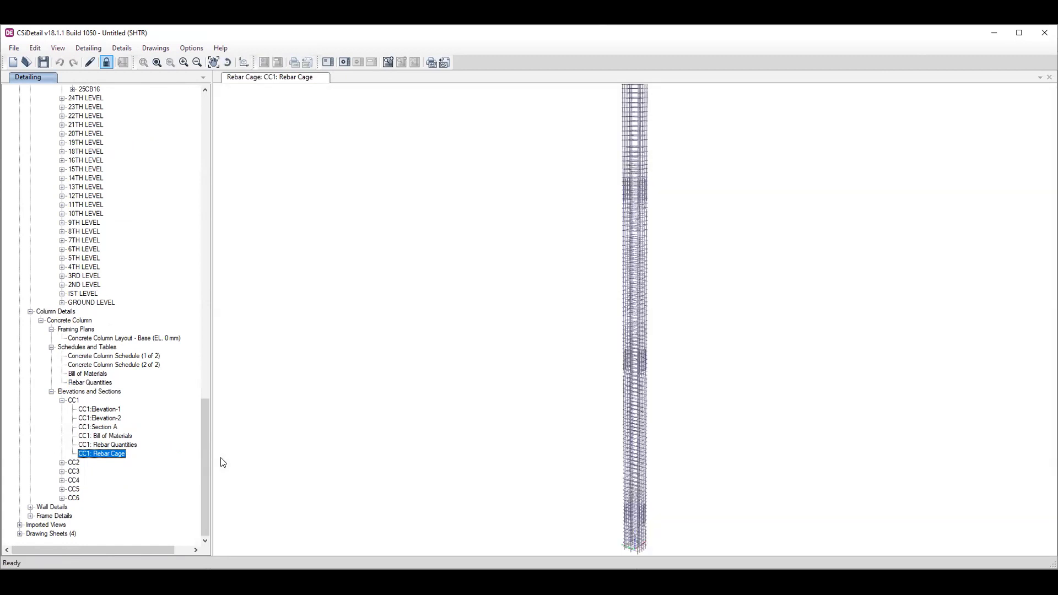
- Examine the CC1 rebar cage along its height, including the zone where the vertical bars overlap
scroll(453, 365, "down", 3)
scroll(594, 250, "up", 3)
scroll(545, 256, "up", 3)
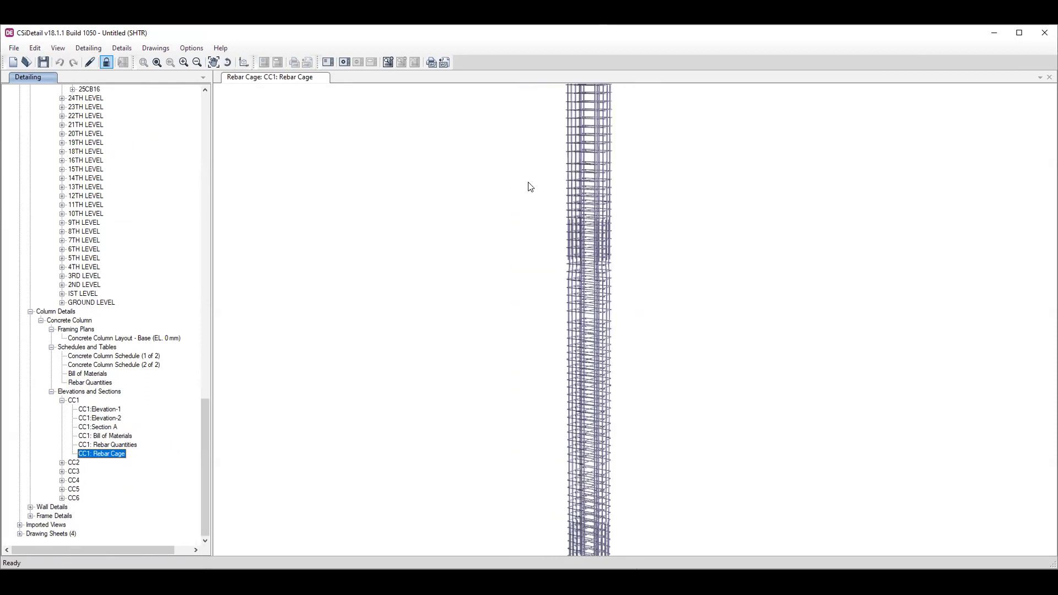
scroll(549, 465, "up", 3)
scroll(549, 465, "up", 5)
scroll(526, 395, "down", 6)
scroll(319, 461, "down", 3)
scroll(320, 461, "up", 3)
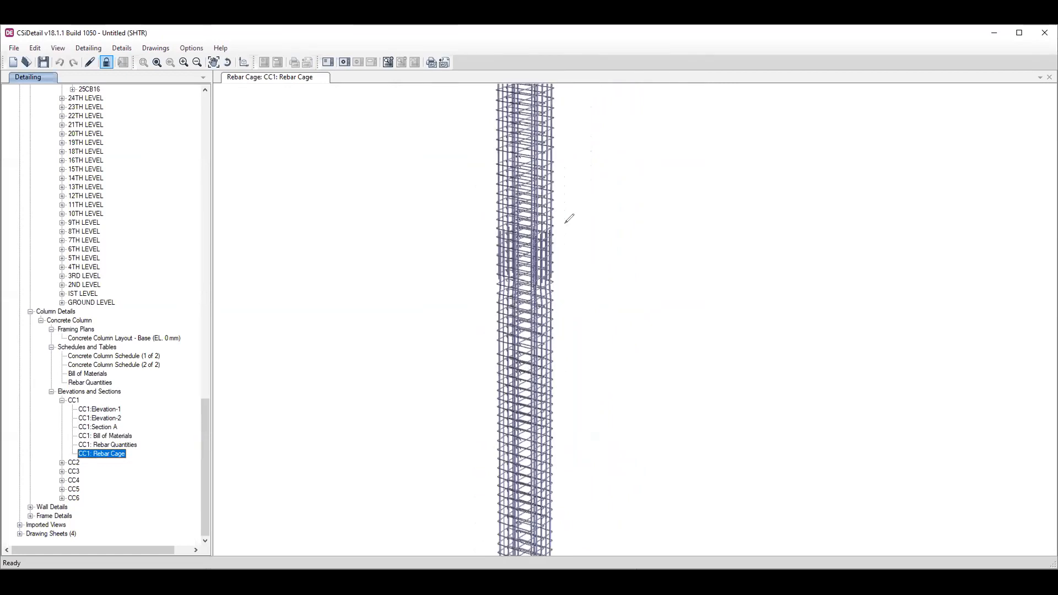
left_click_drag(568, 218, 571, 221)
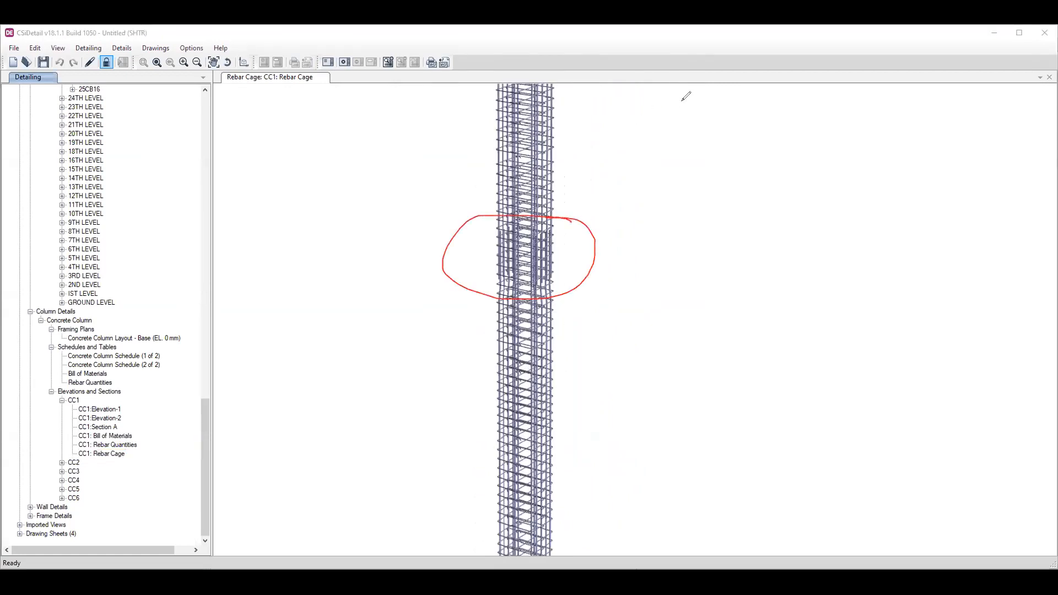
left_click(711, 114)
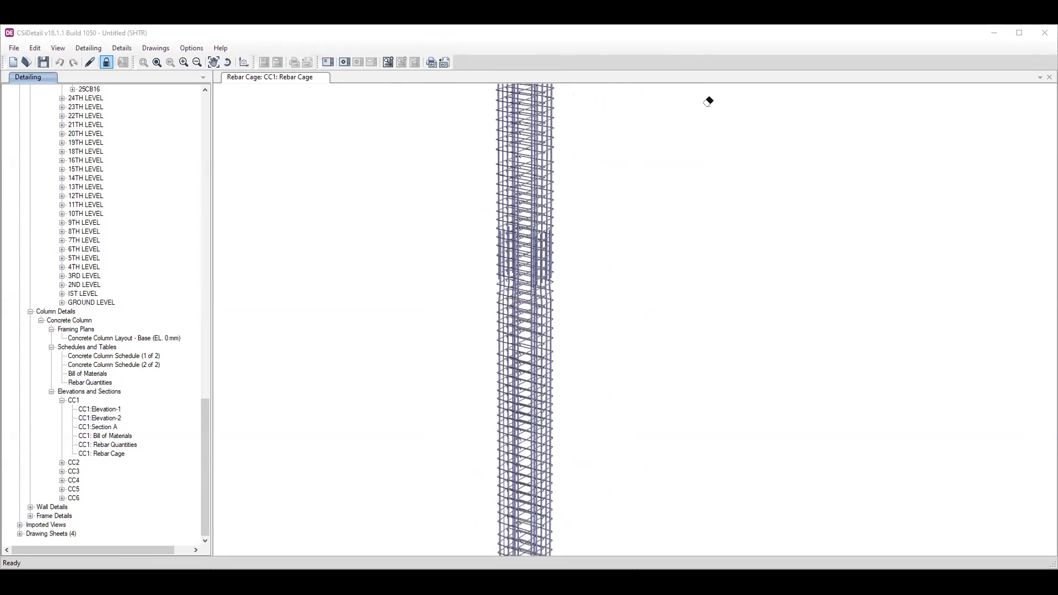
scroll(527, 395, "down", 3)
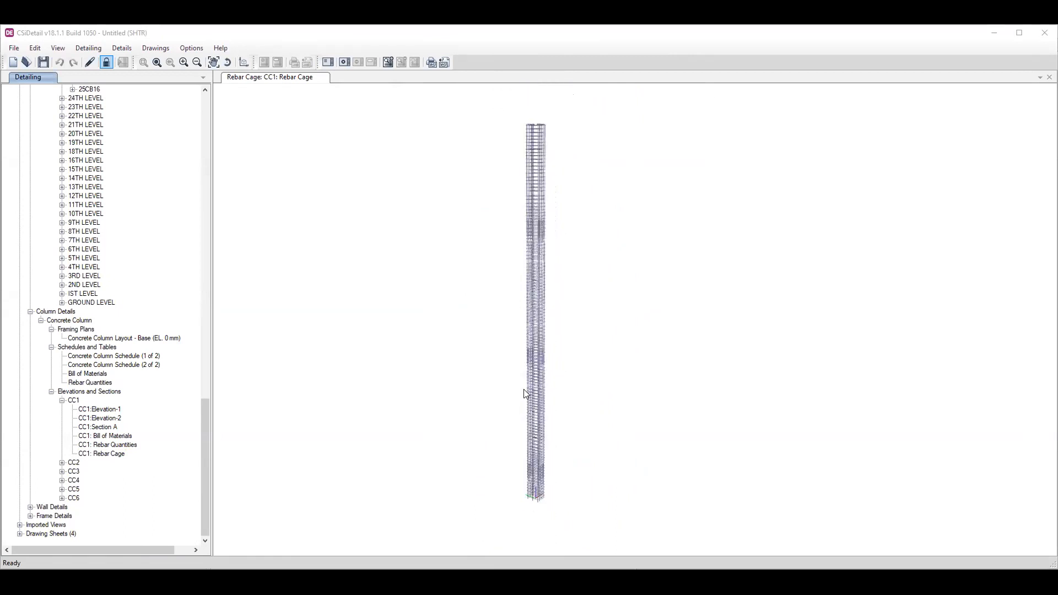
- View Section X of wall CW15 and Elevation (1 of 4) of wall CW14
left_click(31, 507)
left_click(41, 507)
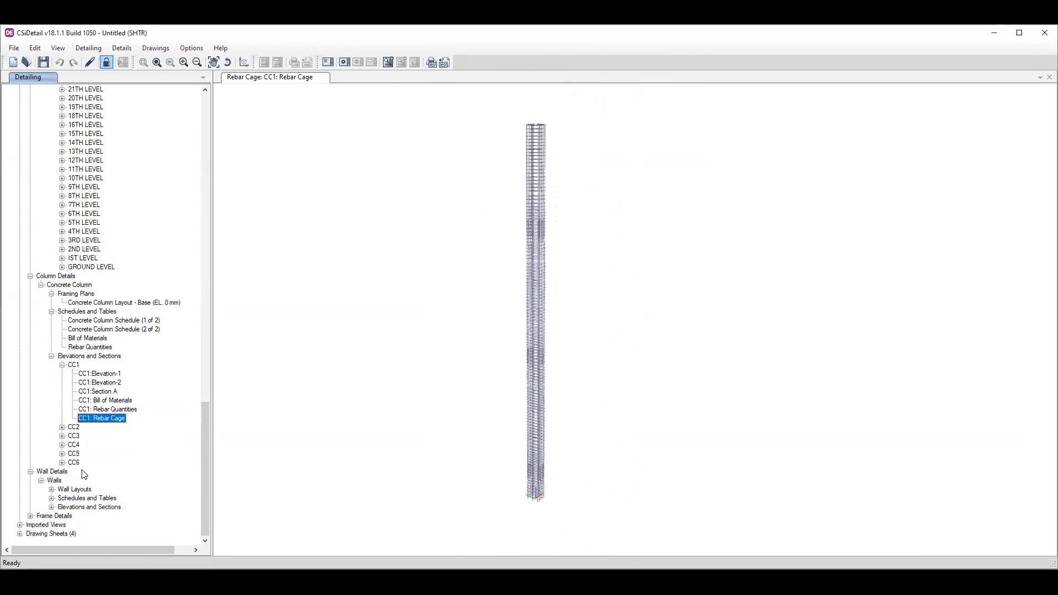
left_click(52, 507)
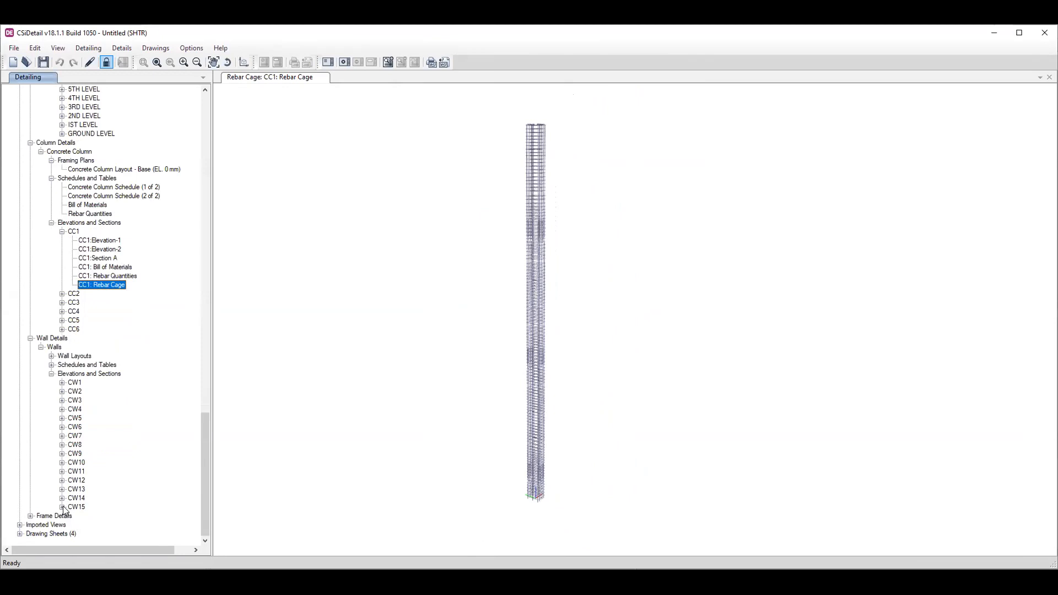
left_click(61, 507)
left_click(105, 497)
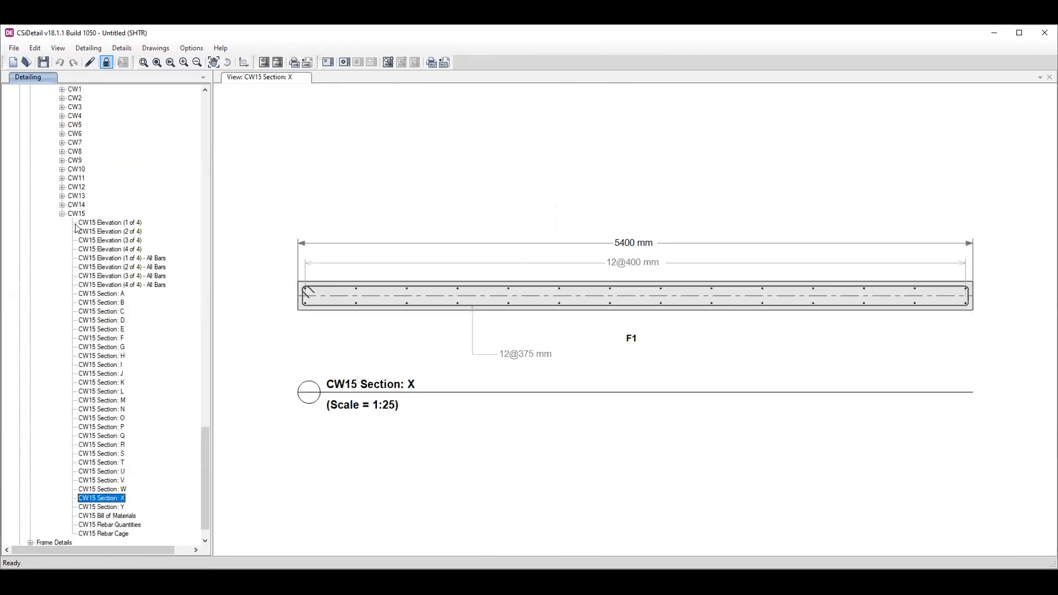
left_click(62, 204)
left_click(97, 214)
- View the bill of materials and rebar quantities for the walls, plus the wall layout at Base (EL. 0 mm)
scroll(93, 270, "up", 7)
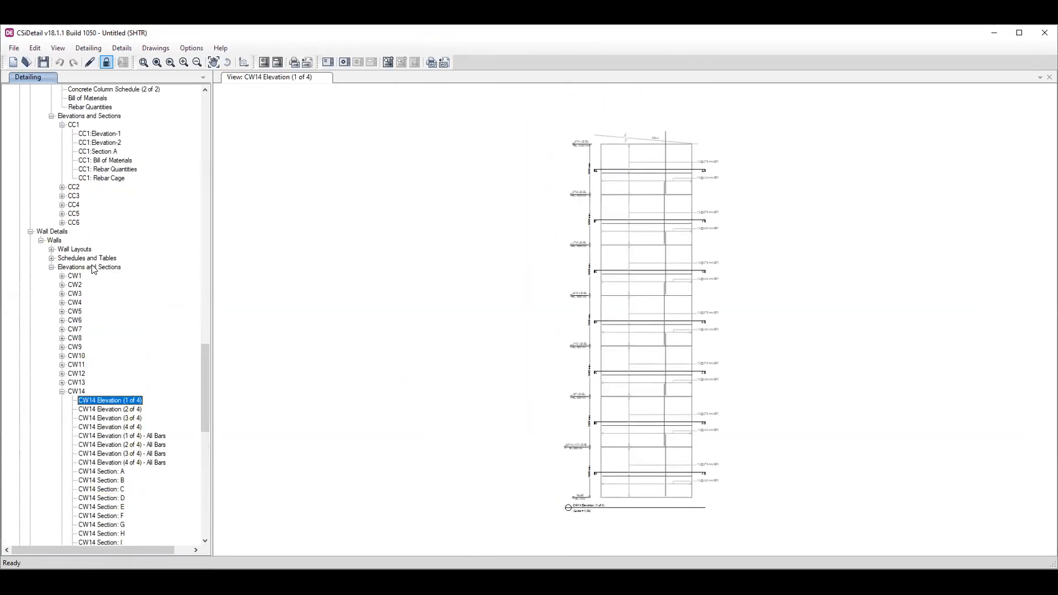
scroll(94, 270, "up", 4)
left_click(51, 365)
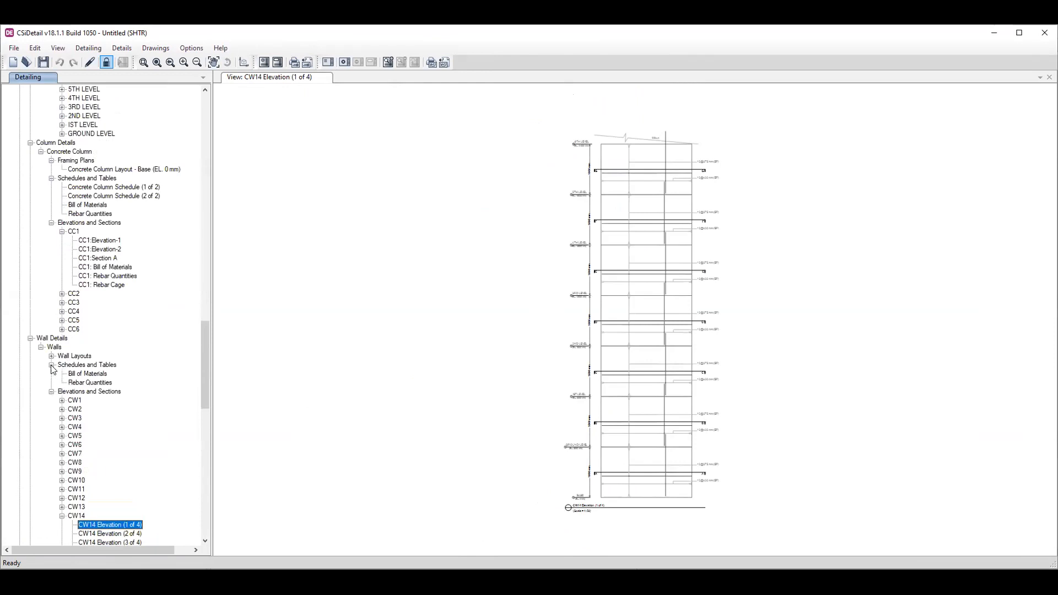
left_click(90, 374)
left_click(95, 384)
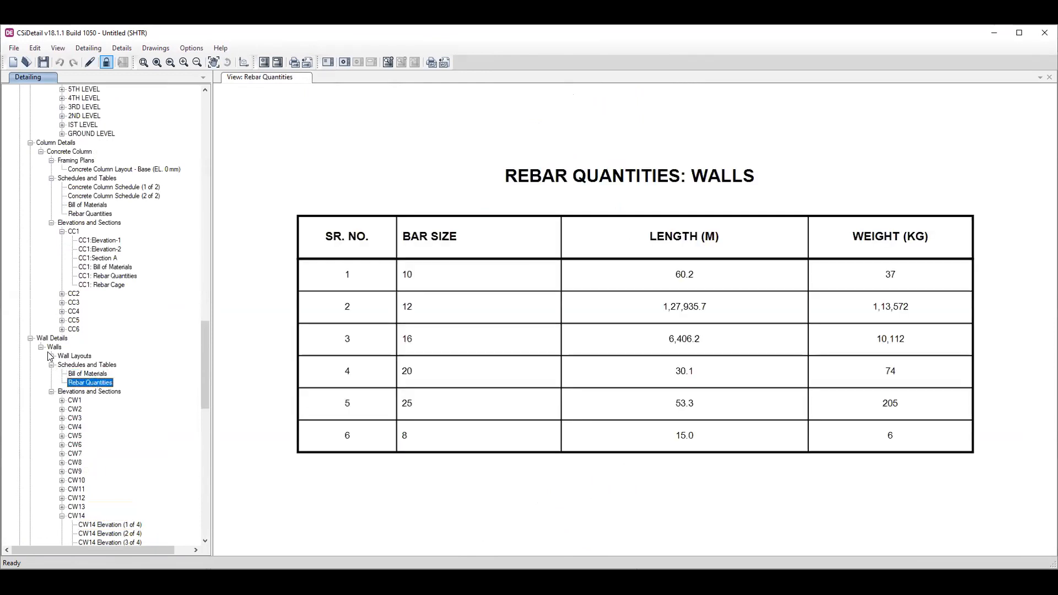
left_click(51, 356)
left_click(98, 366)
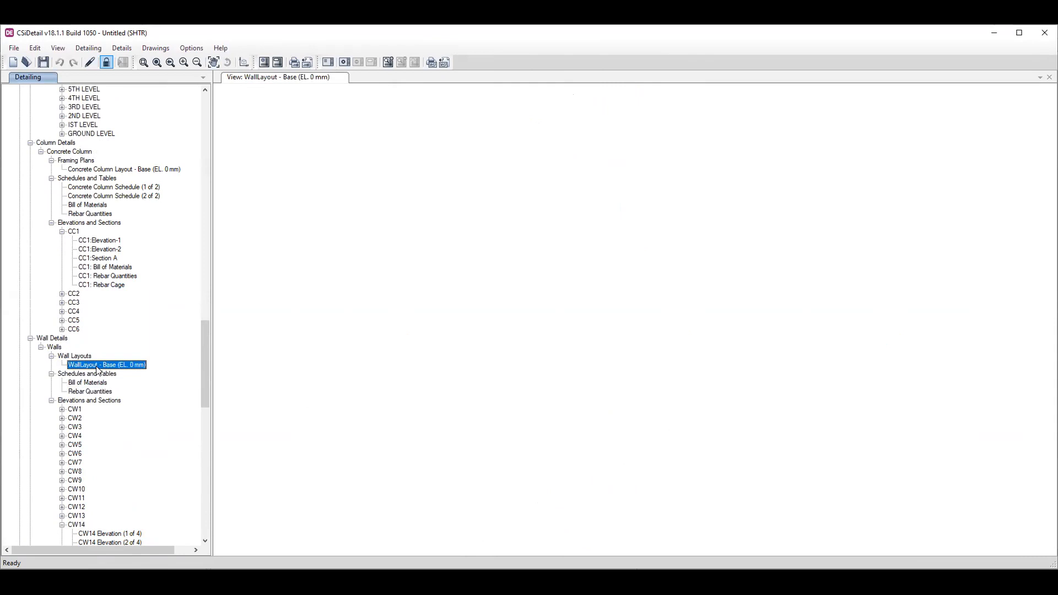
- Examine the 3D rebar cage of wall CW15 up close
scroll(98, 370, "down", 20)
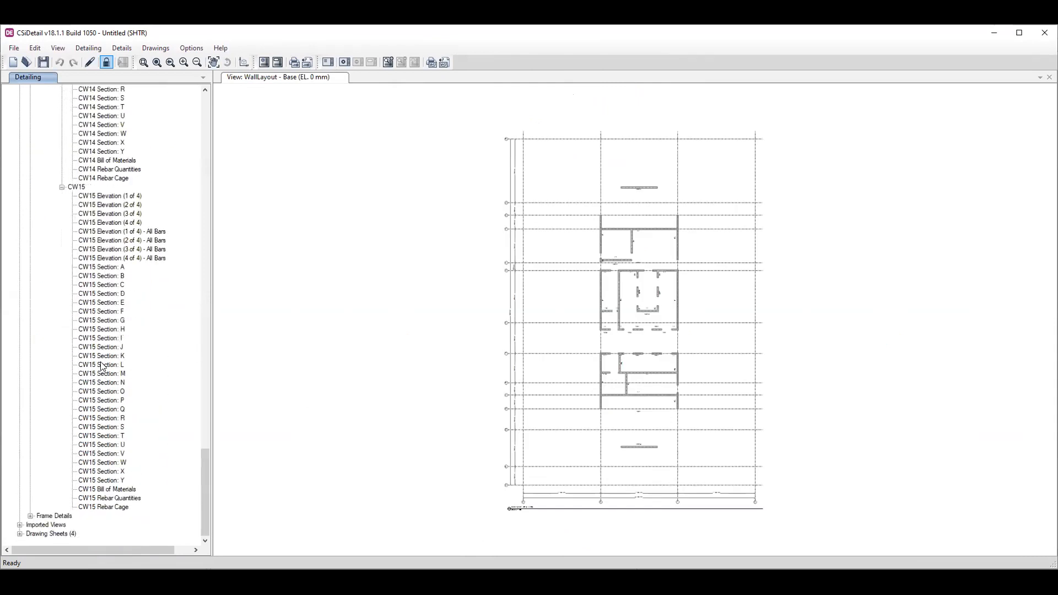
double_click(104, 507)
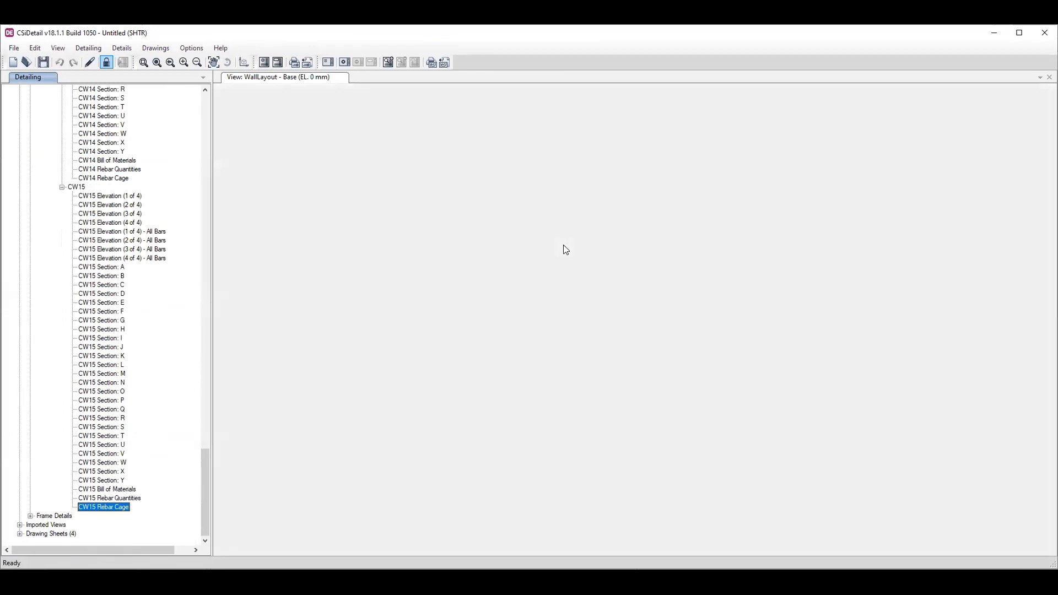
scroll(595, 221, "up", 5)
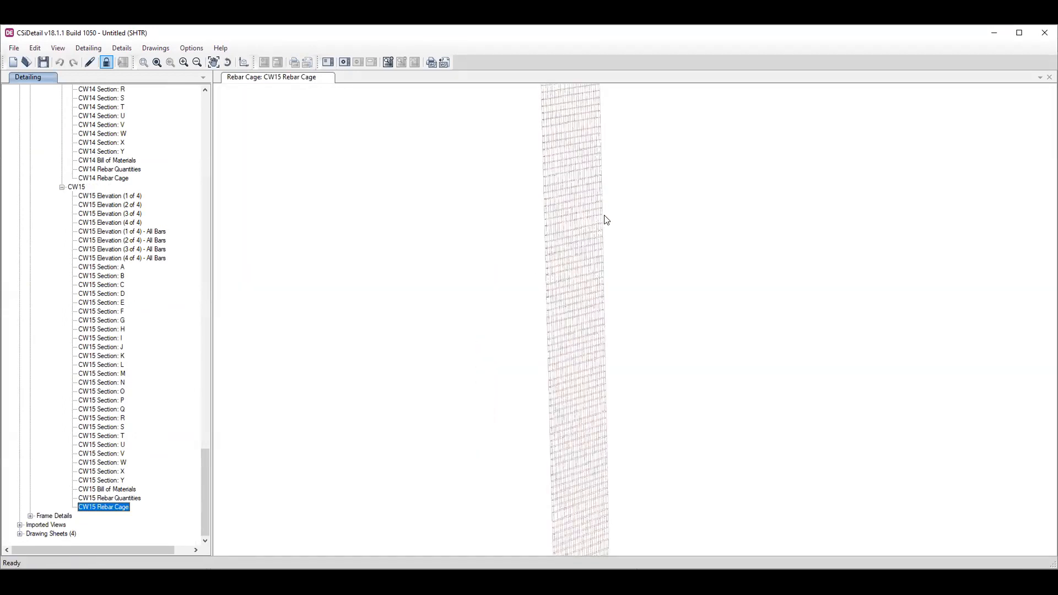
scroll(479, 227, "up", 5)
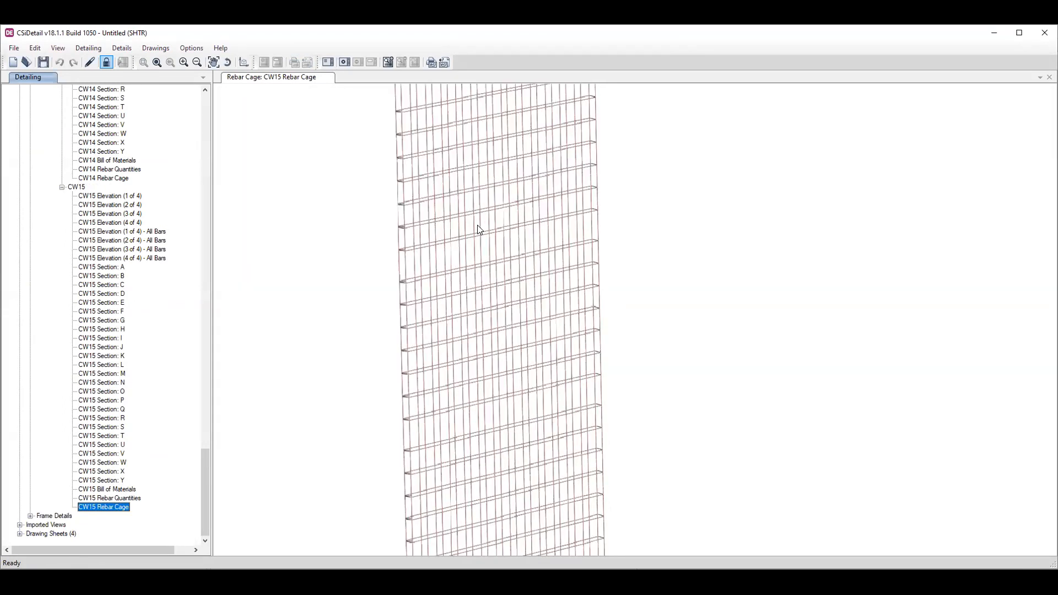
- Examine the CW15 wall rebar cage along its height, down to its lower end
scroll(564, 256, "down", 3)
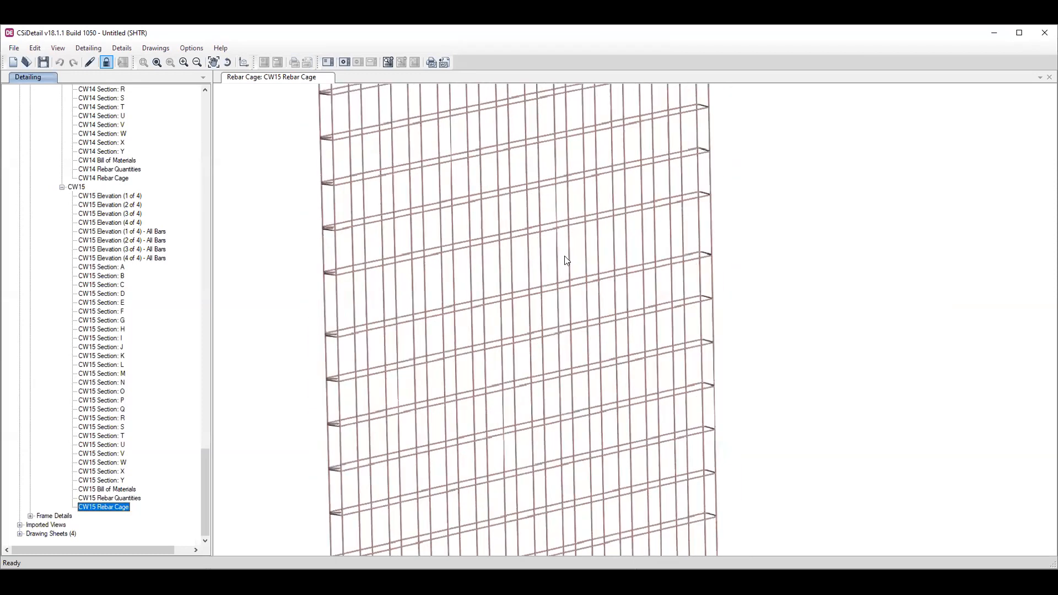
scroll(477, 201, "down", 2)
scroll(494, 179, "down", 5)
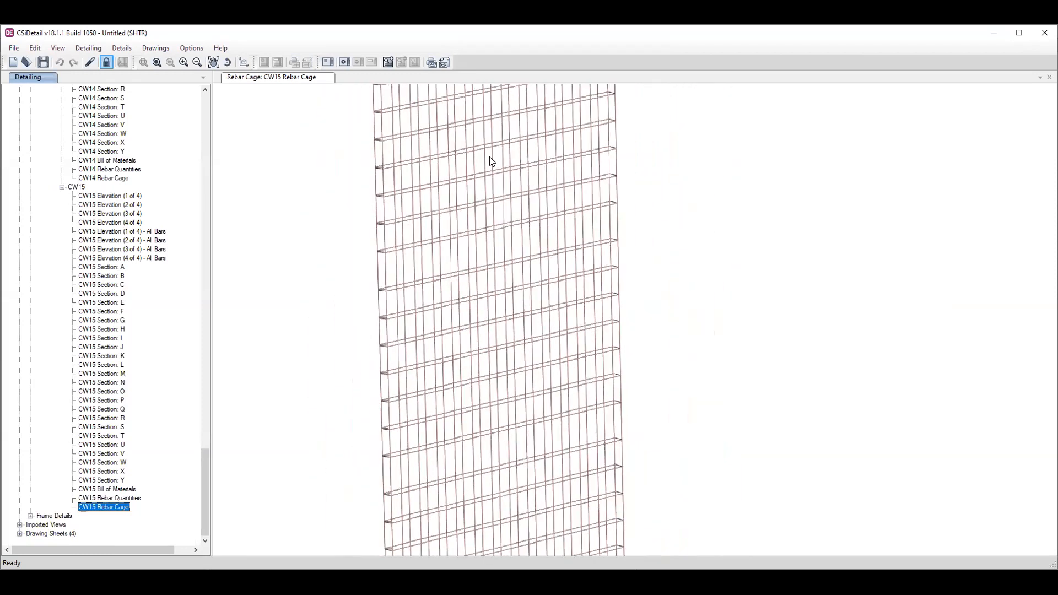
scroll(508, 235, "down", 3)
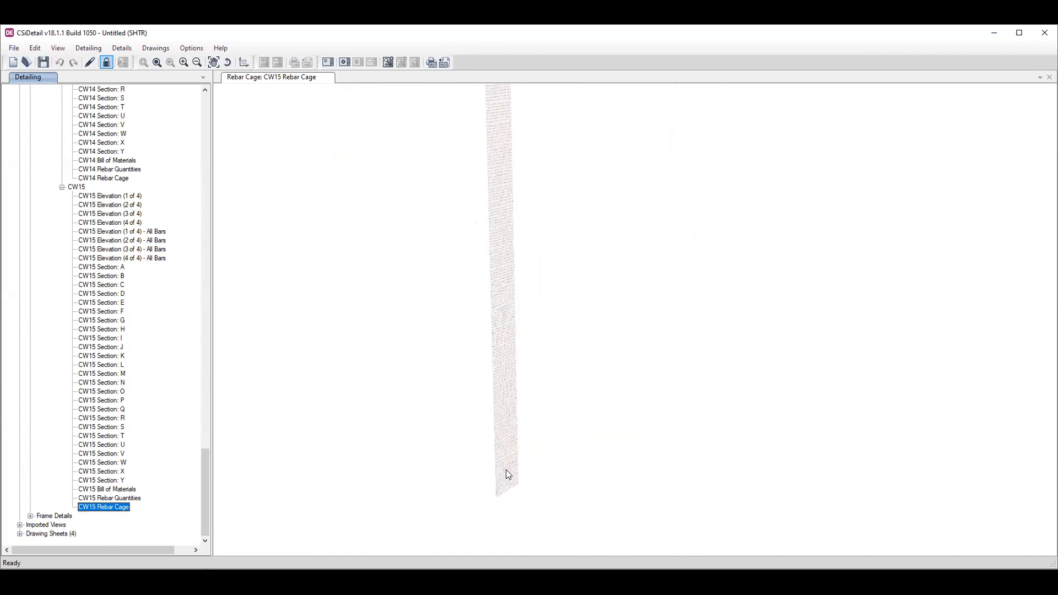
scroll(505, 470, "up", 5)
scroll(502, 373, "up", 4)
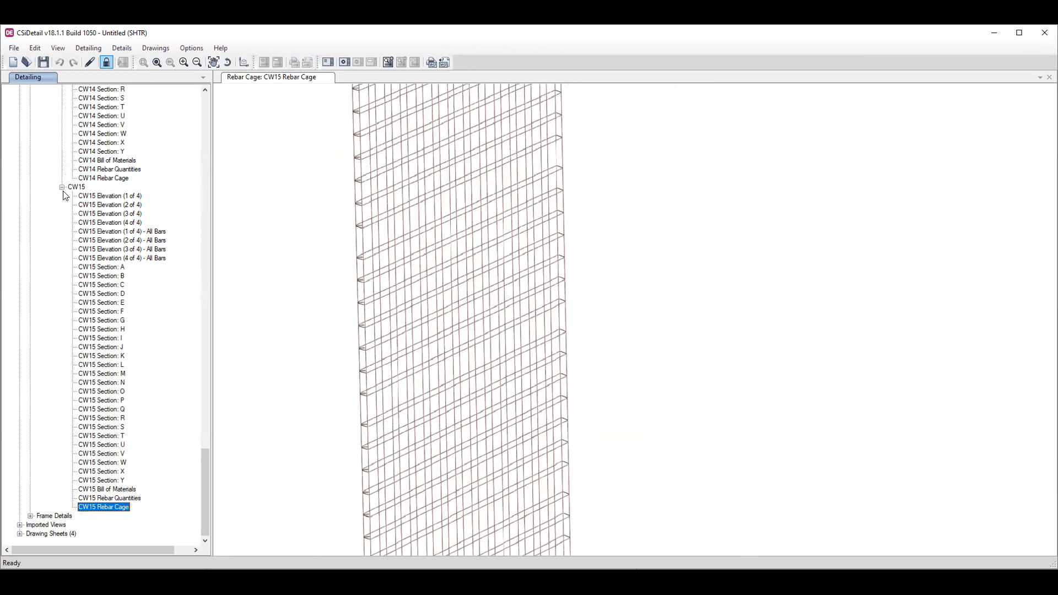
- Collapse the wall CW15 and column CC1 entries, followed by the whole Detailing tree
left_click(63, 186)
scroll(63, 199, "up", 1)
left_click(62, 205)
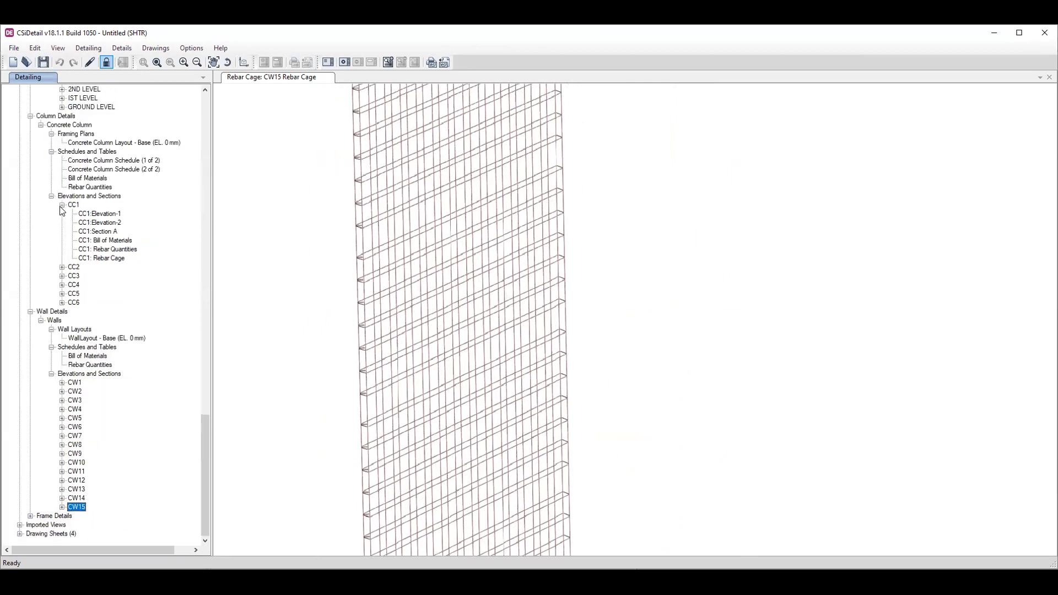
left_click(61, 205)
scroll(62, 226, "up", 10)
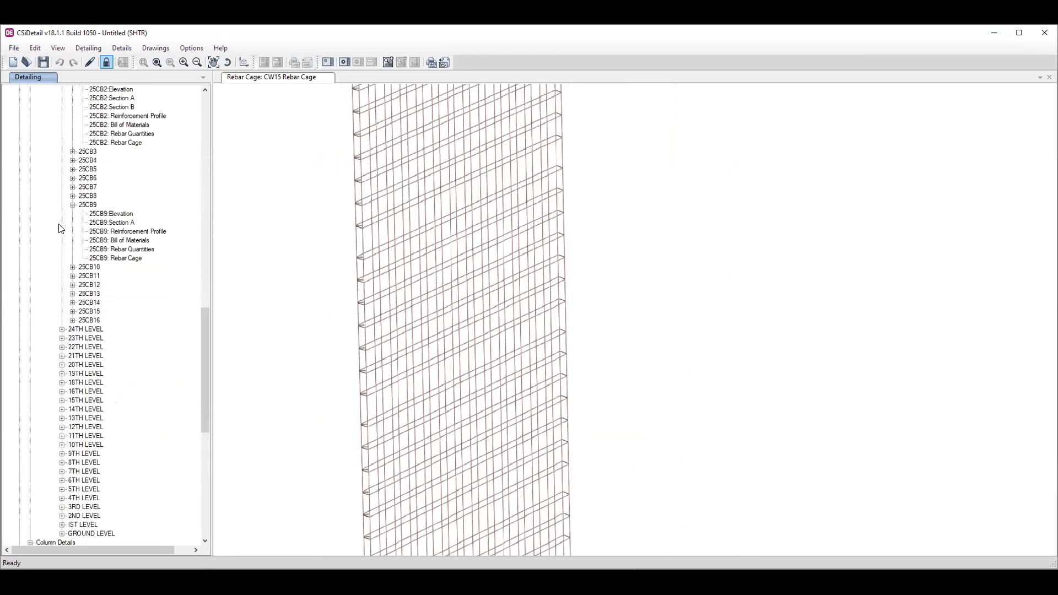
scroll(61, 236, "up", 20)
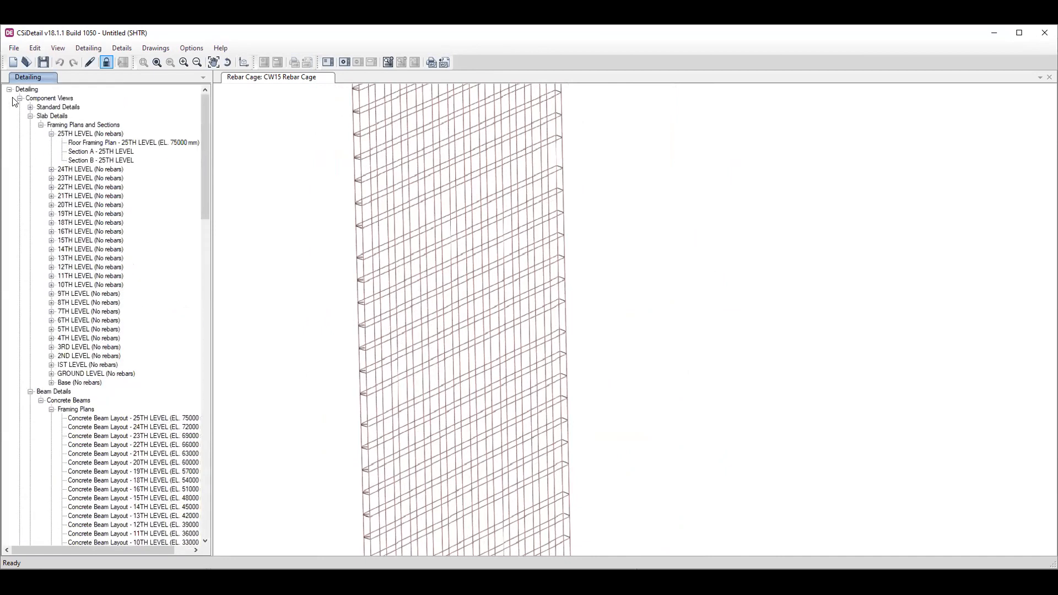
left_click(9, 89)
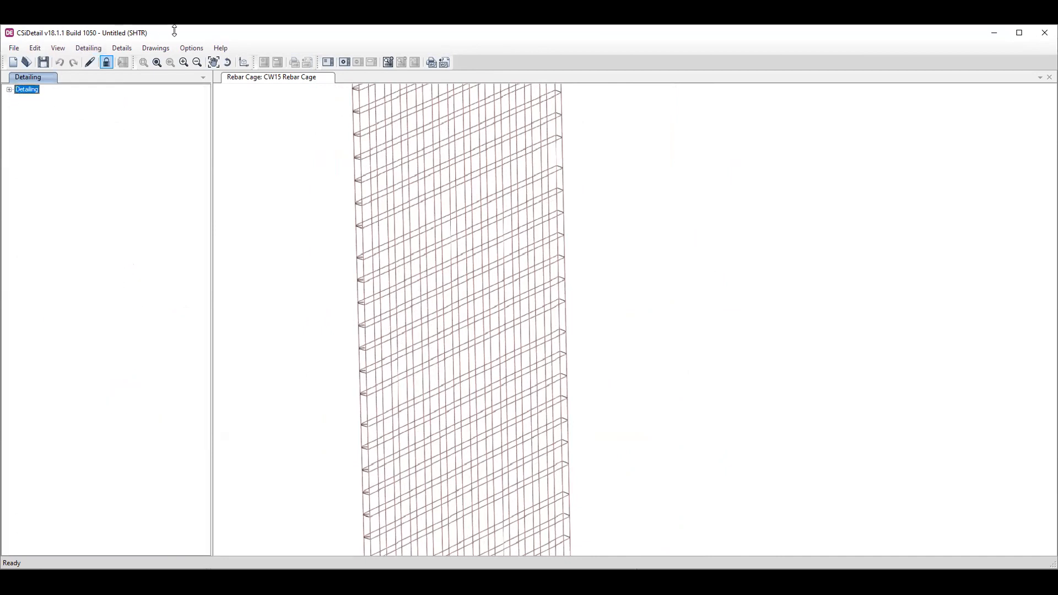
- Start exporting the detailing to a Viewer file
left_click(14, 48)
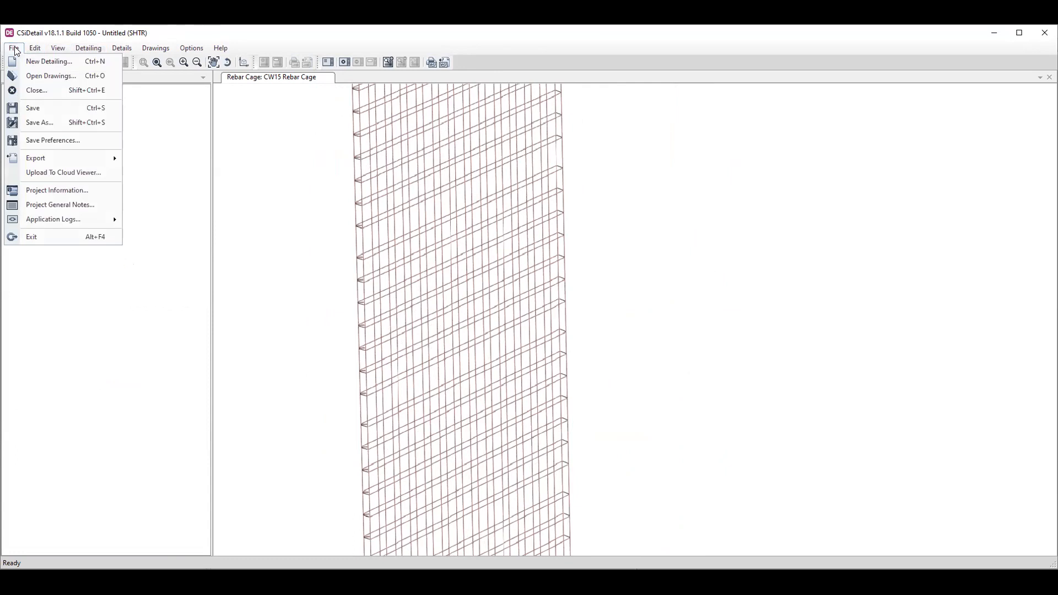
mouse_move(74, 159)
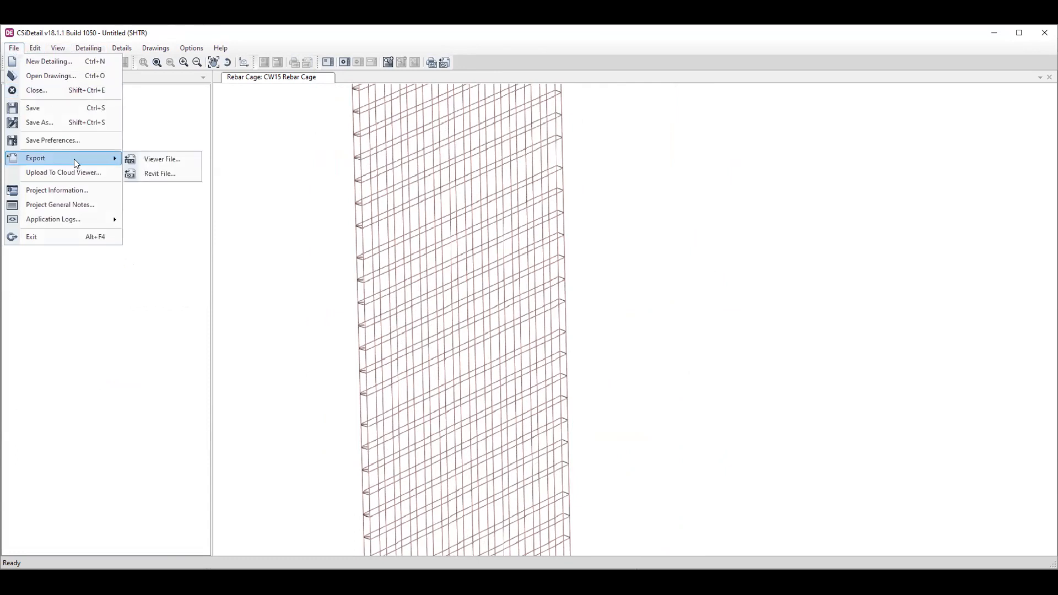
left_click(187, 159)
scroll(533, 245, "down", 1)
scroll(533, 245, "up", 1)
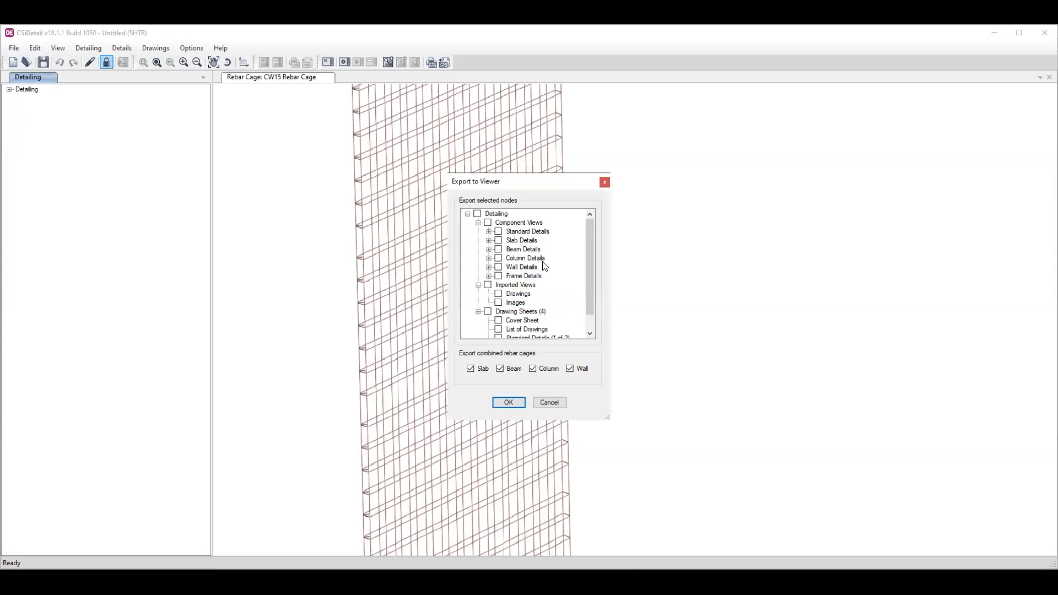
- Expand the concrete column elevations and sections and mark column CC6 and the wall details for export
left_click(488, 258)
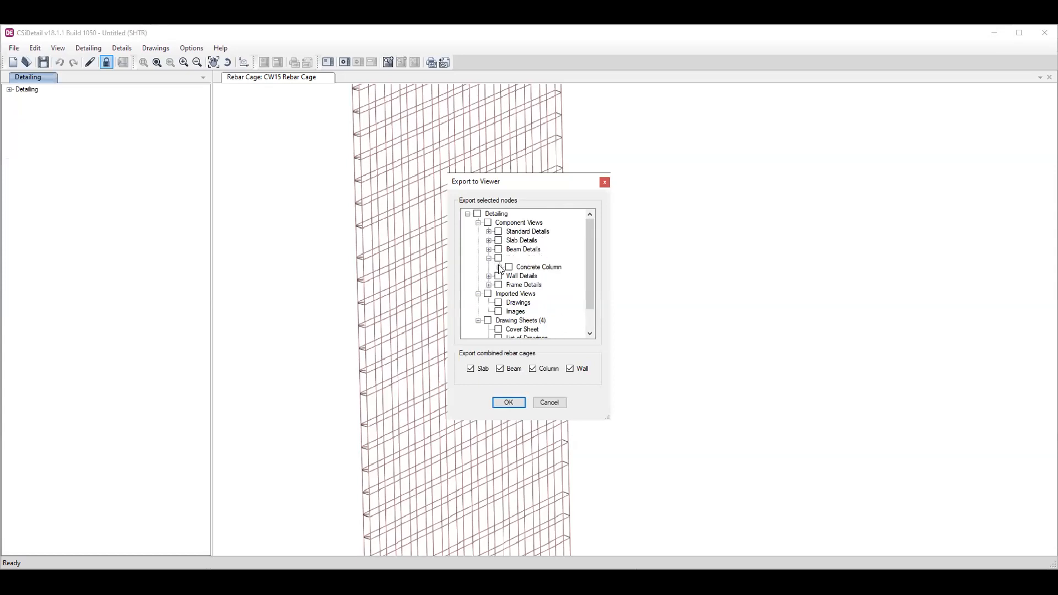
left_click(499, 268)
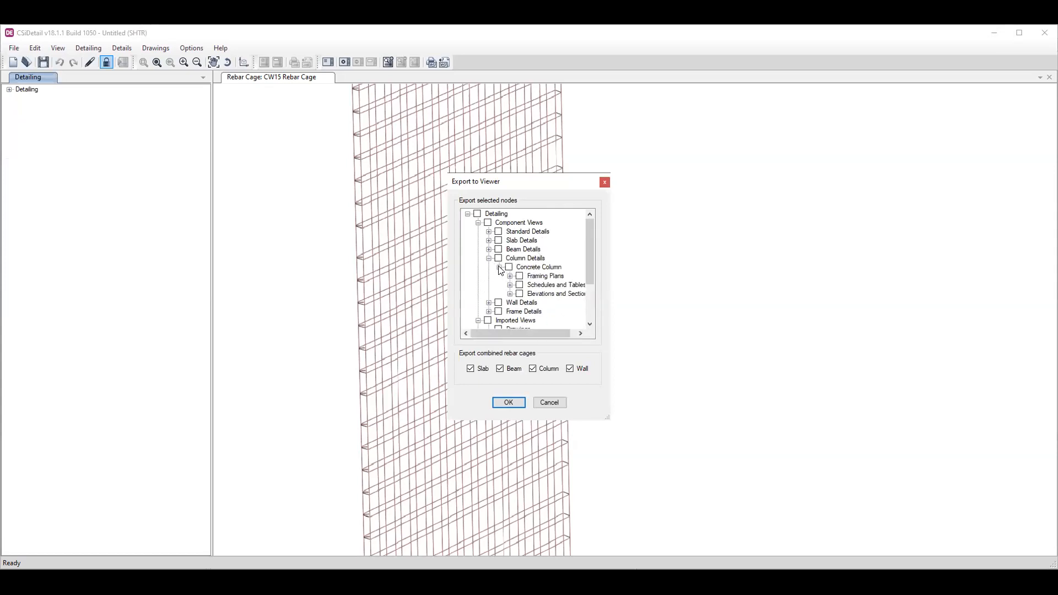
left_click(510, 294)
scroll(517, 295, "down", 3)
scroll(518, 294, "up", 2)
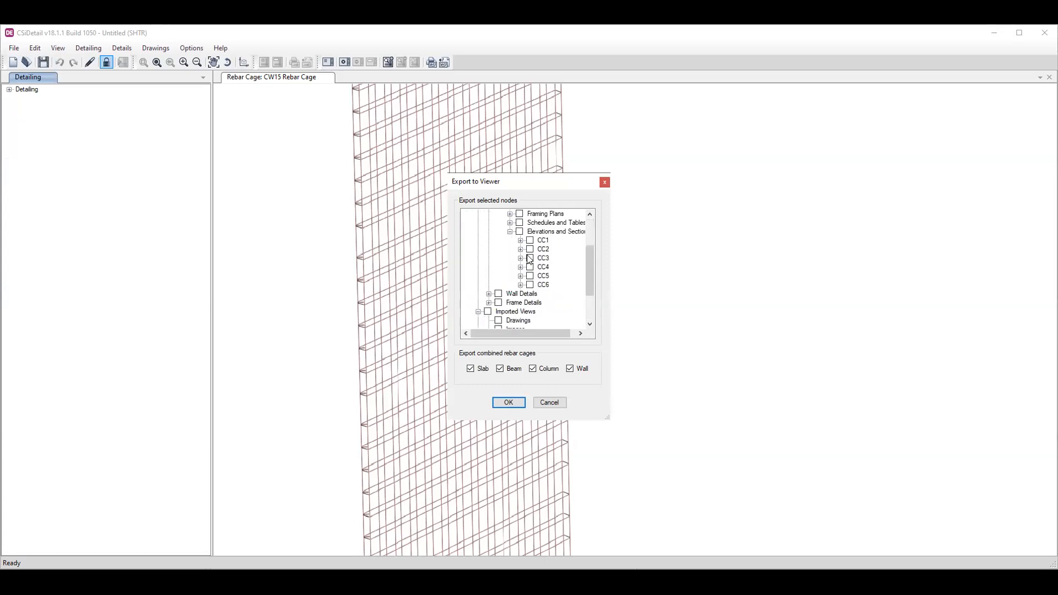
left_click(521, 285)
scroll(557, 279, "down", 2)
scroll(568, 284, "up", 2)
left_click(573, 285)
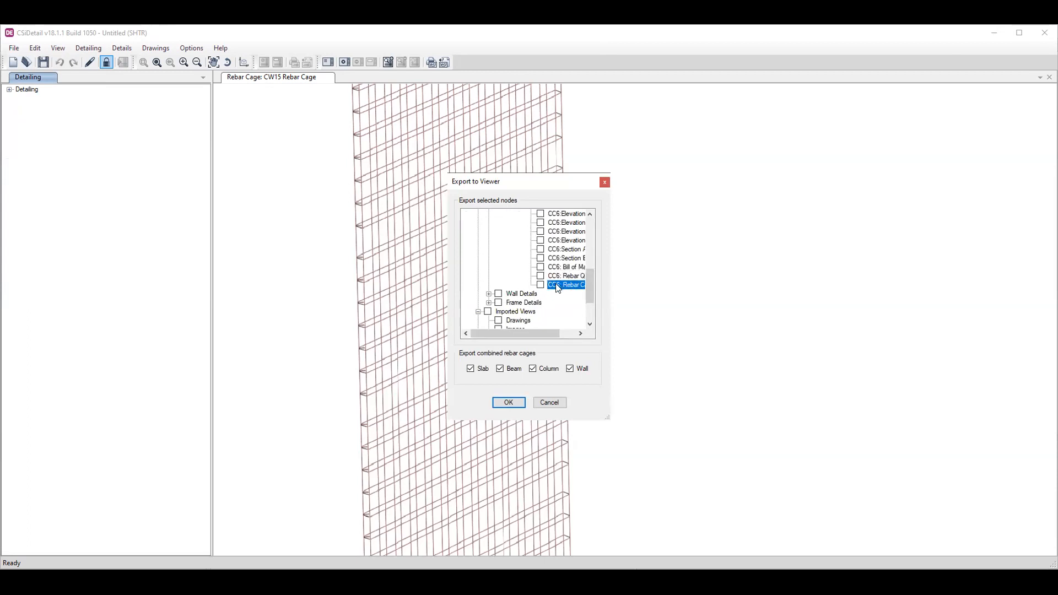
scroll(558, 288, "up", 3)
left_click(530, 285)
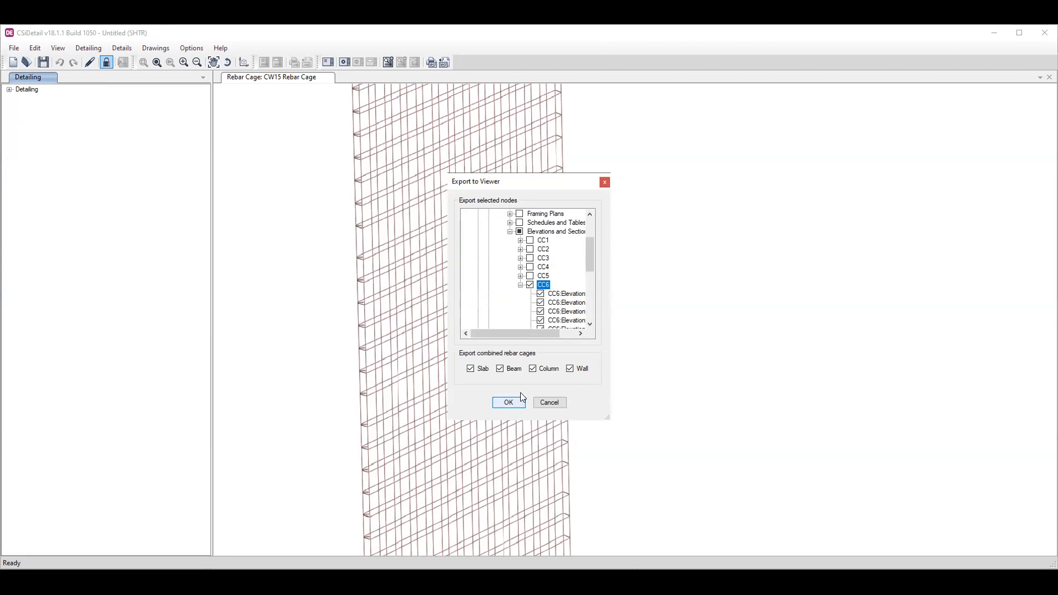
scroll(513, 270, "down", 5)
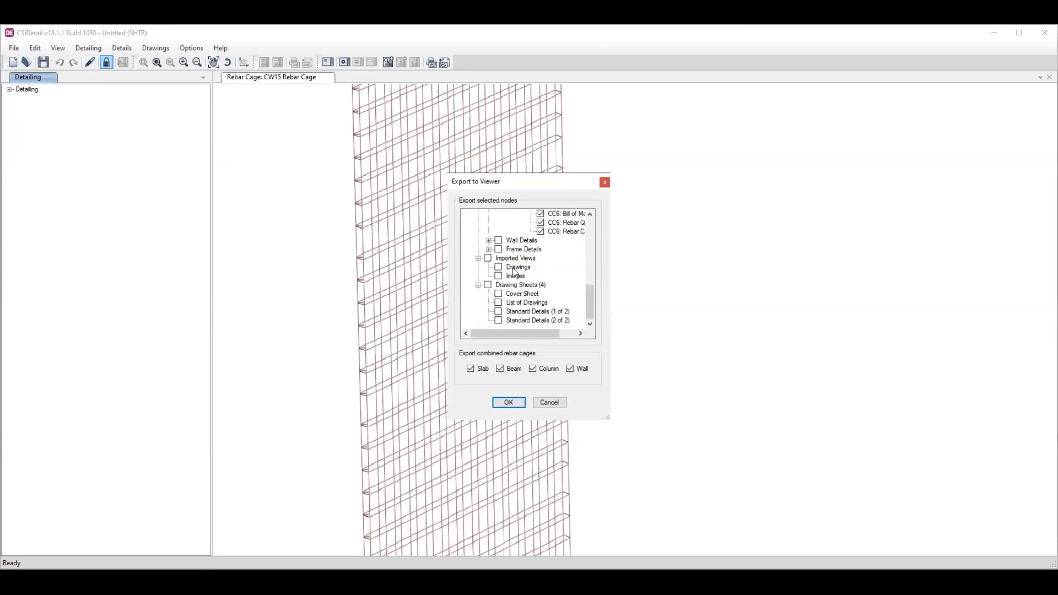
left_click(498, 241)
scroll(543, 270, "up", 10)
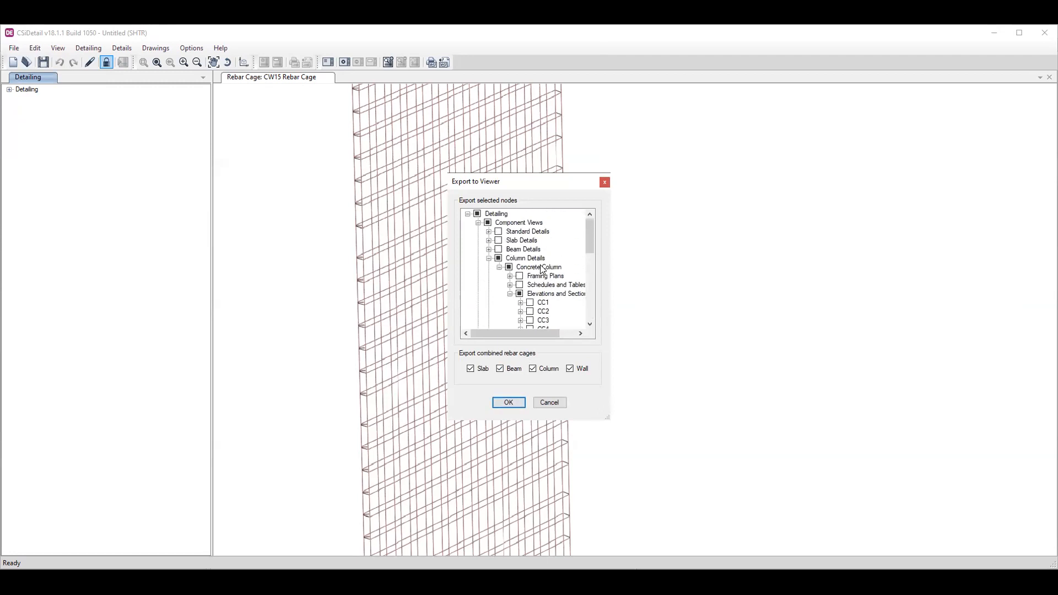
- Select the entire Detailing tree for the Viewer export and accept the selection
left_click(477, 214)
scroll(511, 244, "down", 10)
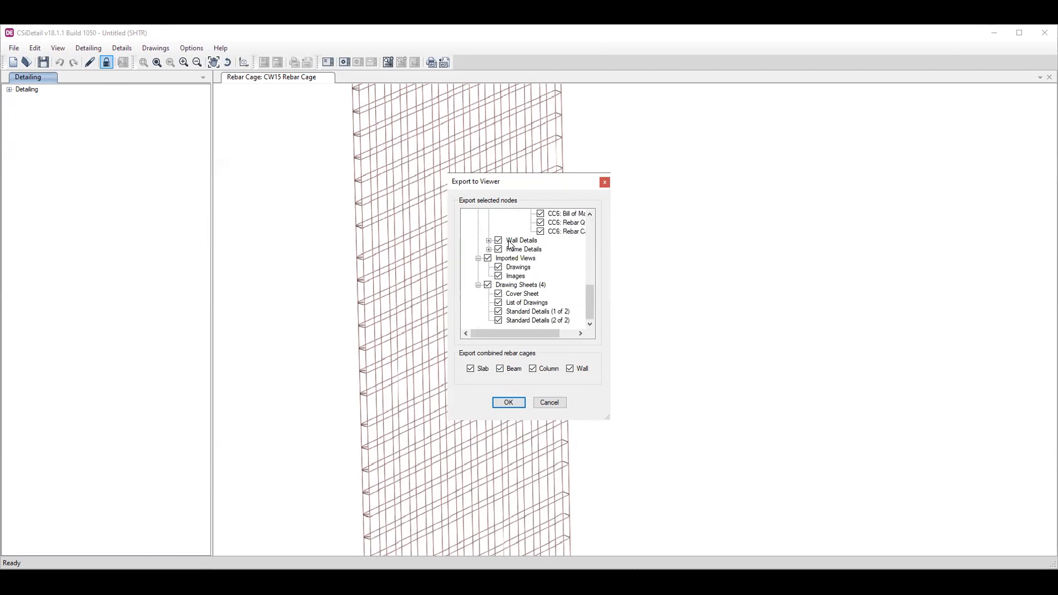
left_click(516, 402)
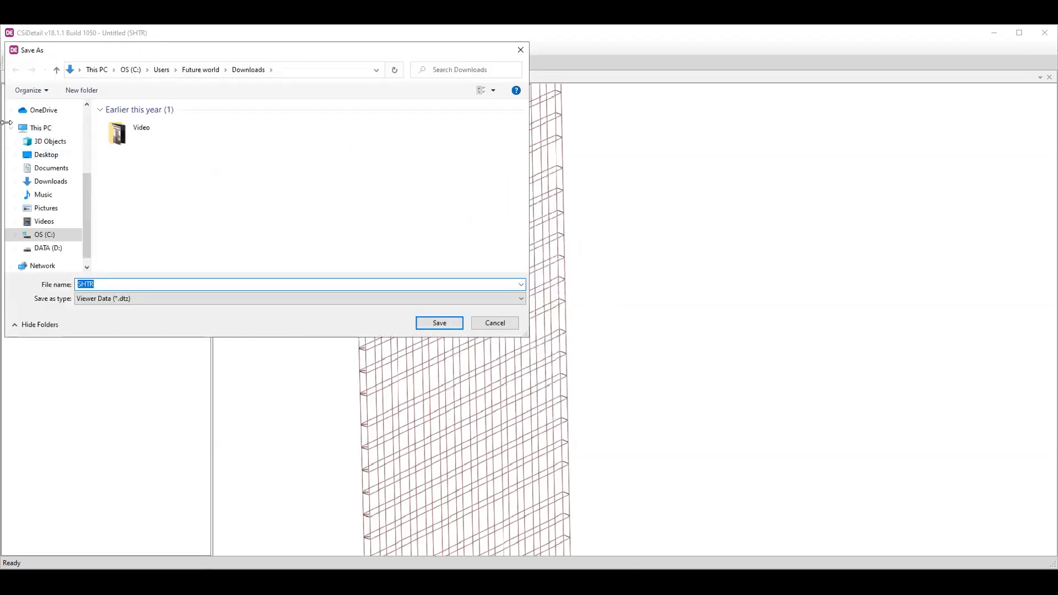
- Save the Viewer data file as SHTR in the final g+25 folder on the Desktop
left_click(49, 155)
double_click(203, 143)
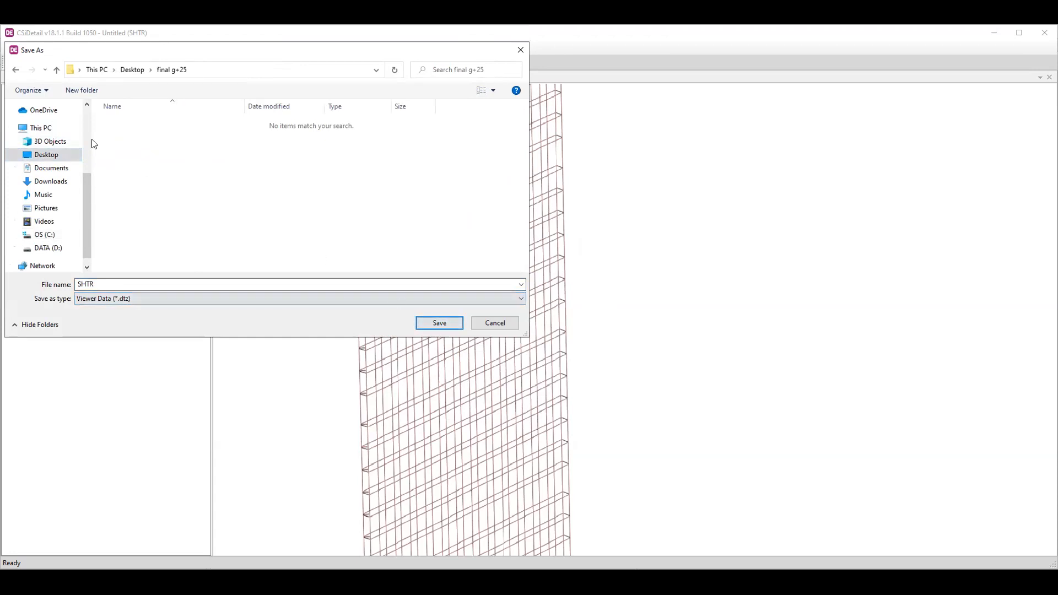
left_click(19, 69)
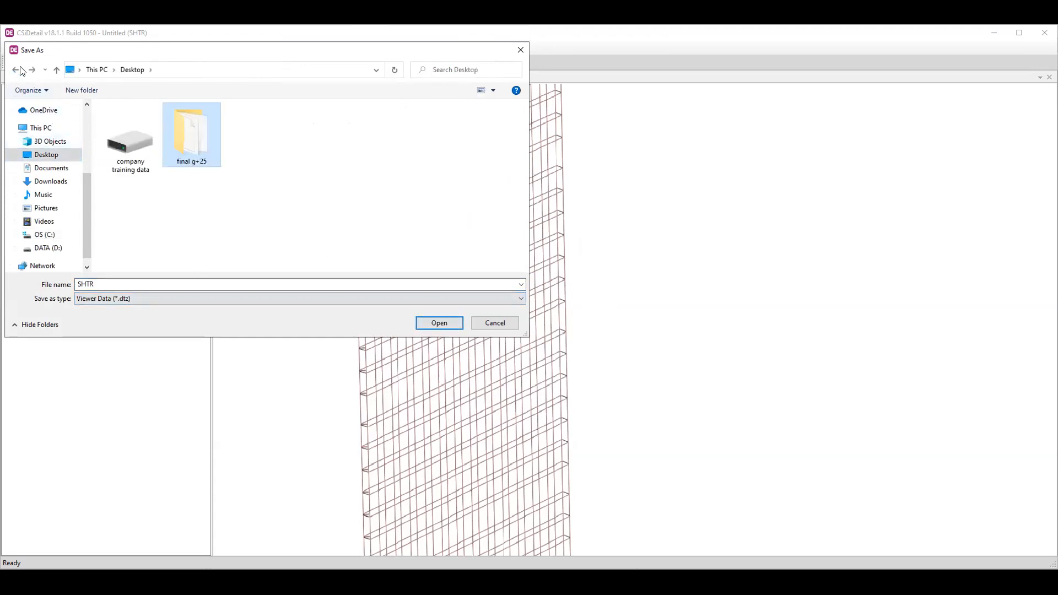
double_click(201, 150)
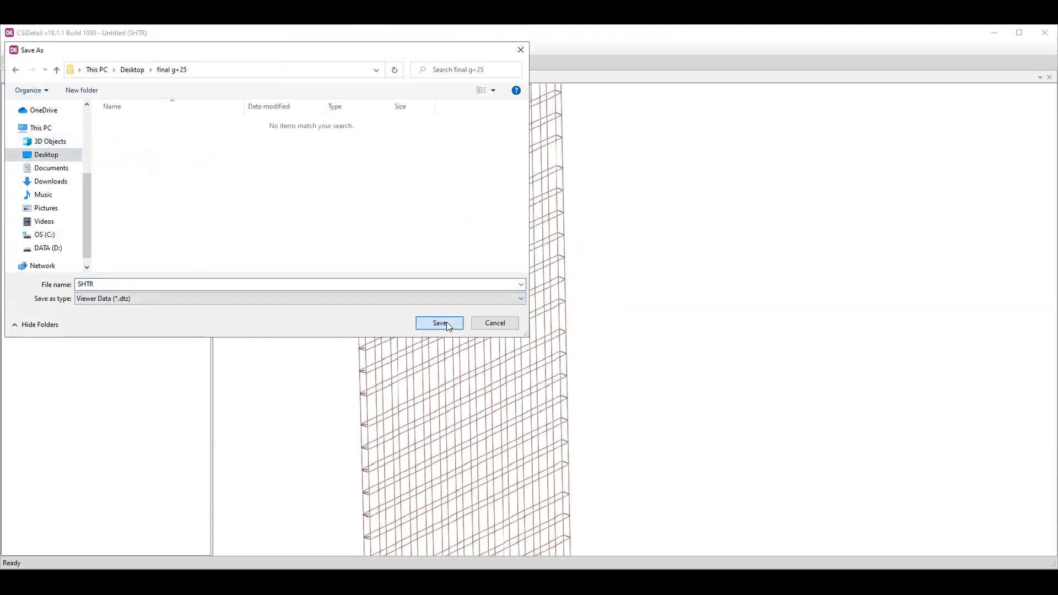
left_click(448, 324)
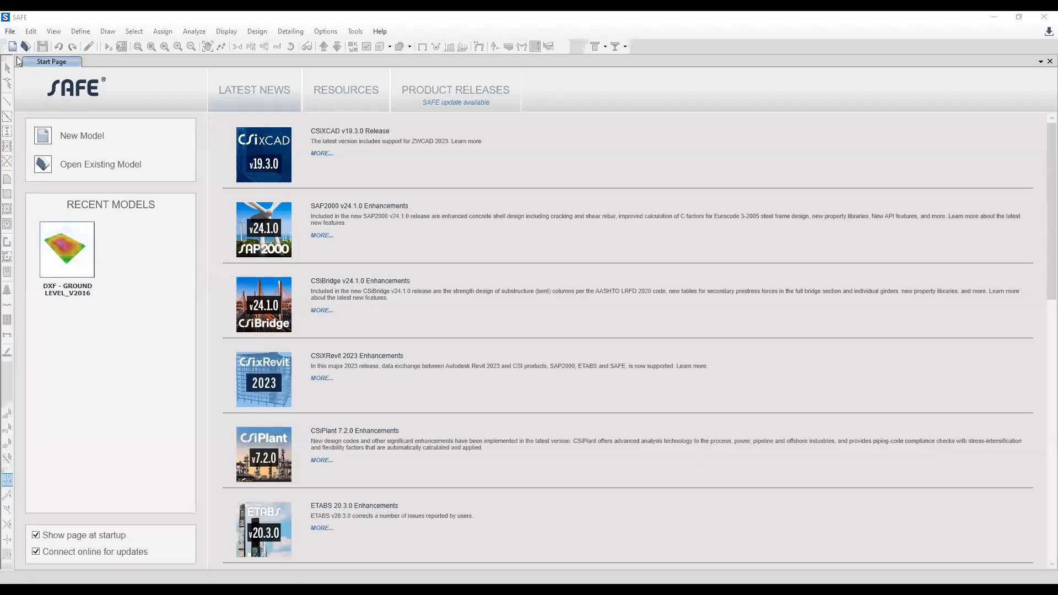
- In SAFE, open the DXF - GROUND LEVEL model from the final g+25 folder on the Desktop
left_click(12, 33)
left_click(31, 59)
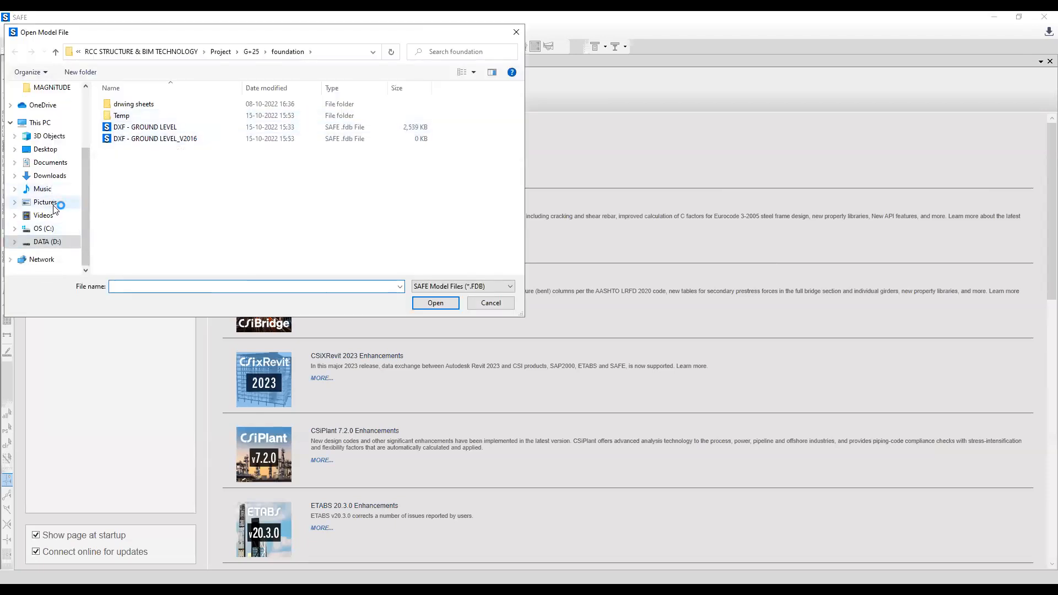
left_click(64, 149)
double_click(182, 129)
left_click(173, 117)
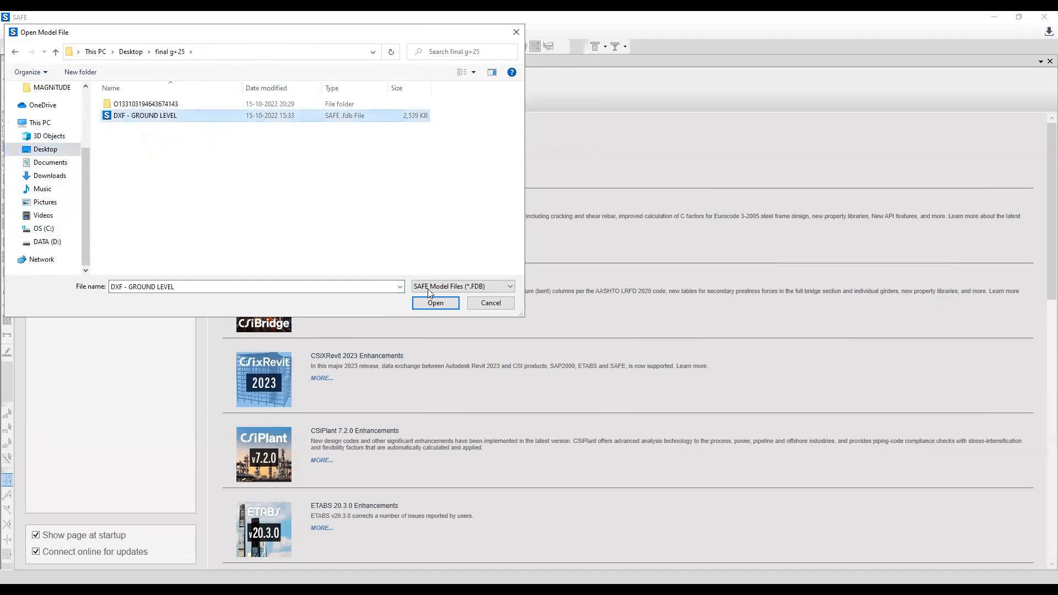
left_click(435, 304)
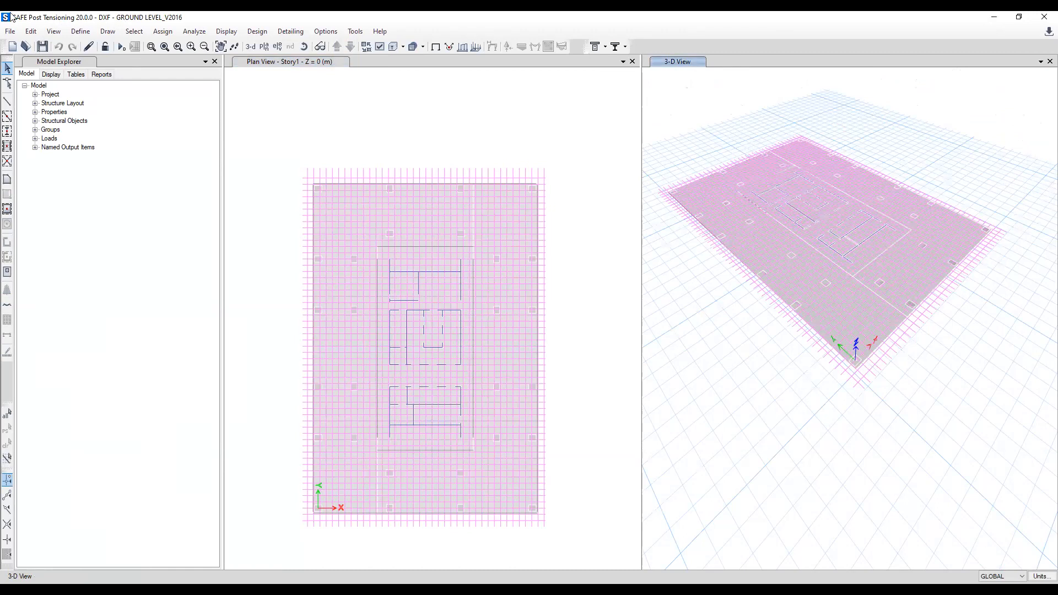
left_click(54, 31)
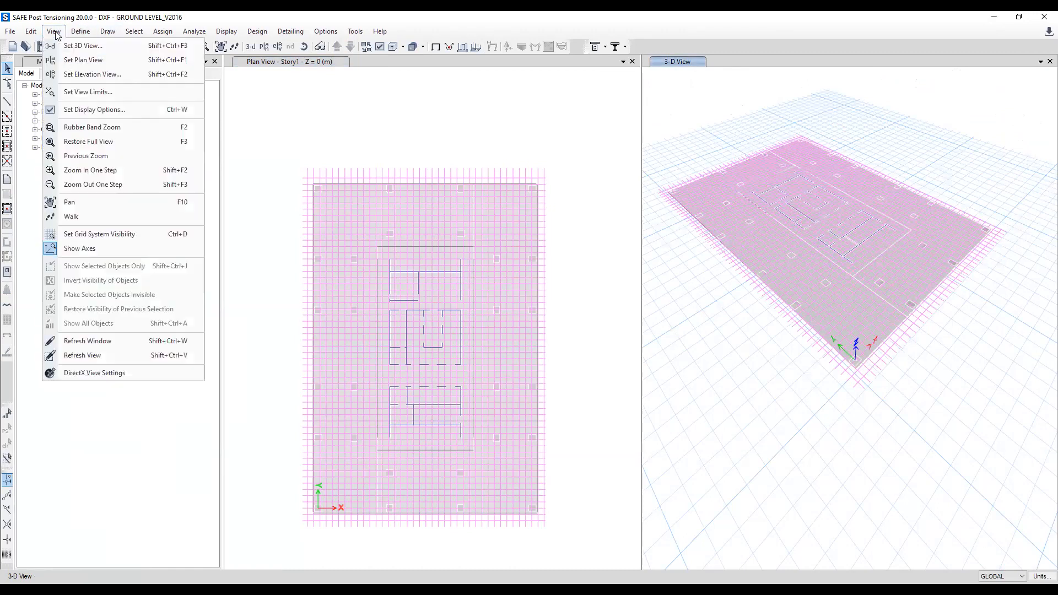
left_click(267, 115)
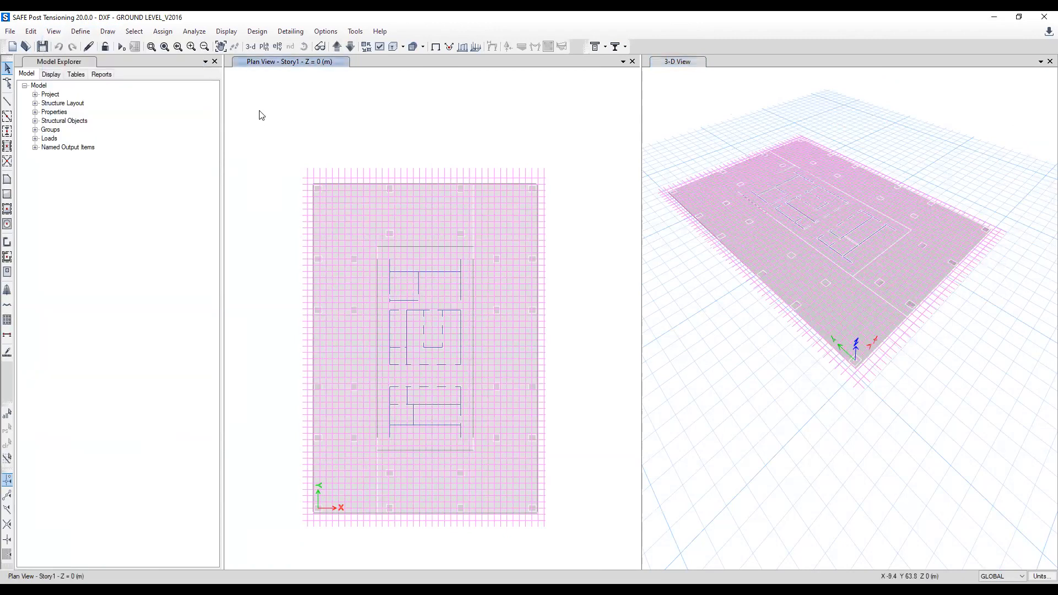
left_click(668, 63)
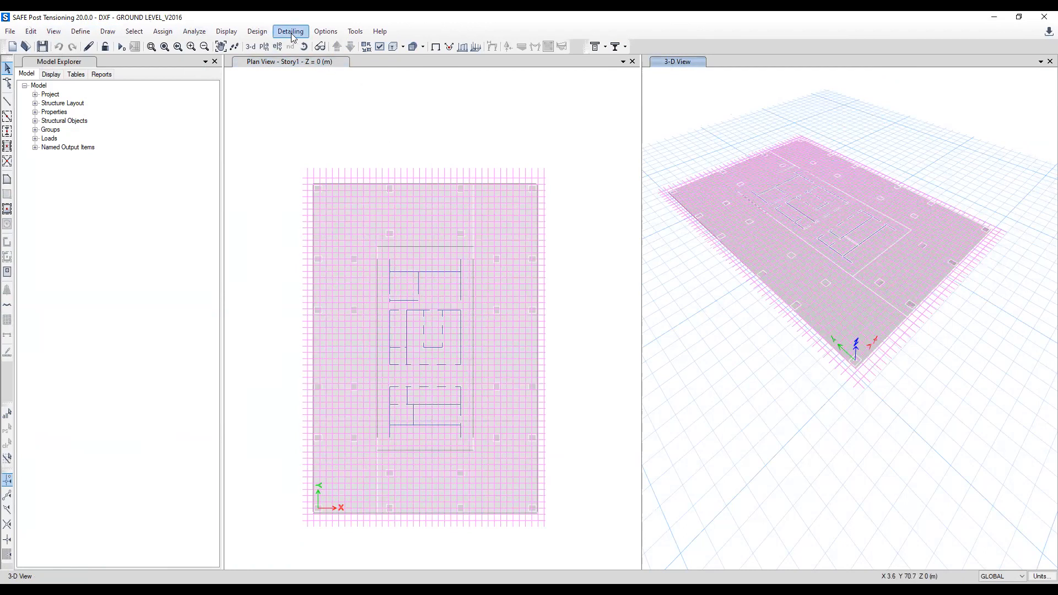
left_click(134, 31)
mouse_move(189, 47)
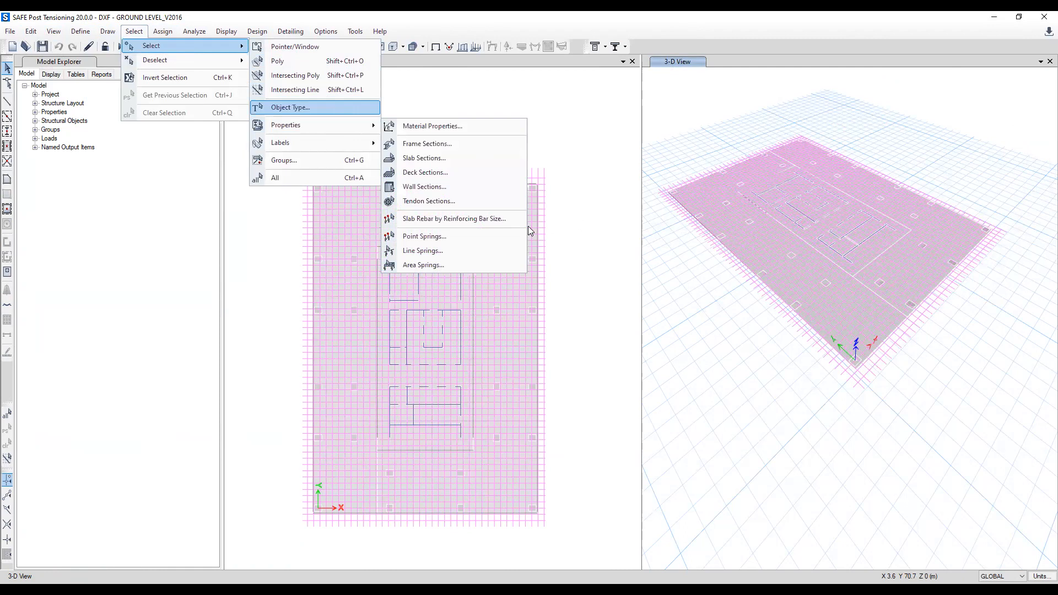
key("Return")
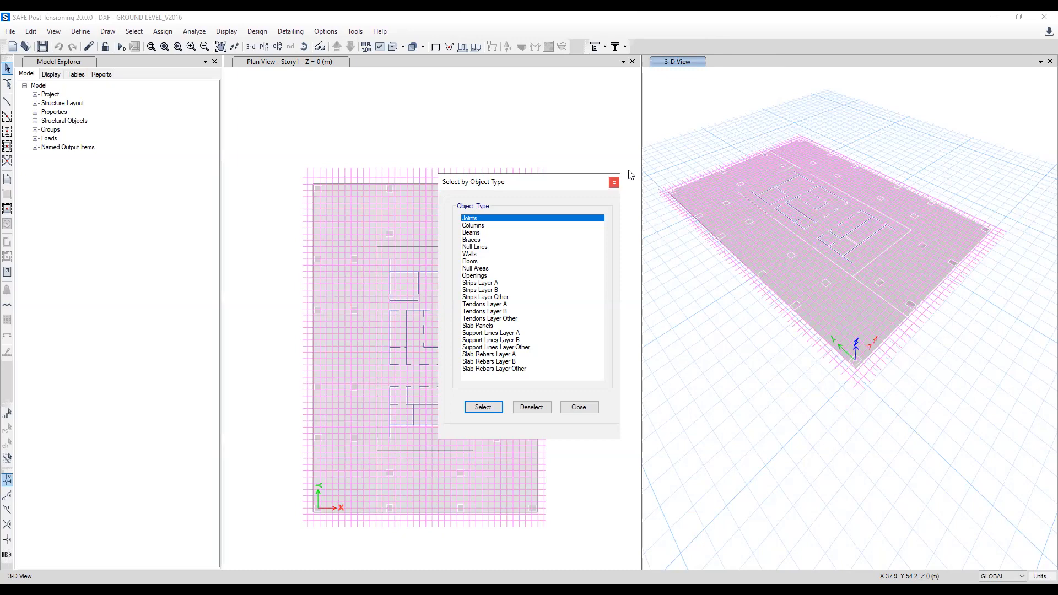
left_click(436, 142)
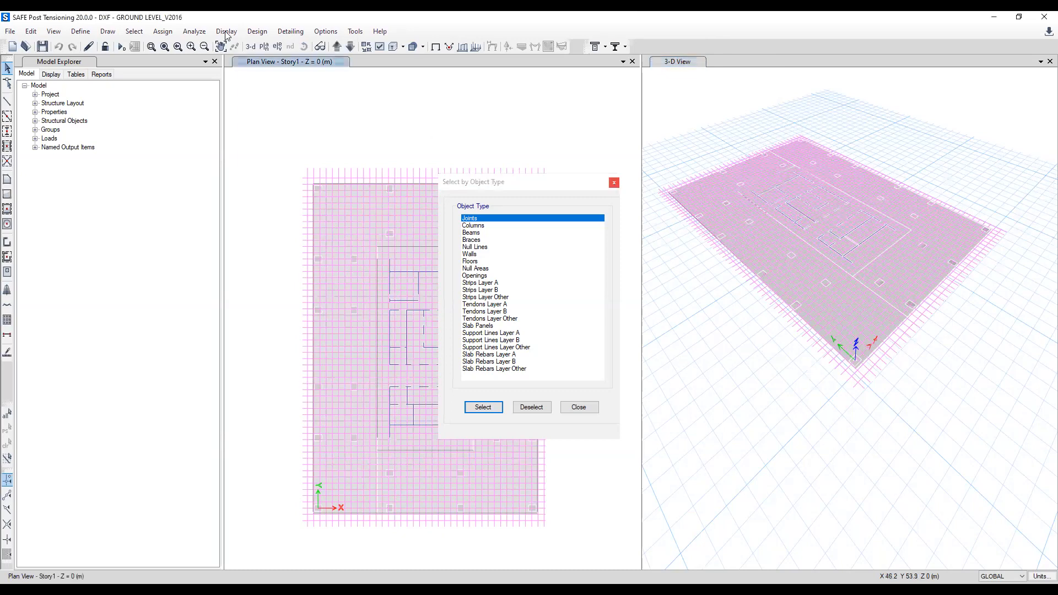
- Run the analysis of the ground level foundation model
left_click(194, 31)
left_click(253, 173)
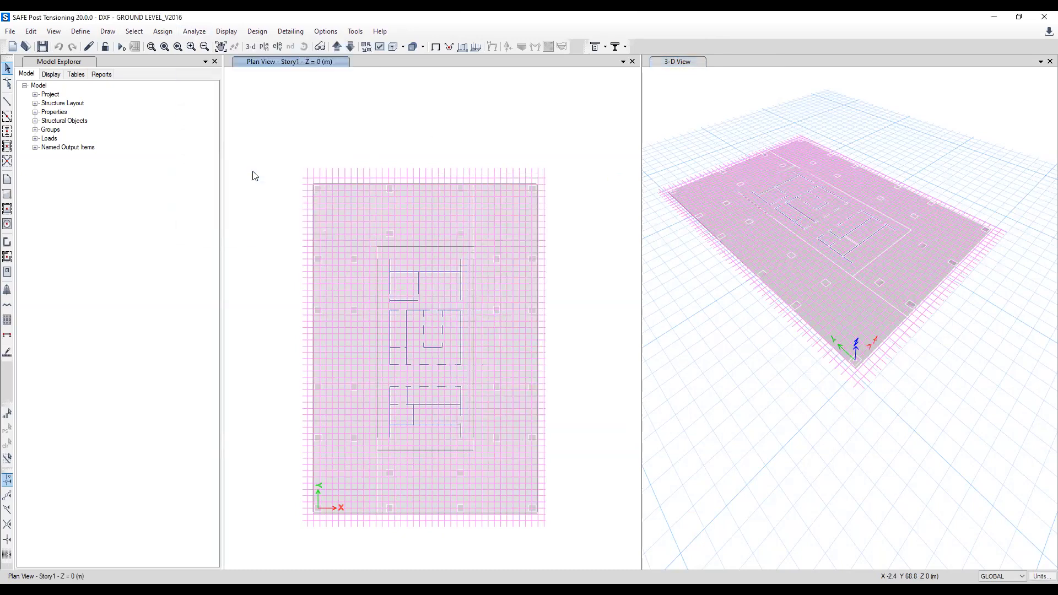
left_click(454, 306)
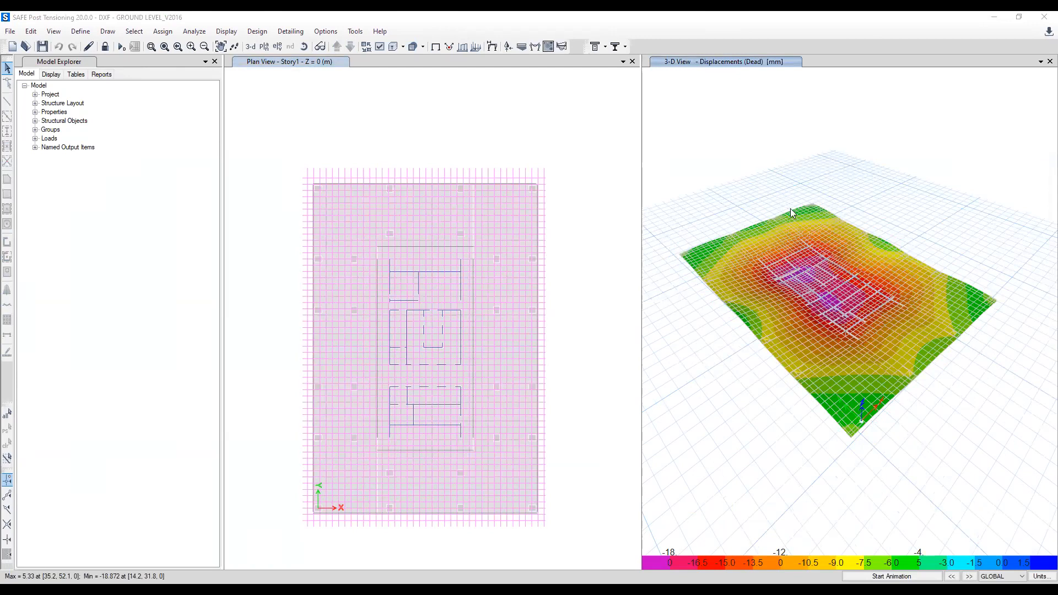
- Examine the Dead load displacement contours of the foundation in 3D, checking joint values around the core and the mat corners
mouse_move(797, 232)
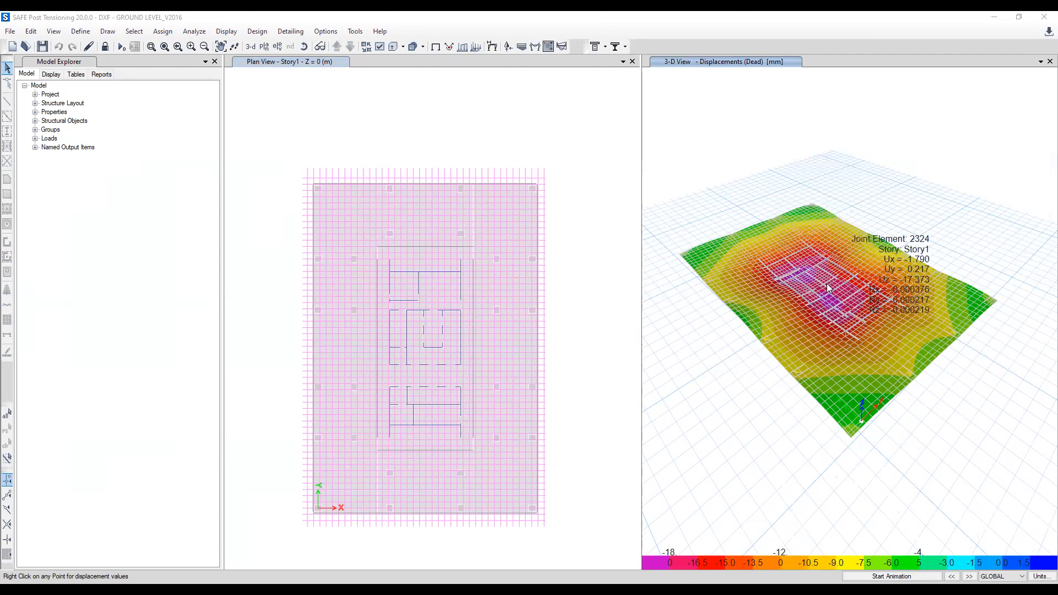
scroll(801, 298, "up", 1)
scroll(799, 287, "up", 3)
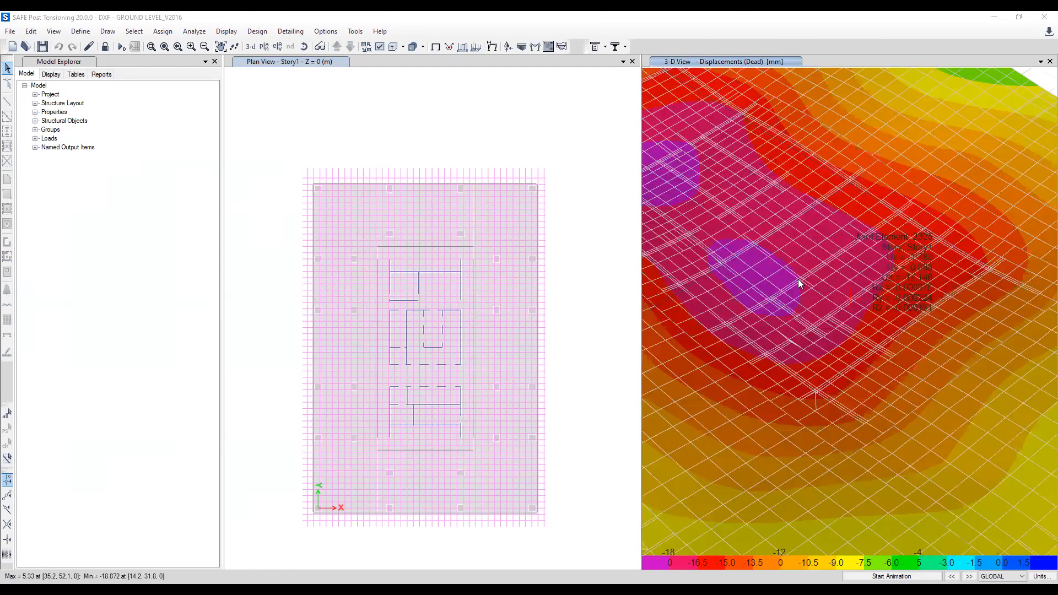
scroll(829, 325, "up", 2)
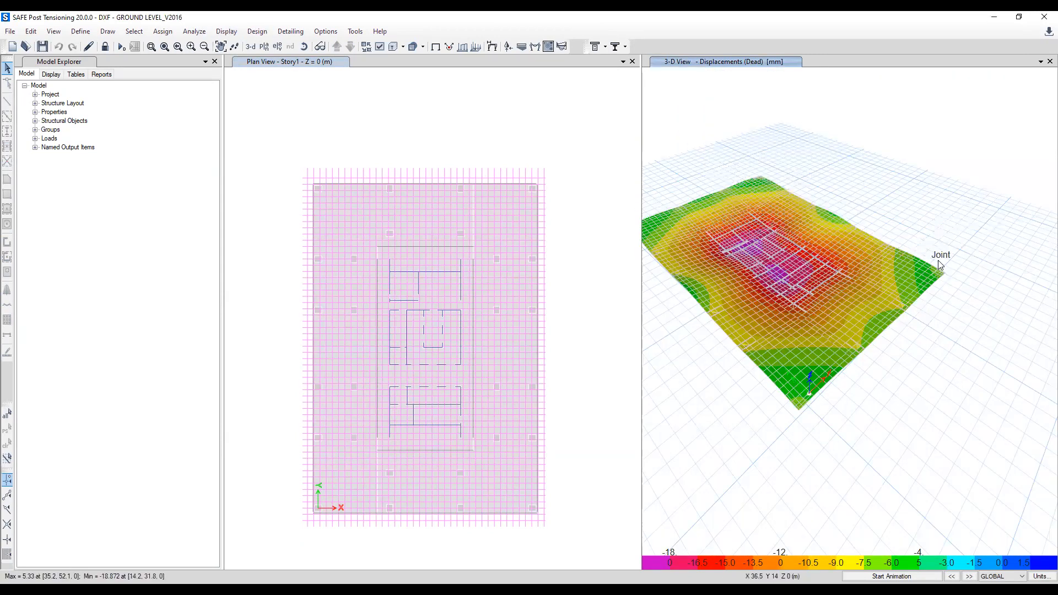
scroll(732, 239, "down", 2)
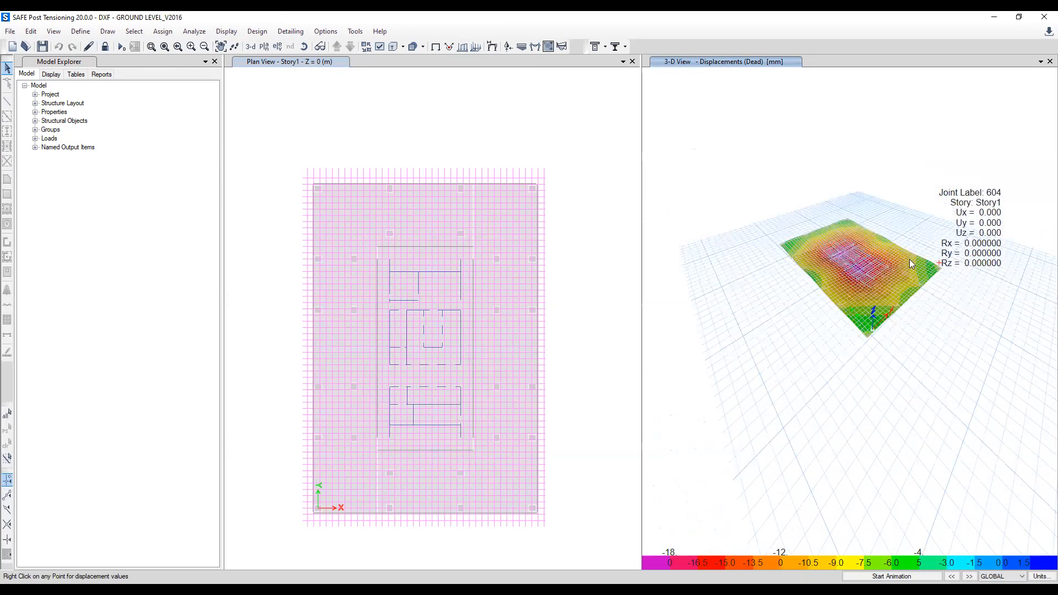
scroll(835, 279, "up", 2)
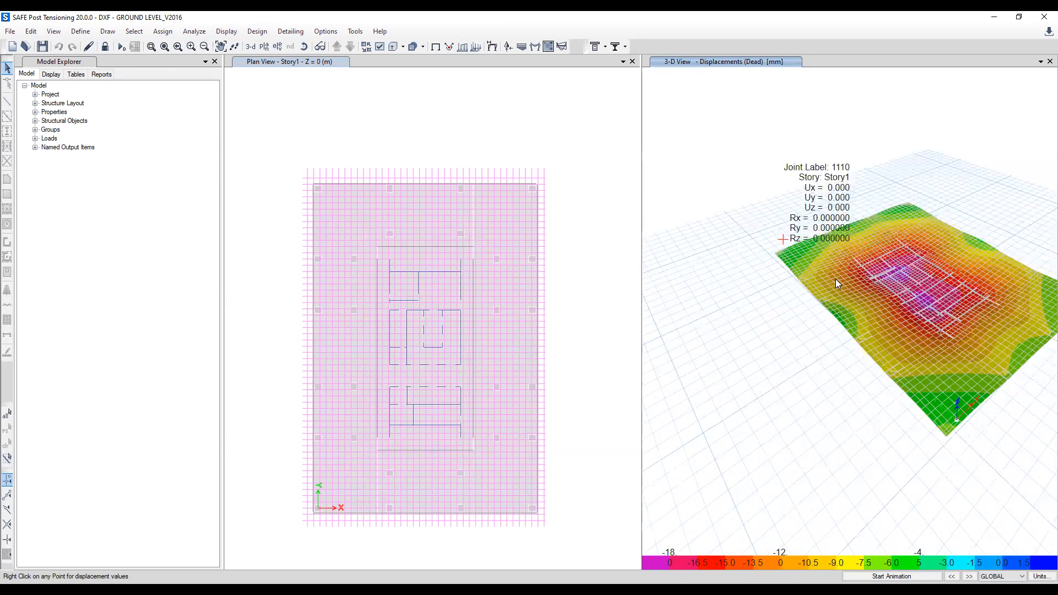
scroll(836, 279, "up", 2)
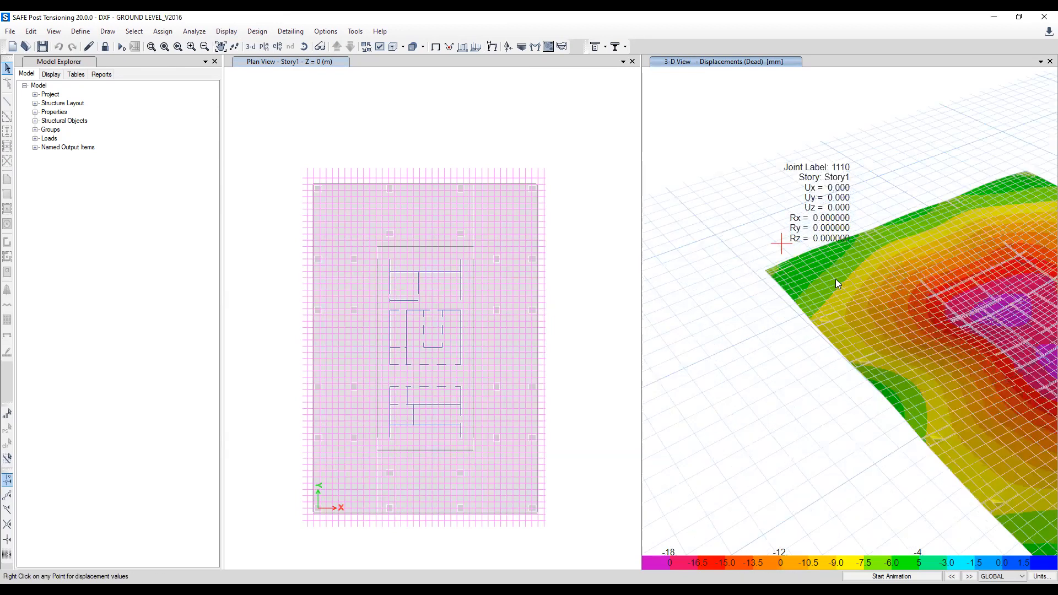
scroll(835, 279, "up", 2)
scroll(775, 358, "down", 1)
scroll(799, 303, "down", 2)
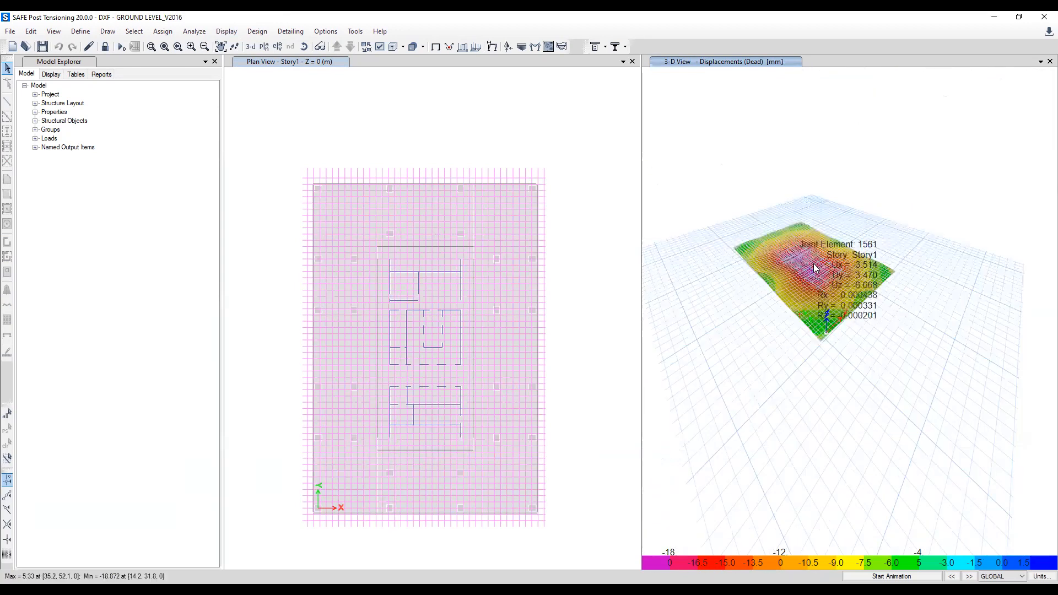
scroll(832, 307, "up", 3)
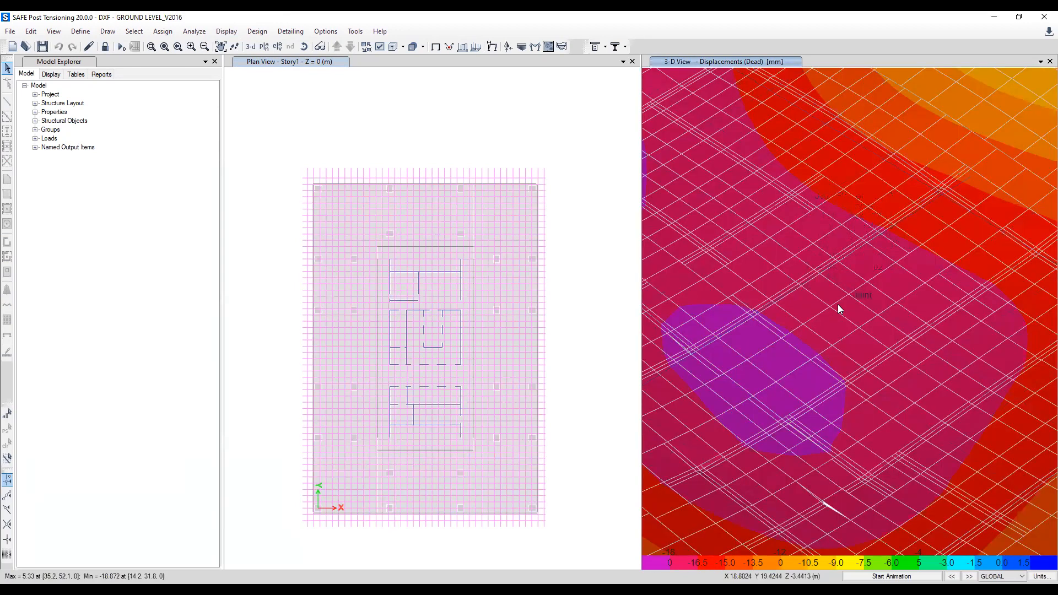
scroll(838, 304, "down", 2)
scroll(846, 301, "up", 3)
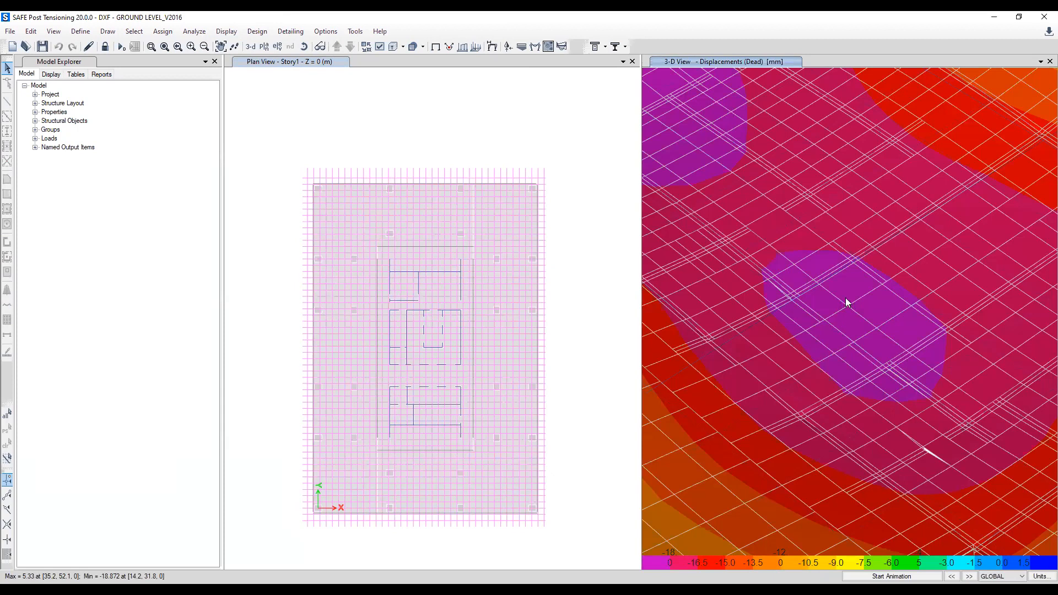
scroll(795, 274, "down", 2)
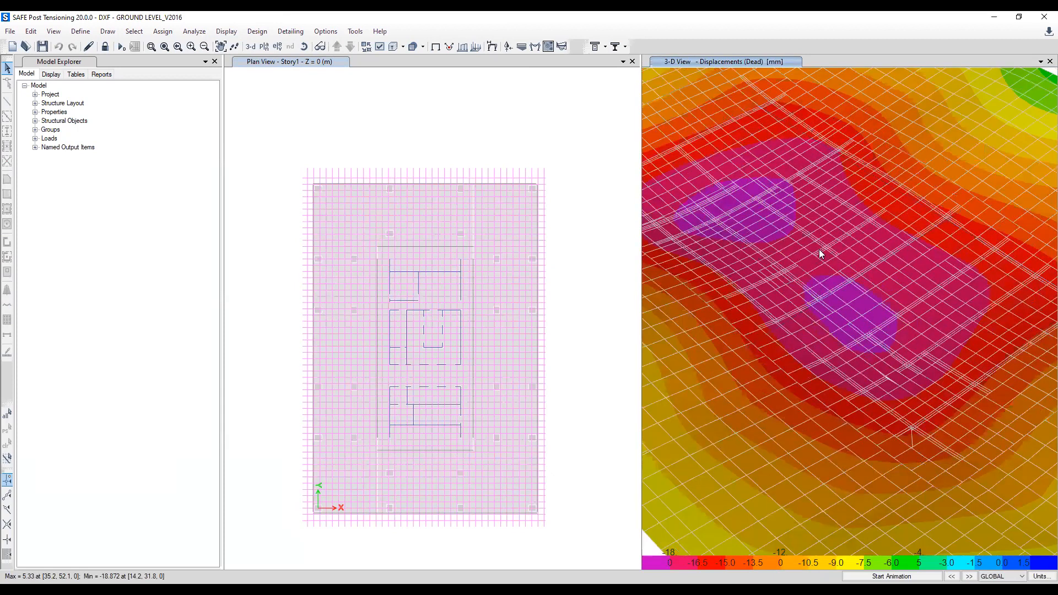
scroll(820, 251, "down", 4)
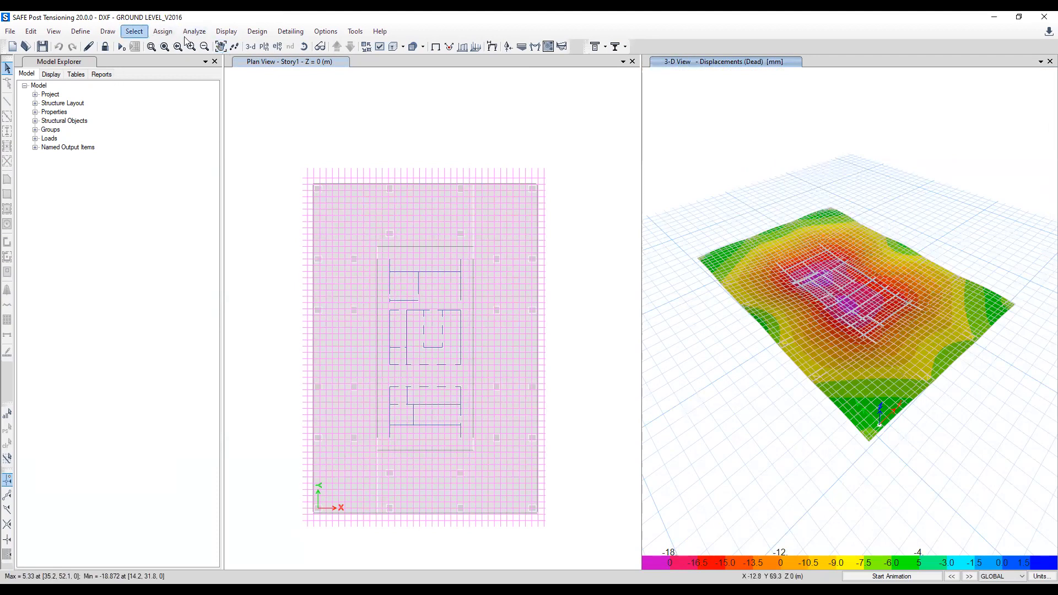
- Run the concrete slab/beam design check, and run slab detailing to bring up the Slab/Mat/Footing Detailing Editor
left_click(247, 32)
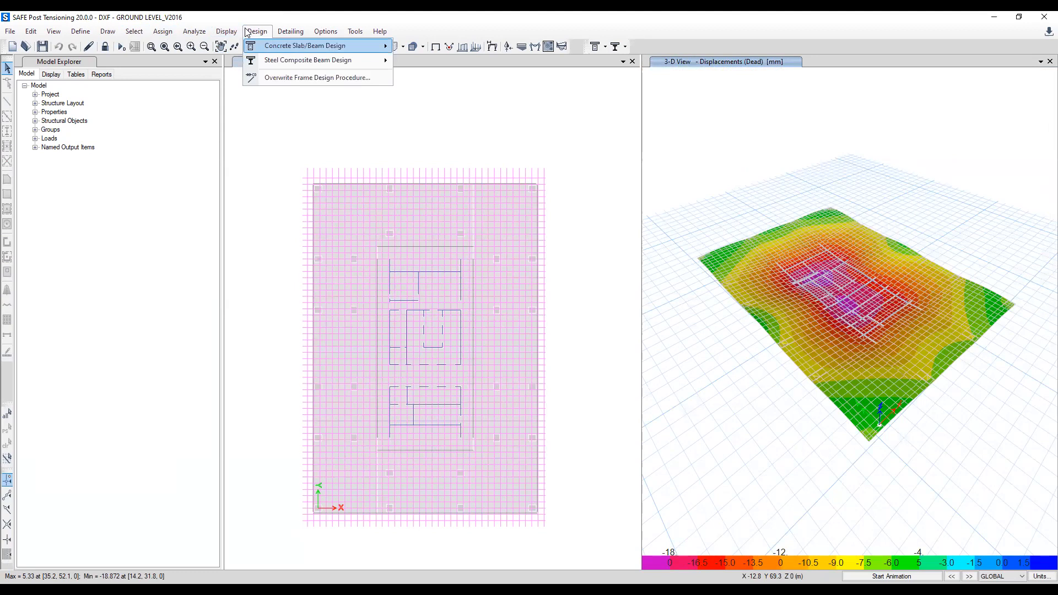
mouse_move(260, 34)
mouse_move(381, 46)
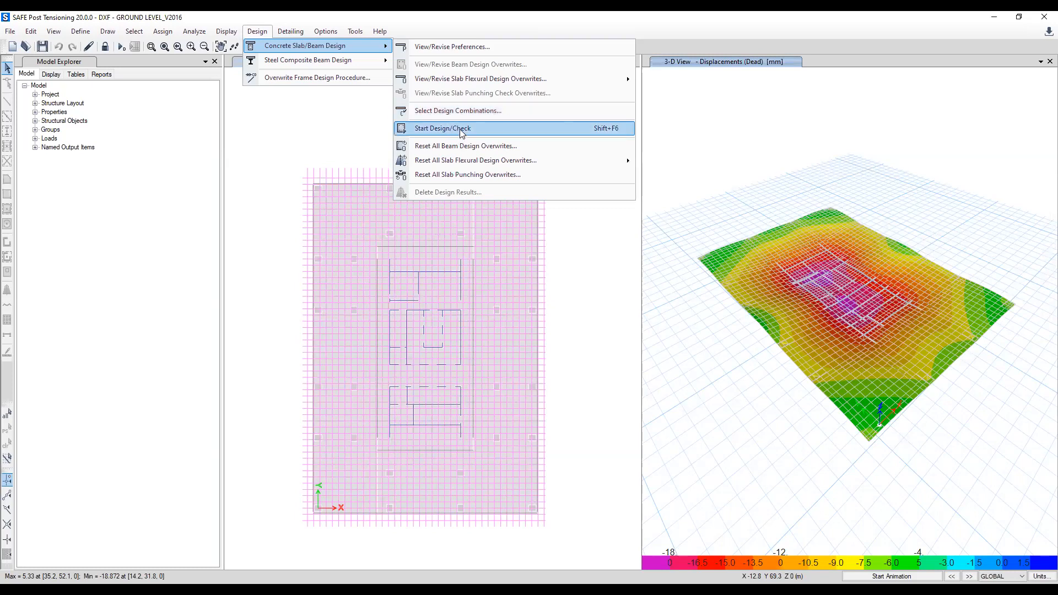
left_click(460, 129)
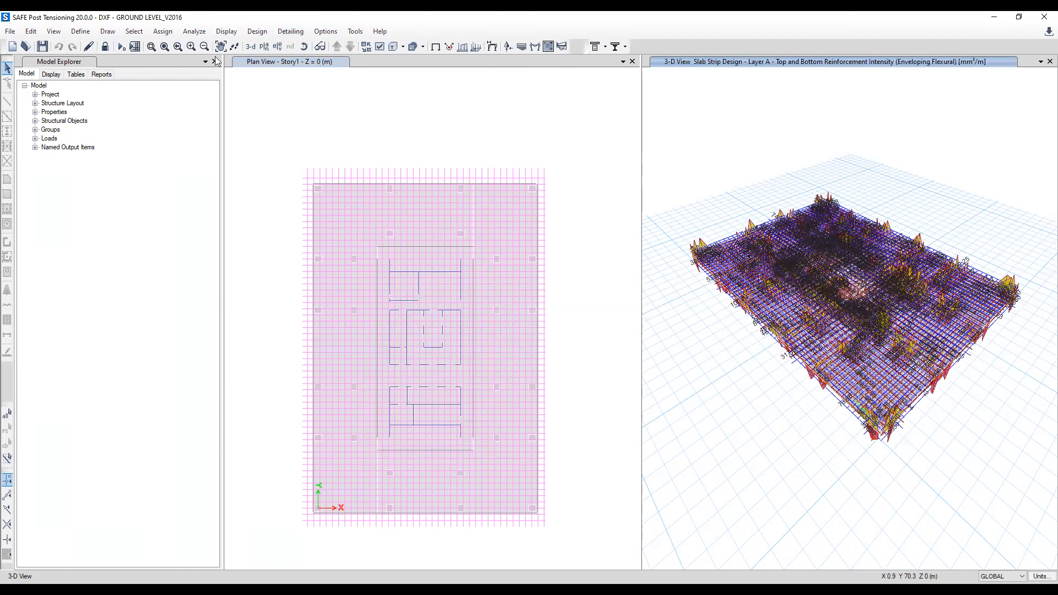
left_click(138, 49)
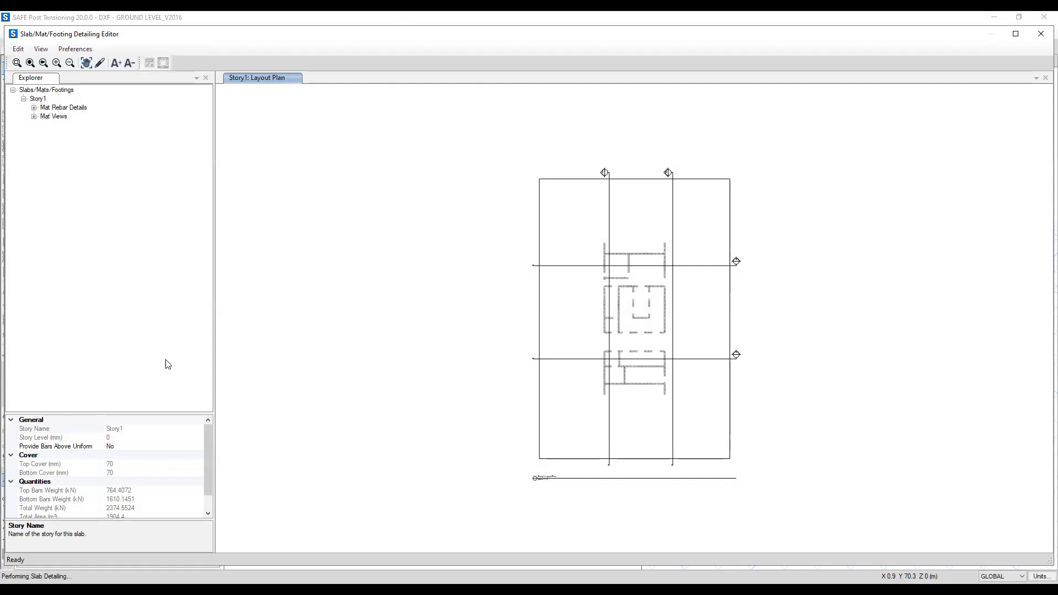
- Inspect the Bars-TL reinforcement of Peak-1 under the top peaks/supports of Layer-A strip SA1 in Mat Rebar Details
left_click(33, 107)
left_click(45, 116)
left_click(55, 125)
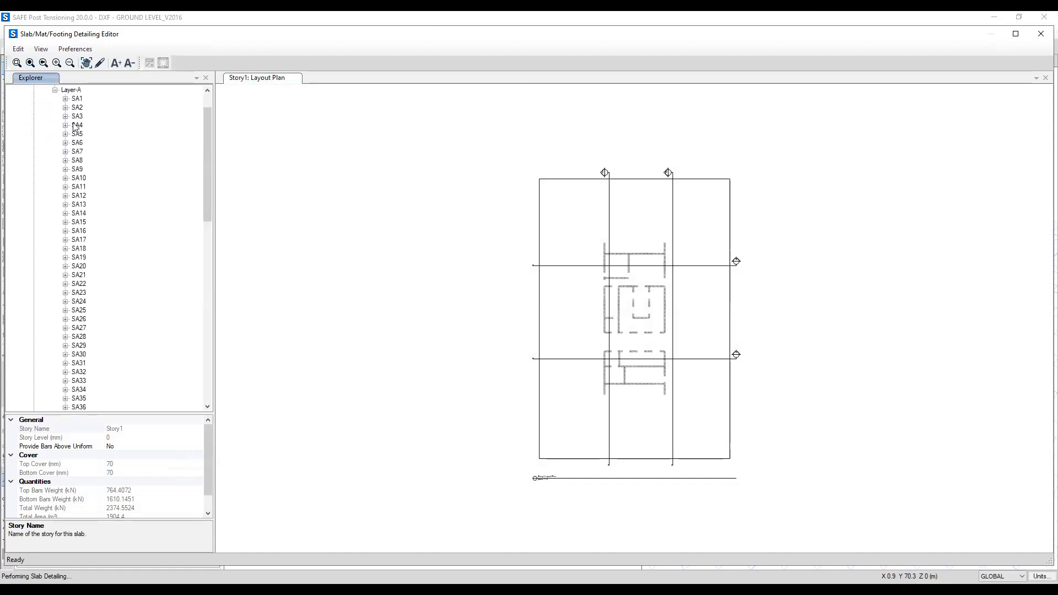
left_click(65, 98)
left_click(79, 109)
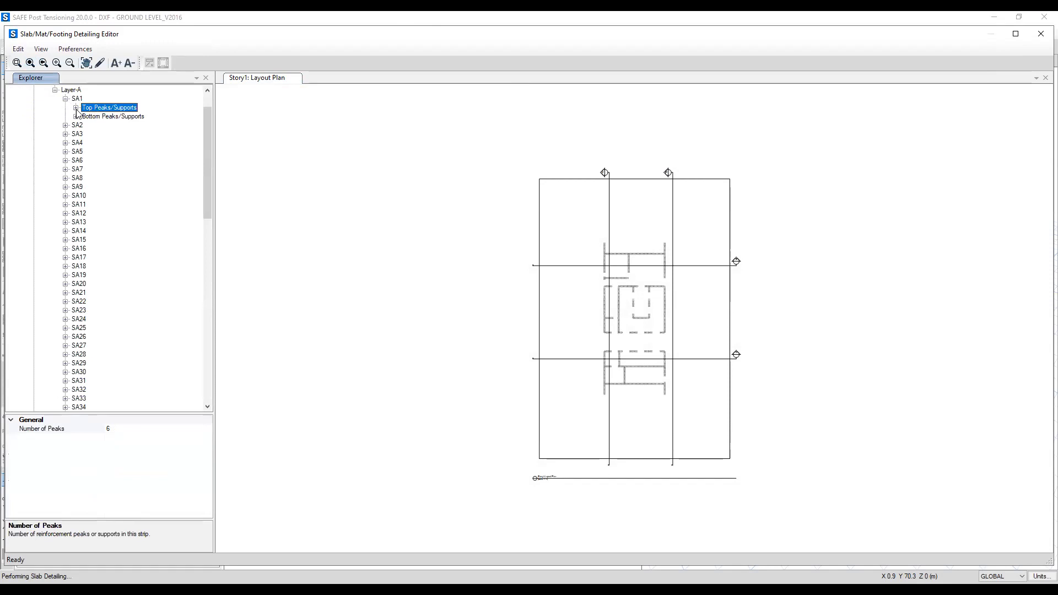
left_click(76, 107)
left_click(103, 116)
left_click(86, 117)
left_click(113, 126)
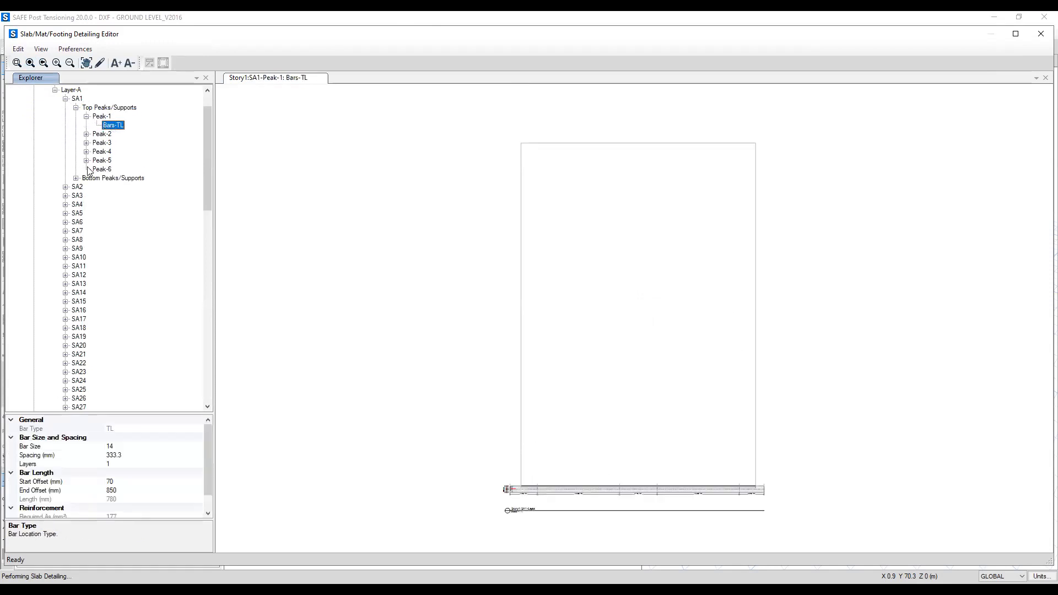
- Inspect top Peak-6 and bottom Peak-7 of strip SA1, examining the dimensions in the strip layout drawing
left_click(102, 170)
left_click(76, 178)
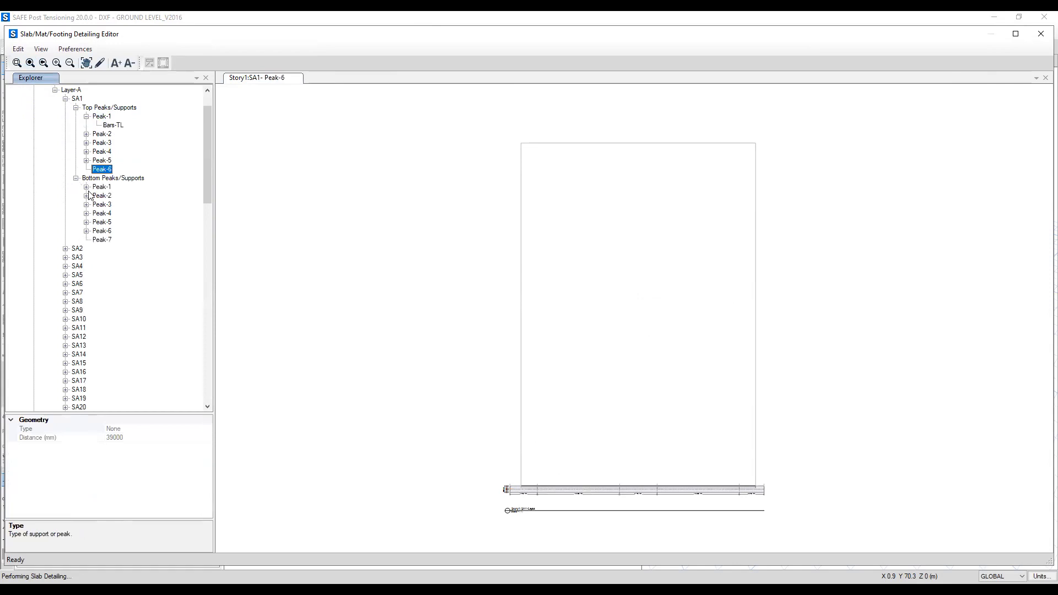
left_click(103, 240)
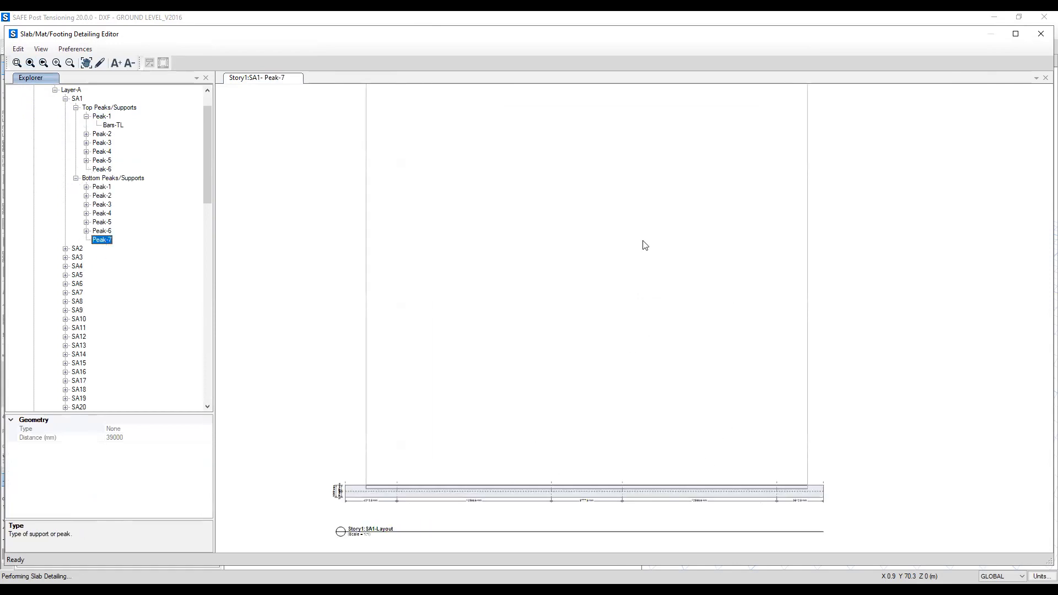
scroll(588, 375, "up", 5)
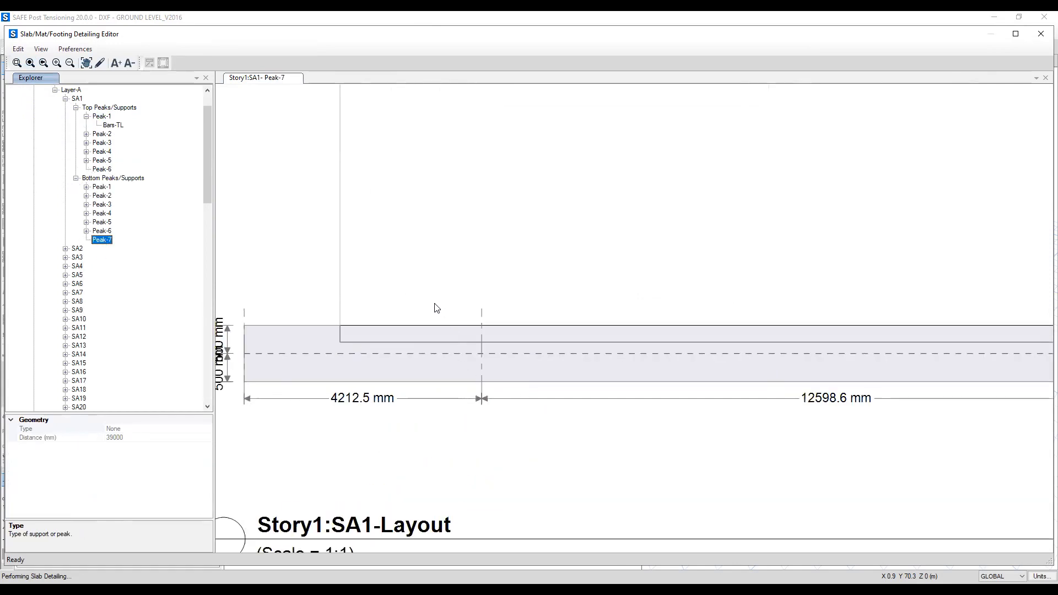
scroll(435, 307, "down", 5)
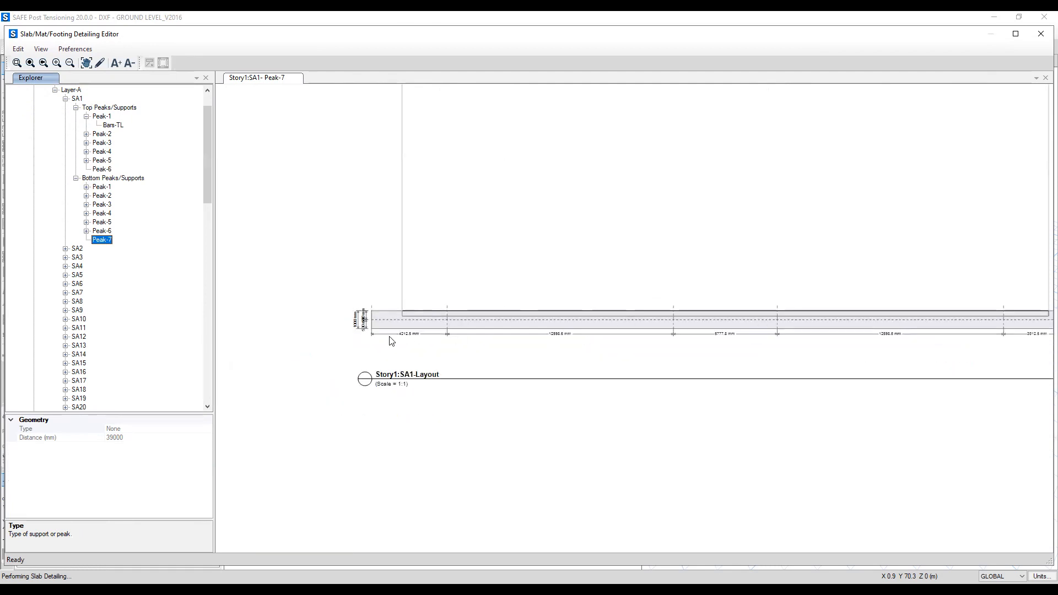
- Review the mat's Slab Objects and Plan-Bottom Bars plan views, examining the bar callouts near the mat corner
scroll(84, 315, "down", 12)
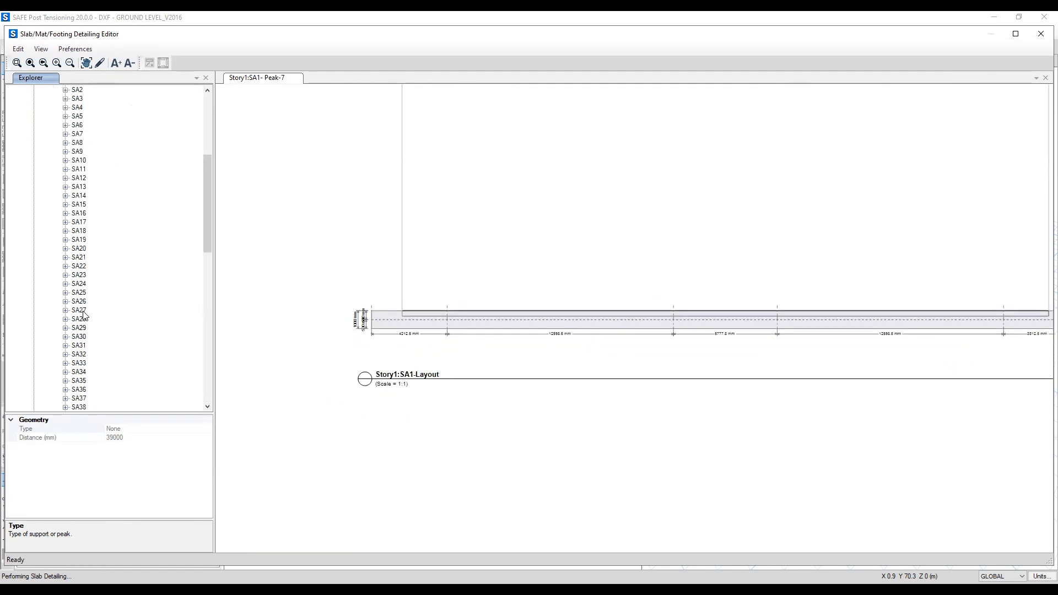
scroll(85, 314, "down", 12)
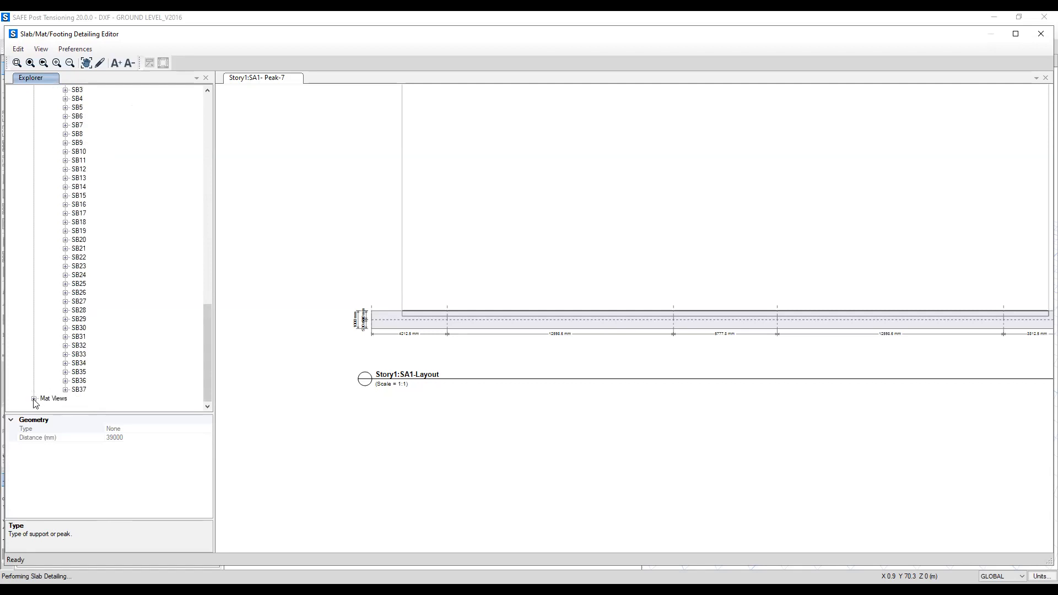
scroll(35, 399, "down", 2)
left_click(44, 363)
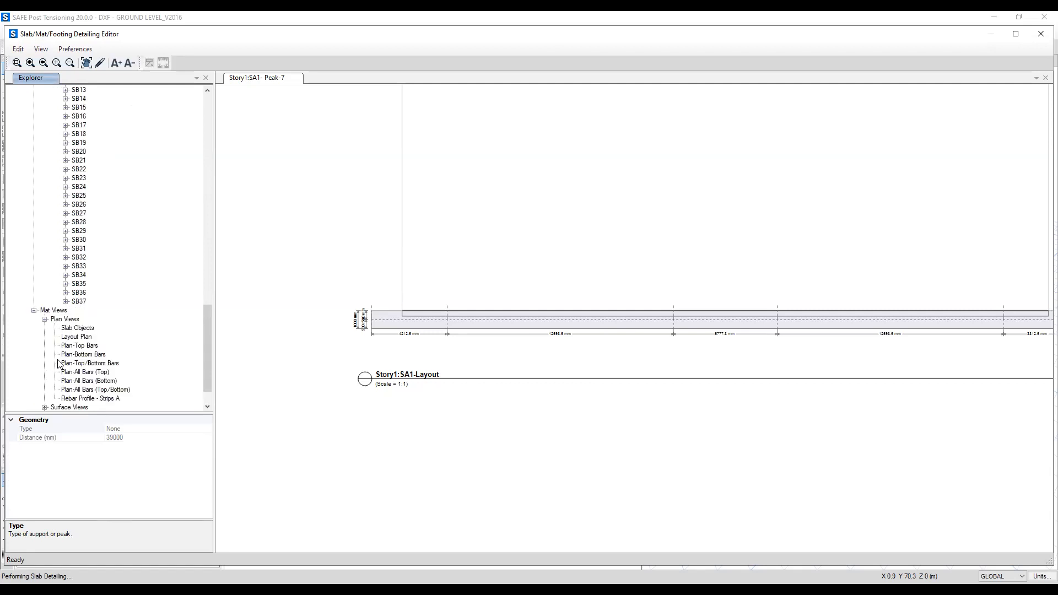
left_click(77, 337)
left_click(81, 329)
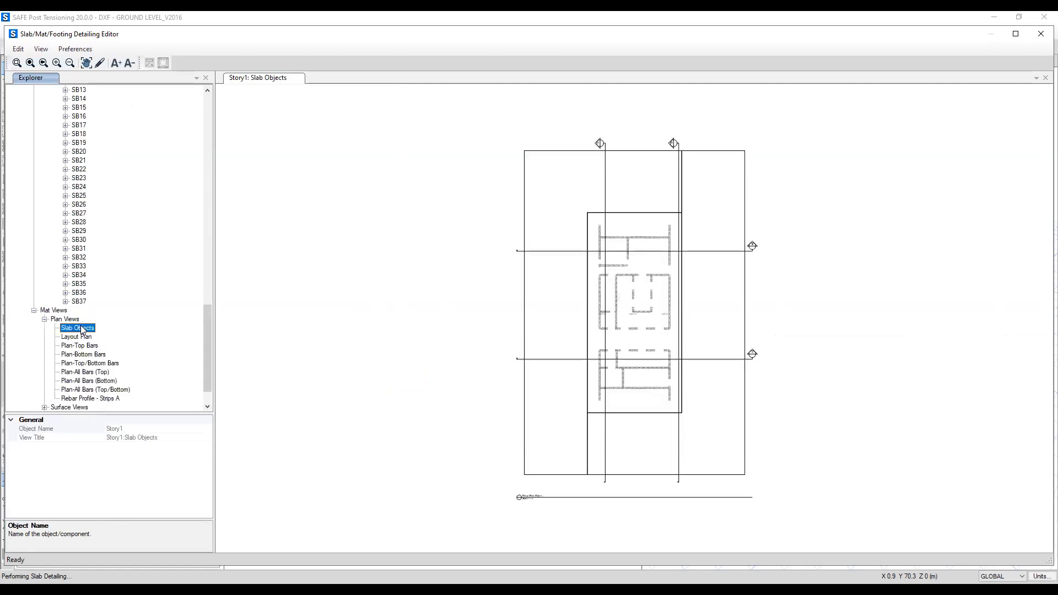
left_click(91, 363)
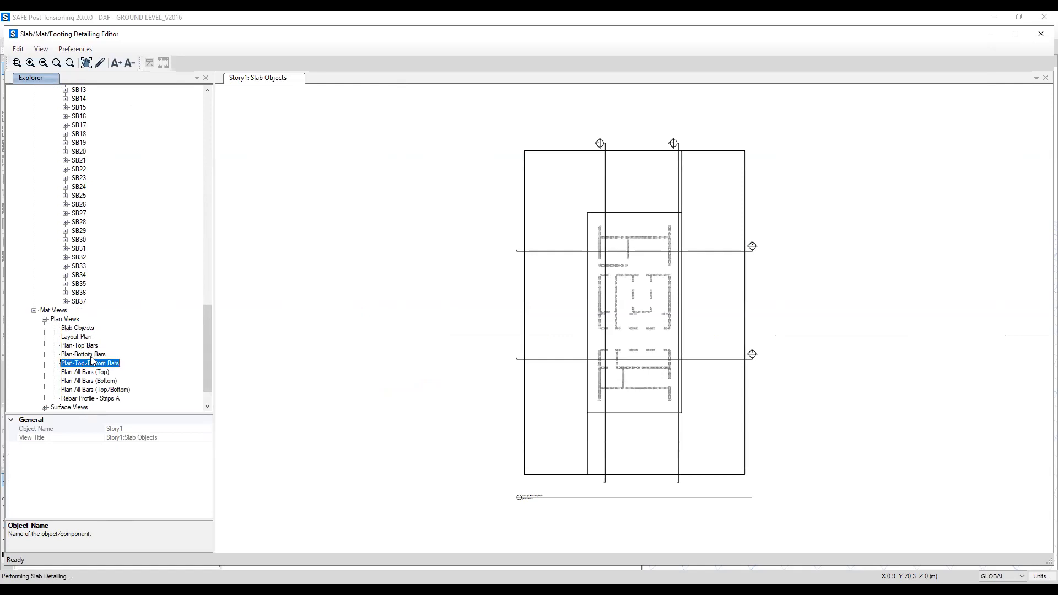
left_click(89, 355)
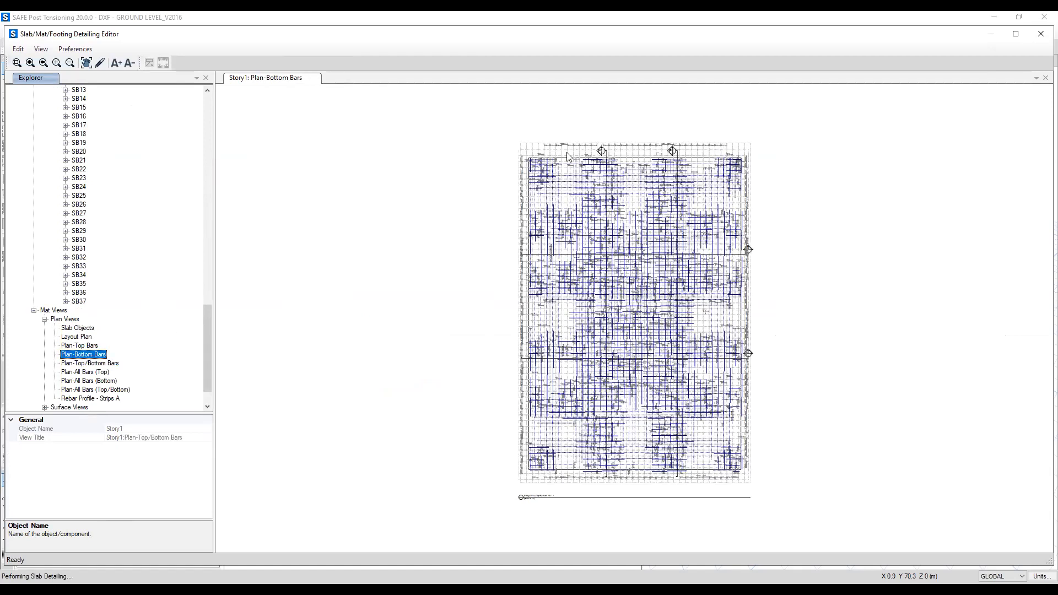
scroll(580, 163, "up", 4)
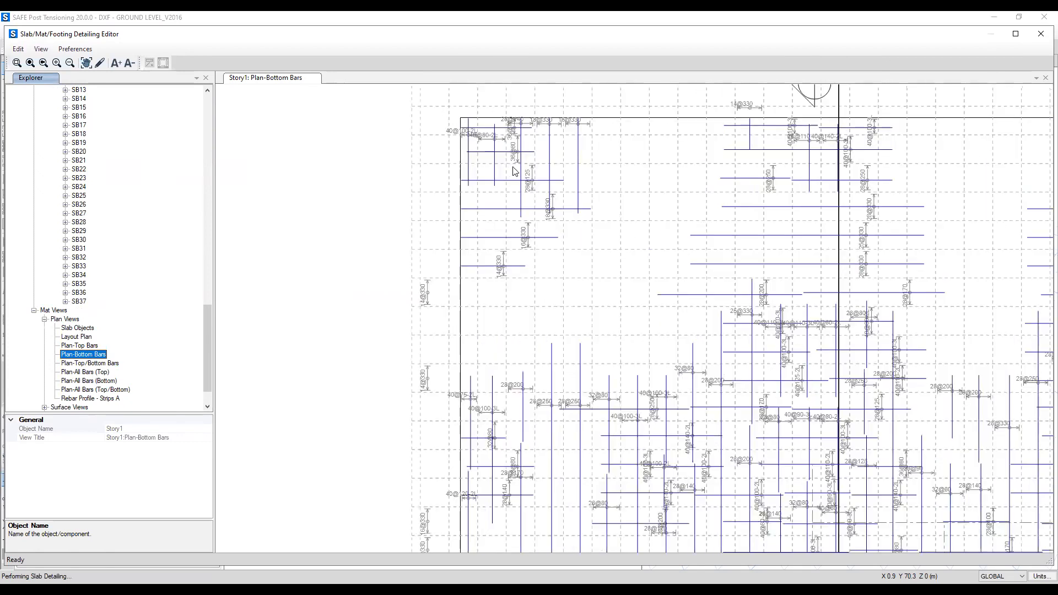
- Review the Plan-All Bars (Top) and Plan-All Bars (Top/Bottom) views and select the Rebar Profile - Strips A view
key("Down")
key("Down")
scroll(554, 206, "up", 4)
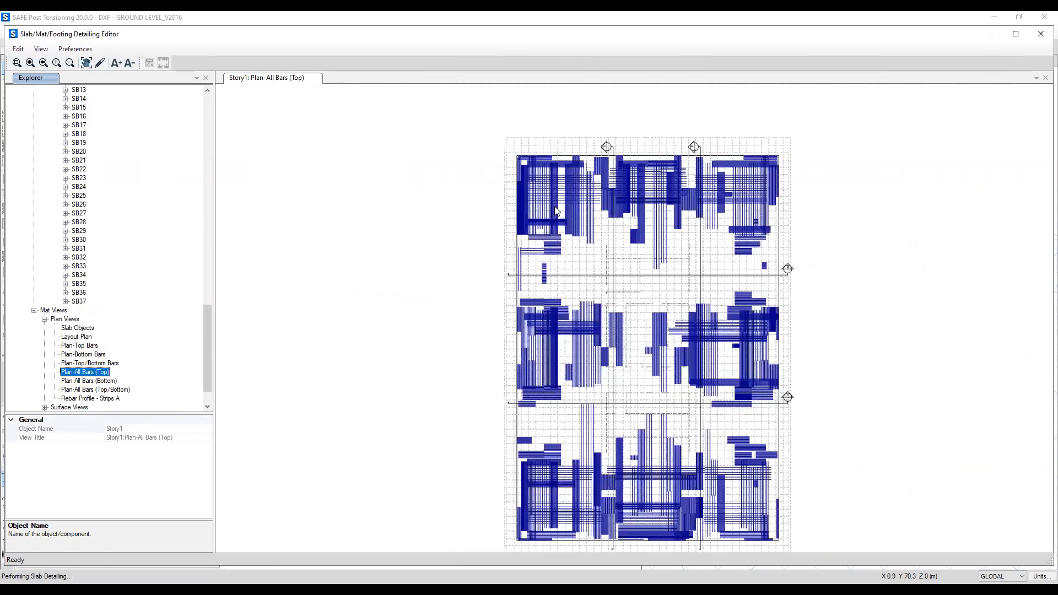
scroll(555, 211, "up", 4)
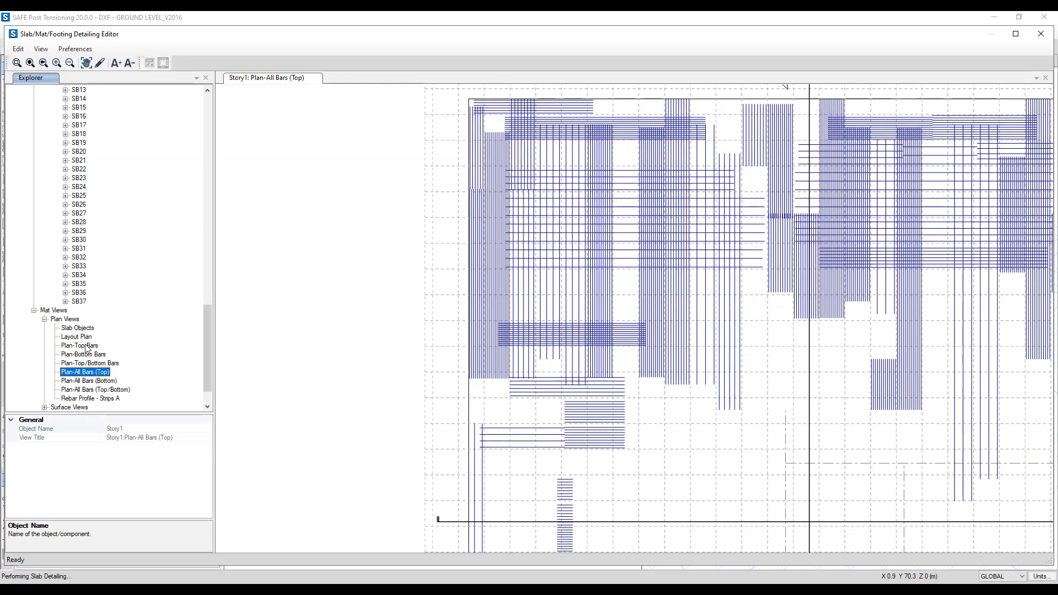
left_click(88, 364)
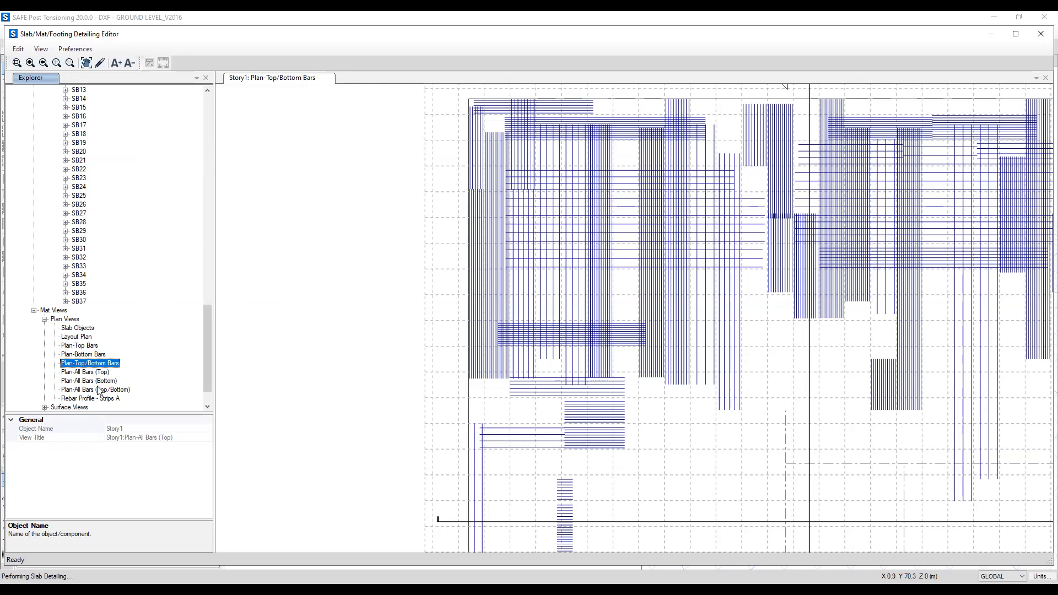
left_click(99, 390)
left_click(99, 363)
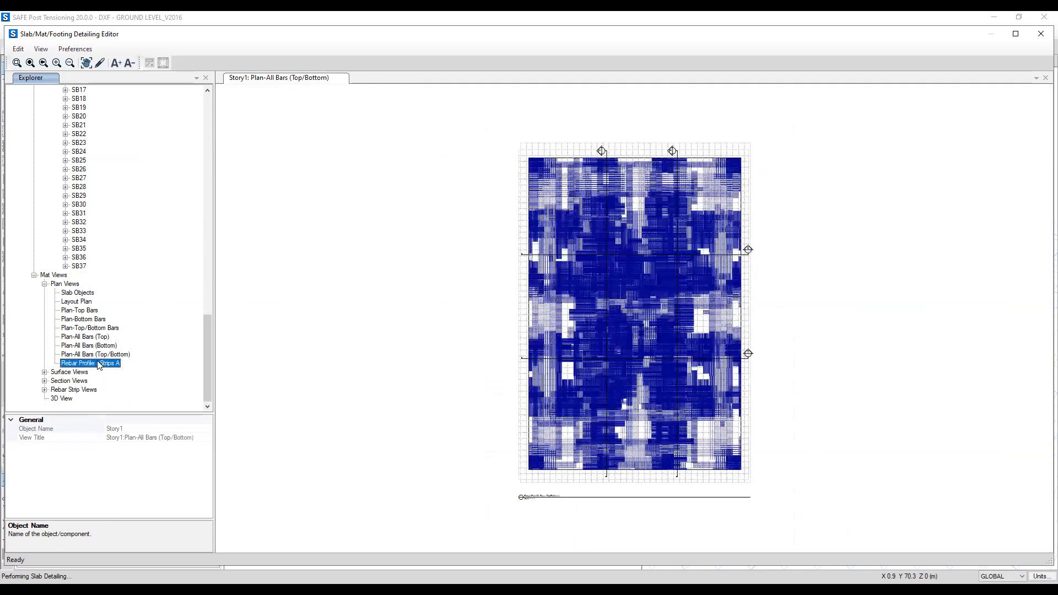
- Display the mat's surface view at level -1400 and select section view A
left_click(48, 373)
left_click(45, 373)
left_click(77, 390)
scroll(82, 349, "down", 1)
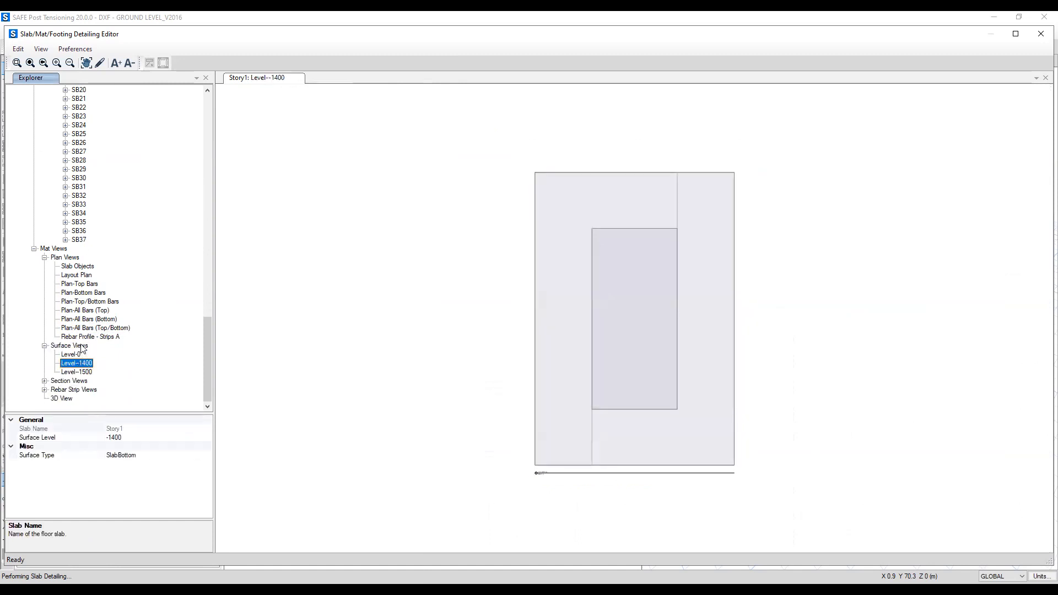
left_click(46, 381)
left_click(63, 372)
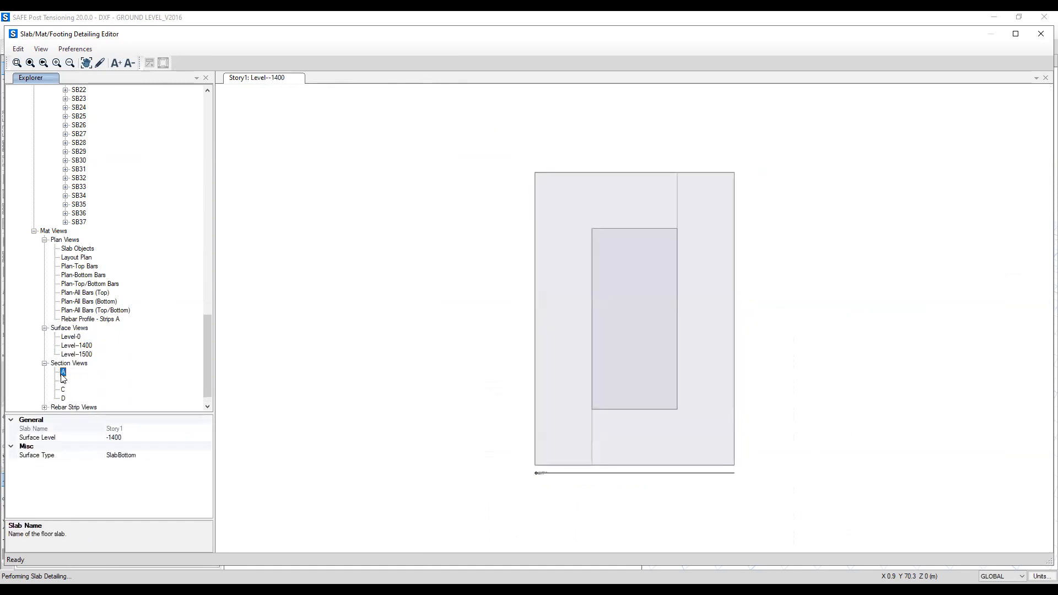
- Review strip SA26 under the mat's rebar strip views through its Layout Plan, Rebar Profile, 3D View and Plan-All Bars (Top/Bottom) views
scroll(55, 292, "down", 1)
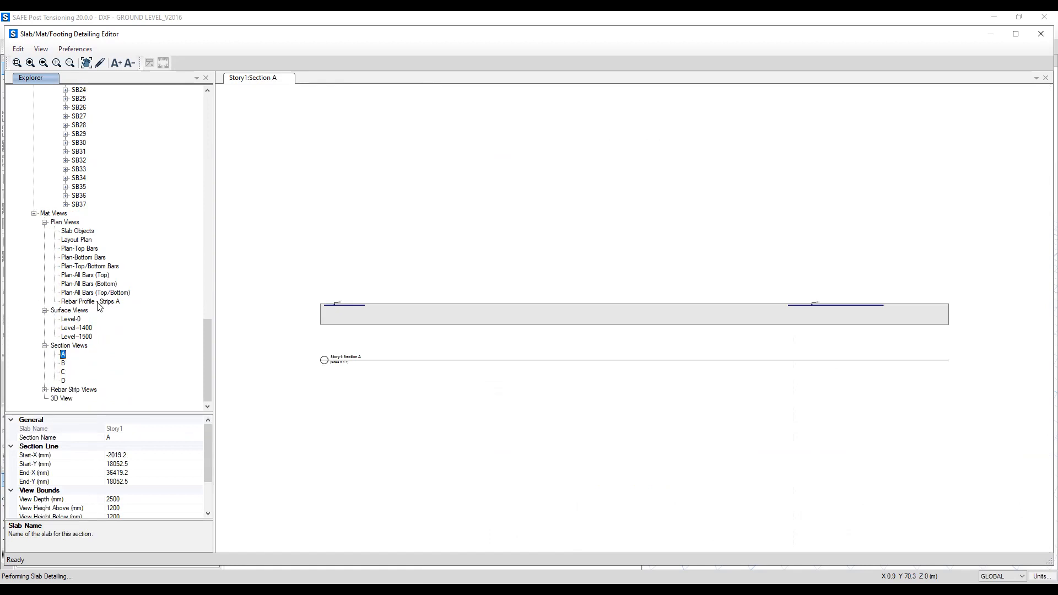
left_click(45, 389)
left_click(56, 398)
scroll(87, 330, "down", 4)
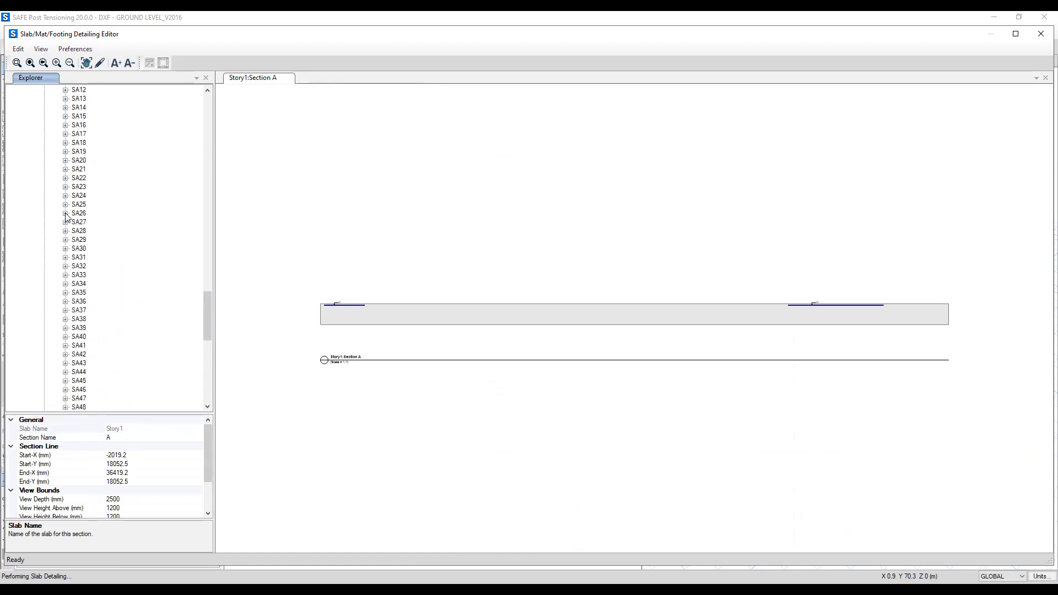
left_click(65, 213)
left_click(106, 222)
left_click(119, 284)
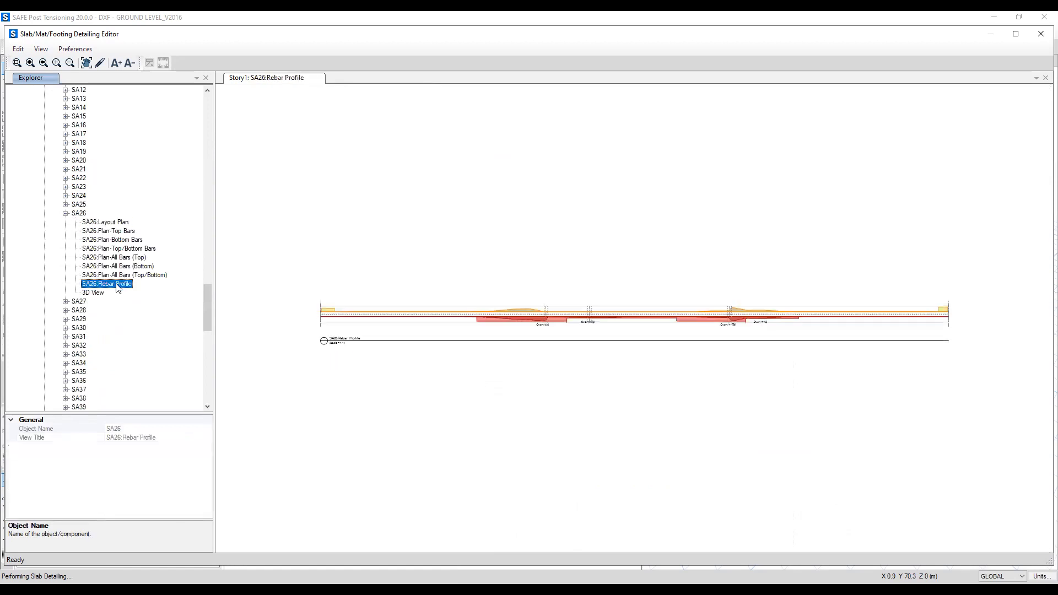
left_click(93, 293)
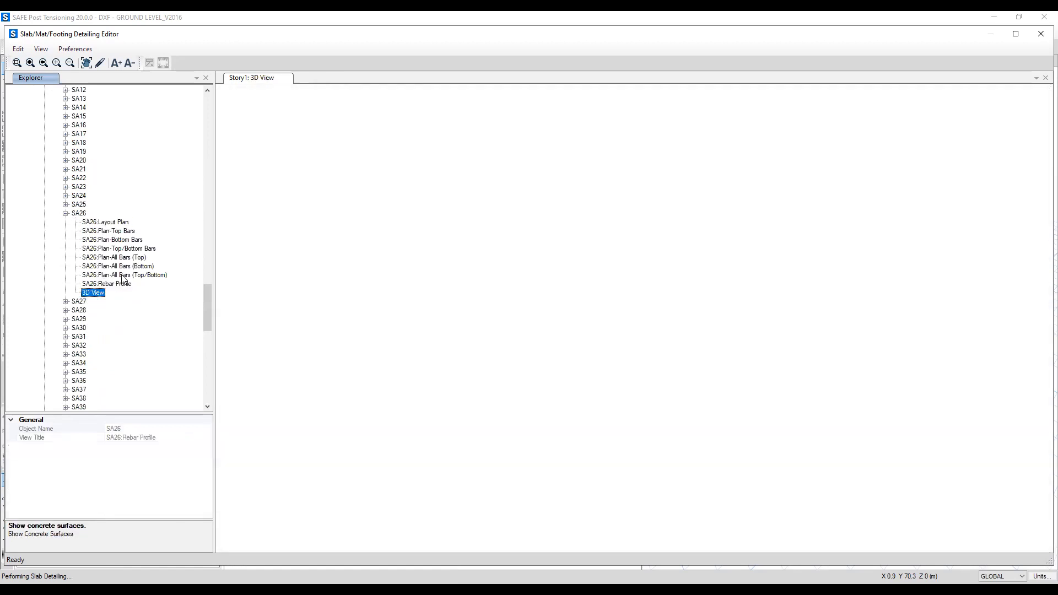
left_click(122, 275)
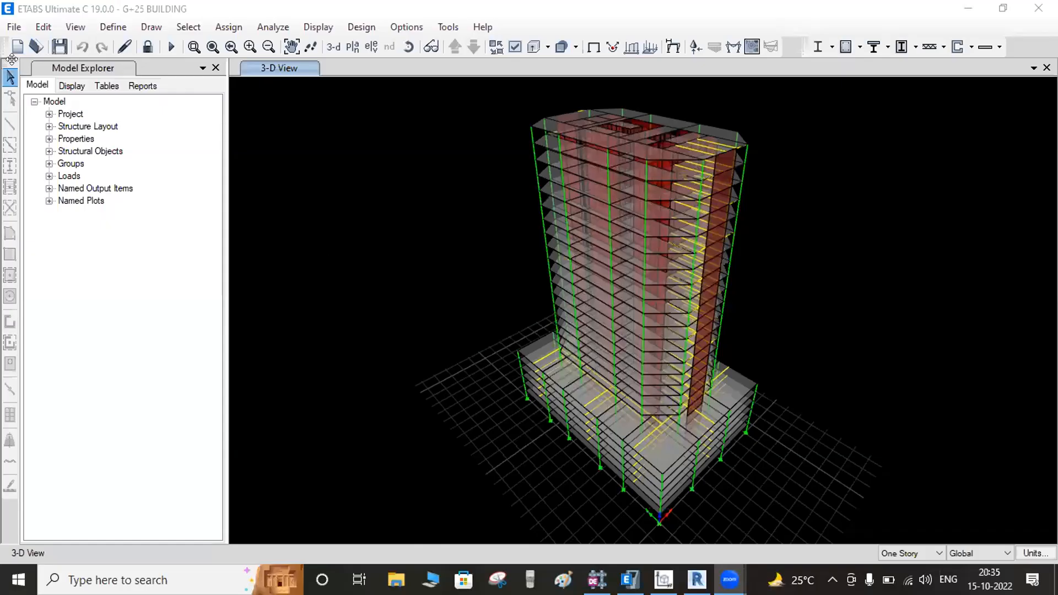
- Switch to ETABS and review the export formats offered for the G+25 BUILDING model
left_click(8, 22)
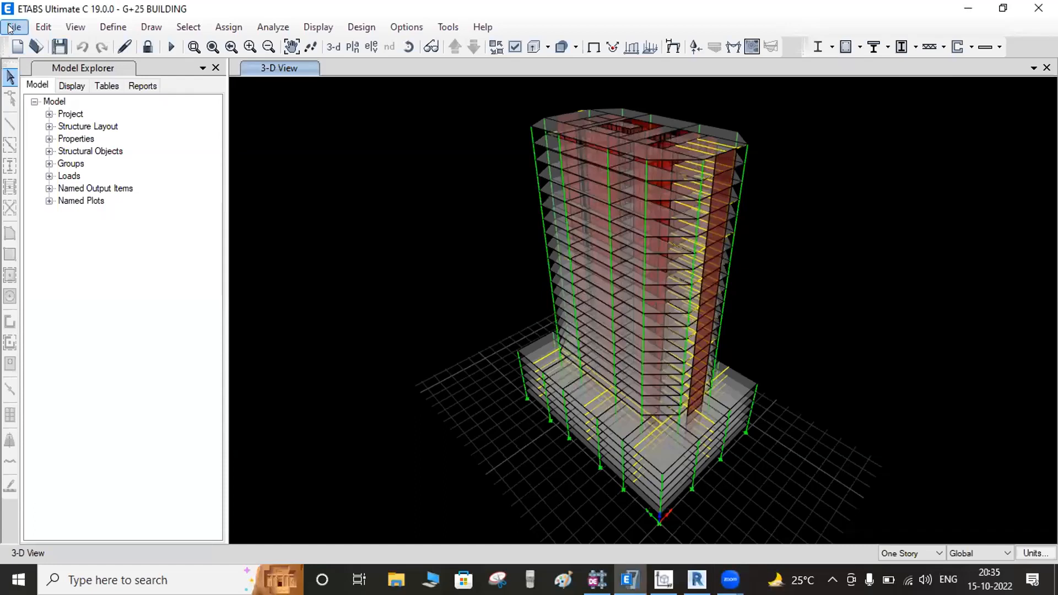
left_click(12, 27)
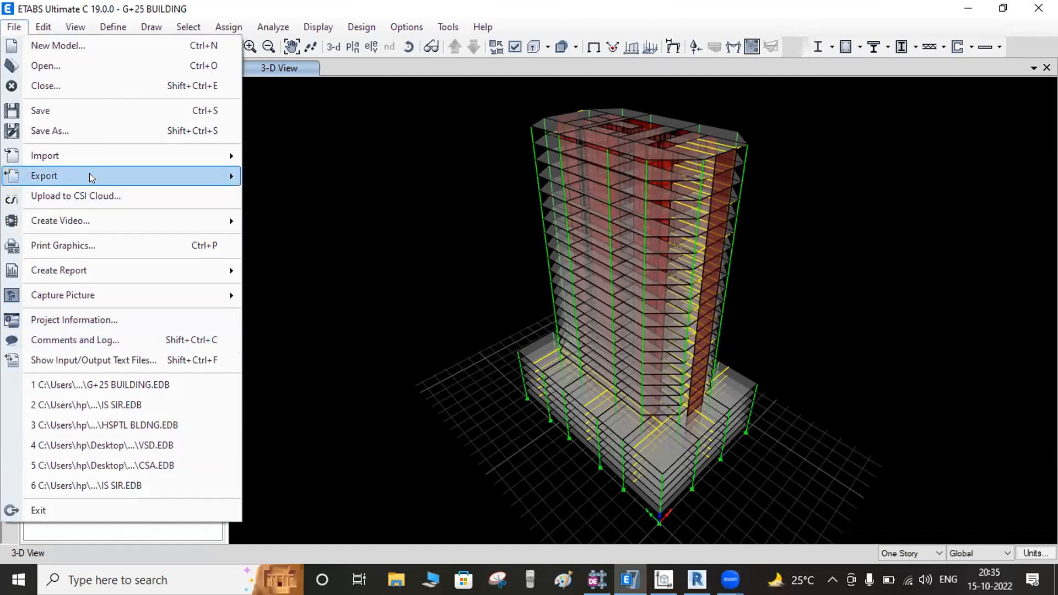
mouse_move(92, 178)
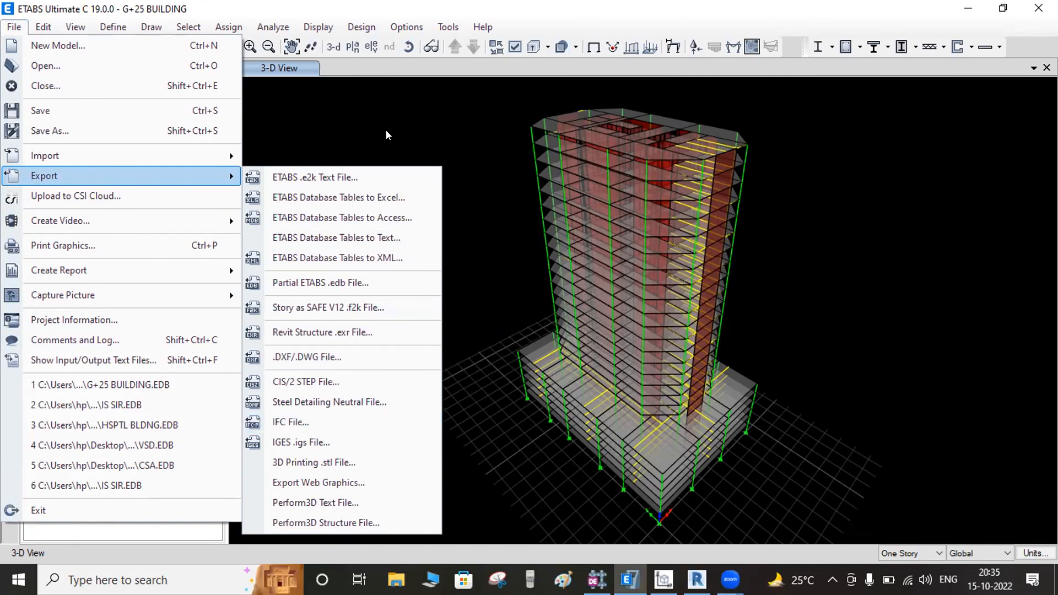
left_click(374, 138)
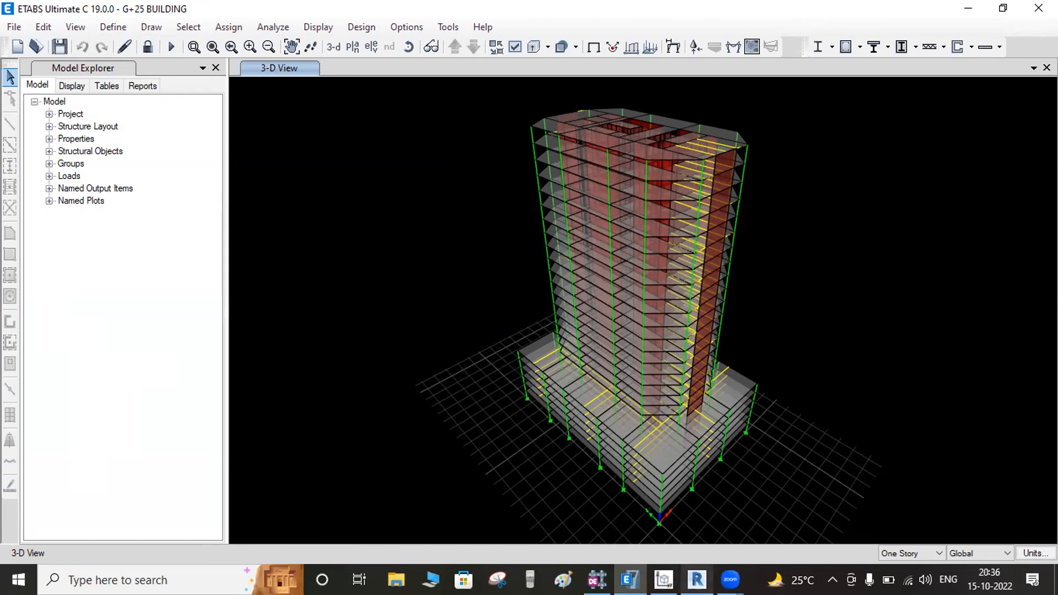
- Switch to Revit, move the Rendering window clear of the file commands and bring up the options for opening files
key("alt+Tab")
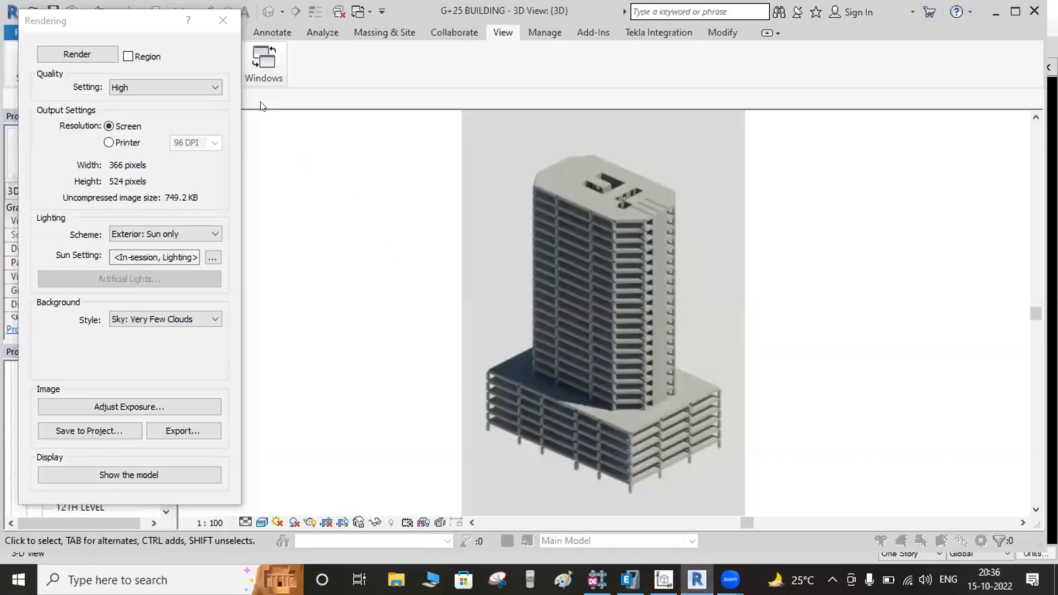
left_click(153, 28)
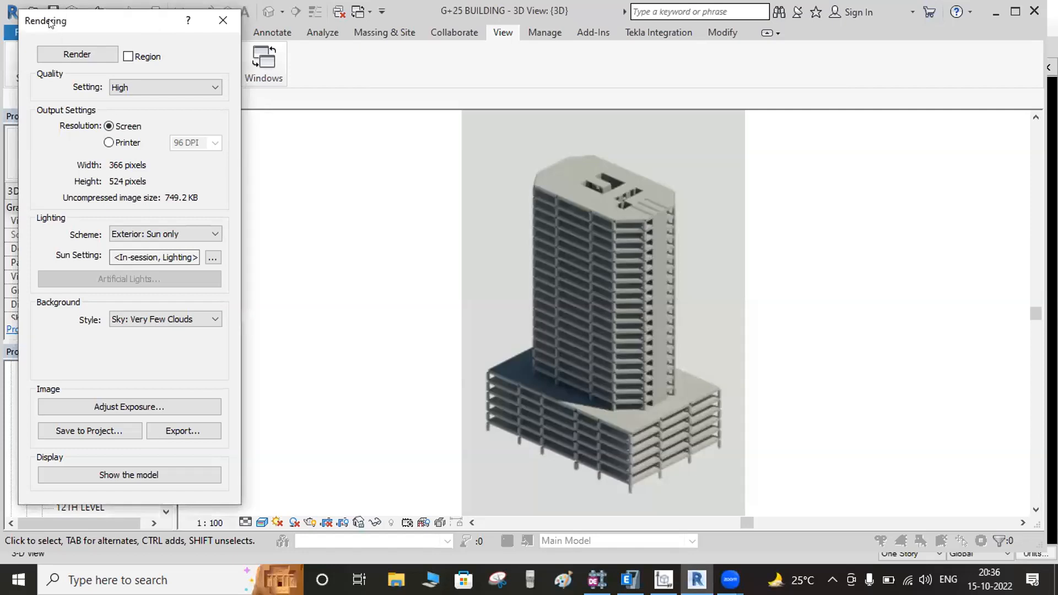
left_click_drag(153, 29, 131, 158)
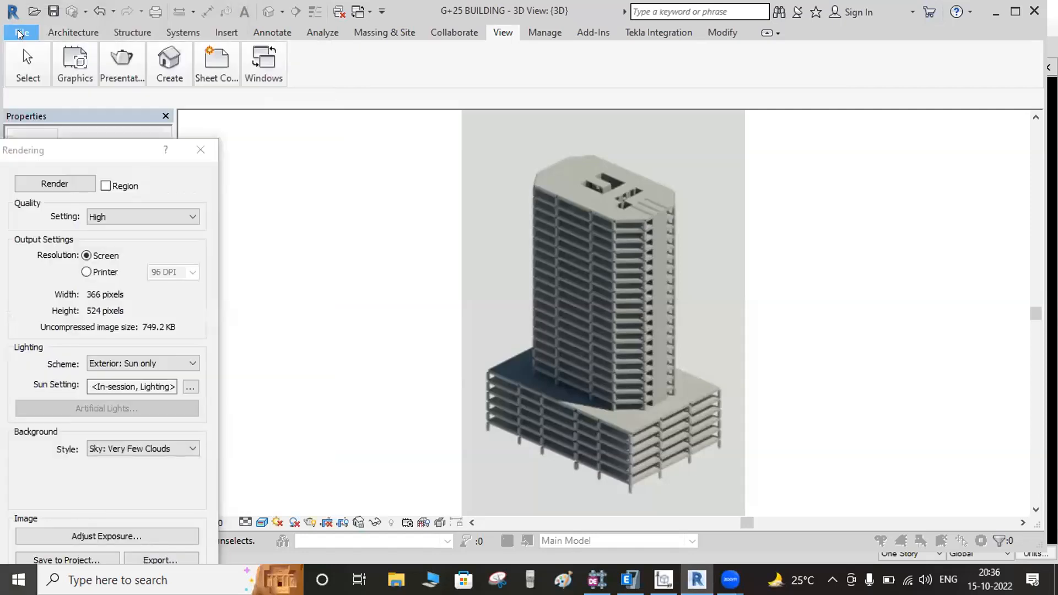
left_click(20, 33)
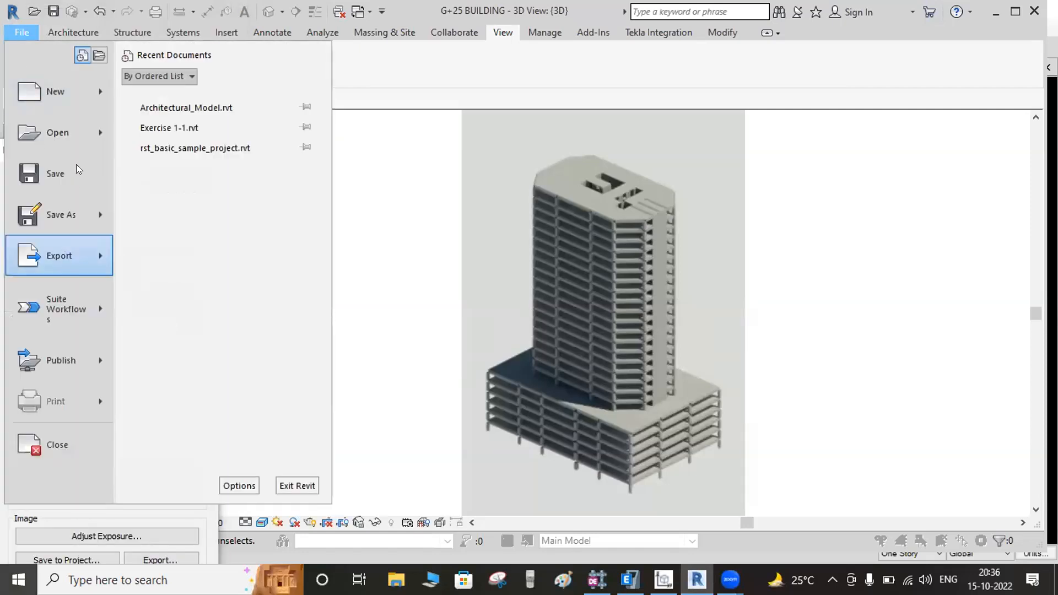
mouse_move(76, 130)
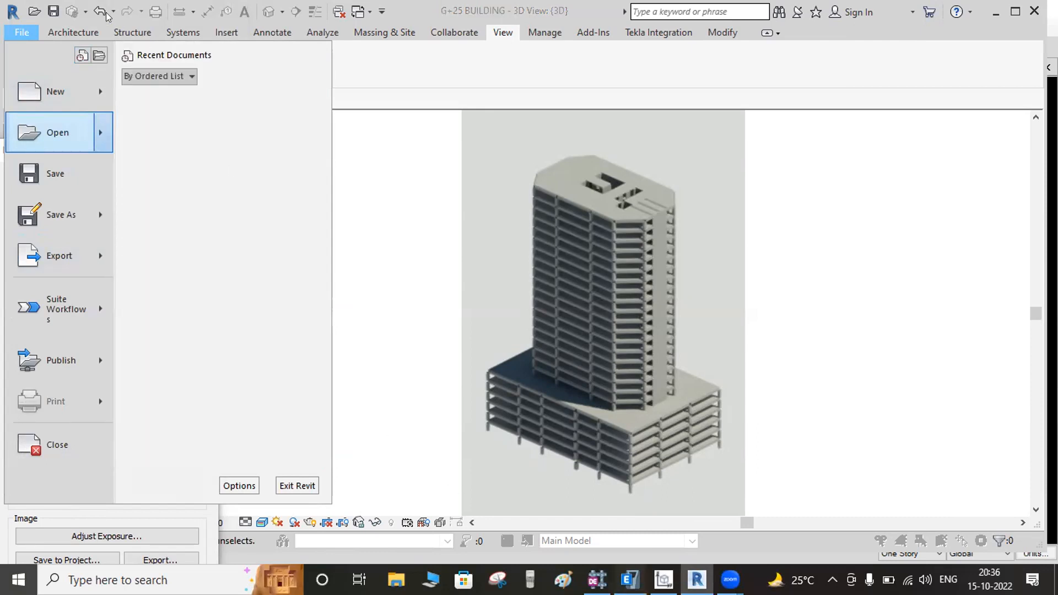
- Return to ETABS and go over the model's export formats again
left_click(5, 24)
left_click(12, 25)
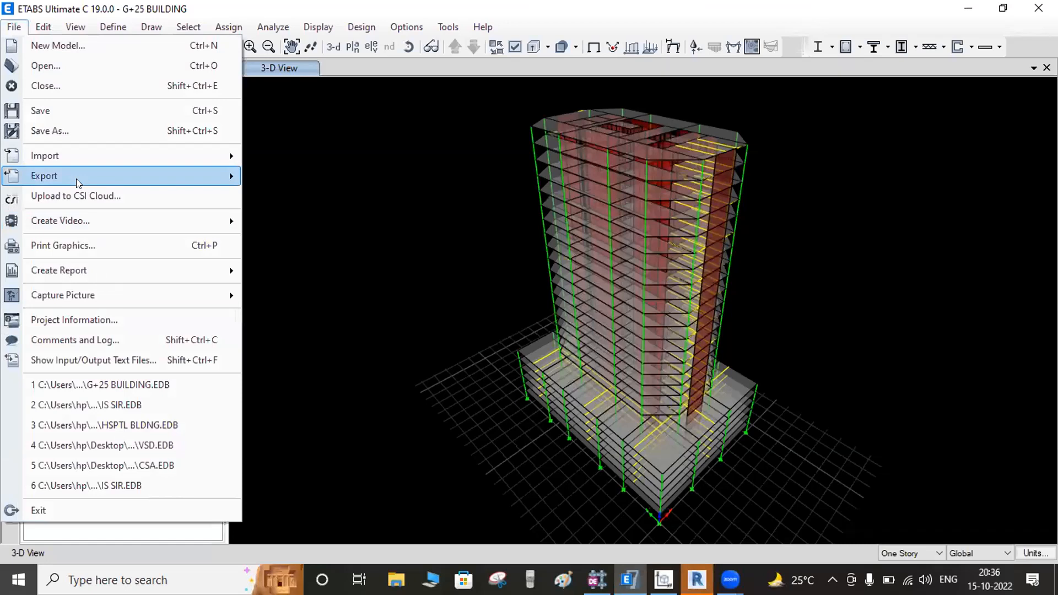
left_click(76, 178)
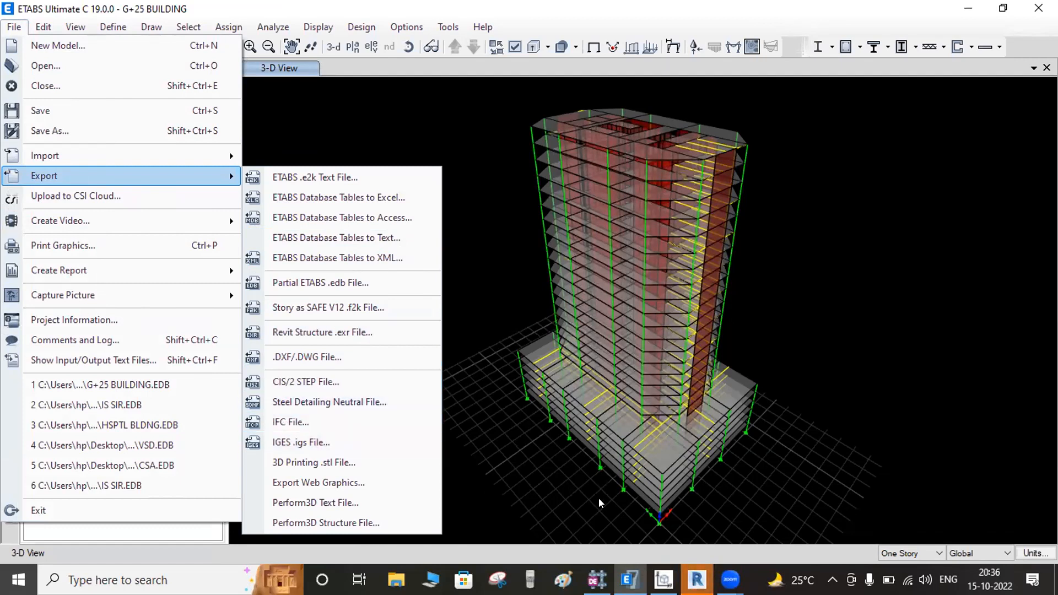
- Return to Revit, review the file types it can open, including IFC, and clear the Rendering window from the 3D view
key("alt+Tab")
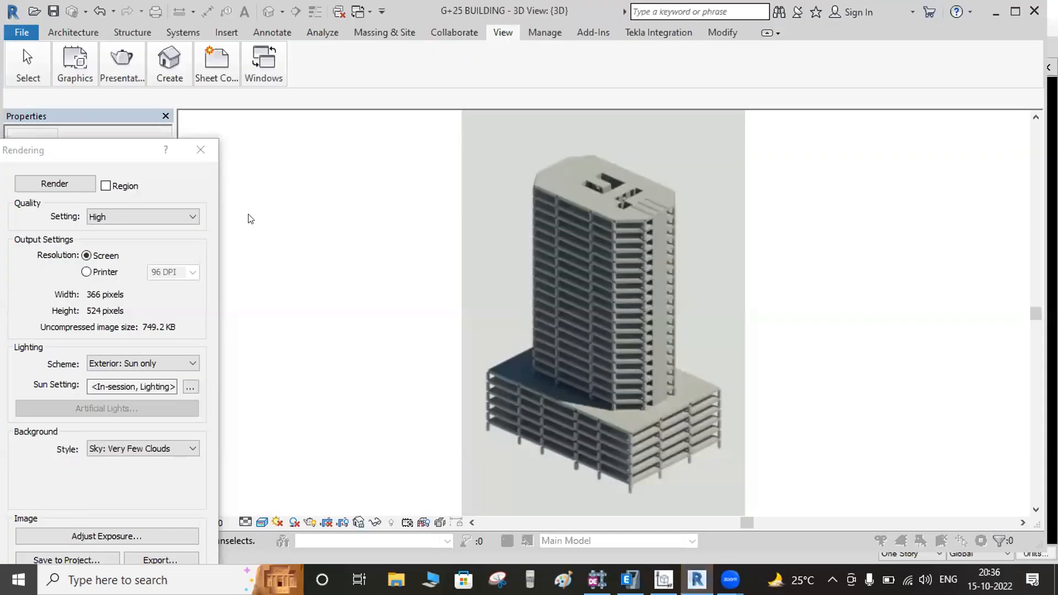
left_click(20, 33)
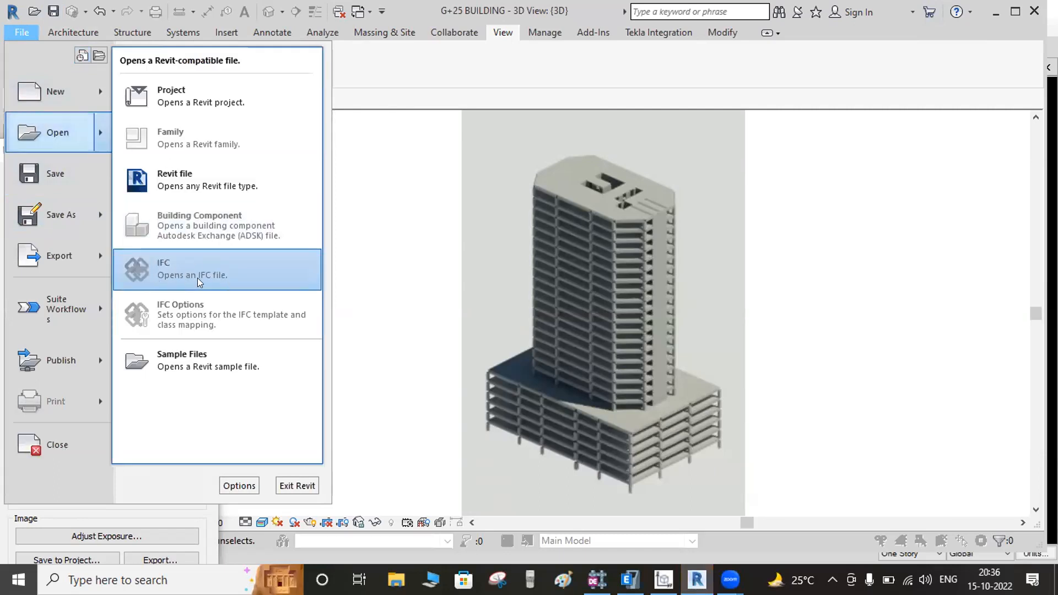
left_click(387, 295)
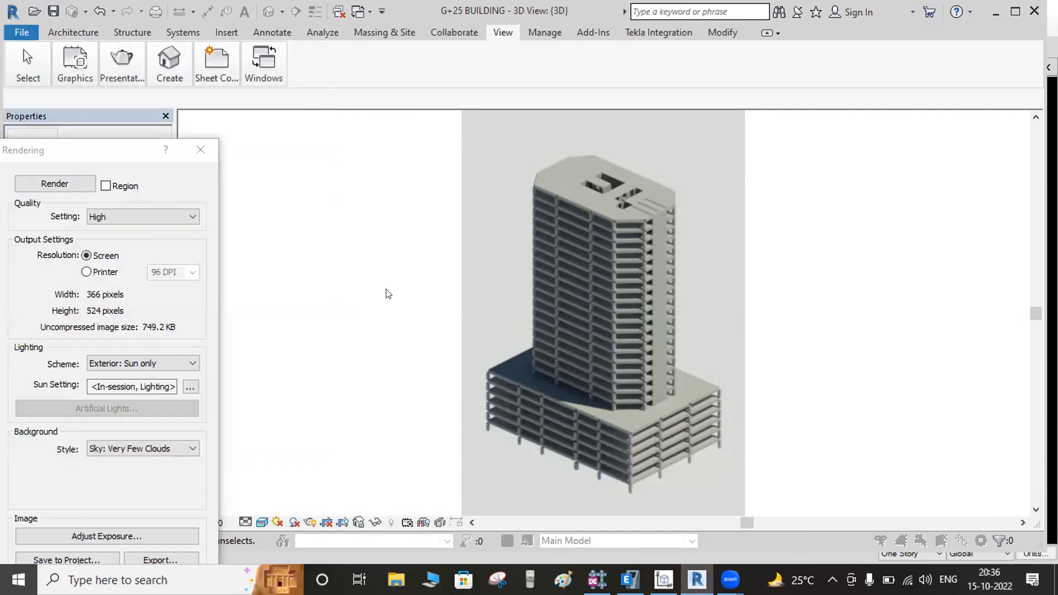
left_click_drag(122, 146, 206, 30)
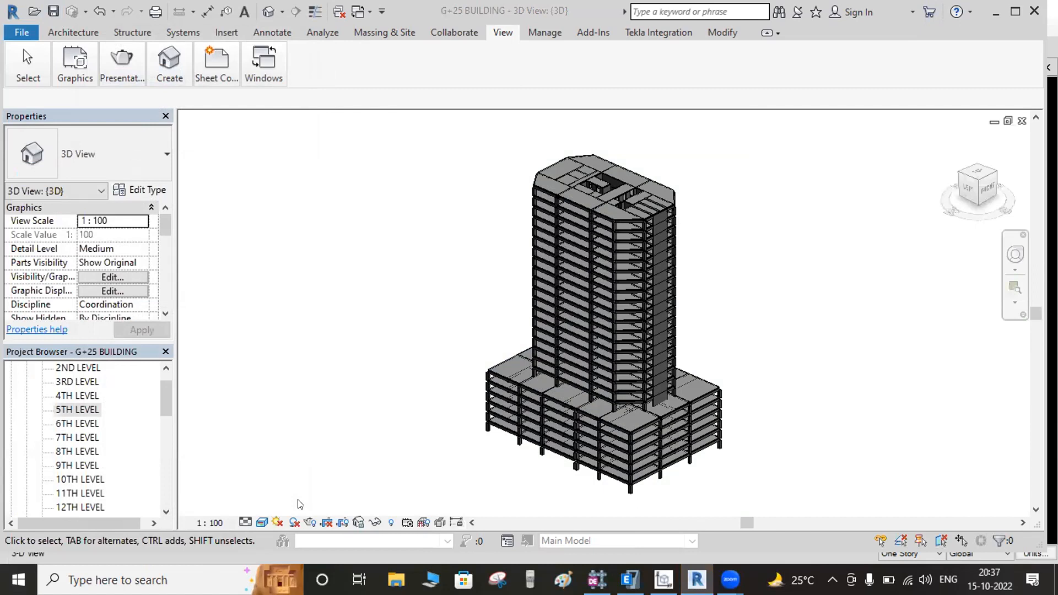
- Display the GROUND LEVEL floor plan of the G+25 BUILDING project
scroll(97, 411, "up", 1)
scroll(94, 422, "down", 3)
scroll(94, 421, "down", 4)
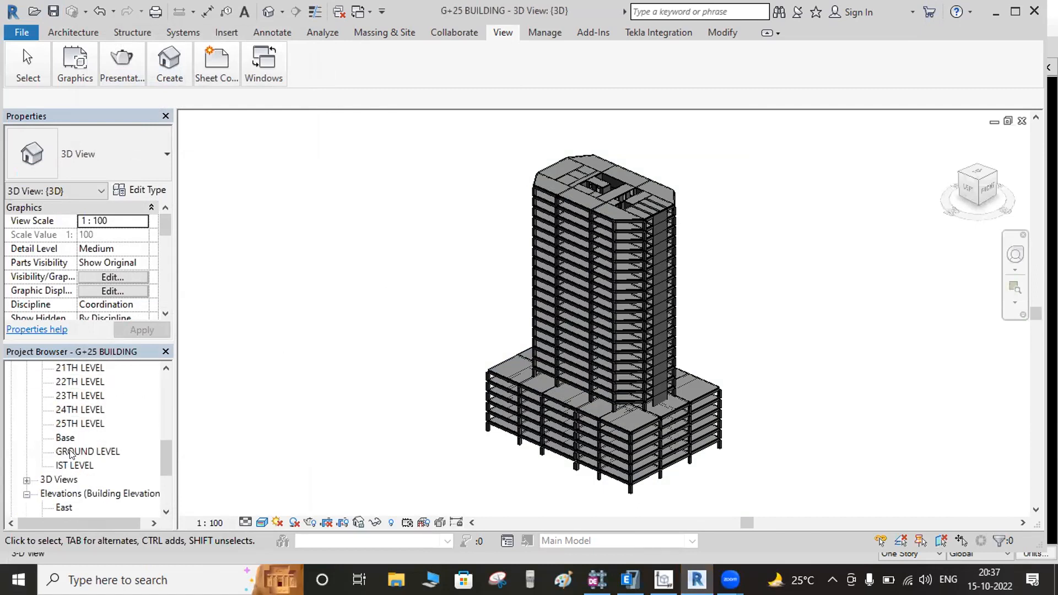
double_click(90, 452)
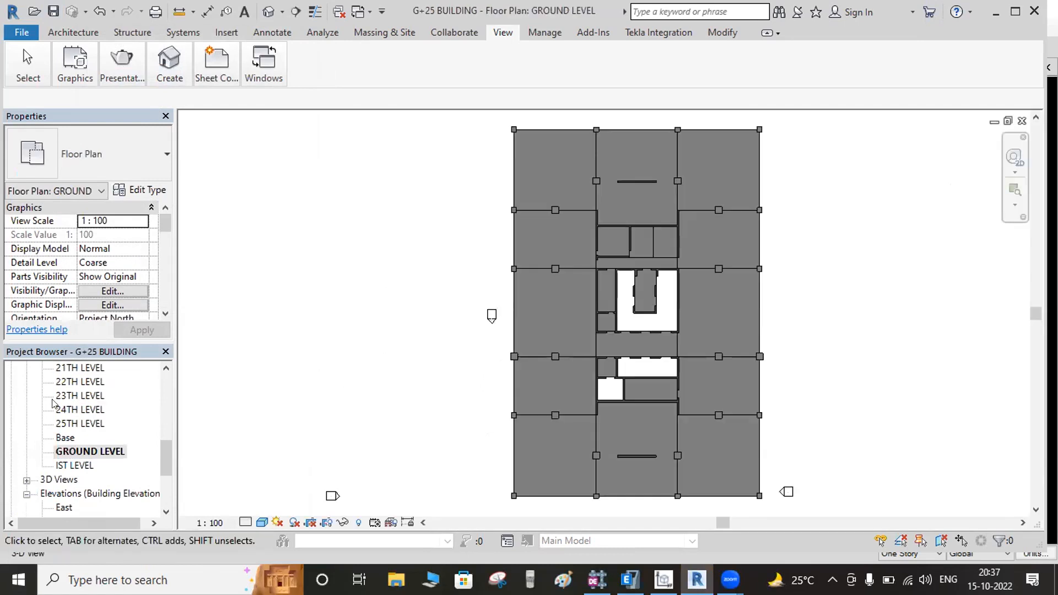
- Display the 2ND LEVEL floor plan and examine its column and wall layout
scroll(82, 421, "up", 6)
scroll(83, 425, "up", 1)
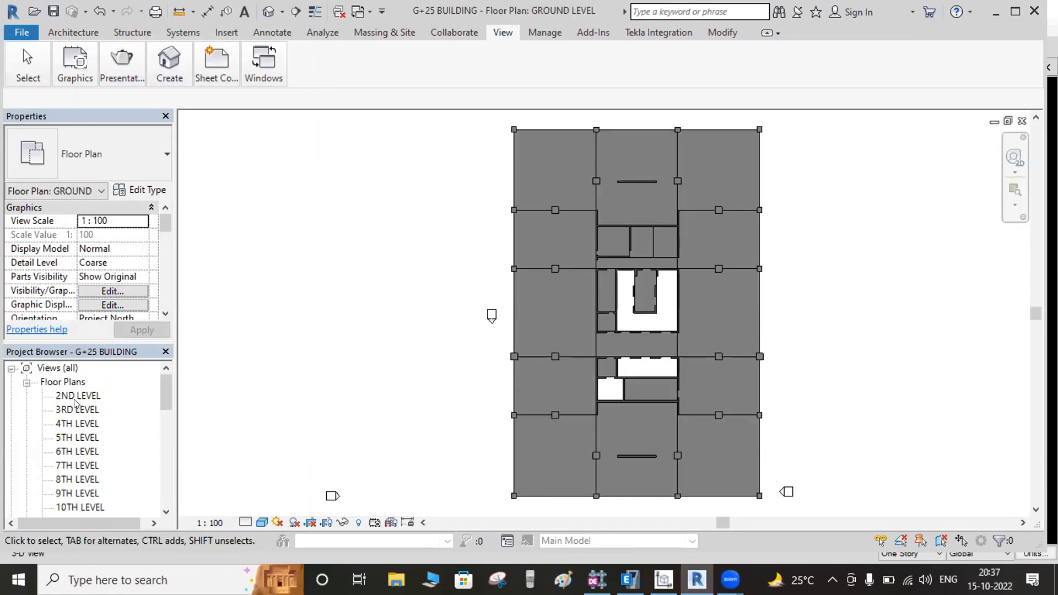
double_click(77, 396)
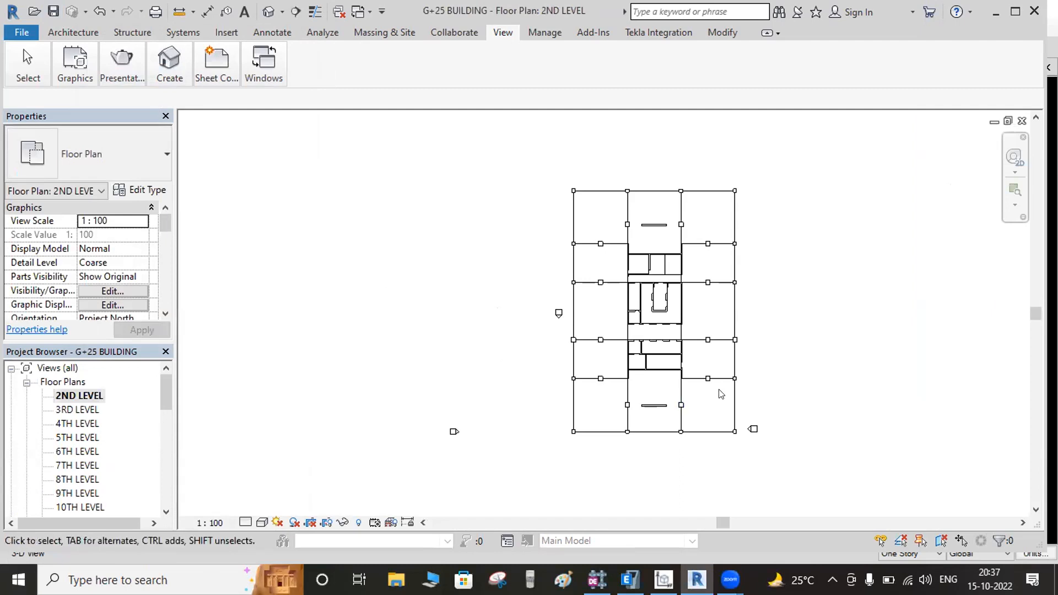
scroll(721, 394, "up", 1)
middle_click_drag(445, 343, 438, 342)
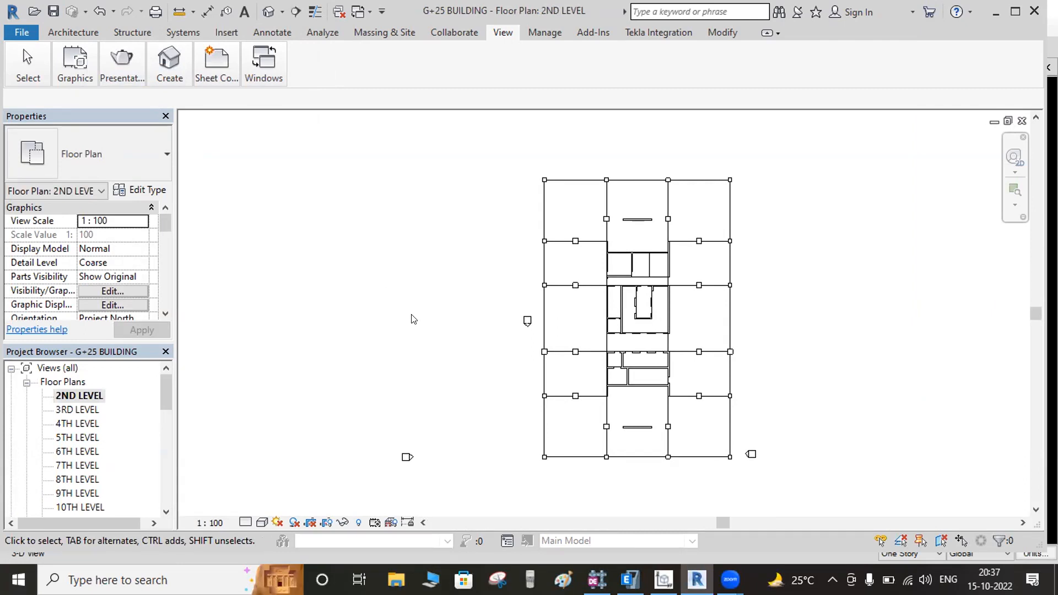
- Review the East, North and South building elevations one after another
scroll(88, 444, "down", 3)
scroll(88, 444, "down", 5)
left_click(66, 438)
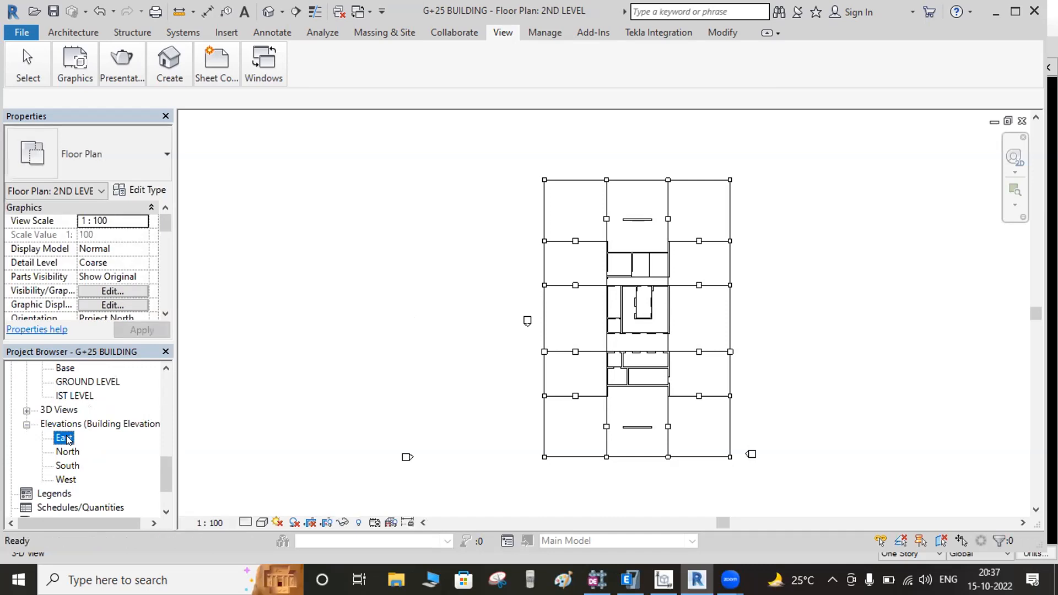
double_click(66, 438)
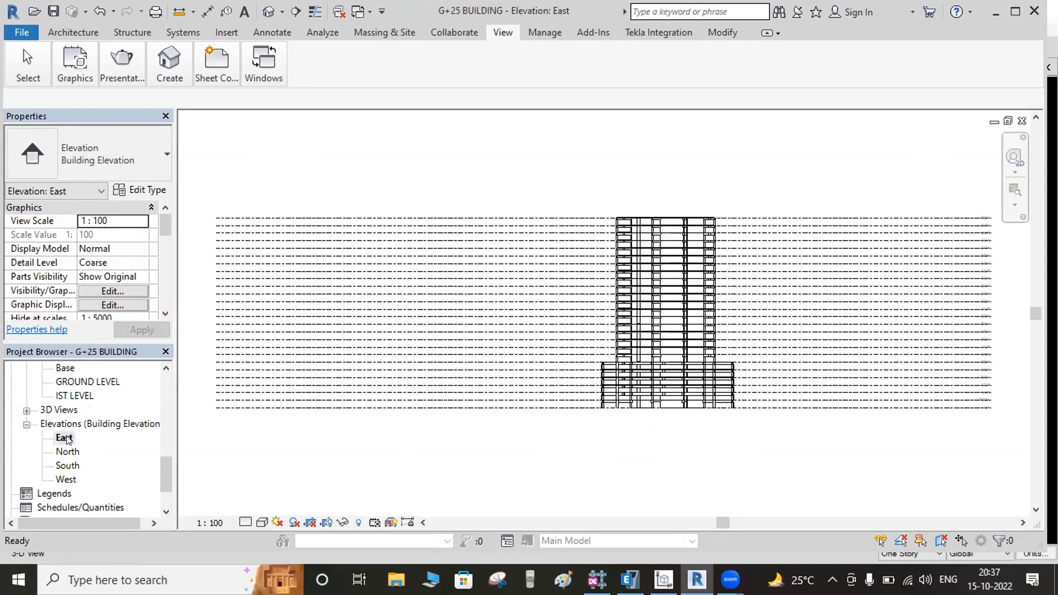
left_click(67, 452)
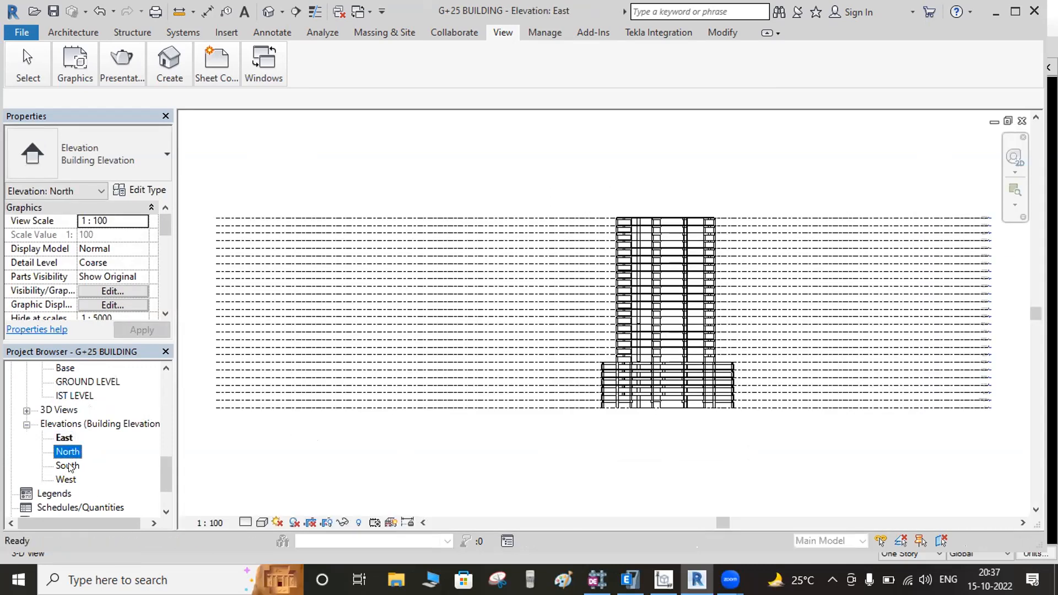
key("Return")
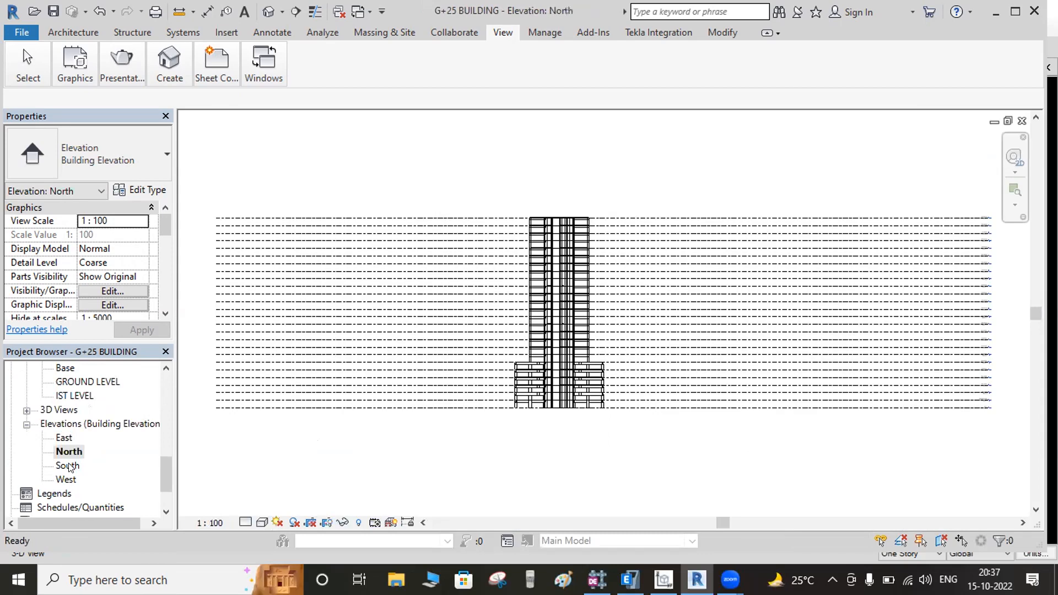
double_click(68, 465)
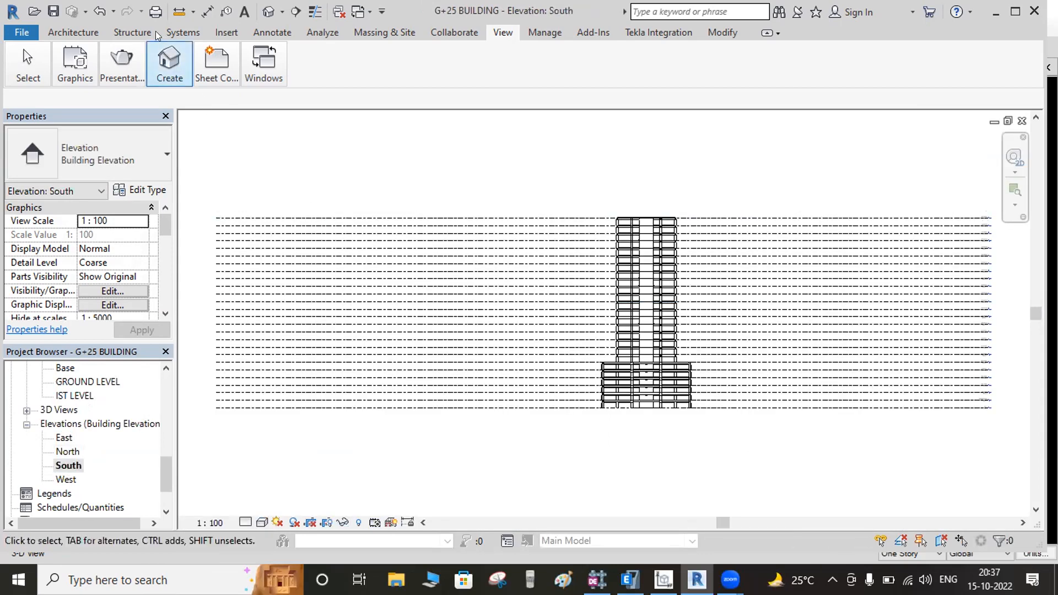
- Return to the default 3D view without saving the project and choose the Realistic visual style
mouse_move(170, 61)
left_click(173, 110)
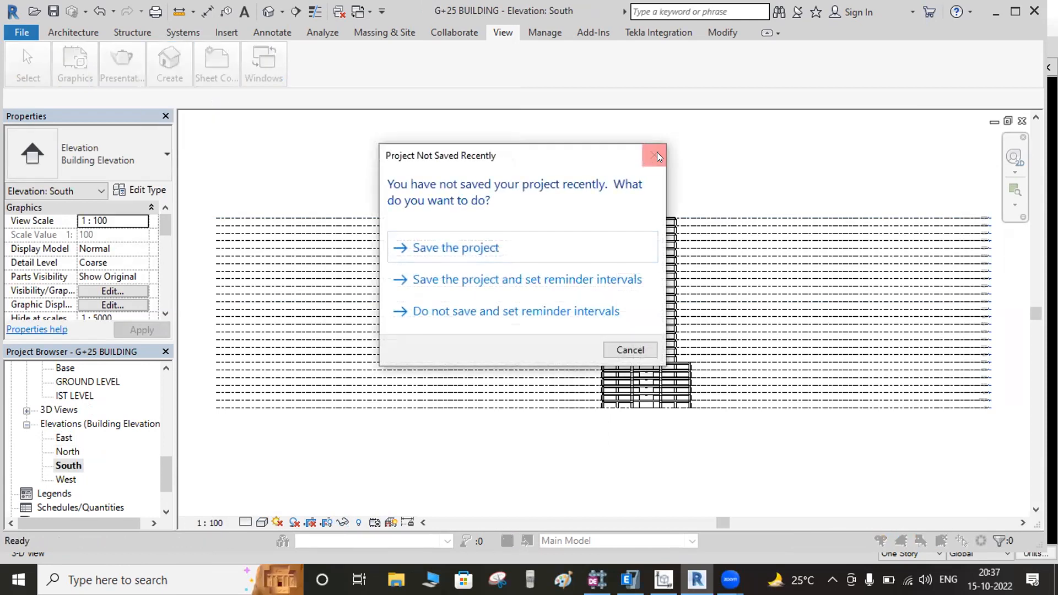
left_click(657, 157)
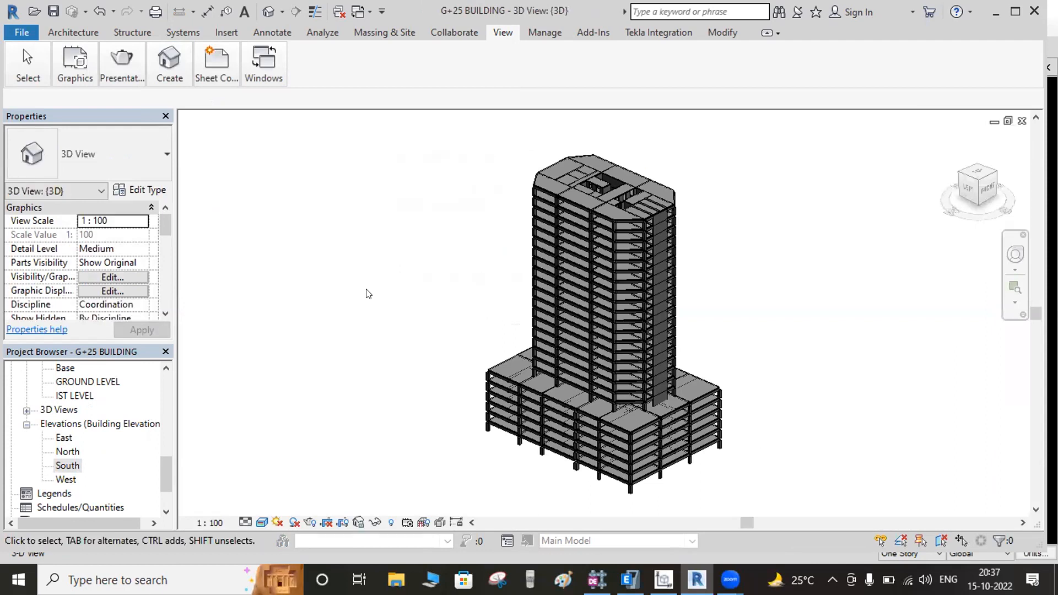
left_click(263, 525)
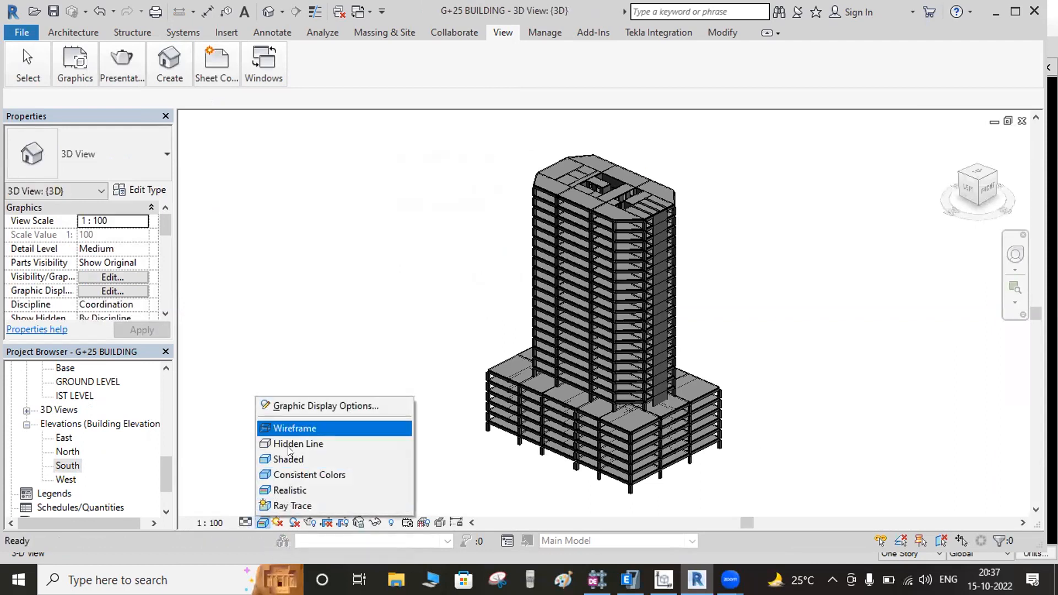
left_click(289, 490)
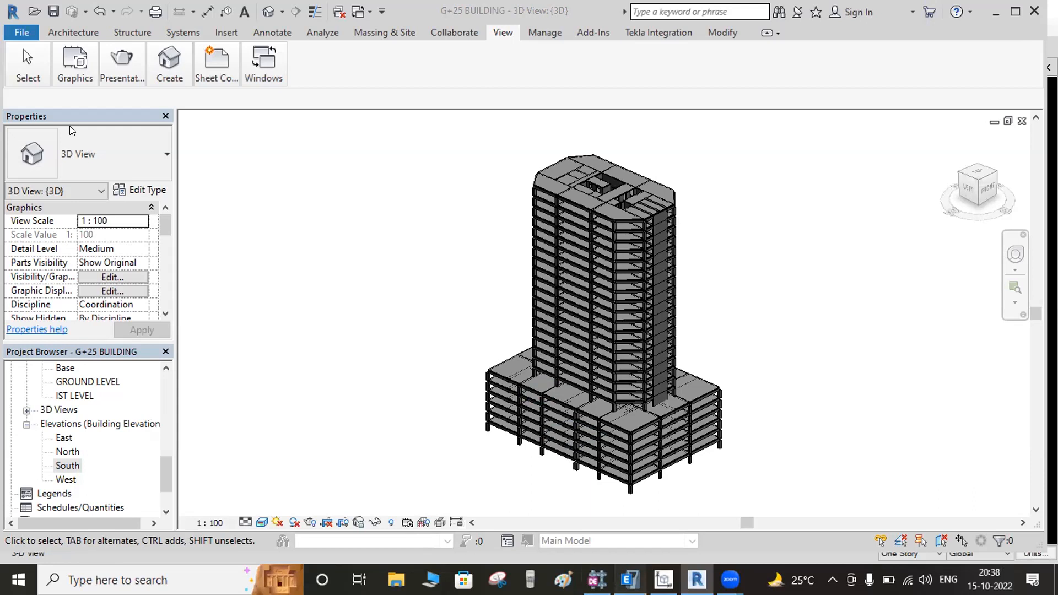
- Switch to ETABS and show the export options for the G+25 BUILDING model, including the Revit Structure .exr file
key("alt+Tab")
left_click(13, 26)
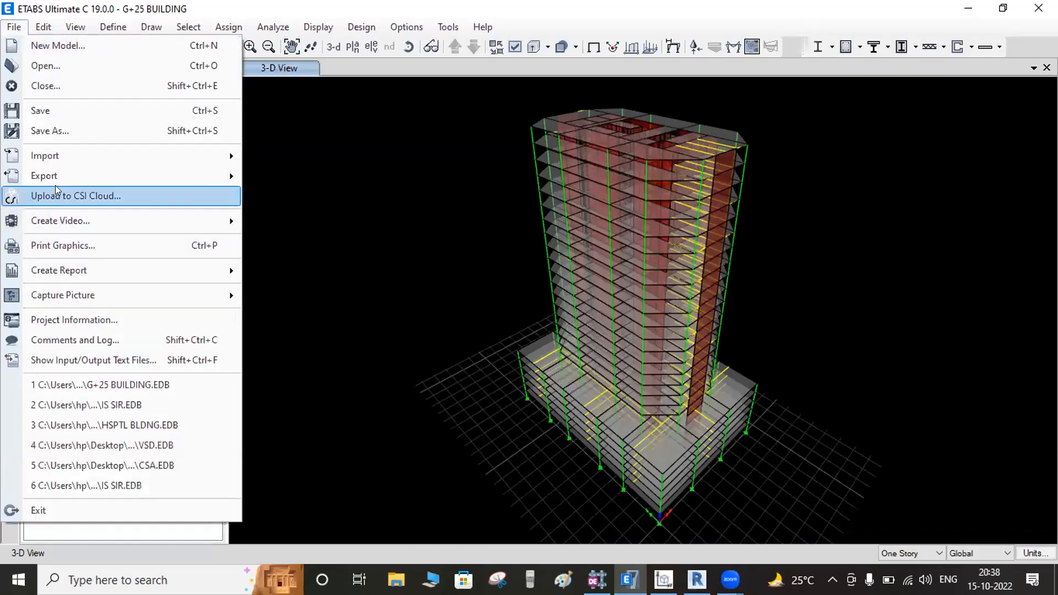
mouse_move(56, 178)
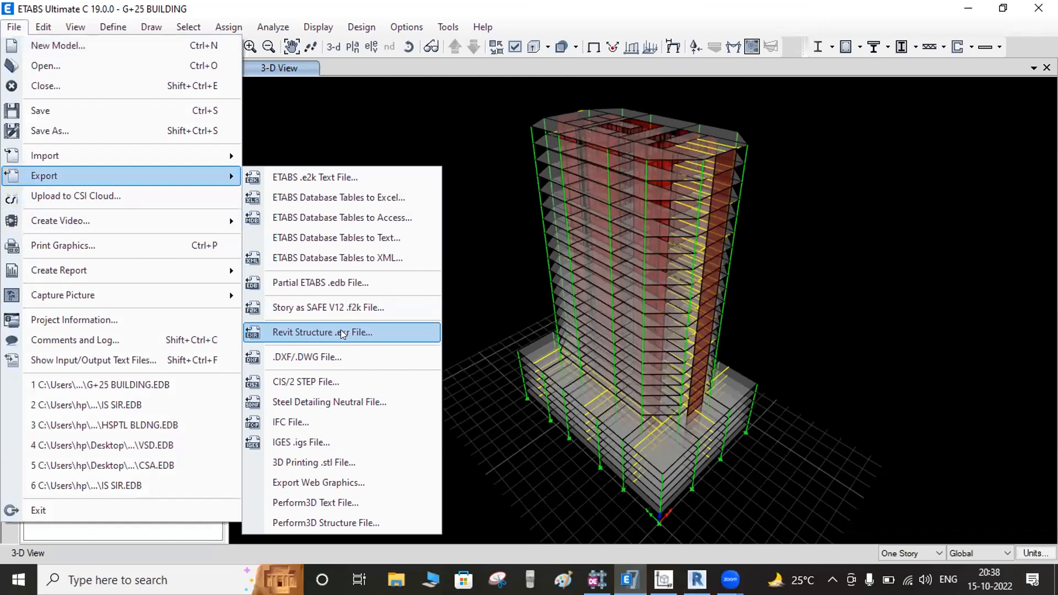
left_click(478, 277)
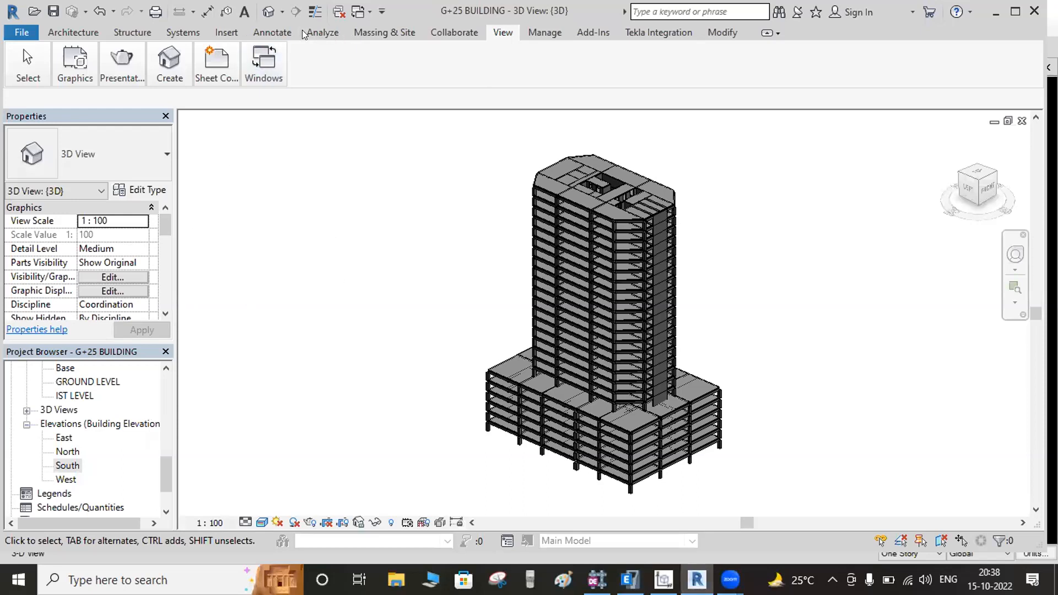
- Switch back to Revit and show the Tekla Structural Designer integration options
left_click(661, 33)
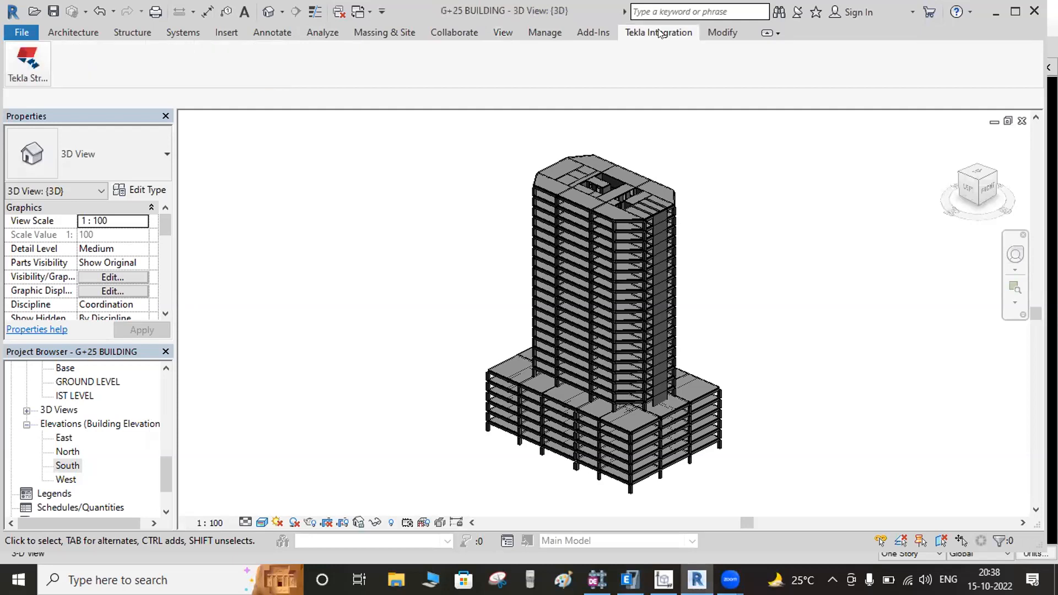
left_click(16, 65)
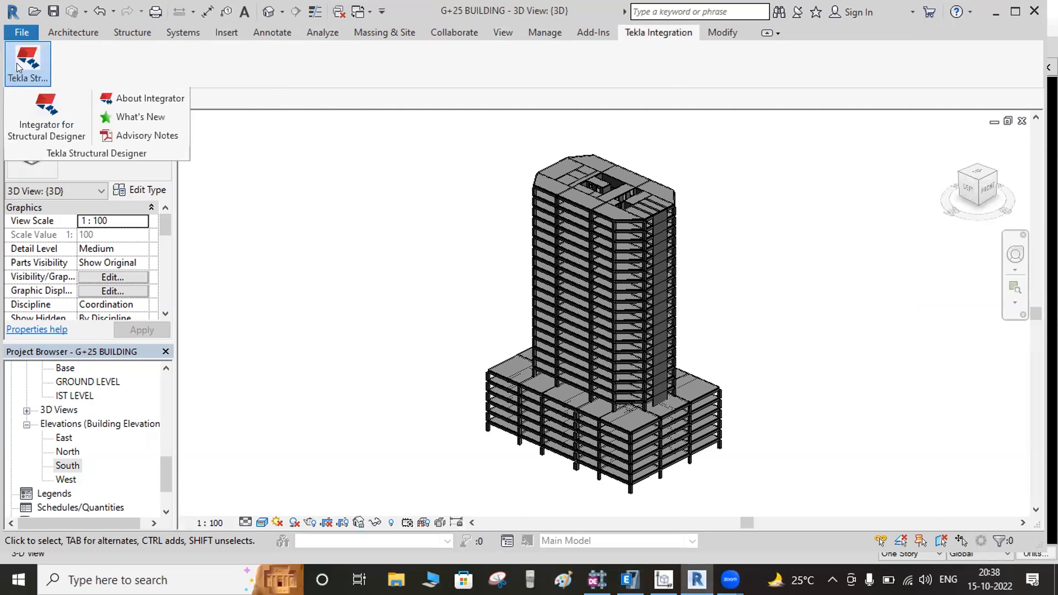
left_click(340, 277)
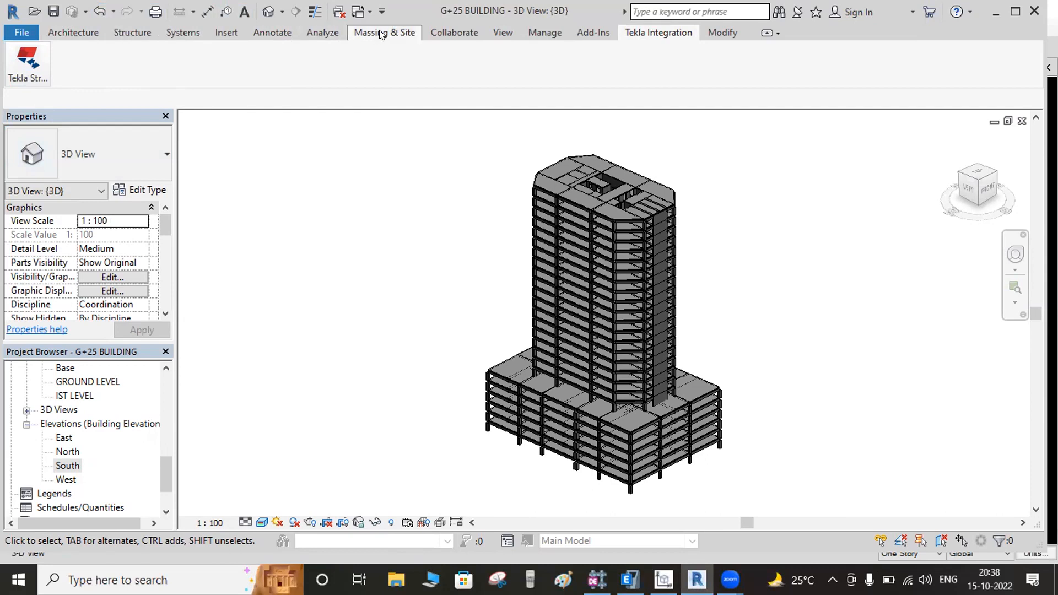
- Look over the annotation tools, the available 3D view types and the project's view list down to the Sheets category
left_click(273, 25)
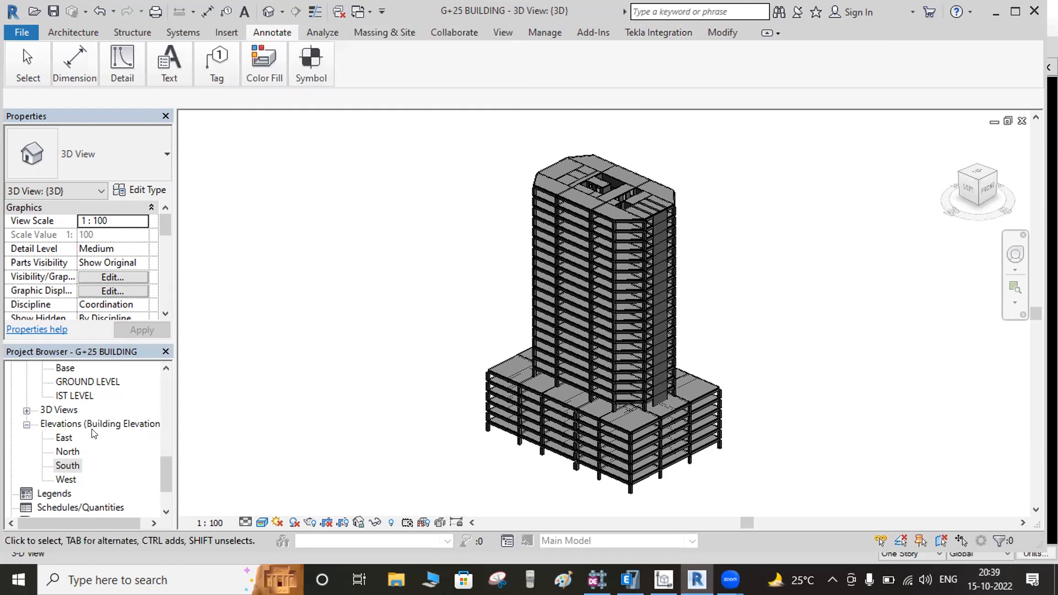
scroll(94, 434, "down", 2)
scroll(92, 434, "up", 5)
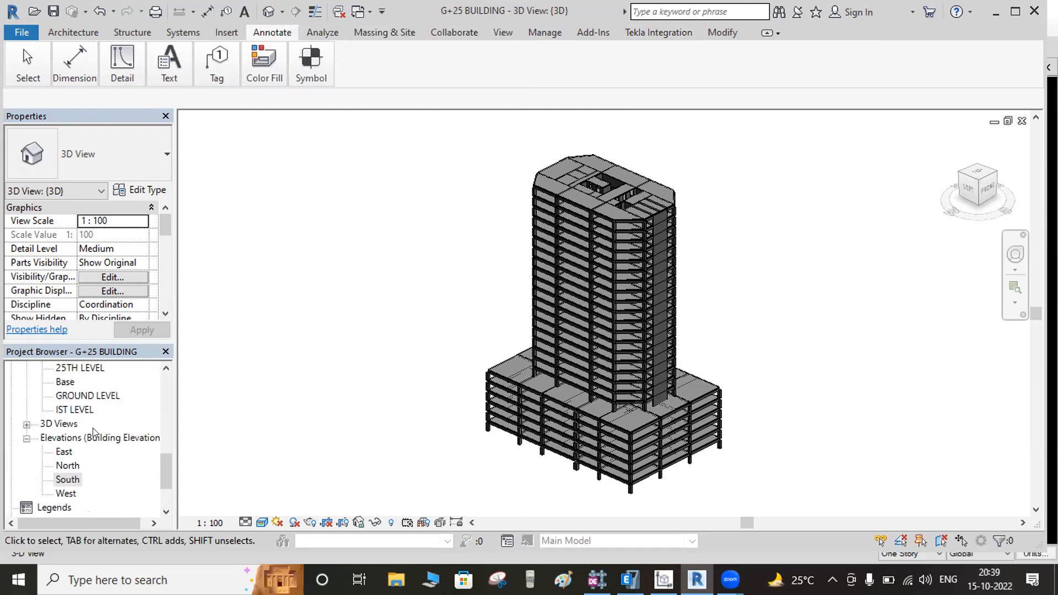
left_click(164, 156)
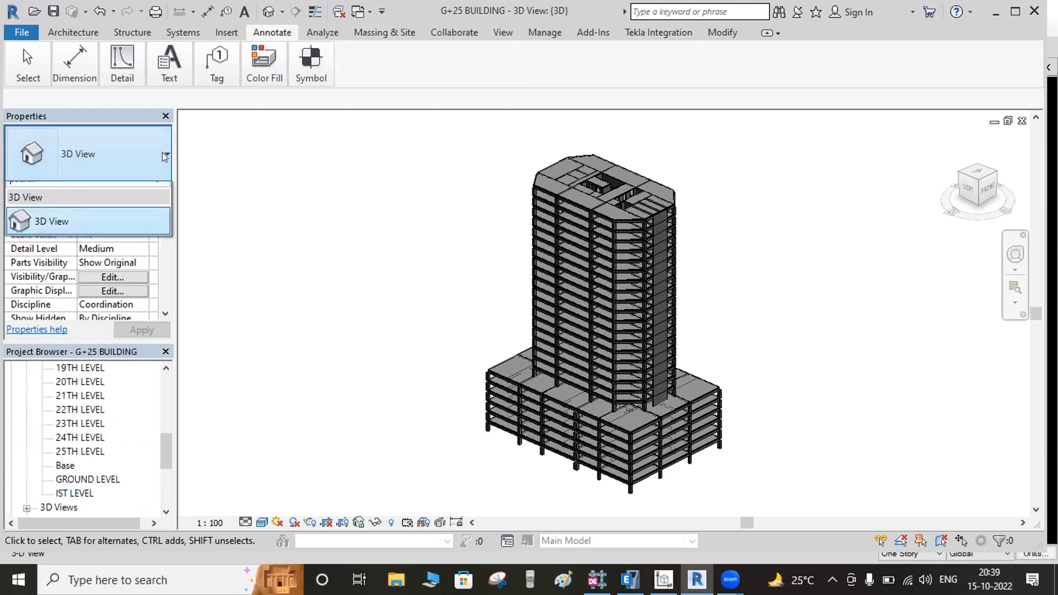
left_click(39, 235)
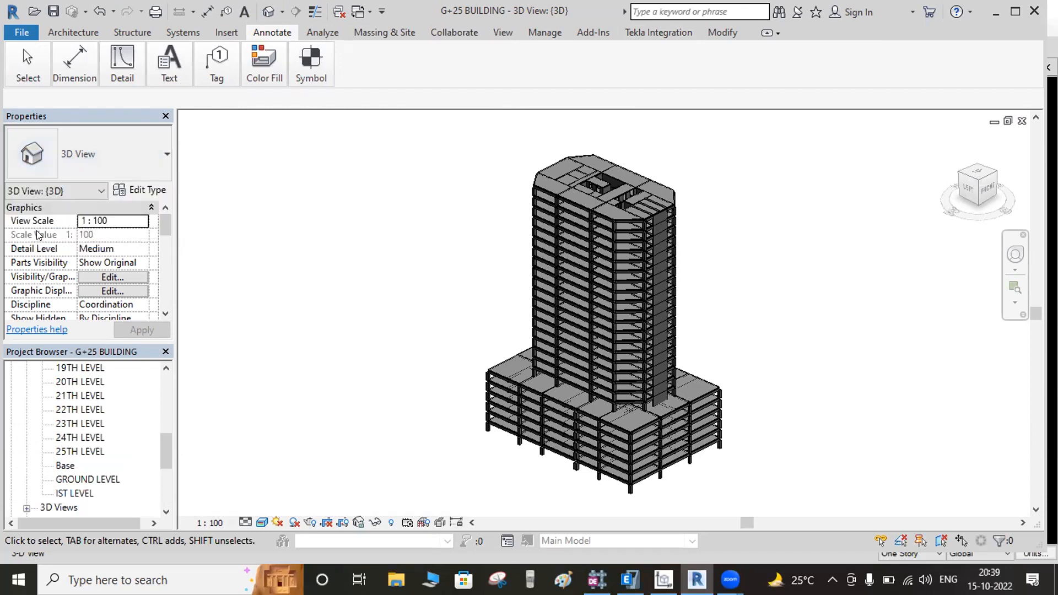
scroll(96, 431, "down", 5)
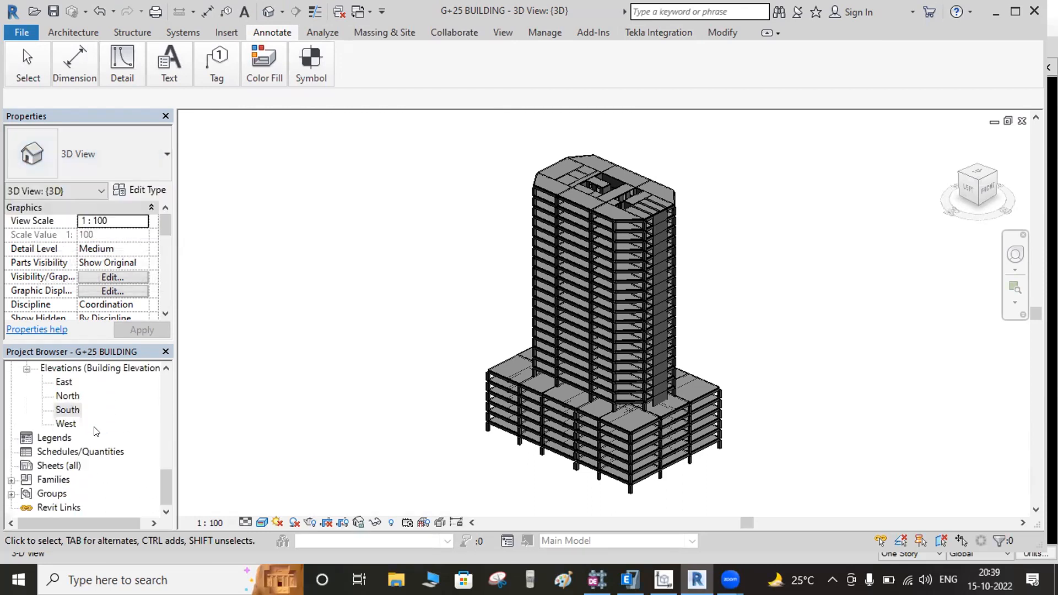
left_click(50, 466)
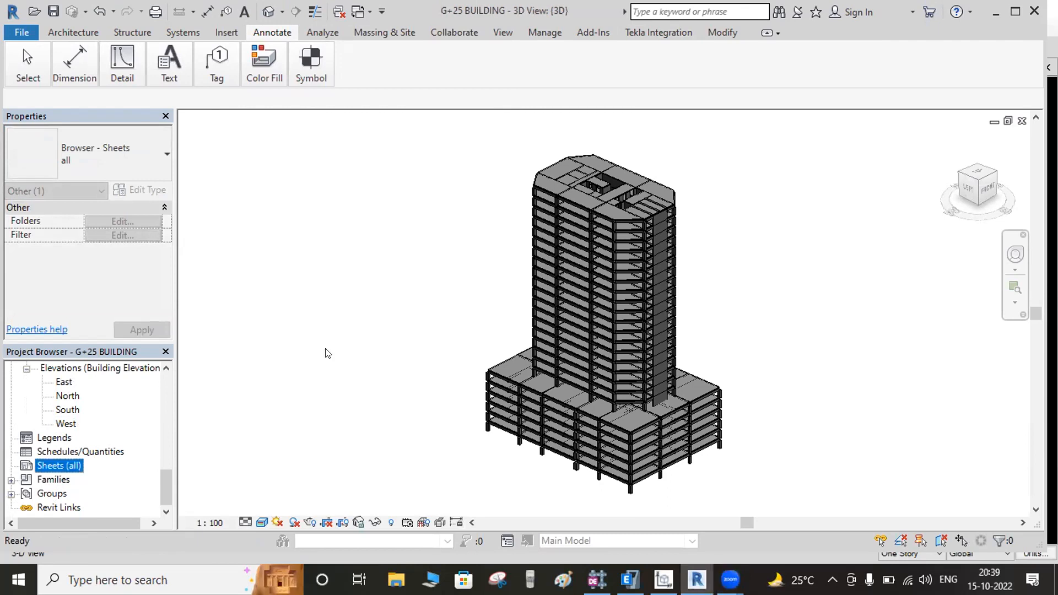
- Orbit the 3D building model to a corner view from above and look over the structural and architectural tools
left_click(974, 179)
left_click(976, 180)
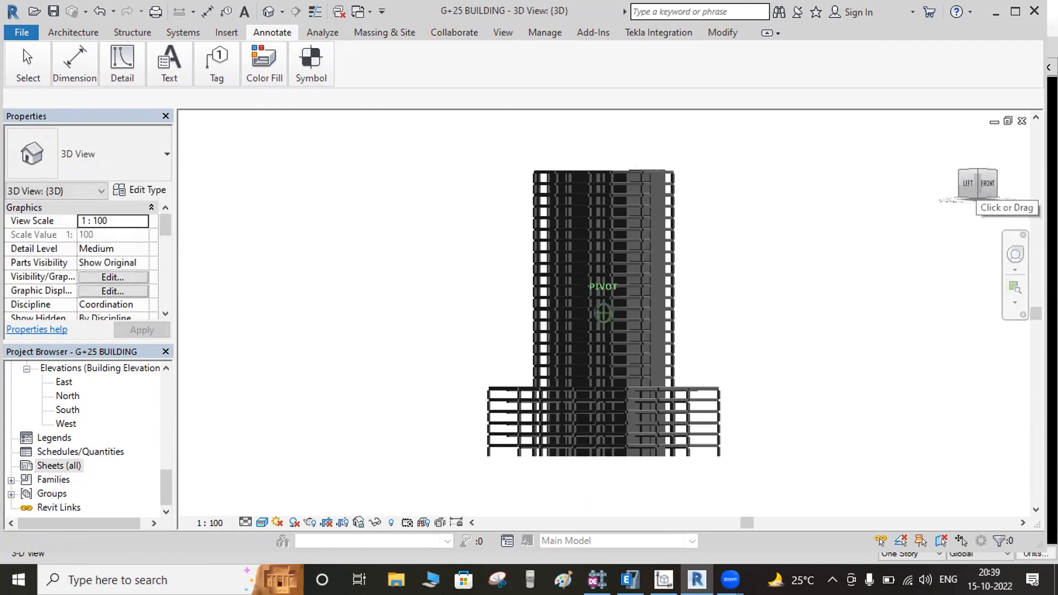
mouse_move(977, 193)
left_mouse_down()
mouse_move(978, 214)
mouse_move(986, 201)
left_mouse_up()
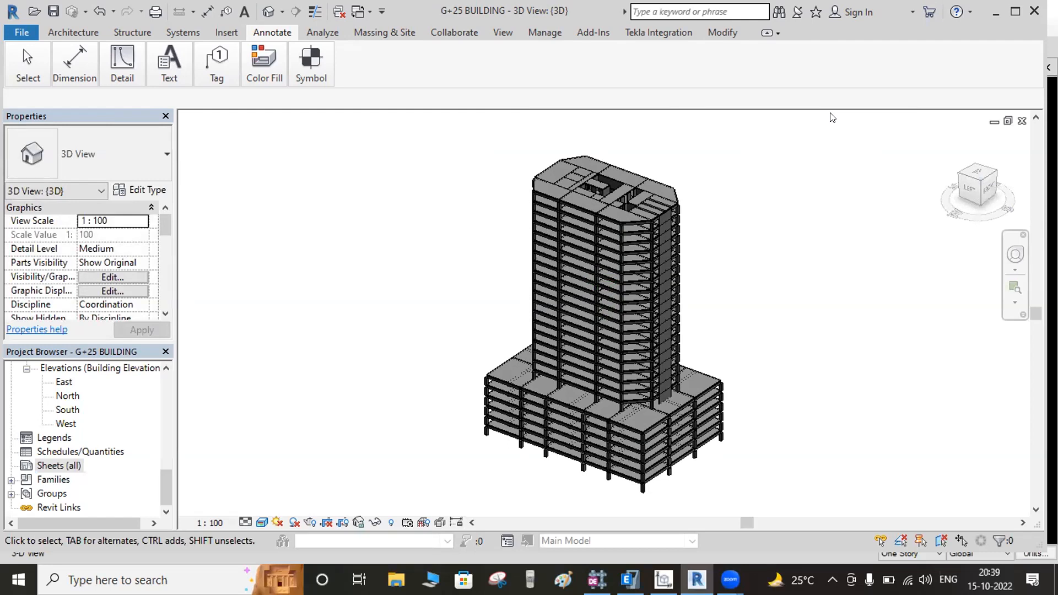
left_click(132, 32)
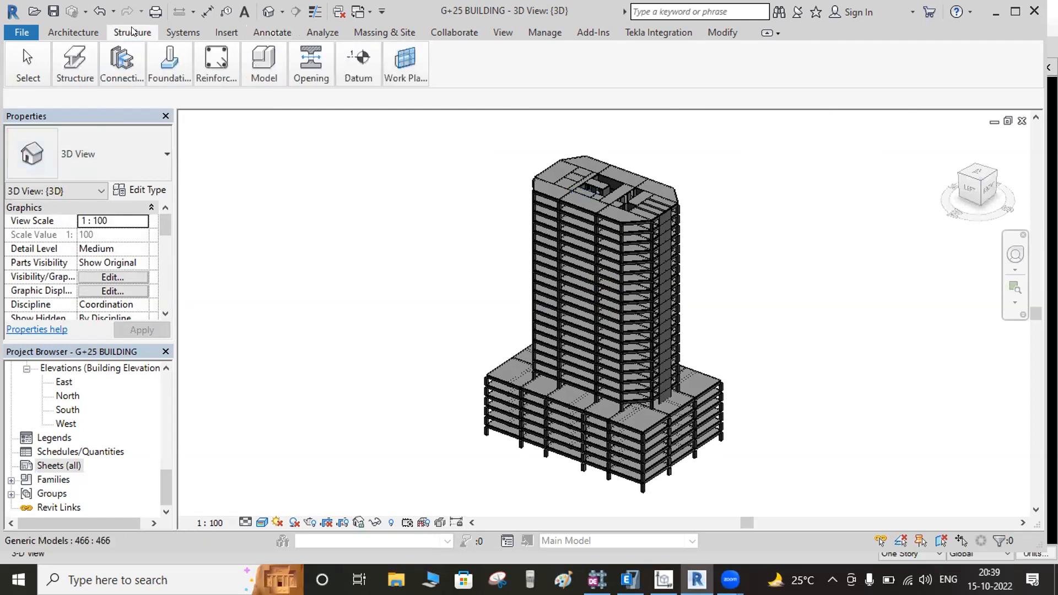
left_click(77, 33)
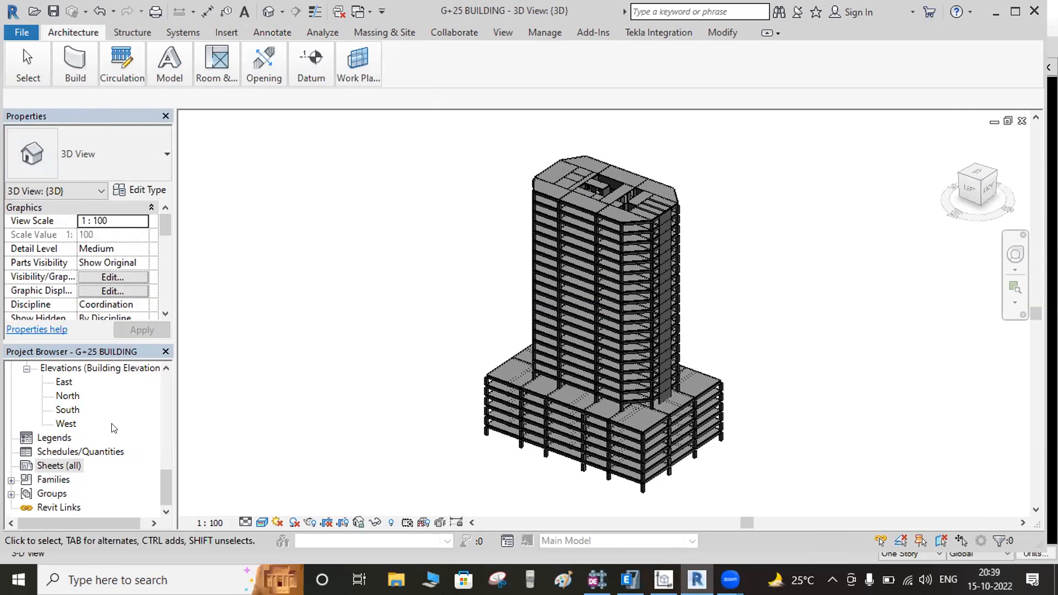
- Display the West and East building elevations and open the 20TH LEVEL floor plan
scroll(58, 438, "up", 2)
scroll(58, 438, "up", 2)
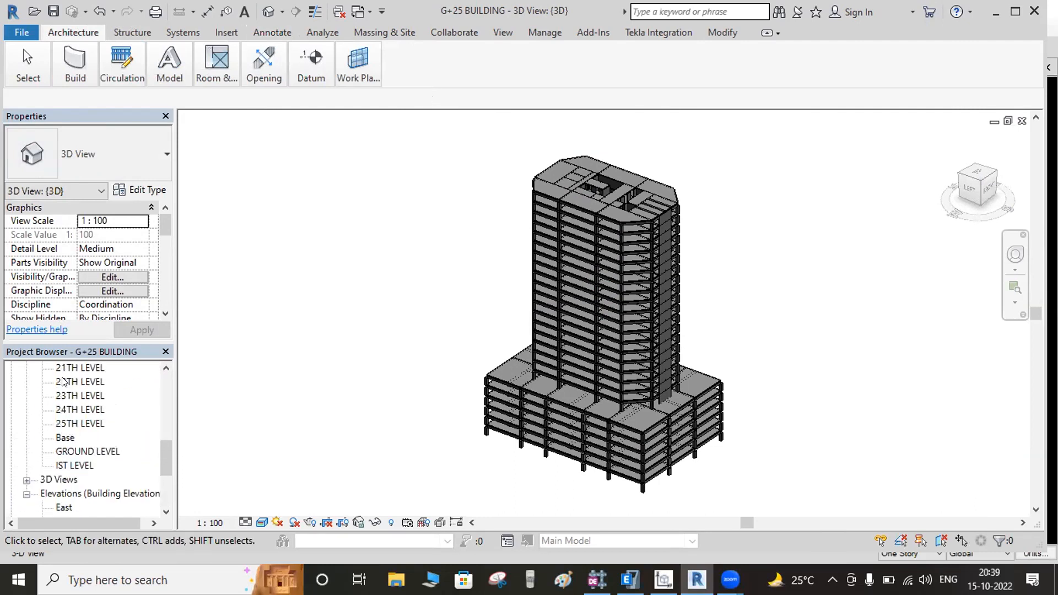
left_click(65, 382)
scroll(61, 499, "down", 1)
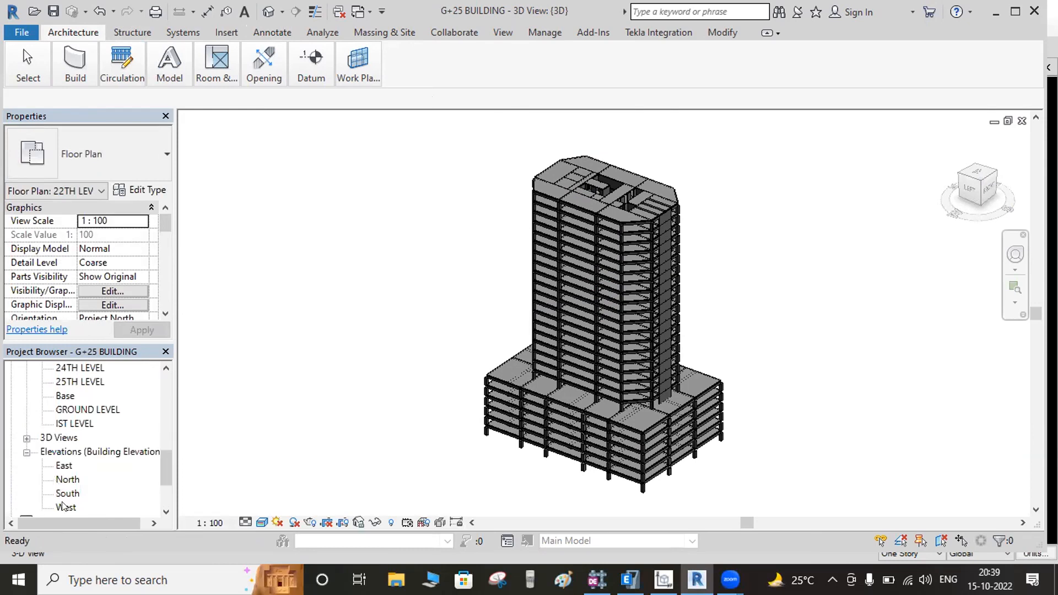
double_click(65, 506)
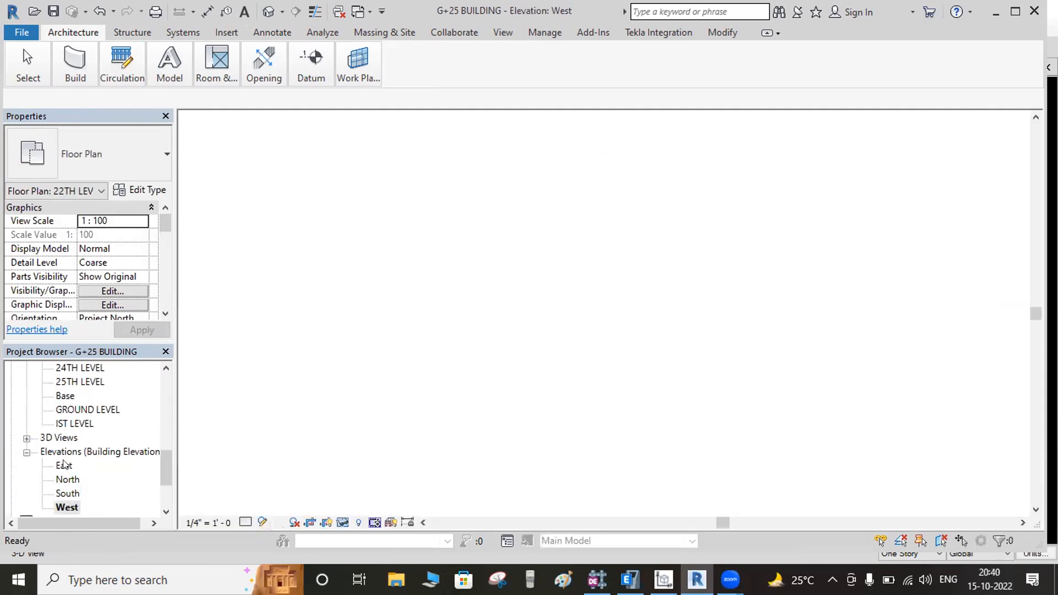
double_click(64, 466)
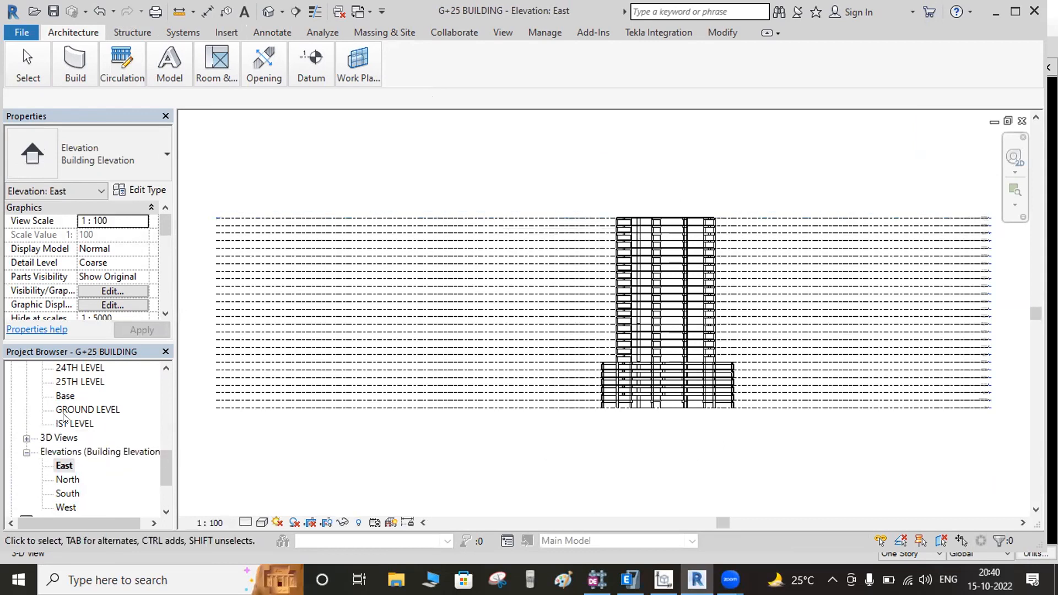
scroll(67, 417, "up", 2)
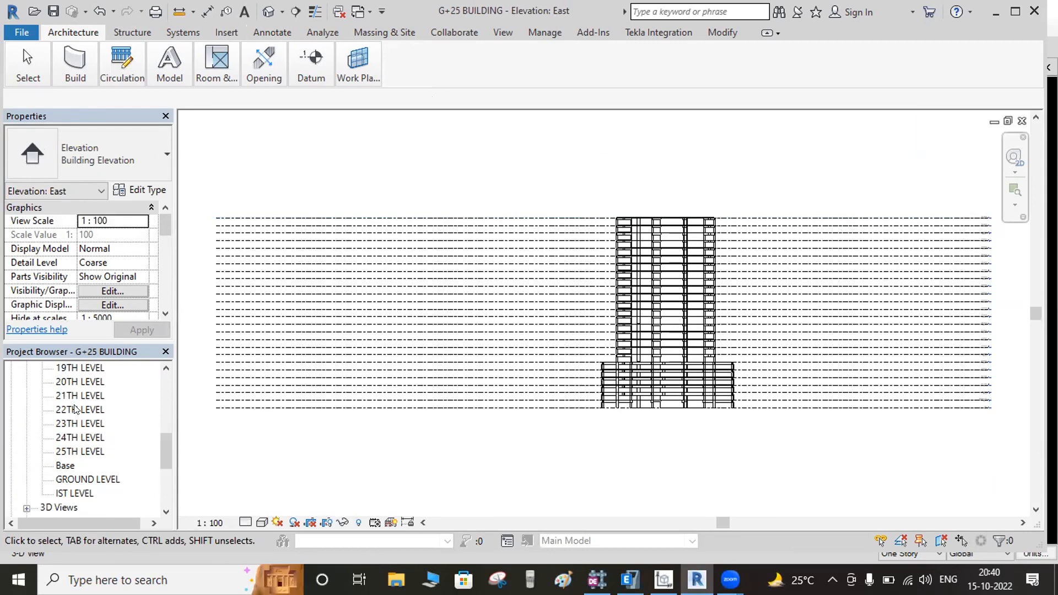
double_click(90, 382)
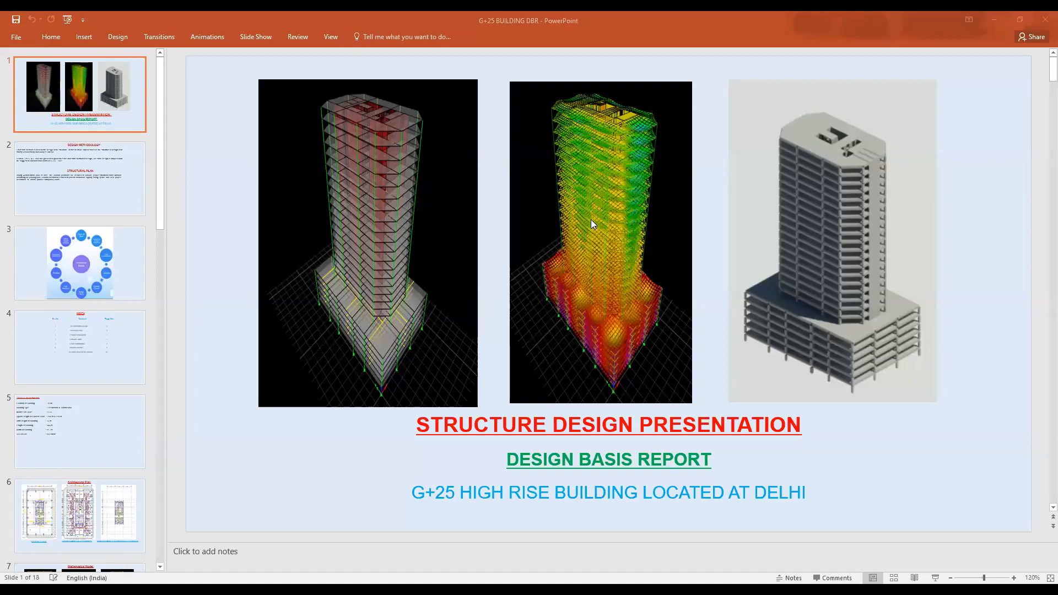
- In the G+25 BUILDING DBR presentation in PowerPoint, display slide 3 with the structural design workflow
left_click(76, 169)
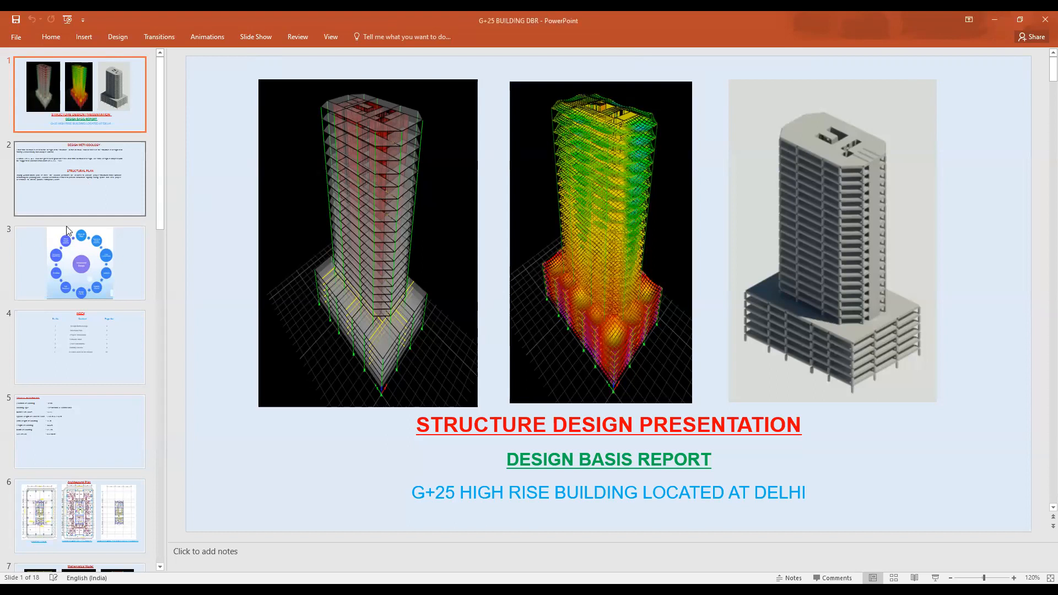
left_click(70, 255)
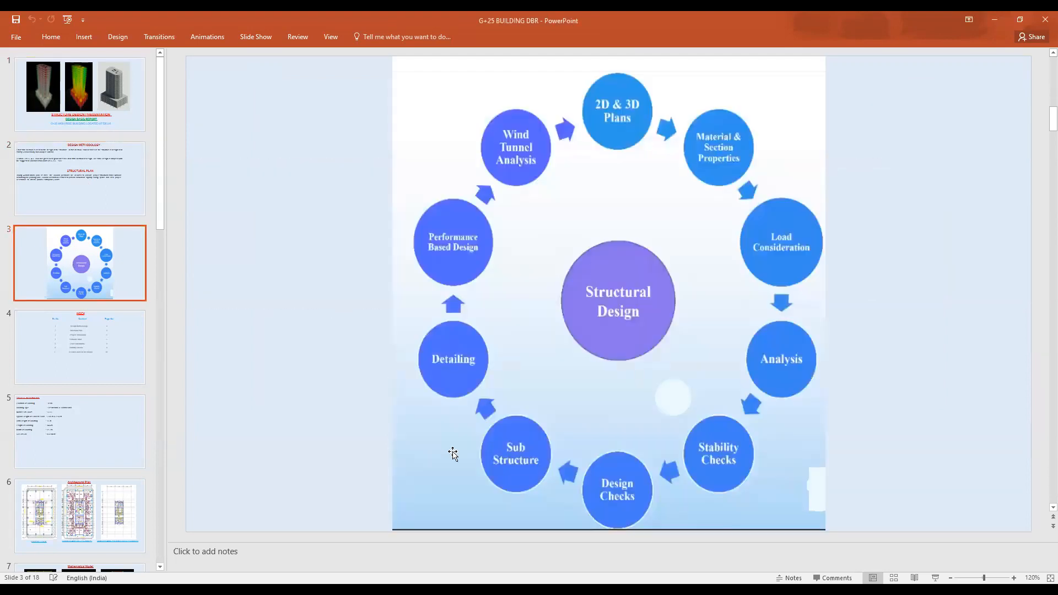